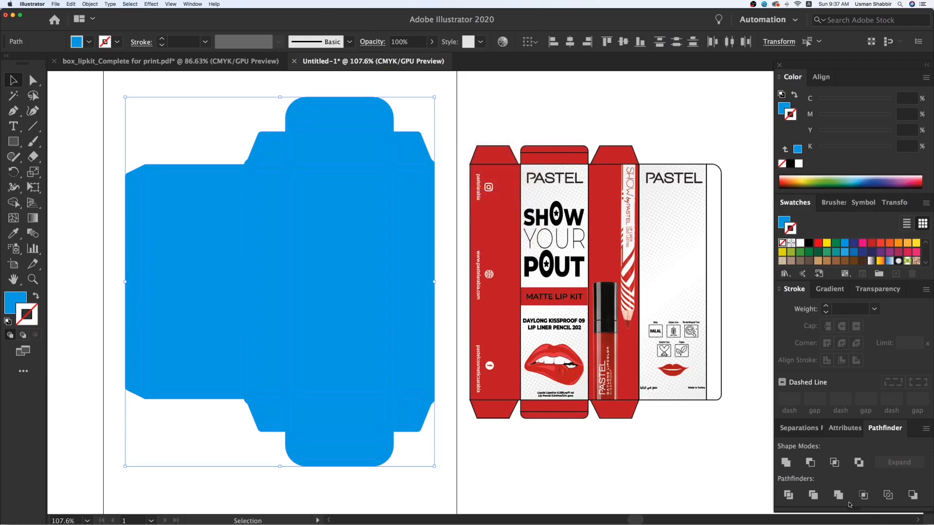
Step: Fill the blue box silhouette with the red sampled from the flap of the reference packaging design
{"action": "key", "text": "i"}
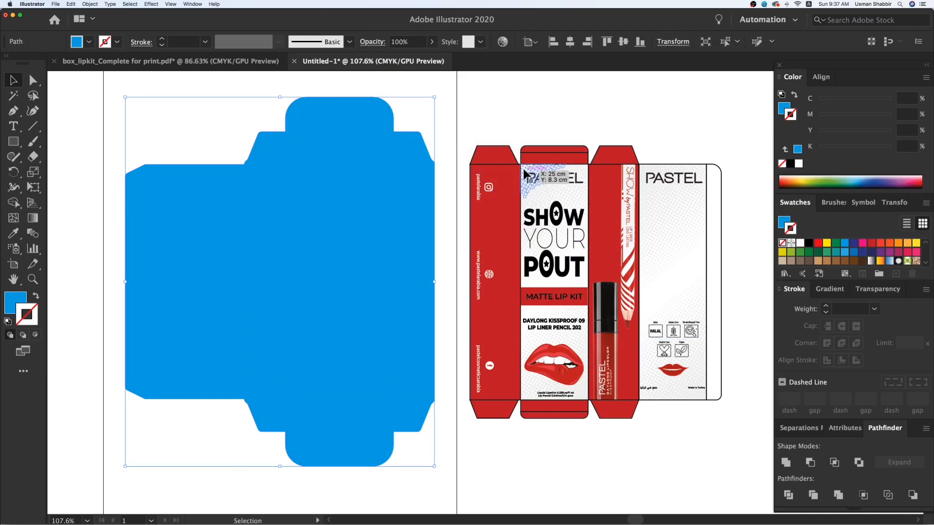
{"action": "left_click", "coordinate": [501, 152]}
{"action": "key", "text": "v"}
{"action": "left_click", "coordinate": [511, 106]}
Step: Paste the blue dieline in place in front of the red silhouette and check it in outline view
{"action": "key", "text": "super+f"}
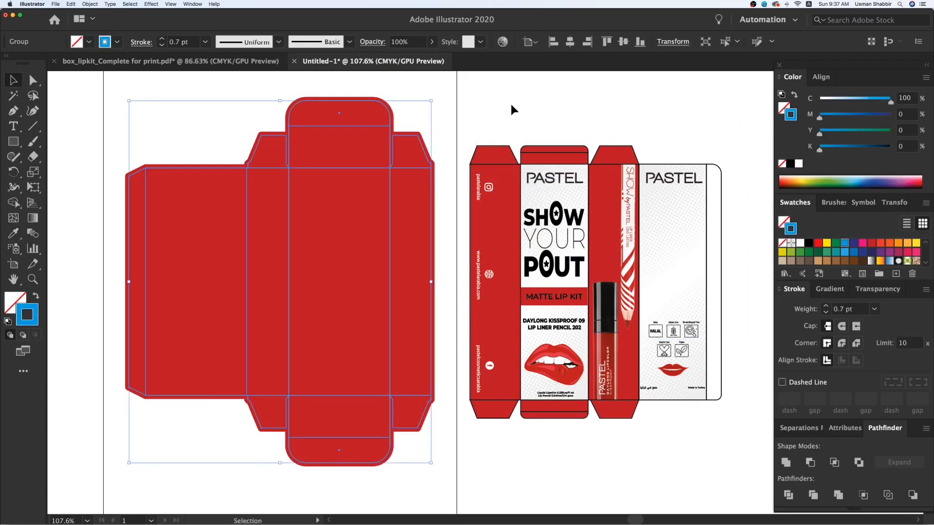
{"action": "left_click", "coordinate": [511, 105]}
{"action": "key", "text": "super+y"}
{"action": "key", "text": "super+y"}
{"action": "left_click_drag", "start_coordinate": [423, 203], "coordinate": [432, 200]}
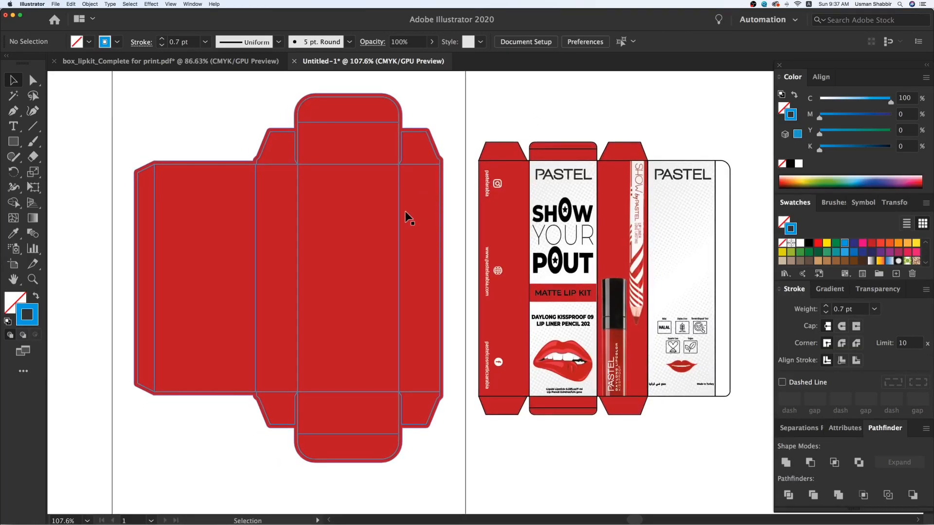
Step: Draw a rectangle covering the dieline's main front panel, with a white fill and no stroke
{"action": "key", "text": "m"}
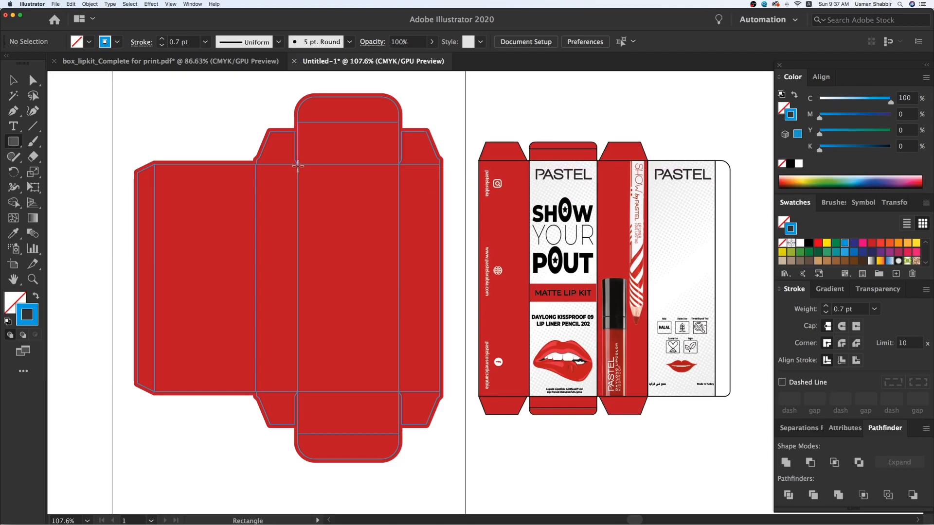
{"action": "mouse_move", "coordinate": [298, 164]}
{"action": "left_mouse_down"}
{"action": "mouse_move", "coordinate": [400, 424]}
{"action": "mouse_move", "coordinate": [398, 392]}
{"action": "left_mouse_up"}
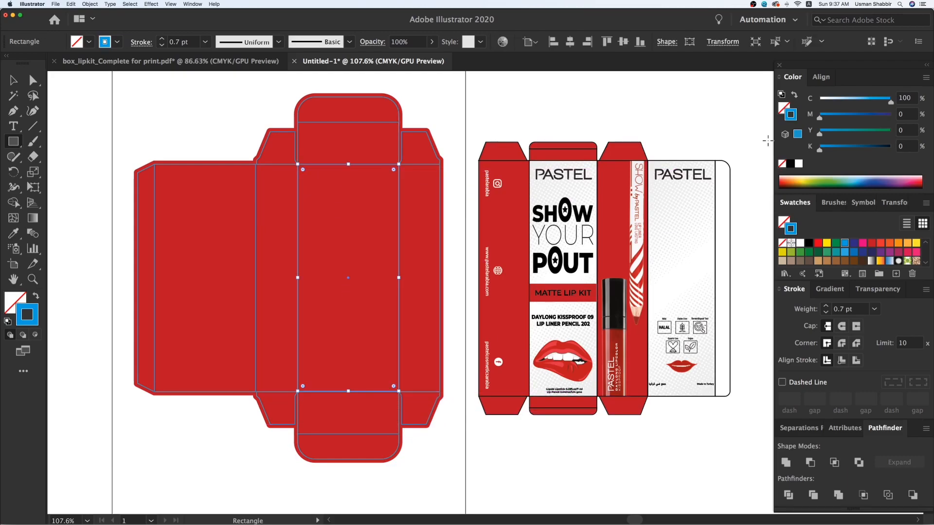
{"action": "key", "text": "v"}
{"action": "left_click", "coordinate": [782, 164]}
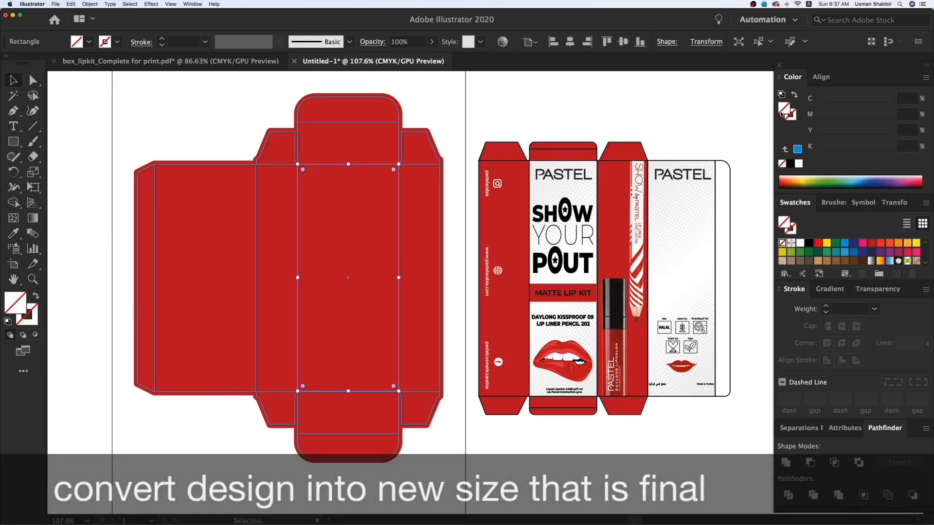
{"action": "left_click", "coordinate": [799, 164]}
Step: Send the white rectangle behind the dieline and the red silhouette behind both
{"action": "key", "text": "super+shift+bracketleft"}
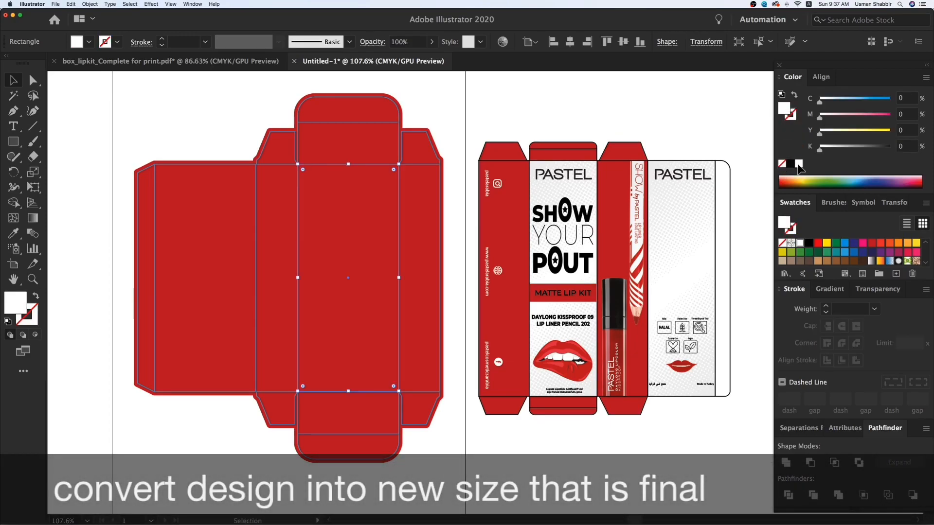
{"action": "left_click", "coordinate": [421, 241]}
{"action": "key", "text": "super+shift+bracketleft"}
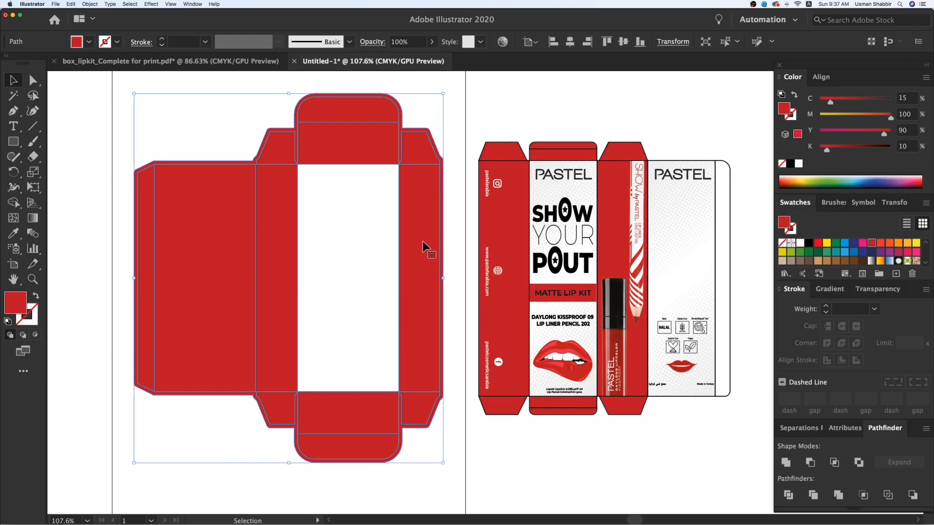
{"action": "left_click", "coordinate": [460, 310]}
Step: Extend the white rectangle's bottom edge to meet the front panel's lower fold line
{"action": "key", "text": "z"}
{"action": "left_click_drag", "start_coordinate": [278, 364], "coordinate": [460, 417]}
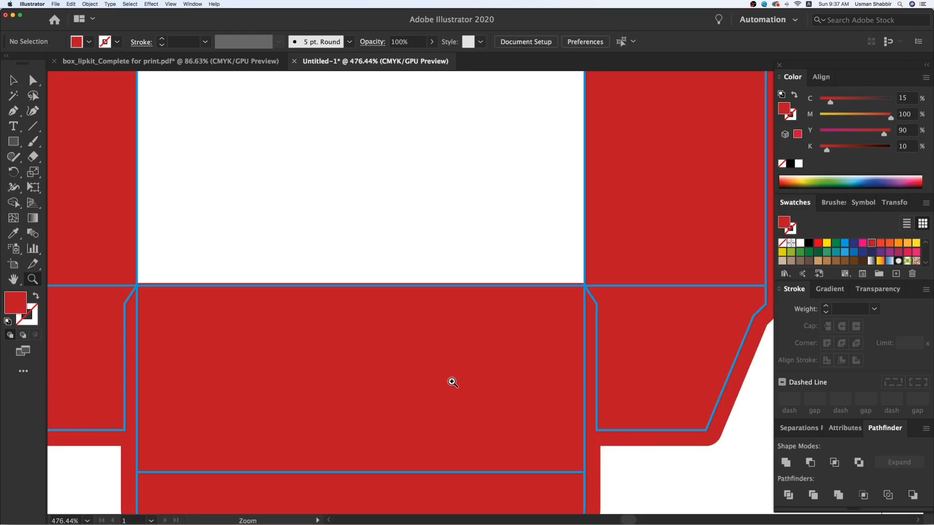
{"action": "left_click", "coordinate": [398, 249]}
{"action": "left_click_drag", "start_coordinate": [361, 284], "coordinate": [361, 287]}
{"action": "key", "text": "super+minus"}
{"action": "key", "text": "super+minus"}
{"action": "key", "text": "super+minus"}
{"action": "key", "text": "super+minus"}
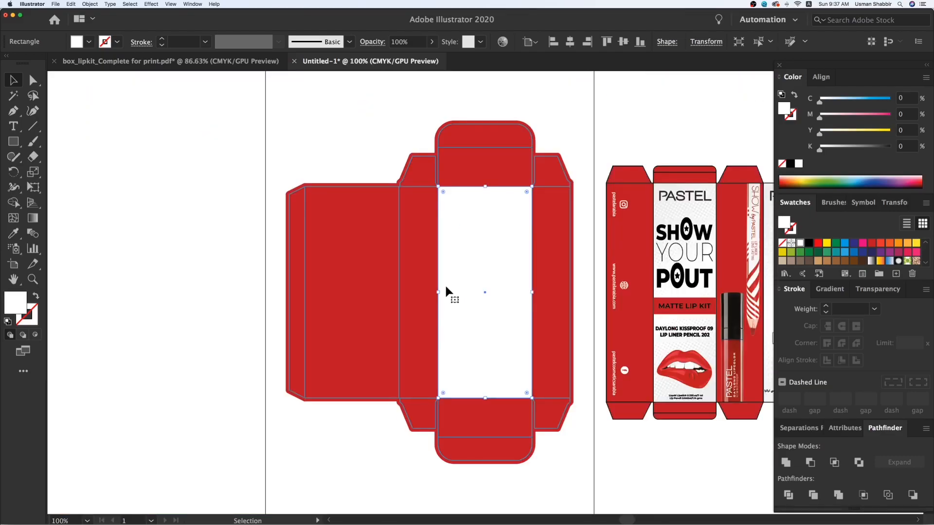
Step: Copy the clipped halftone dot background from the reference front panel onto the new dieline
{"action": "left_click", "coordinate": [323, 121]}
{"action": "left_click_drag", "start_coordinate": [611, 254], "coordinate": [509, 244]}
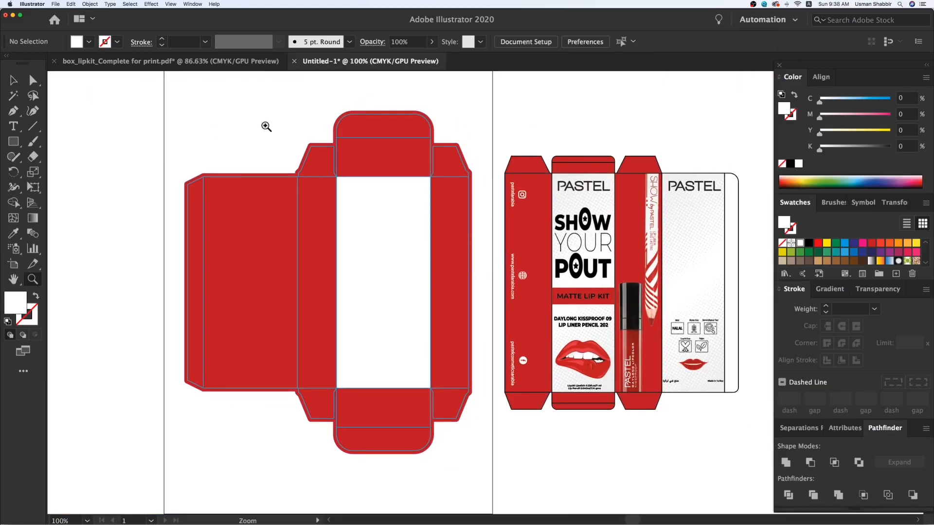
{"action": "left_click_drag", "start_coordinate": [636, 303], "coordinate": [666, 309]}
{"action": "left_click_drag", "start_coordinate": [536, 271], "coordinate": [597, 300]}
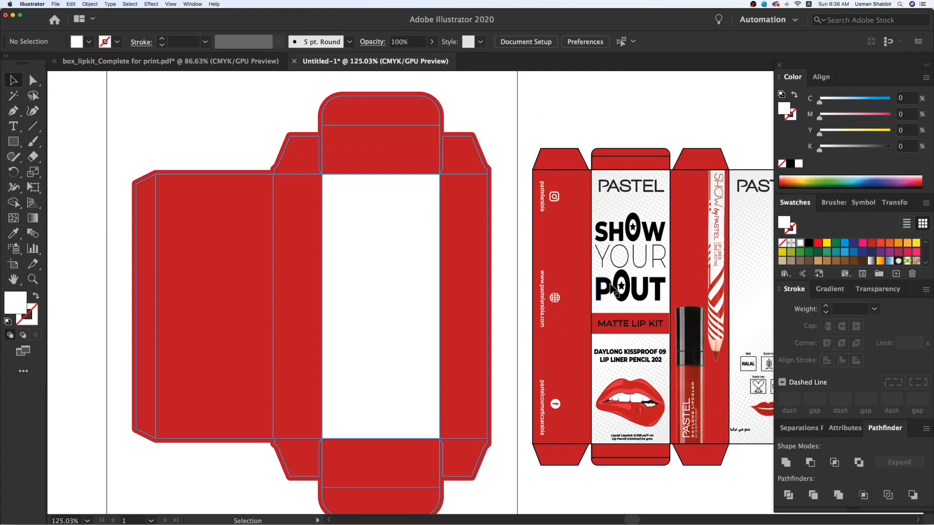
{"action": "left_click", "coordinate": [632, 202]}
{"action": "key", "text": "super+z"}
{"action": "left_click_drag", "start_coordinate": [634, 204], "coordinate": [356, 186]}
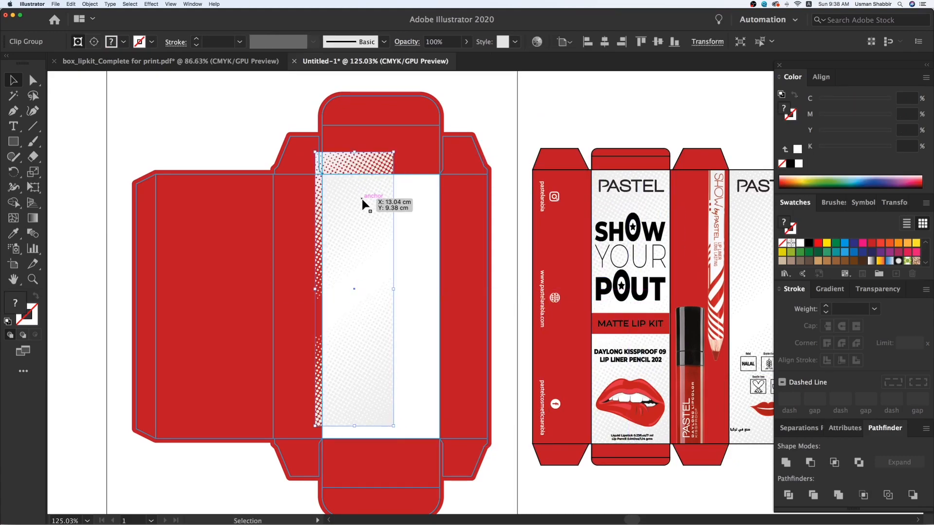
Step: Move the copied halftone background off the artboard and release its clipping mask
{"action": "key", "text": "a"}
{"action": "left_click", "coordinate": [361, 200]}
{"action": "left_click_drag", "start_coordinate": [368, 228], "coordinate": [445, 308]}
{"action": "left_click_drag", "start_coordinate": [443, 286], "coordinate": [152, 171]}
{"action": "right_click", "coordinate": [152, 173]}
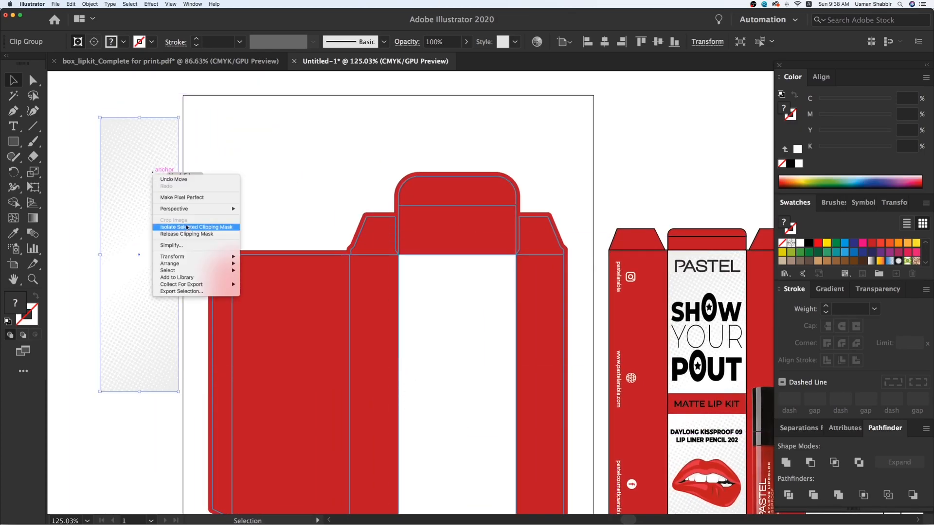
{"action": "left_click", "coordinate": [186, 234]}
Step: Cut the halftone dots, delete the leftover mask pieces and paste the dots back in place
{"action": "left_click", "coordinate": [229, 176]}
{"action": "left_click", "coordinate": [117, 154]}
{"action": "key", "text": "super+x"}
{"action": "left_click_drag", "start_coordinate": [91, 110], "coordinate": [151, 301]}
{"action": "key", "text": "Delete"}
{"action": "key", "text": "super+f"}
Step: Place the halftone dots at the top of the white front panel and stretch them to its 6 cm width
{"action": "left_click_drag", "start_coordinate": [160, 209], "coordinate": [378, 269]}
{"action": "left_click_drag", "start_coordinate": [382, 200], "coordinate": [409, 176]}
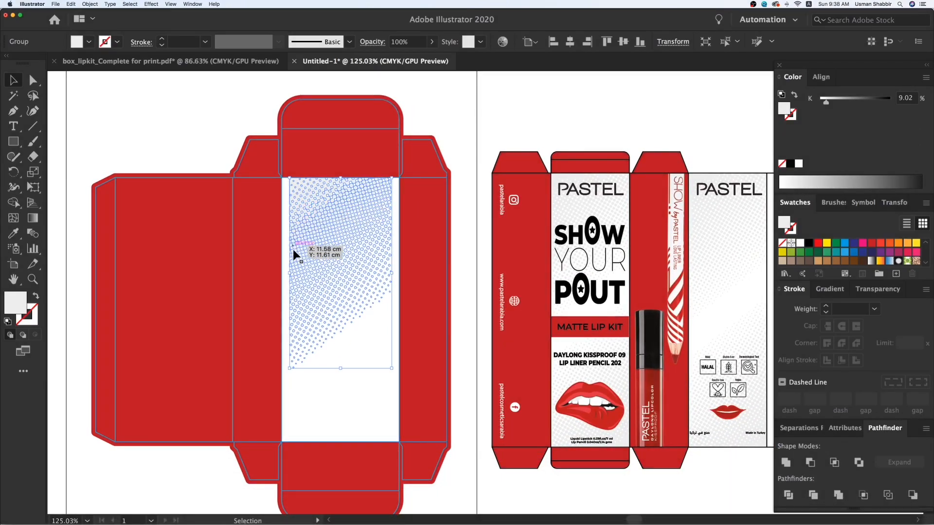
{"action": "left_click_drag", "start_coordinate": [291, 275], "coordinate": [283, 275]}
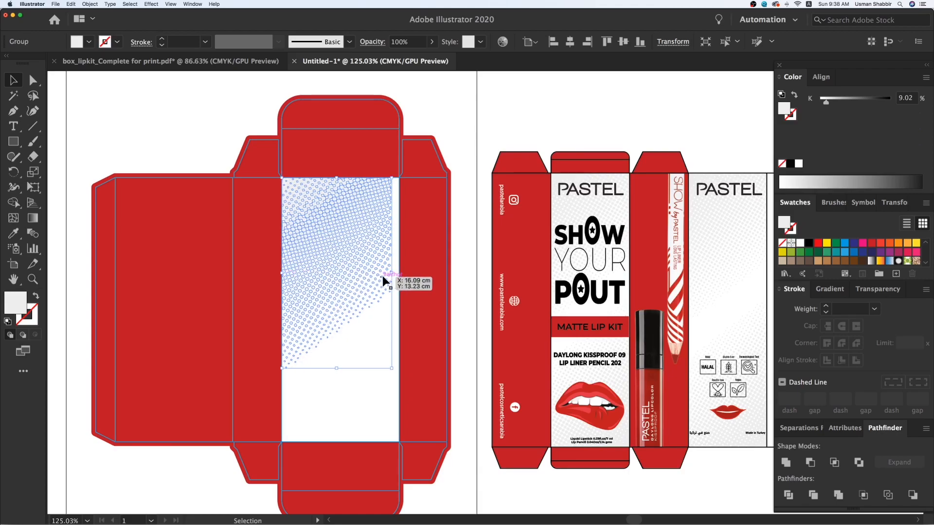
{"action": "left_click_drag", "start_coordinate": [391, 275], "coordinate": [399, 271]}
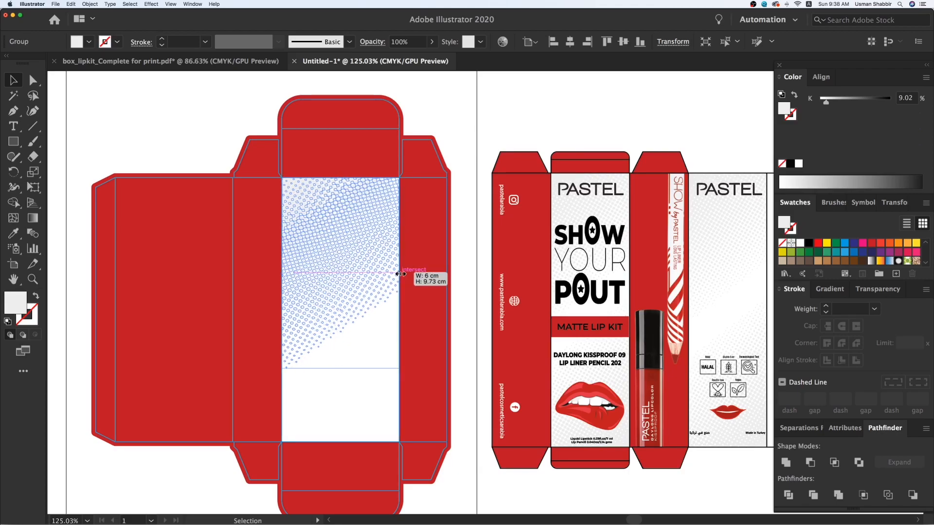
{"action": "left_click", "coordinate": [196, 129]}
Step: Move the halftone dots straight up so their upper part overlaps the panel above the front
{"action": "left_click", "coordinate": [355, 244]}
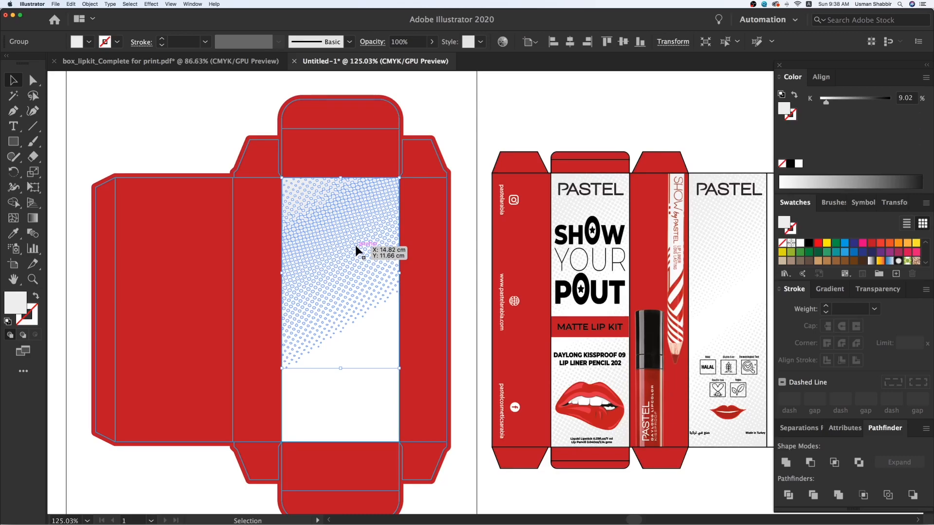
{"action": "left_click_drag", "start_coordinate": [355, 245], "coordinate": [355, 195]}
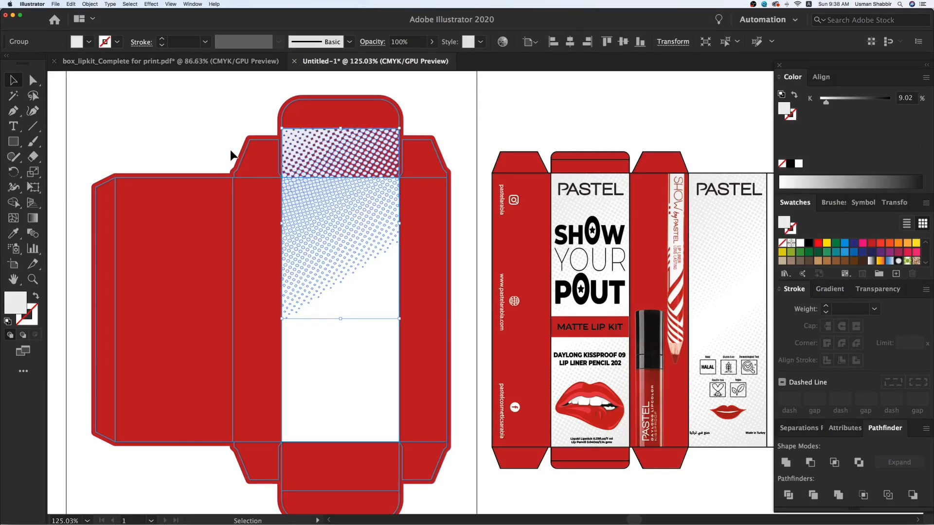
{"action": "left_click", "coordinate": [213, 141]}
{"action": "key", "text": "m"}
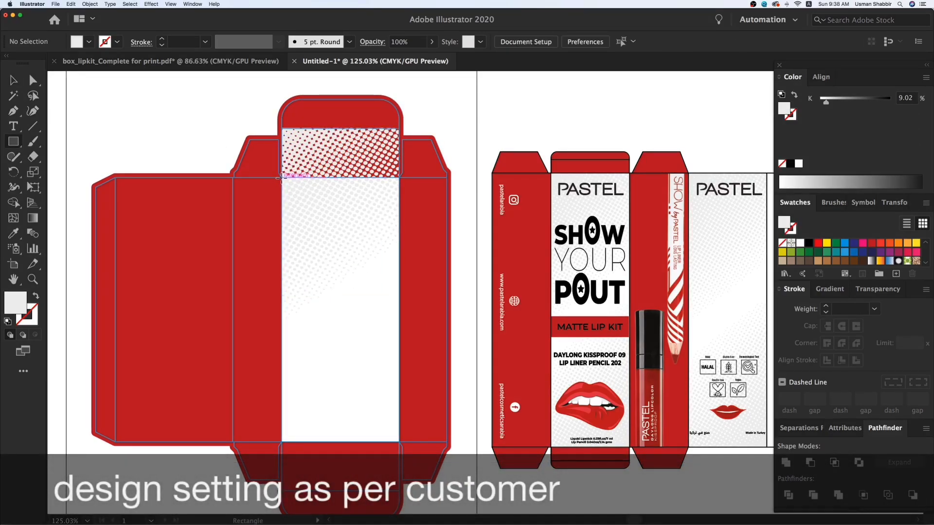
{"action": "left_click_drag", "start_coordinate": [282, 178], "coordinate": [359, 323]}
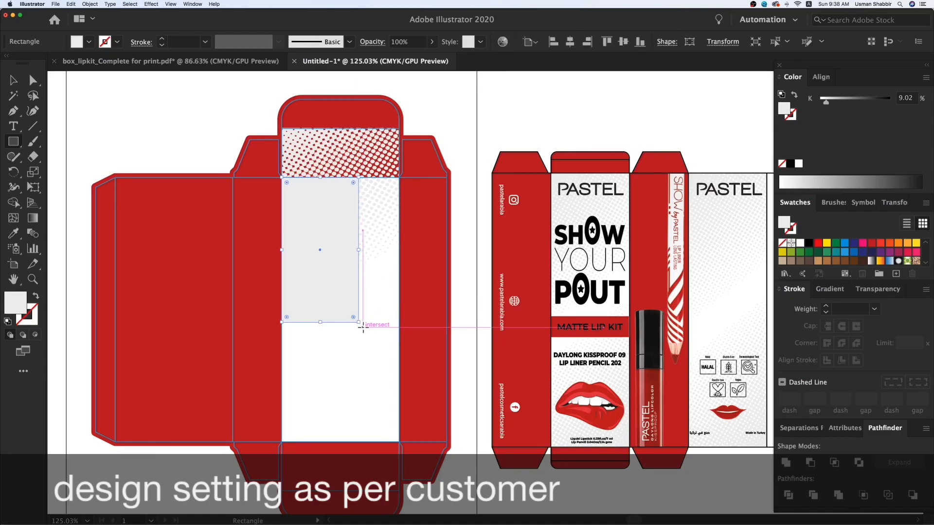
{"action": "key", "text": "super+z"}
Step: Crop the halftone dots to the white front-panel rectangle with Pathfinder Crop
{"action": "key", "text": "v"}
{"action": "left_click", "coordinate": [369, 344]}
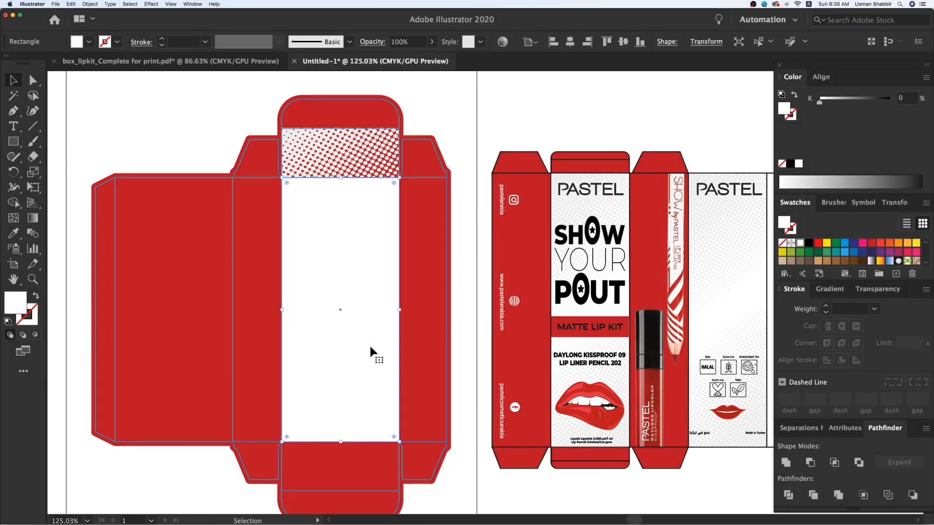
{"action": "left_click", "coordinate": [335, 156], "text": "shift"}
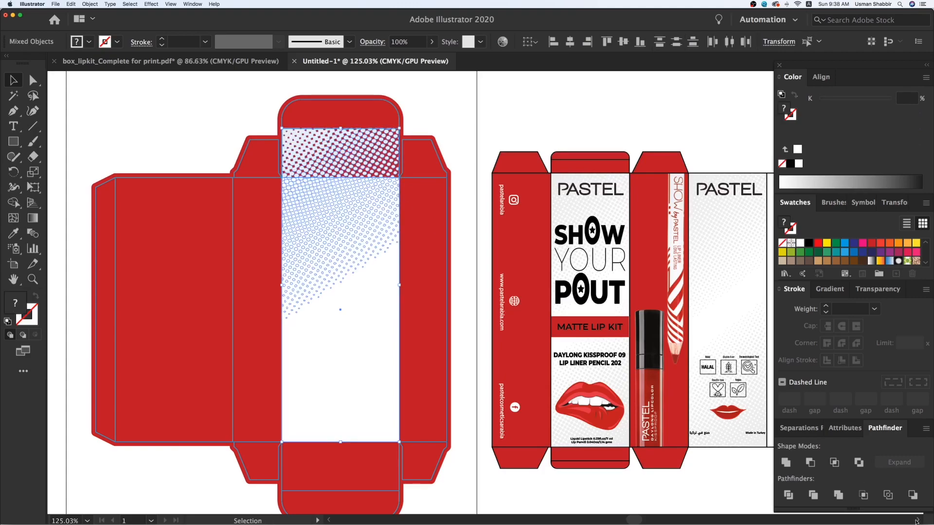
{"action": "left_click", "coordinate": [859, 499]}
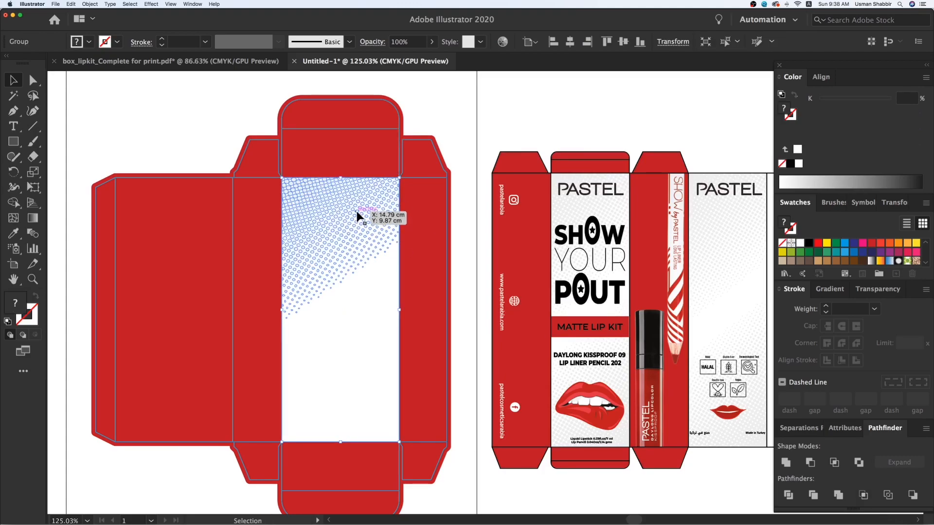
Step: Extract the dots from the cropped group, delete the leftover shapes and restore the dots in place outside the group
{"action": "double_click", "coordinate": [357, 215]}
{"action": "left_click", "coordinate": [358, 211]}
{"action": "left_click", "coordinate": [725, 42]}
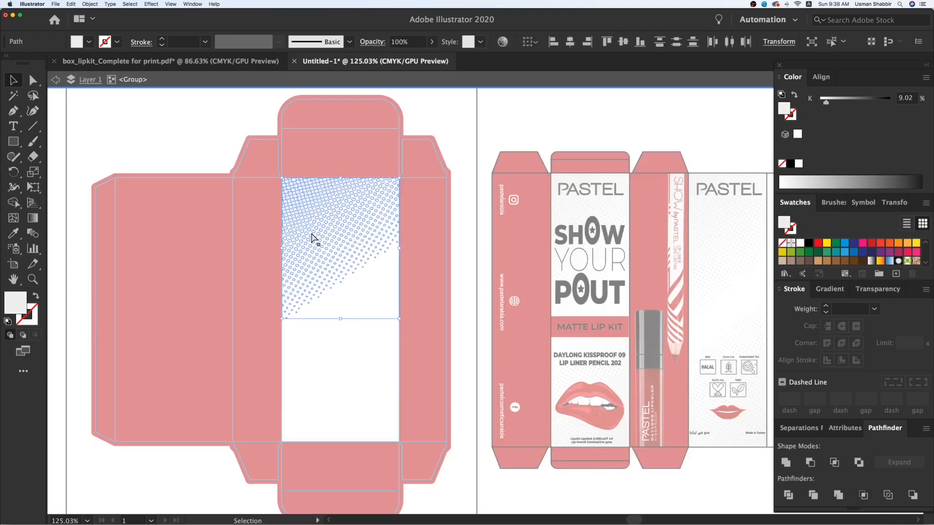
{"action": "key", "text": "Delete"}
{"action": "left_click_drag", "start_coordinate": [187, 141], "coordinate": [527, 403]}
{"action": "key", "text": "Delete"}
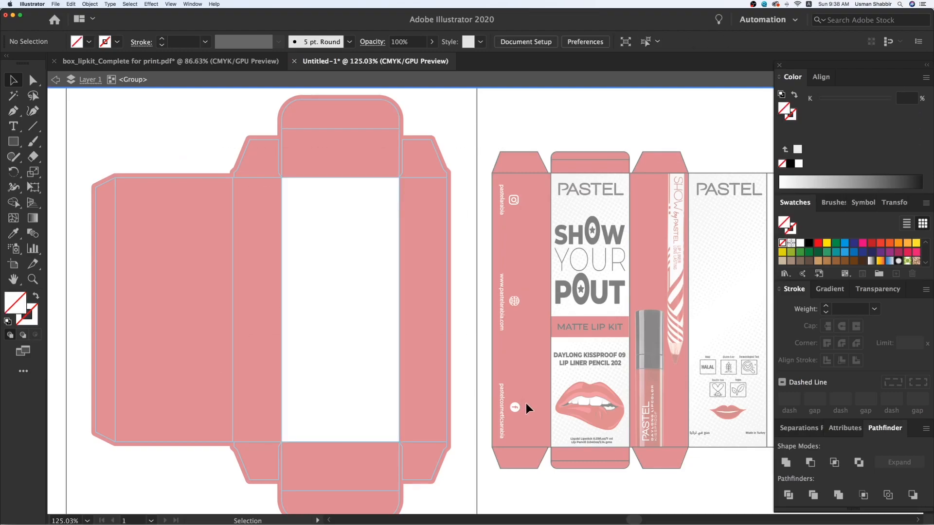
{"action": "double_click", "coordinate": [456, 170]}
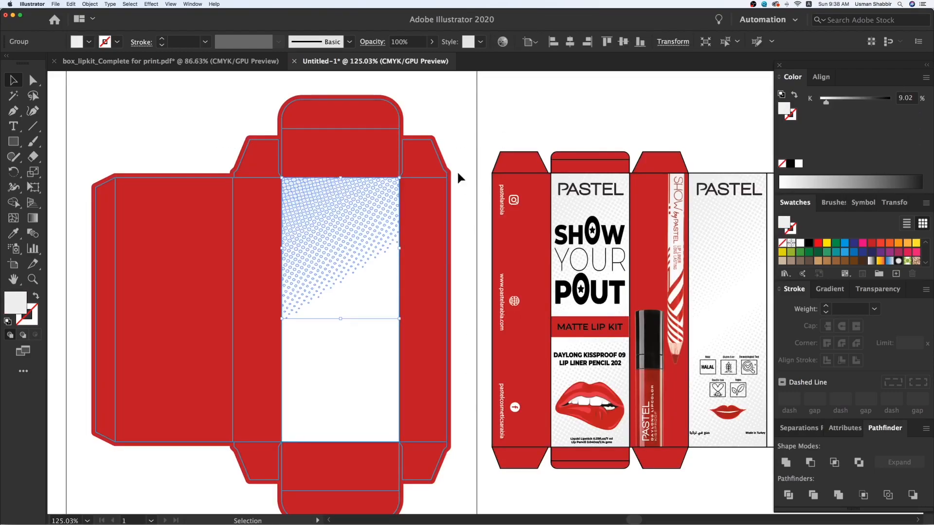
Step: Duplicate the halftone dots down the front panel and rotate the copy 180°
{"action": "left_click", "coordinate": [463, 181]}
{"action": "left_click_drag", "start_coordinate": [465, 248], "coordinate": [463, 200]}
{"action": "left_click_drag", "start_coordinate": [350, 199], "coordinate": [350, 291]}
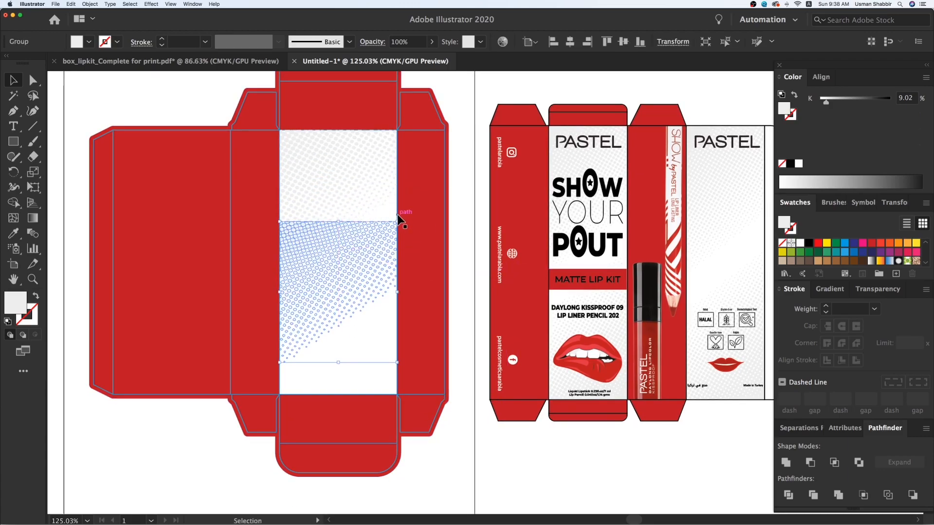
{"action": "left_click_drag", "start_coordinate": [397, 218], "coordinate": [250, 350]}
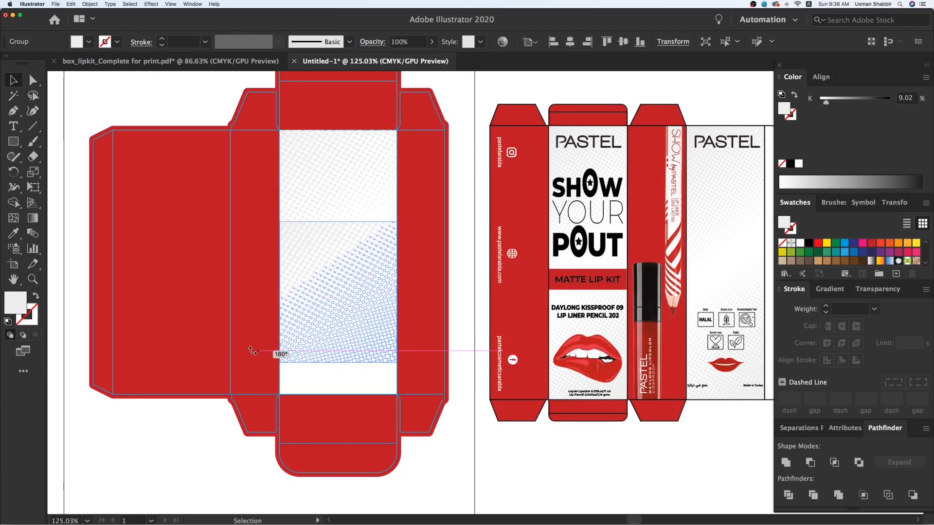
Step: Align the rotated dot pattern to the bottom edge of the white front panel
{"action": "left_click", "coordinate": [372, 388], "text": "shift"}
{"action": "left_click", "coordinate": [640, 43]}
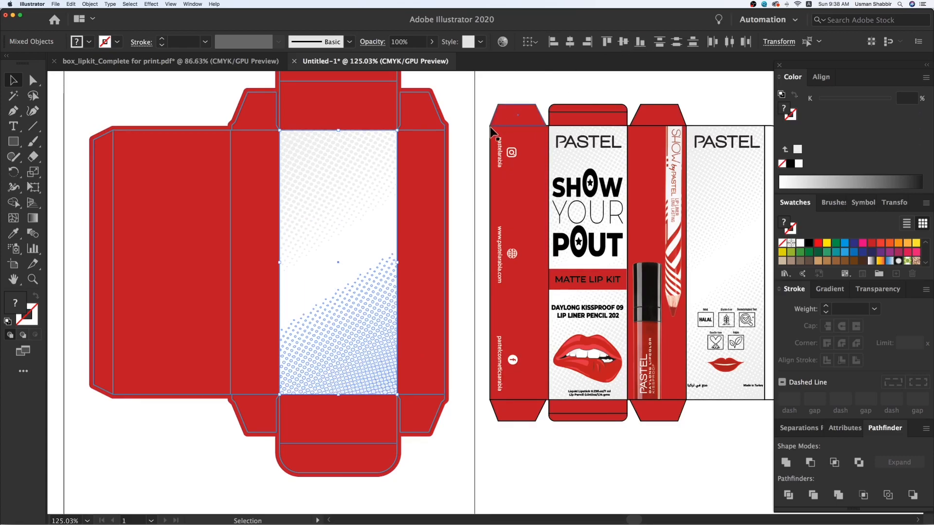
{"action": "left_click", "coordinate": [467, 140]}
Step: Copy the red band behind the MATTE LIP KIT text onto the middle of the new front panel
{"action": "left_click_drag", "start_coordinate": [467, 252], "coordinate": [479, 257]}
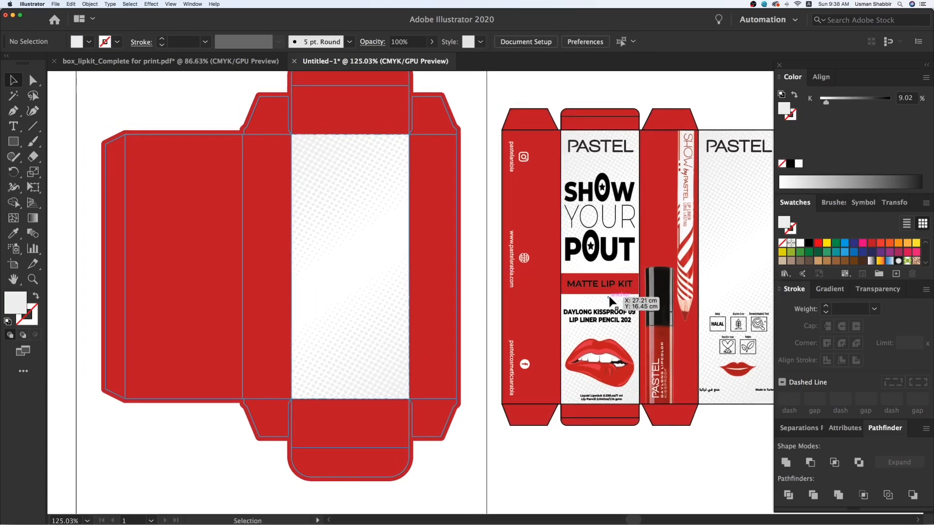
{"action": "left_click", "coordinate": [624, 286]}
{"action": "key", "text": "super+x"}
{"action": "left_click", "coordinate": [624, 292]}
{"action": "key", "text": "super+3"}
{"action": "key", "text": "alt+super+3"}
{"action": "left_click", "coordinate": [481, 276]}
{"action": "left_click_drag", "start_coordinate": [635, 292], "coordinate": [346, 271]}
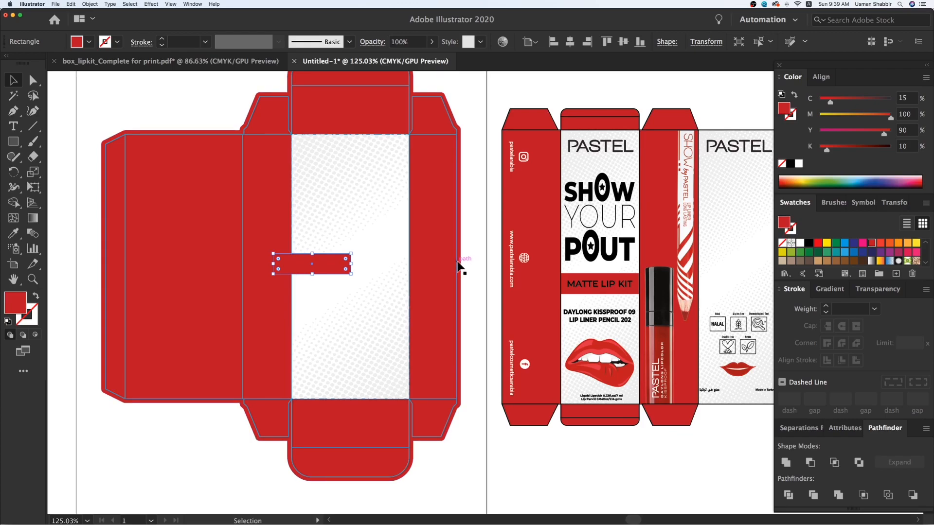
Step: Ungroup the blue dieline so its lines can be selected individually
{"action": "left_click", "coordinate": [456, 253]}
{"action": "right_click", "coordinate": [451, 241]}
{"action": "left_click", "coordinate": [475, 299]}
{"action": "left_click", "coordinate": [470, 246]}
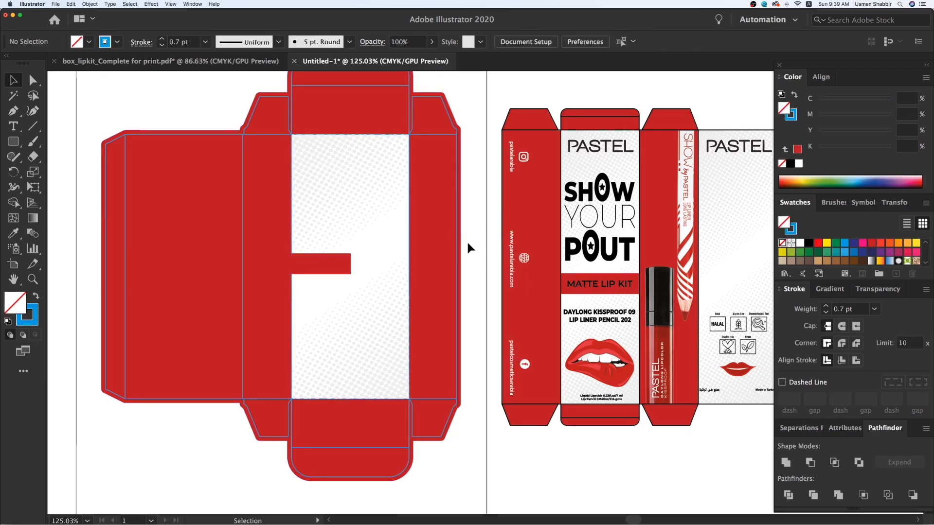
Step: Show the rulers and place a horizontal guide at the midpoint of the dieline's outer side-panel edge
{"action": "left_click", "coordinate": [457, 249]}
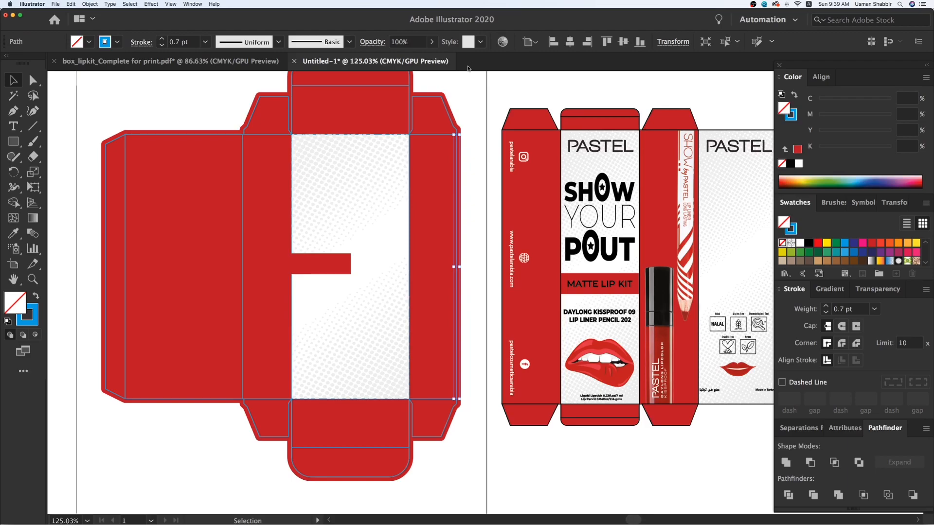
{"action": "key", "text": "super+r"}
{"action": "left_click_drag", "start_coordinate": [467, 74], "coordinate": [474, 267]}
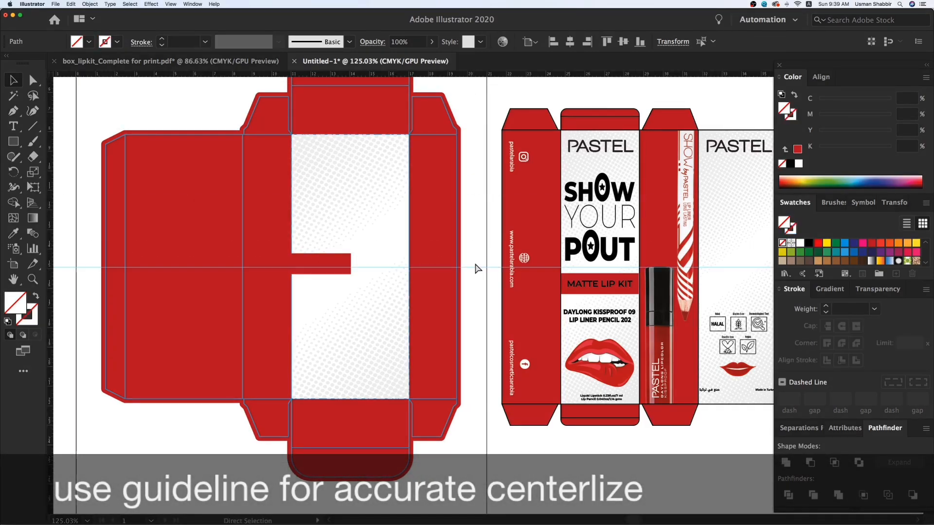
Step: Move the red band so its end meets the front panel's fold line beside the outer side panel
{"action": "left_click", "coordinate": [476, 279]}
{"action": "key", "text": "super+space"}
{"action": "left_click_drag", "start_coordinate": [146, 158], "coordinate": [683, 433]}
{"action": "left_click_drag", "start_coordinate": [413, 290], "coordinate": [407, 294]}
{"action": "left_click_drag", "start_coordinate": [294, 238], "coordinate": [442, 296]}
{"action": "key", "text": "super+space"}
{"action": "key", "text": "Down"}
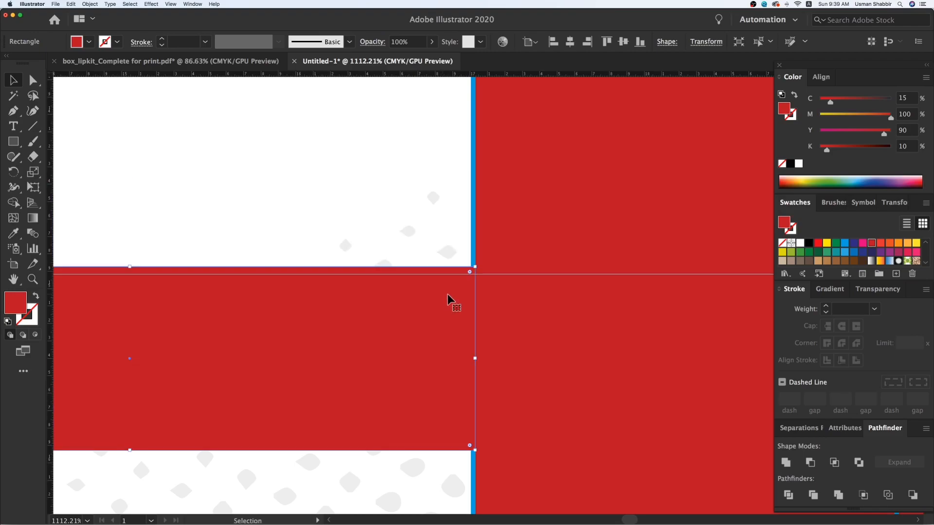
{"action": "scroll", "coordinate": [447, 299], "scroll_direction": "down", "scroll_amount": 7}
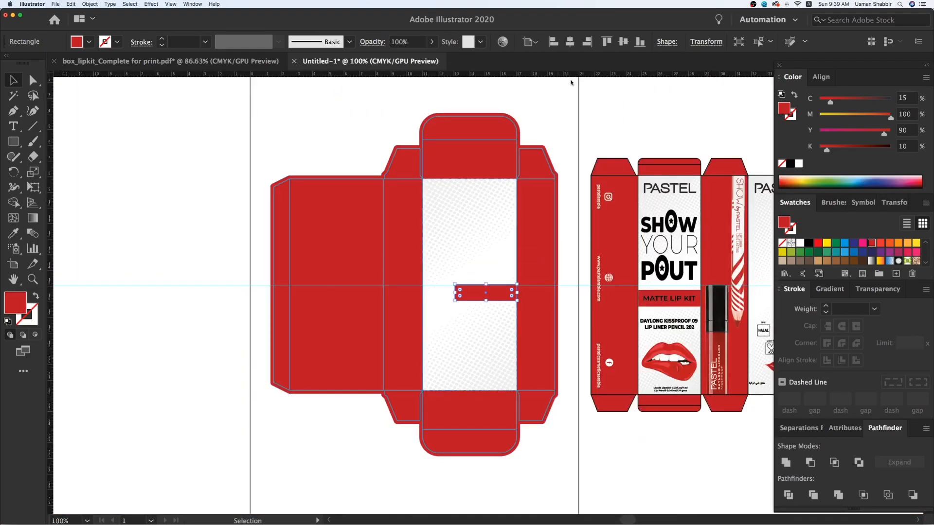
Step: Set the keyboard increment preference to 0.01 for fine nudging
{"action": "left_click", "coordinate": [588, 115]}
{"action": "left_click", "coordinate": [591, 46]}
{"action": "type", "text": "0.01"}
{"action": "key", "text": "Return"}
Step: Centre the red band vertically on the horizontal guide
{"action": "key", "text": "z"}
{"action": "left_click_drag", "start_coordinate": [388, 238], "coordinate": [598, 340]}
{"action": "key", "text": "v"}
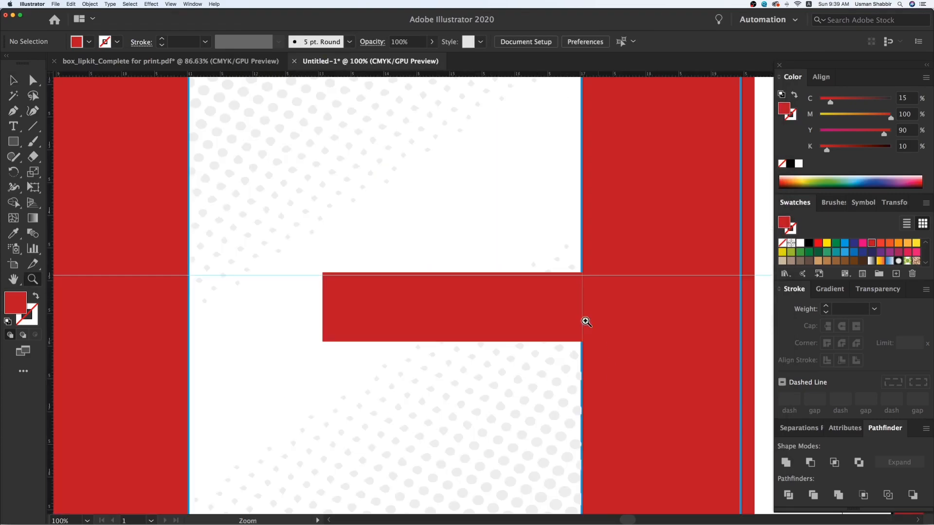
{"action": "left_click_drag", "start_coordinate": [545, 309], "coordinate": [546, 276]}
{"action": "key", "text": "Down"}
{"action": "key", "text": "Down"}
{"action": "key", "text": "Down"}
{"action": "key", "text": "Down"}
{"action": "key", "text": "Down"}
{"action": "key", "text": "Down"}
{"action": "key", "text": "Down"}
{"action": "key", "text": "Down"}
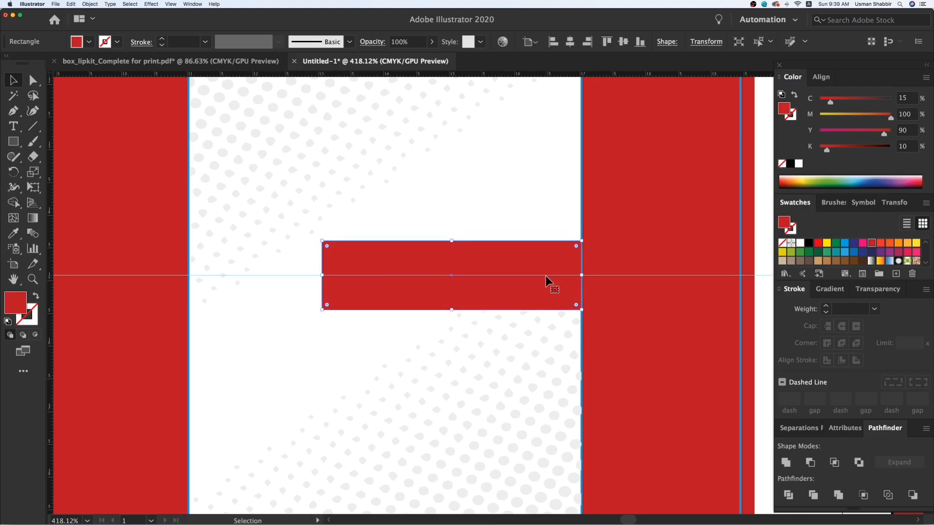
{"action": "scroll", "coordinate": [611, 292], "scroll_direction": "up", "scroll_amount": 5}
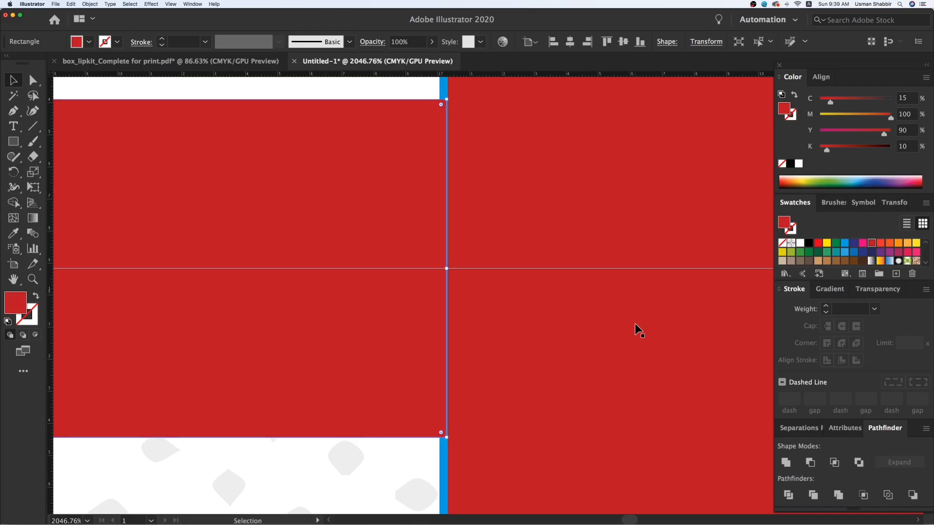
Step: Stretch the red band across the front panel to the opposite fold line
{"action": "scroll", "coordinate": [635, 323], "scroll_direction": "down", "scroll_amount": 5}
{"action": "key", "text": "v"}
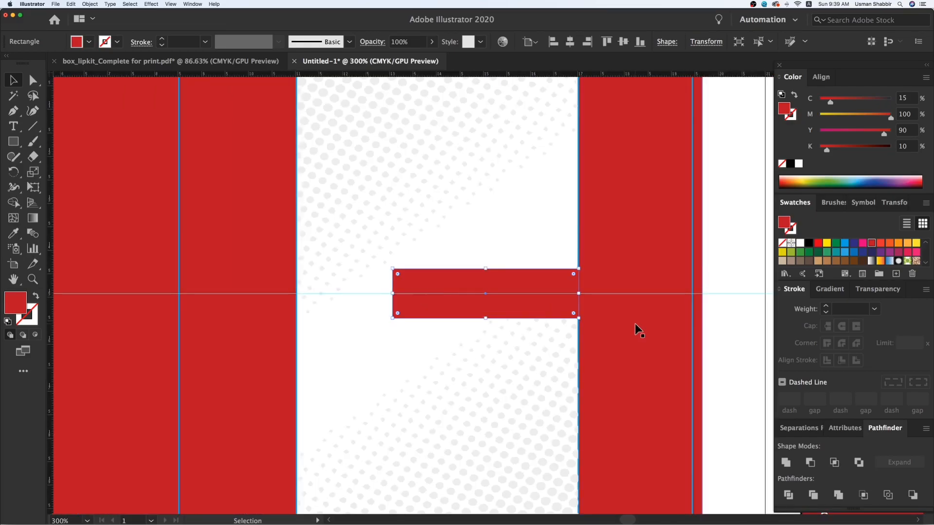
{"action": "left_click_drag", "start_coordinate": [392, 292], "coordinate": [297, 298]}
{"action": "scroll", "coordinate": [427, 303], "scroll_direction": "down", "scroll_amount": 3}
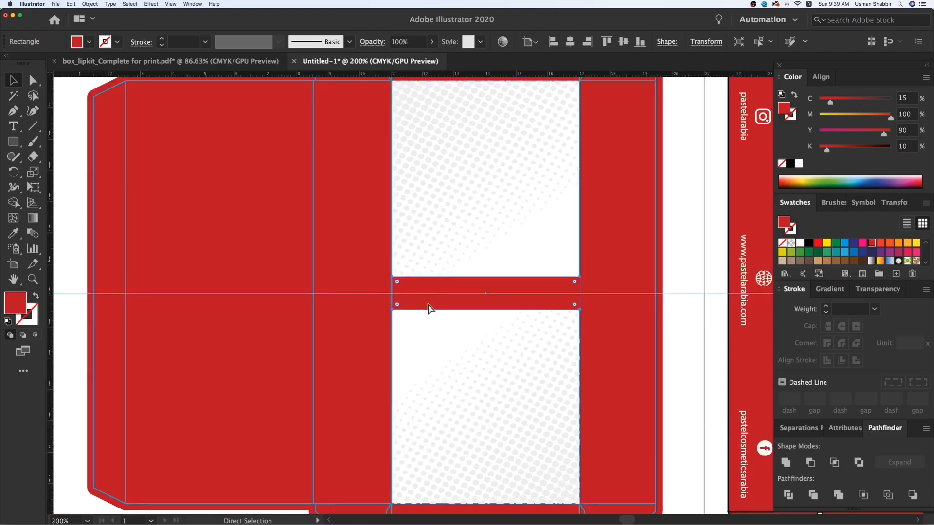
{"action": "left_click_drag", "start_coordinate": [447, 250], "coordinate": [388, 247]}
Step: Resize the upper and lower halftone patterns on the front panel so each ends at the edge of the red band
{"action": "key", "text": "z"}
{"action": "left_click_drag", "start_coordinate": [377, 159], "coordinate": [746, 487]}
{"action": "key", "text": "v"}
{"action": "left_click_drag", "start_coordinate": [309, 157], "coordinate": [316, 179]}
{"action": "left_click", "coordinate": [309, 248]}
{"action": "left_click_drag", "start_coordinate": [315, 284], "coordinate": [317, 265]}
{"action": "left_click", "coordinate": [326, 342]}
{"action": "left_click", "coordinate": [349, 348]}
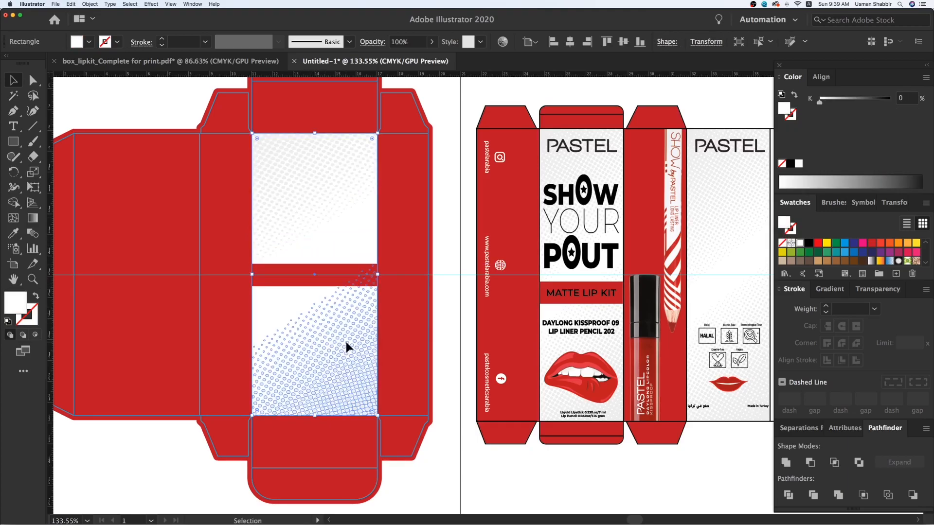
{"action": "left_click_drag", "start_coordinate": [315, 265], "coordinate": [313, 287]}
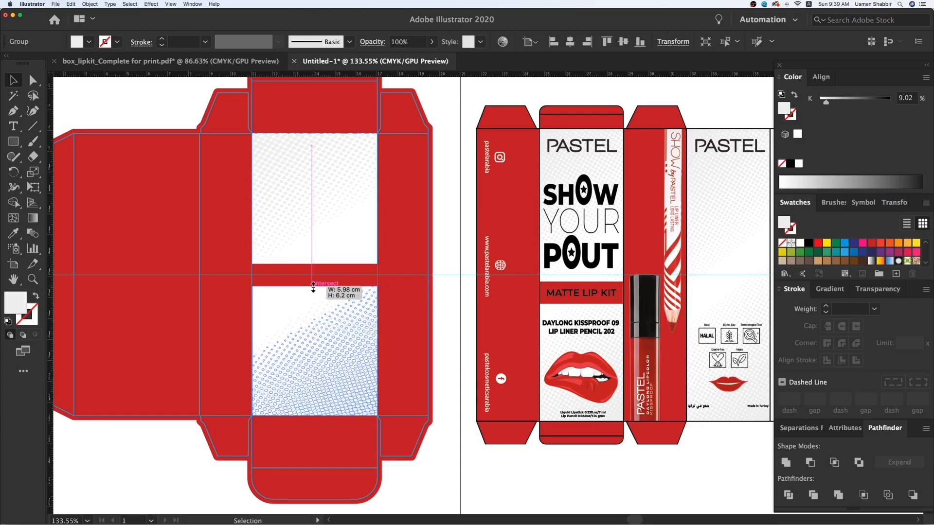
{"action": "left_click", "coordinate": [443, 289]}
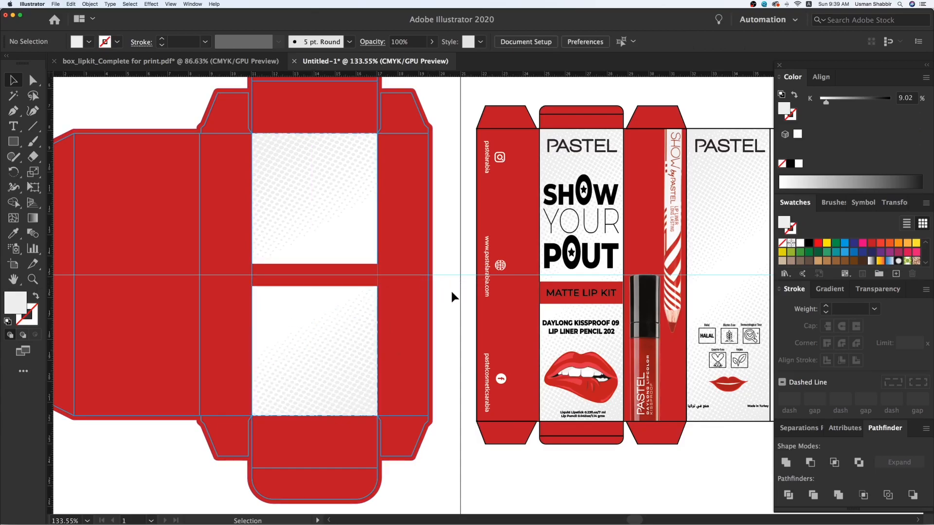
Step: Select all dieline lines that share the blue stroke and bring them in front of the artwork
{"action": "scroll", "coordinate": [453, 294], "scroll_direction": "up", "scroll_amount": 1}
{"action": "left_click", "coordinate": [431, 357]}
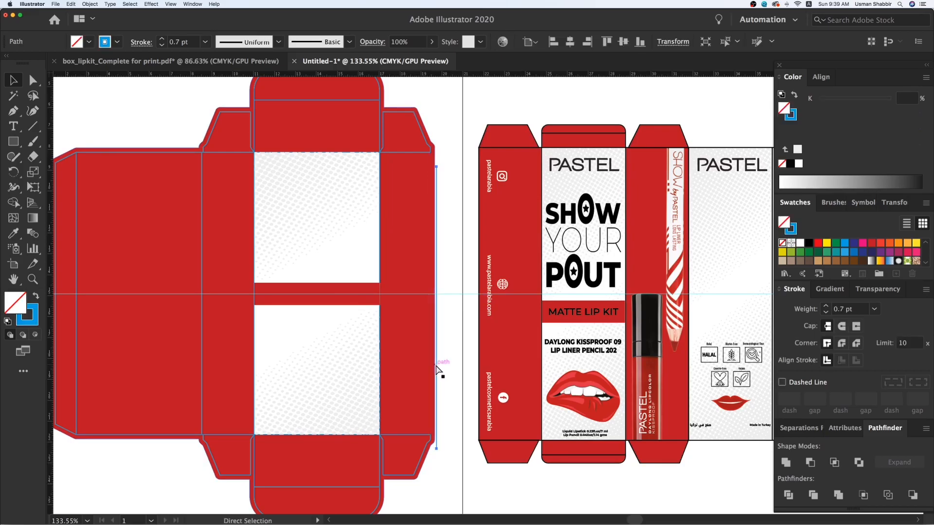
{"action": "left_click", "coordinate": [729, 45]}
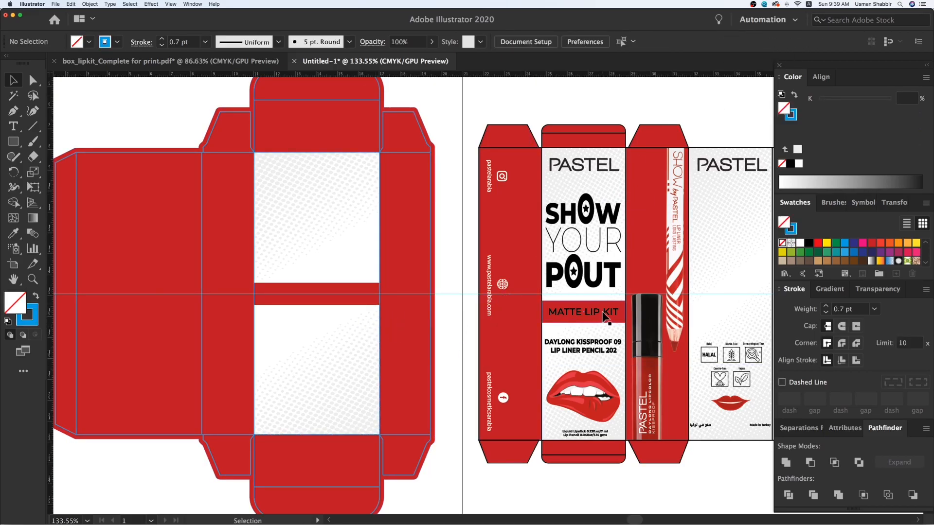
Step: Copy the MATTE LIP KIT text from the original box onto the new red band
{"action": "left_click_drag", "start_coordinate": [605, 317], "coordinate": [341, 298]}
{"action": "key", "text": "z"}
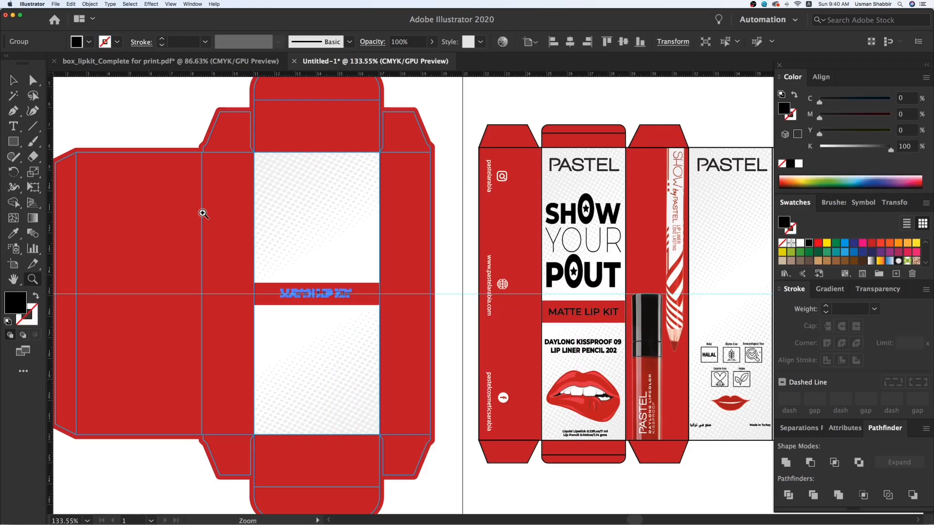
{"action": "left_click_drag", "start_coordinate": [644, 432], "coordinate": [644, 432]}
{"action": "key", "text": "v"}
Step: Place a vertical guide at the red band's centre and align the MATTE LIP KIT text on both guides
{"action": "left_click", "coordinate": [382, 242]}
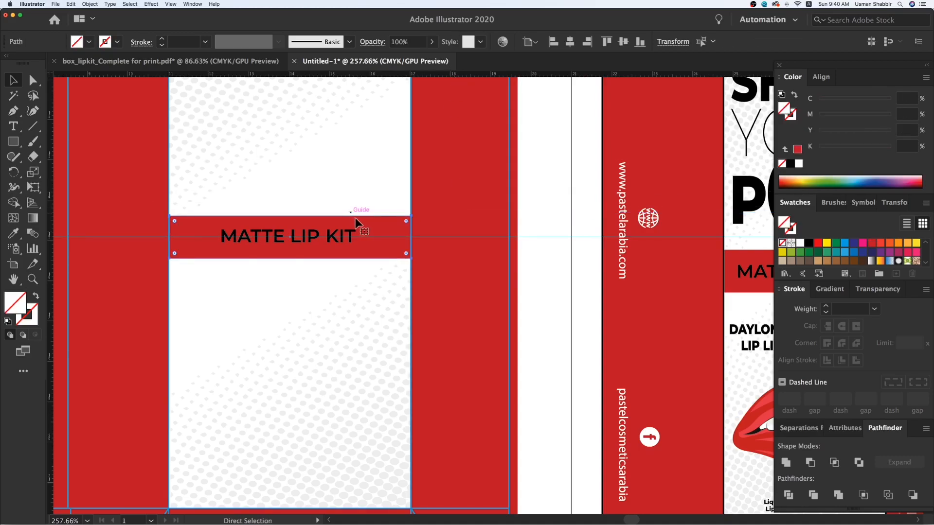
{"action": "left_click_drag", "start_coordinate": [50, 103], "coordinate": [290, 172]}
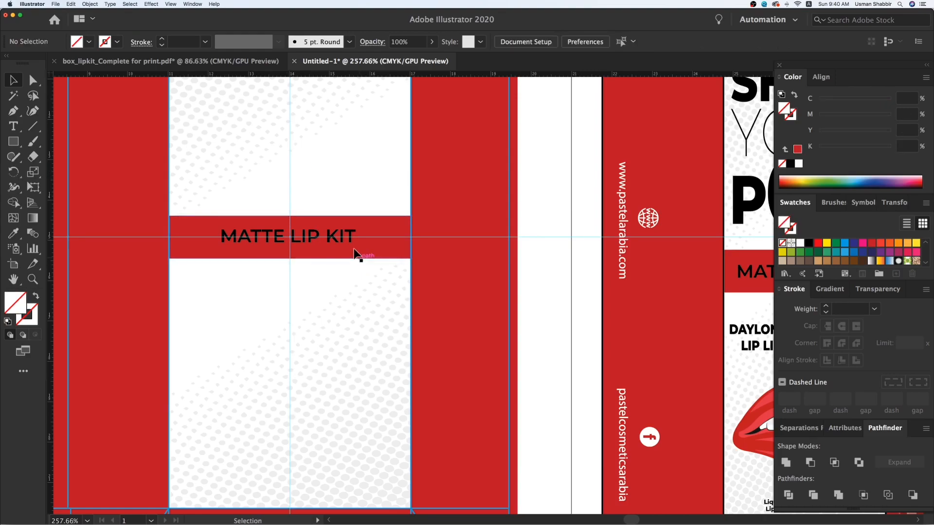
{"action": "left_click", "coordinate": [331, 235]}
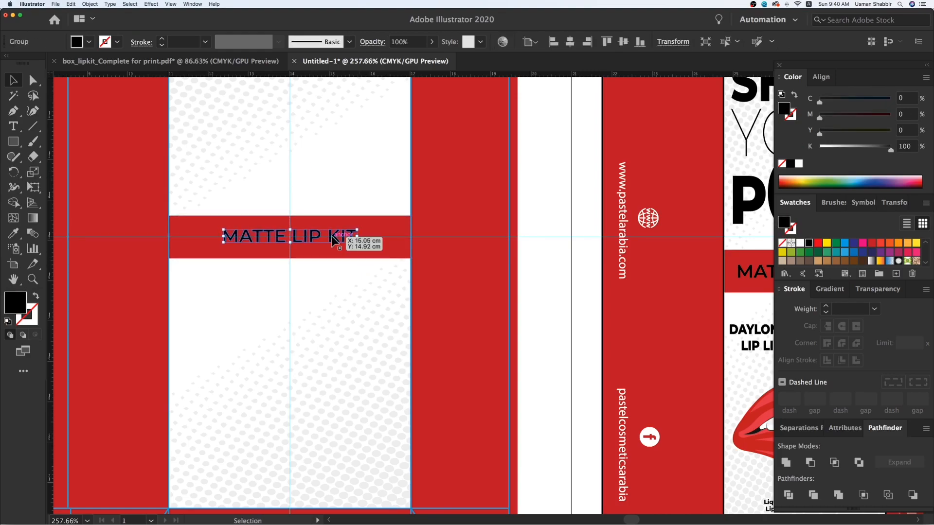
{"action": "key", "text": "Down"}
{"action": "key", "text": "Down"}
Step: Recolour the MATTE LIP KIT text by sampling the band's red and raising K to 100%
{"action": "key", "text": "i"}
{"action": "left_click", "coordinate": [392, 229]}
{"action": "key", "text": "v"}
{"action": "left_click_drag", "start_coordinate": [846, 146], "coordinate": [894, 146]}
{"action": "left_click", "coordinate": [541, 154]}
{"action": "key", "text": "super+minus"}
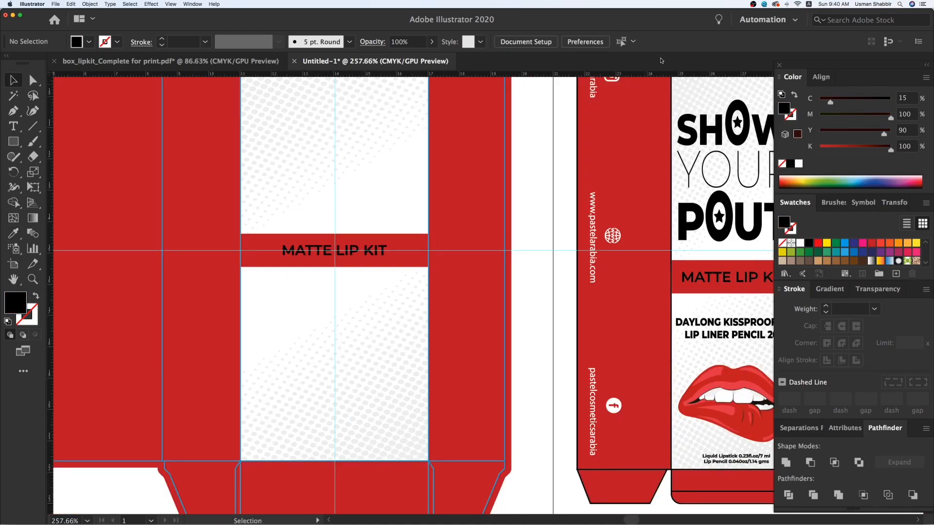
Step: Copy the lips image from the original box to the lower half of the new front panel, on the vertical guide
{"action": "key", "text": "super+1"}
{"action": "key", "text": "z"}
{"action": "mouse_move", "coordinate": [294, 125]}
{"action": "left_mouse_down"}
{"action": "mouse_move", "coordinate": [629, 350]}
{"action": "mouse_move", "coordinate": [755, 455]}
{"action": "left_mouse_up"}
{"action": "key", "text": "v"}
{"action": "key", "text": "space"}
{"action": "left_click_drag", "start_coordinate": [580, 371], "coordinate": [597, 375]}
{"action": "left_click", "coordinate": [626, 382]}
{"action": "key", "text": "super+x"}
{"action": "key", "text": "super+z"}
{"action": "key", "text": "super+y"}
{"action": "key", "text": "super+y"}
{"action": "left_click_drag", "start_coordinate": [625, 382], "coordinate": [375, 362]}
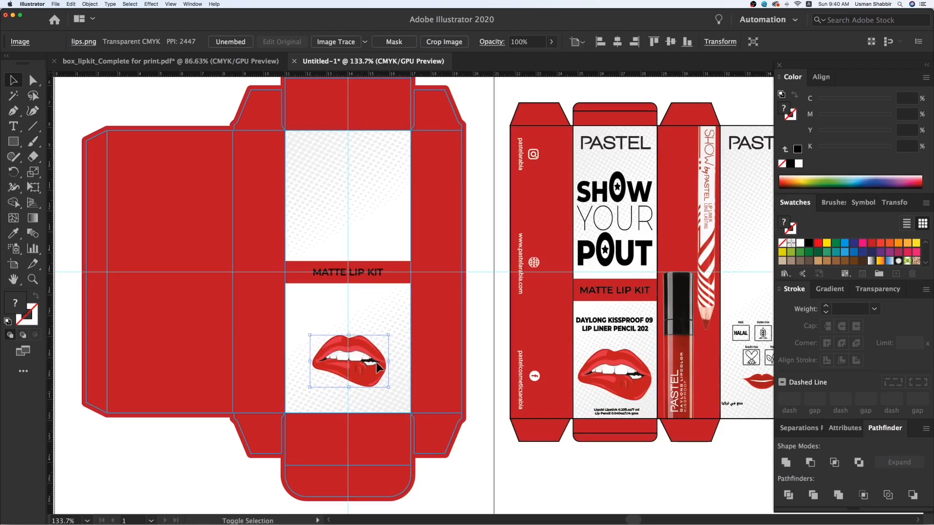
Step: Copy the Liquid Lipstick and Lip Pencil quantity text below the lips image, centred on the vertical guide
{"action": "left_click_drag", "start_coordinate": [608, 410], "coordinate": [358, 406]}
{"action": "key", "text": "z"}
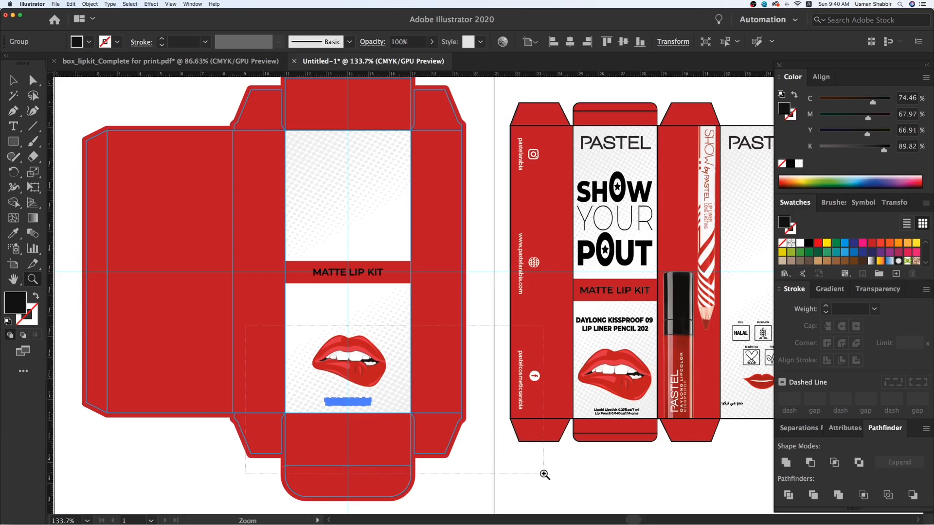
{"action": "left_click_drag", "start_coordinate": [545, 474], "coordinate": [545, 475]}
{"action": "key", "text": "v"}
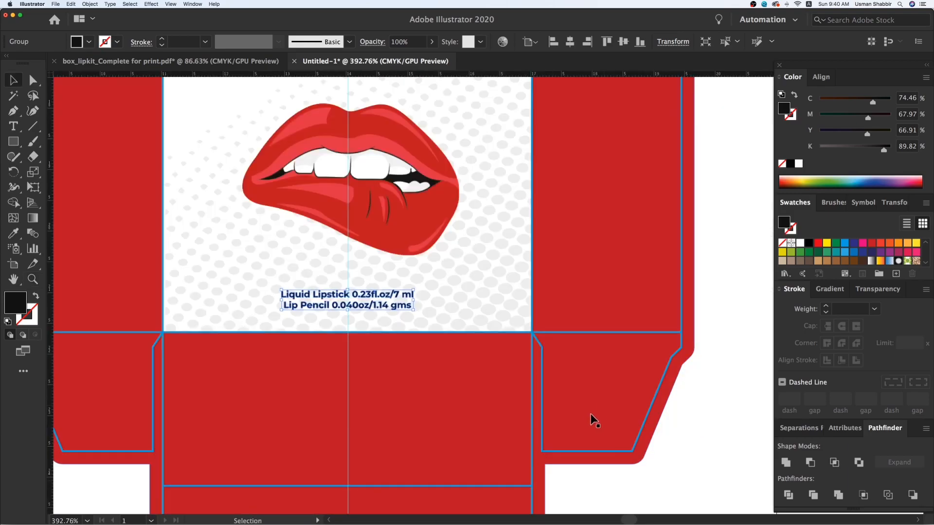
{"action": "key", "text": "super+minus"}
{"action": "key", "text": "super+minus"}
{"action": "key", "text": "super+minus"}
{"action": "key", "text": "space"}
{"action": "left_click_drag", "start_coordinate": [559, 291], "coordinate": [375, 321]}
{"action": "left_click", "coordinate": [484, 448]}
Step: Nudge the quantity text up slightly from the front panel's bottom edge
{"action": "left_click", "coordinate": [359, 330]}
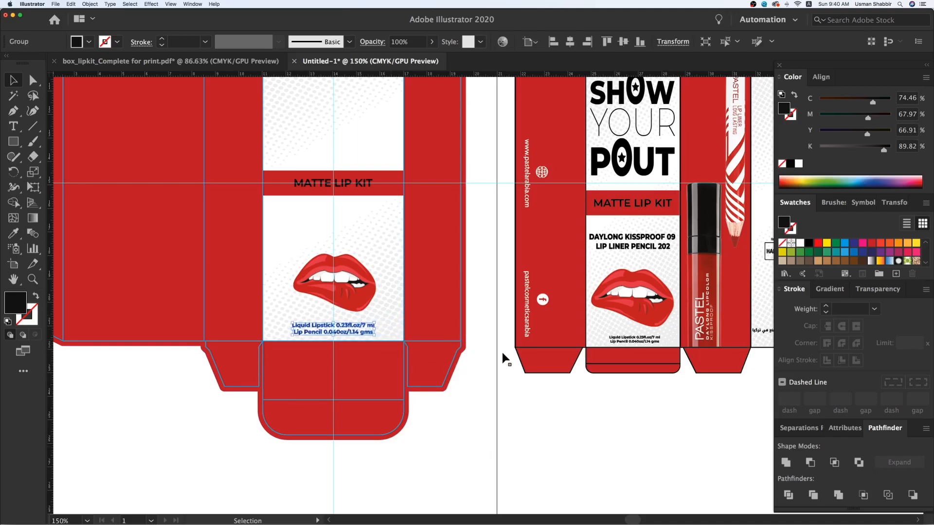
{"action": "key", "text": "Up"}
{"action": "key", "text": "Up"}
{"action": "key", "text": "Up"}
{"action": "key", "text": "Up"}
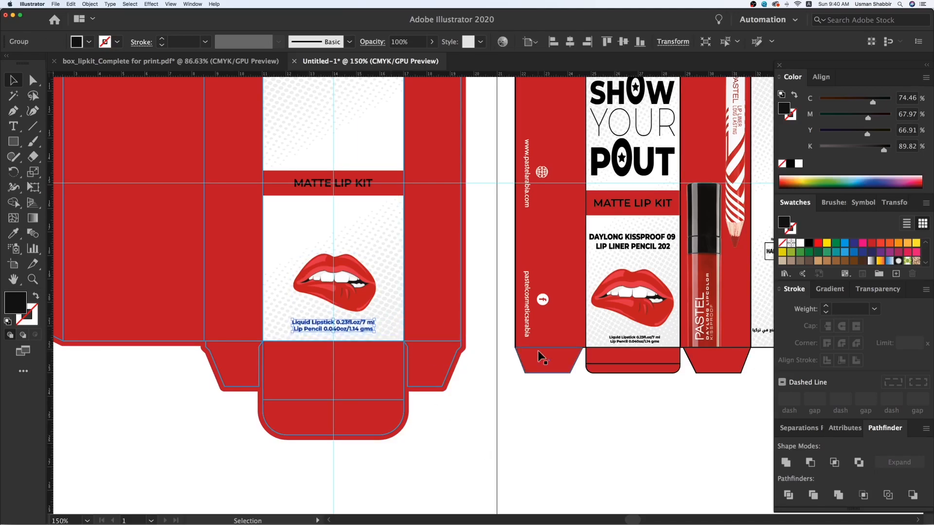
Step: Nudge the lips image up slightly to leave space above the quantity text
{"action": "left_click", "coordinate": [355, 289]}
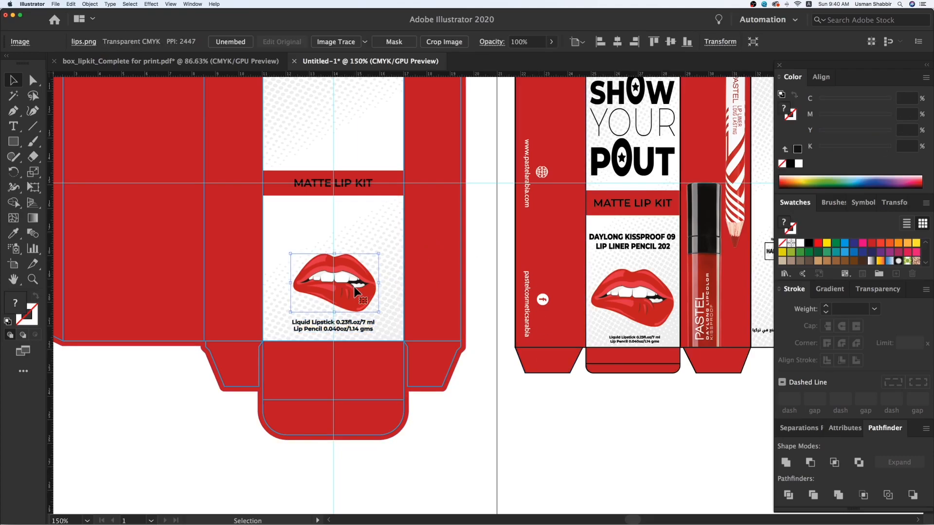
{"action": "key", "text": "Up"}
{"action": "key", "text": "Up"}
{"action": "key", "text": "Up"}
{"action": "key", "text": "Up"}
{"action": "key", "text": "Up"}
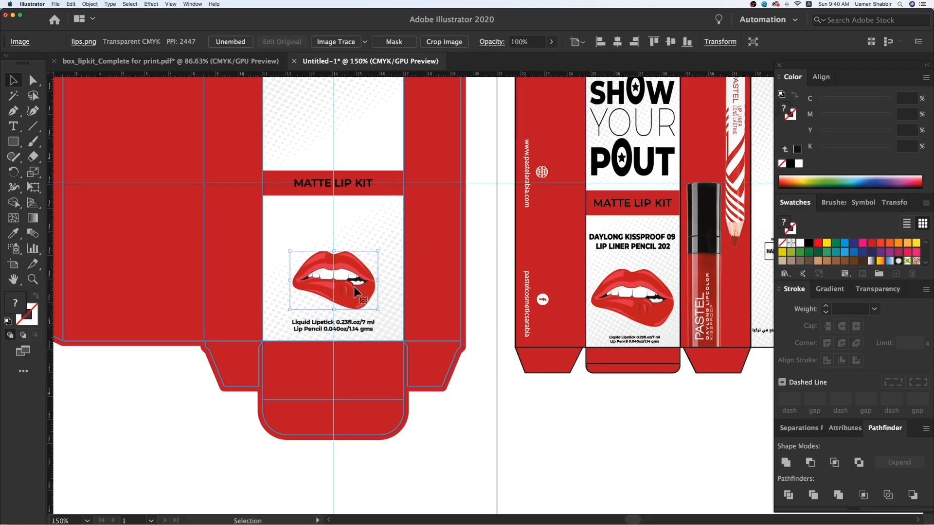
Step: Enlarge the lips image slightly on the front panel
{"action": "key", "text": "super+minus"}
{"action": "key", "text": "super+minus"}
{"action": "key", "text": "z"}
{"action": "left_click_drag", "start_coordinate": [412, 240], "coordinate": [747, 384]}
{"action": "scroll", "coordinate": [463, 246], "scroll_direction": "up", "scroll_amount": 1}
{"action": "key", "text": "v"}
{"action": "left_click_drag", "start_coordinate": [315, 224], "coordinate": [319, 221]}
{"action": "left_click", "coordinate": [462, 393]}
Step: Copy the DAYLONG KISSPROOF 09 / LIP LINER PENCIL 202 text above the lips, centred on the vertical guide
{"action": "left_click_drag", "start_coordinate": [452, 321], "coordinate": [529, 387]}
{"action": "mouse_move", "coordinate": [691, 284]}
{"action": "left_mouse_down"}
{"action": "mouse_move", "coordinate": [372, 249]}
{"action": "mouse_move", "coordinate": [356, 260]}
{"action": "left_mouse_up"}
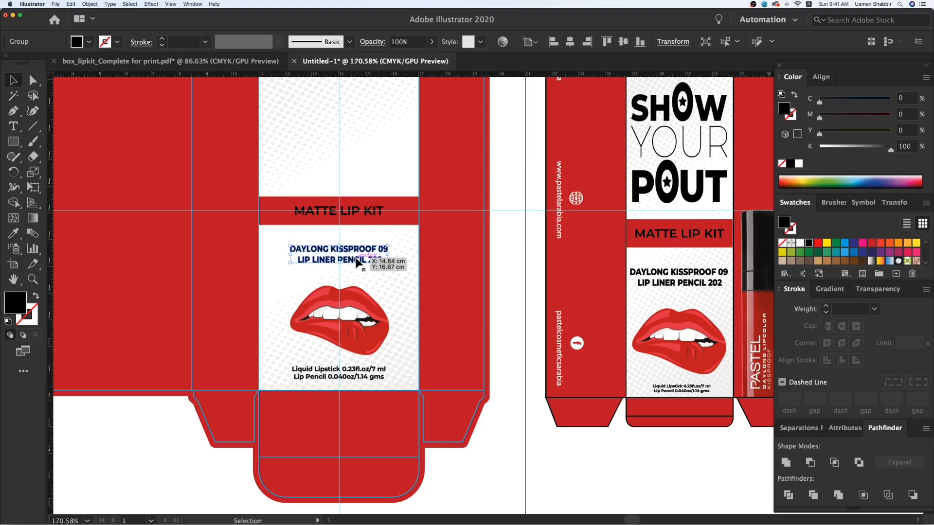
{"action": "left_click_drag", "start_coordinate": [356, 262], "coordinate": [357, 263]}
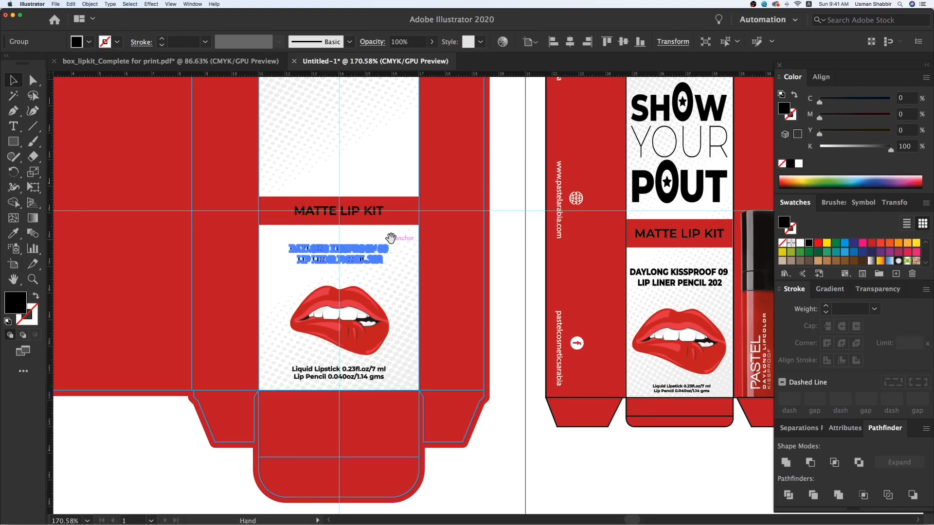
{"action": "scroll", "coordinate": [419, 291], "scroll_direction": "up", "scroll_amount": 1}
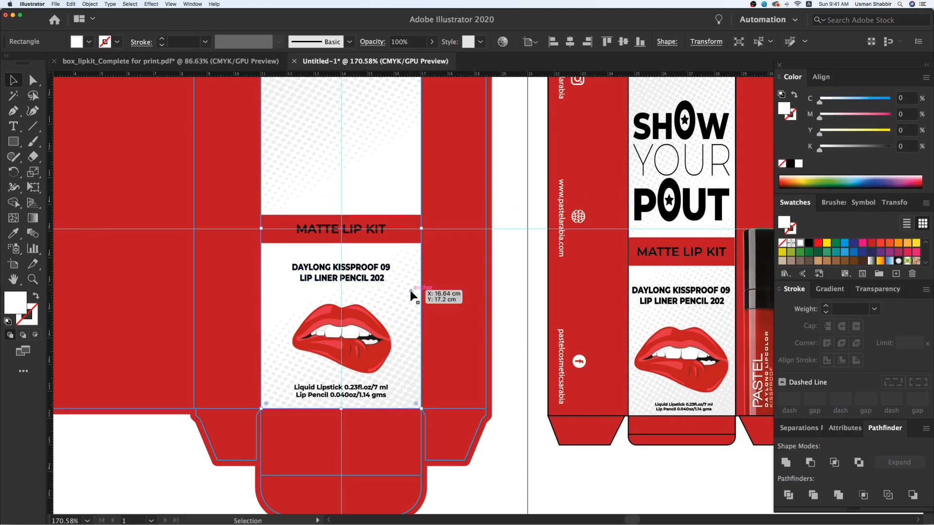
Step: Stretch the lower halftone pattern up and the upper halftone pattern down so both extend behind the red band
{"action": "left_click", "coordinate": [409, 289]}
{"action": "left_click_drag", "start_coordinate": [343, 243], "coordinate": [351, 216]}
{"action": "left_click", "coordinate": [512, 285]}
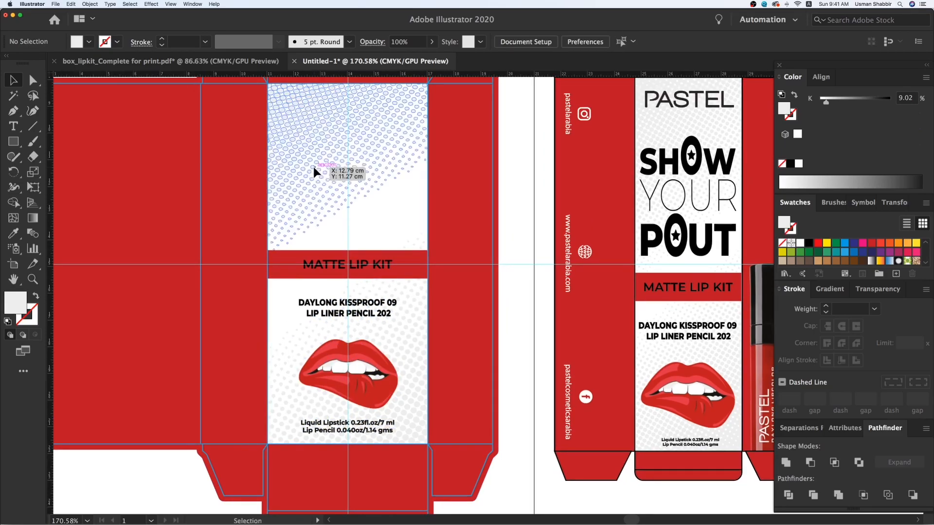
{"action": "left_click", "coordinate": [314, 169]}
{"action": "left_click_drag", "start_coordinate": [348, 251], "coordinate": [348, 288]}
{"action": "left_click", "coordinate": [531, 287]}
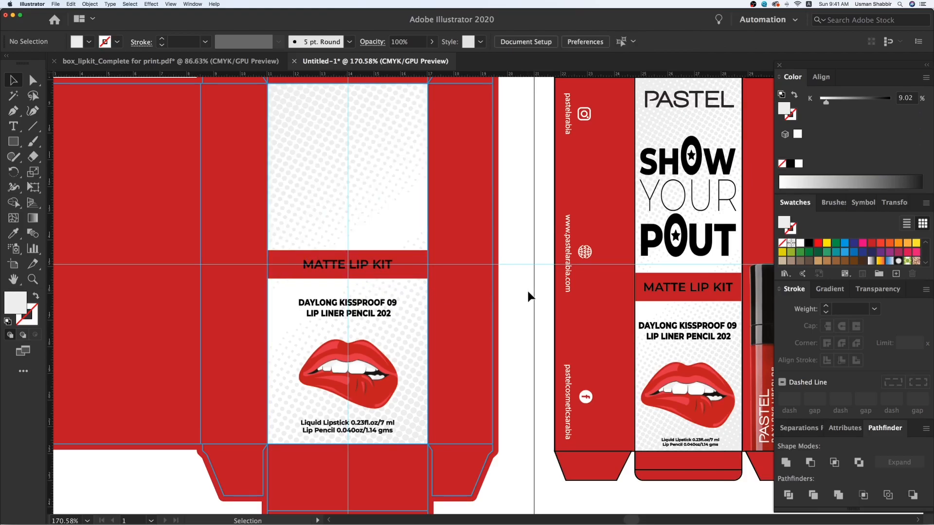
Step: Enlarge the DAYLONG KISSPROOF 09 / LIP LINER PENCIL 202 text slightly, keeping it centred on the vertical guide
{"action": "key", "text": "super+minus"}
{"action": "left_click", "coordinate": [398, 310]}
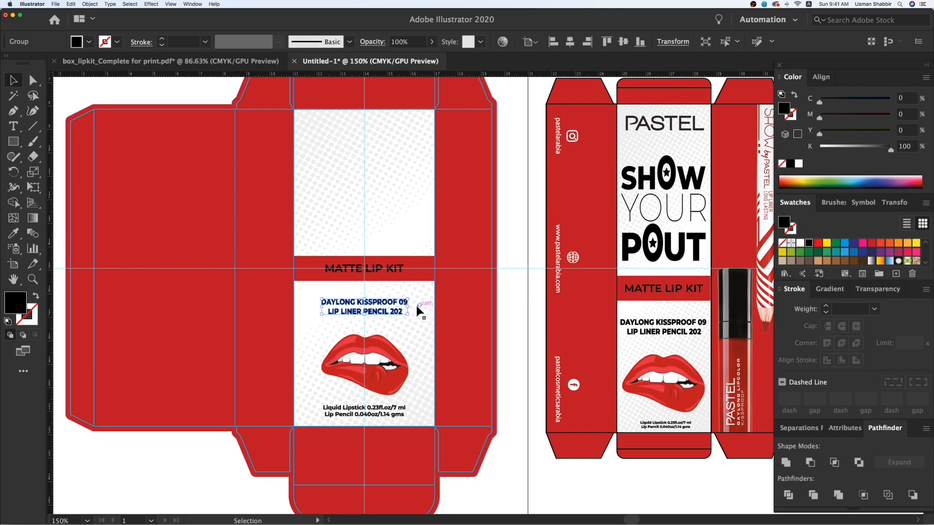
{"action": "left_click_drag", "start_coordinate": [408, 299], "coordinate": [419, 294]}
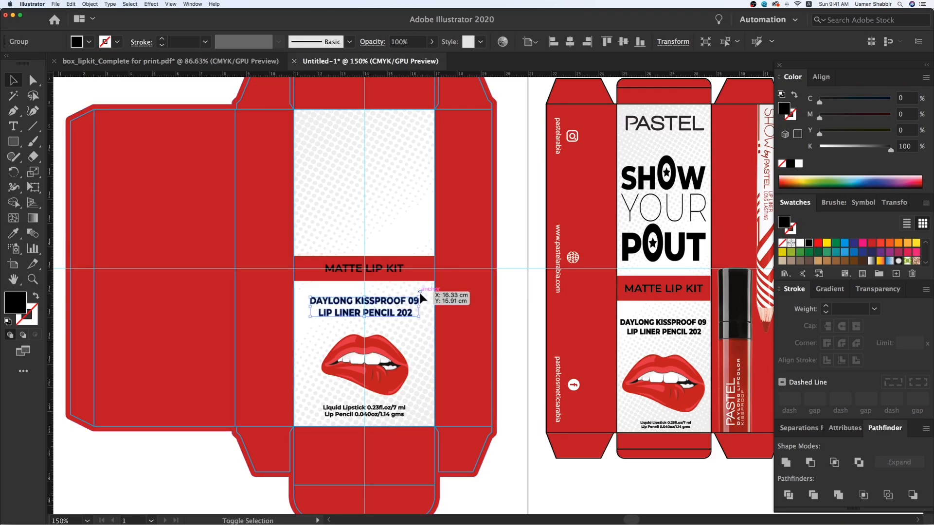
{"action": "key", "text": "cmd+z"}
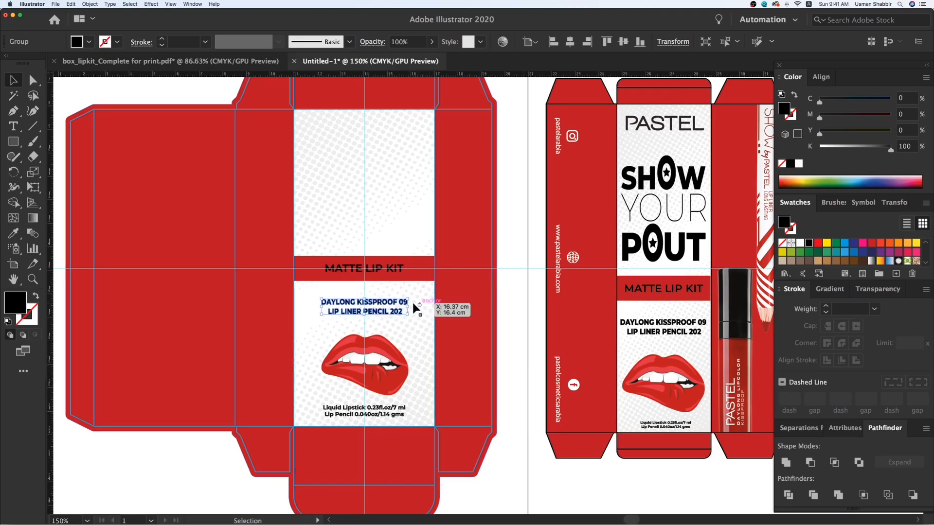
{"action": "left_click_drag", "start_coordinate": [412, 297], "coordinate": [414, 296]}
{"action": "left_click", "coordinate": [549, 360]}
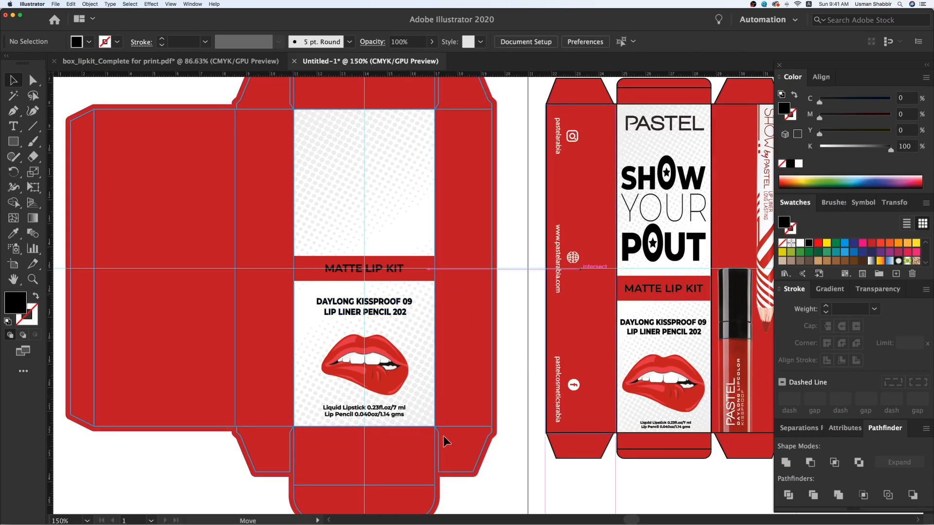
Step: Enlarge the MATTE LIP KIT text to the width of the product text below it, keeping it centred
{"action": "left_click_drag", "start_coordinate": [459, 344], "coordinate": [459, 355]}
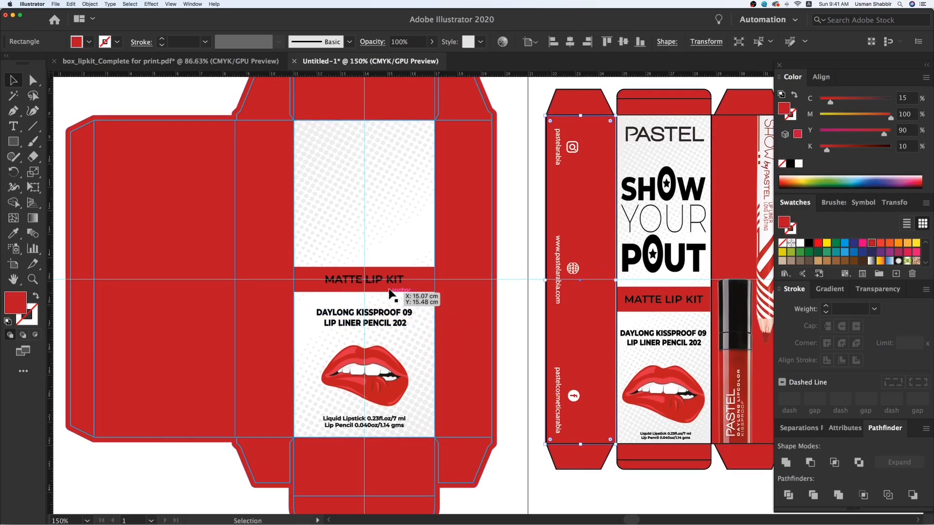
{"action": "left_click", "coordinate": [398, 278]}
{"action": "left_click_drag", "start_coordinate": [404, 274], "coordinate": [412, 271]}
{"action": "left_click", "coordinate": [519, 321]}
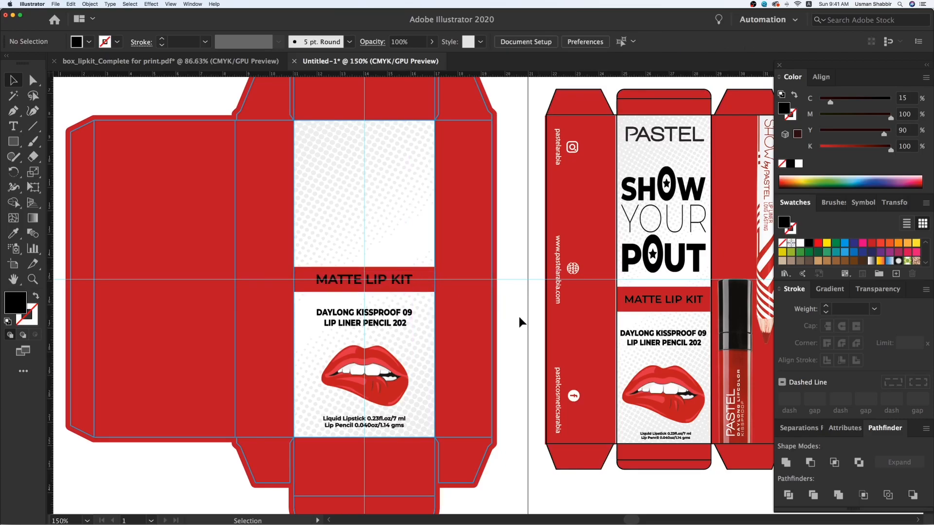
Step: Copy the SHOW YOUR POUT lettering and the PASTEL logo from the old design onto the new front panel, centred above the red band
{"action": "left_click_drag", "start_coordinate": [519, 321], "coordinate": [512, 345]}
{"action": "left_click", "coordinate": [674, 274]}
{"action": "key", "text": "super+x"}
{"action": "key", "text": "super+z"}
{"action": "left_click_drag", "start_coordinate": [674, 274], "coordinate": [375, 265]}
{"action": "key", "text": "Right"}
{"action": "key", "text": "Right"}
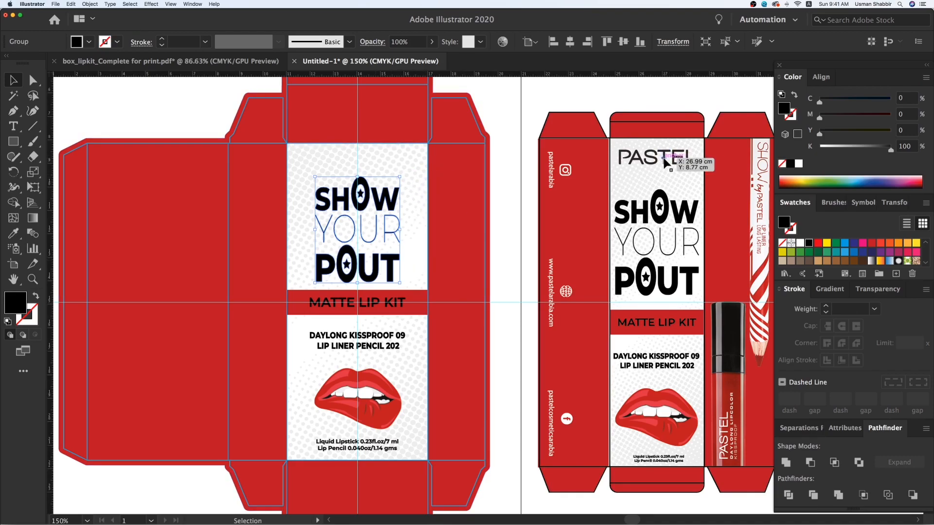
{"action": "left_click", "coordinate": [503, 161]}
{"action": "left_click_drag", "start_coordinate": [657, 163], "coordinate": [358, 163]}
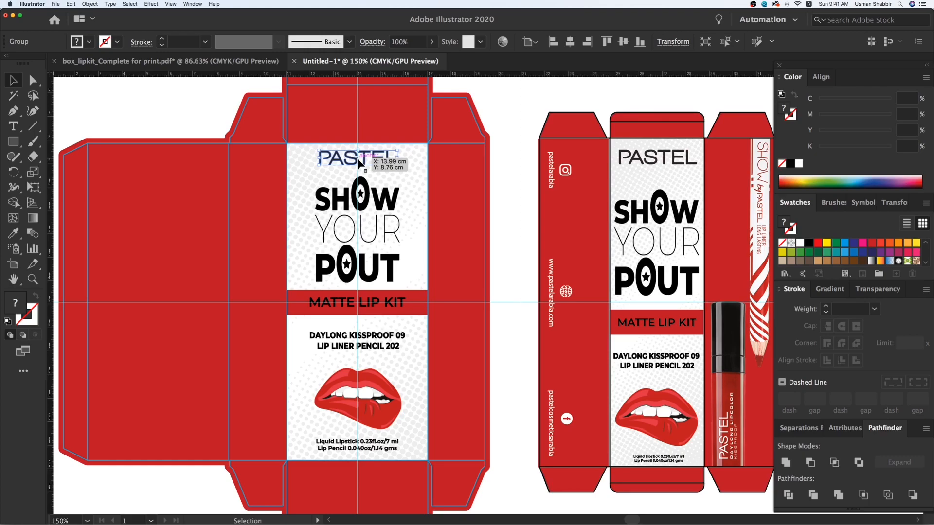
Step: Move the lips, the liquid lipstick and pencil volume text, and the DAYLONG KISSPROOF 09 / LIP LINER PENCIL 202 text slightly down
{"action": "left_click", "coordinate": [382, 422]}
{"action": "left_click", "coordinate": [381, 446], "text": "shift"}
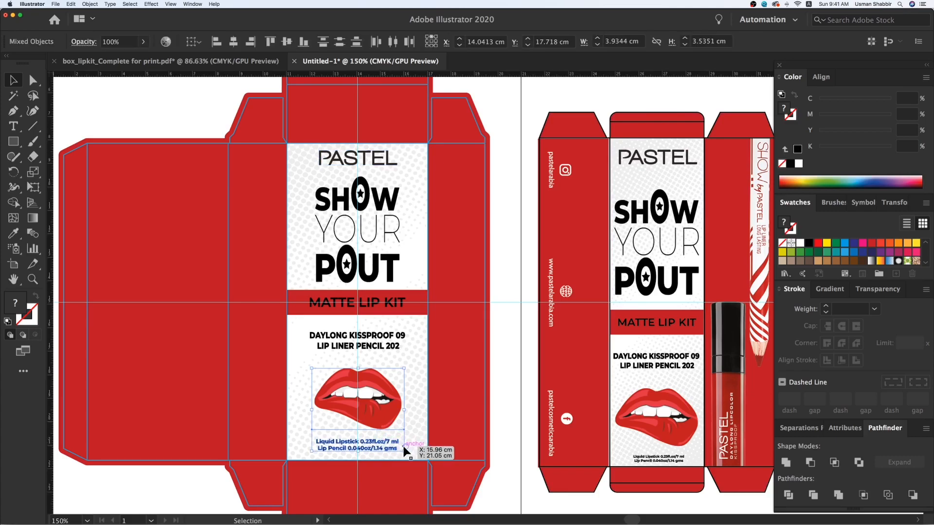
{"action": "left_click_drag", "start_coordinate": [404, 452], "coordinate": [403, 453]}
{"action": "left_click_drag", "start_coordinate": [377, 347], "coordinate": [379, 355]}
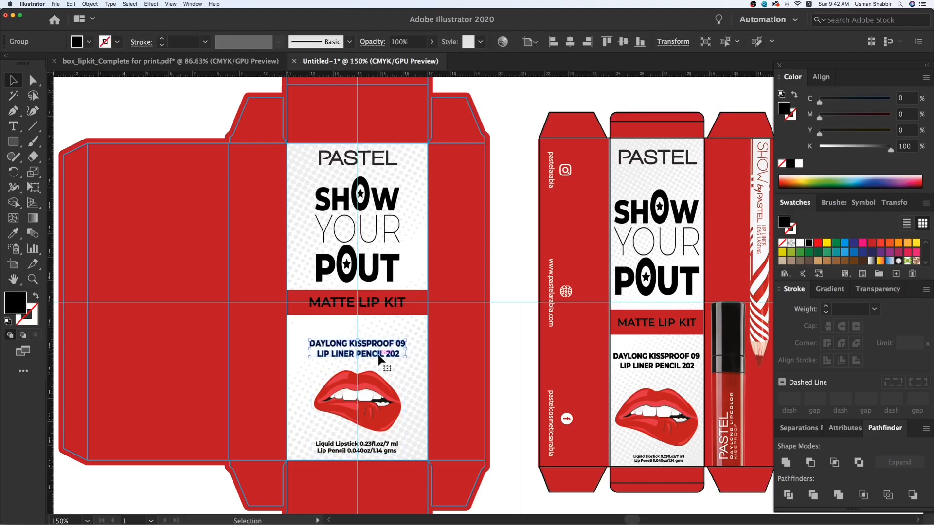
Step: Move the red band together with its MATTE LIP KIT text down to just below the horizontal guide
{"action": "left_click", "coordinate": [393, 301]}
{"action": "left_click", "coordinate": [419, 303], "text": "shift"}
{"action": "left_click_drag", "start_coordinate": [416, 307], "coordinate": [416, 330]}
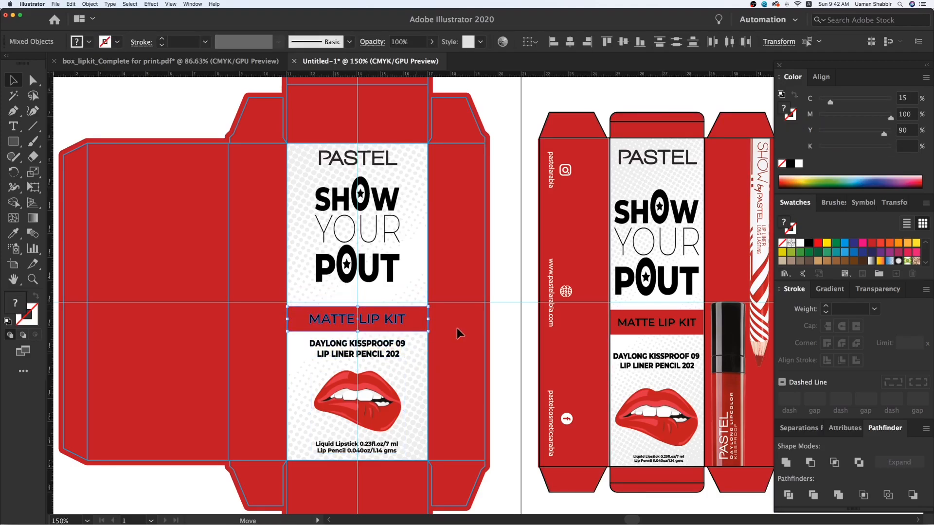
{"action": "left_click", "coordinate": [497, 322]}
Step: Lower and slightly enlarge the SHOW YOUR POUT lettering above the red band, and shift the PASTEL logo down a little
{"action": "left_click_drag", "start_coordinate": [391, 266], "coordinate": [391, 284]}
{"action": "left_click_drag", "start_coordinate": [401, 195], "coordinate": [402, 192]}
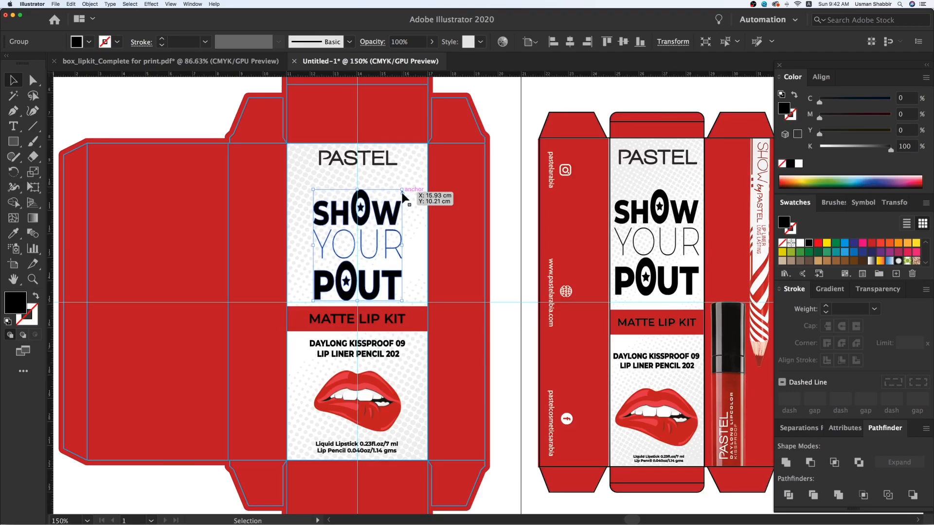
{"action": "left_click", "coordinate": [380, 166]}
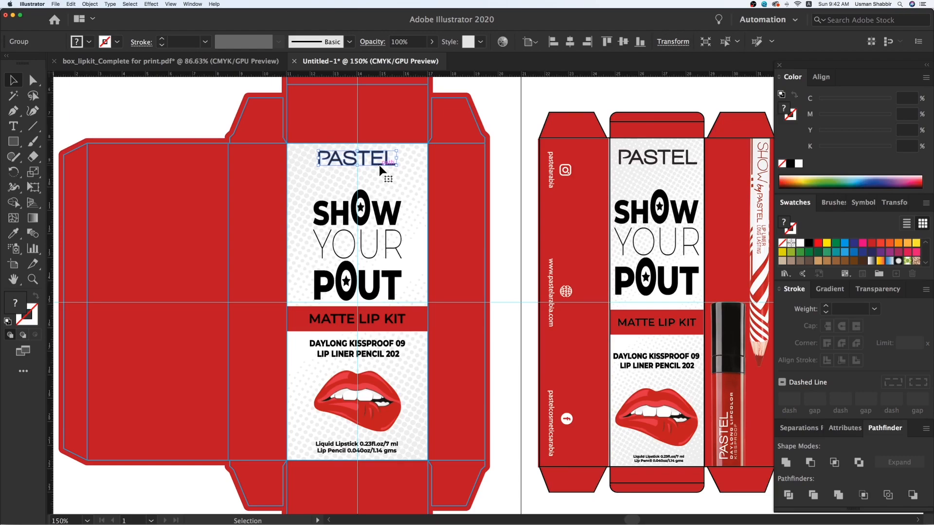
{"action": "left_click_drag", "start_coordinate": [380, 167], "coordinate": [380, 169]}
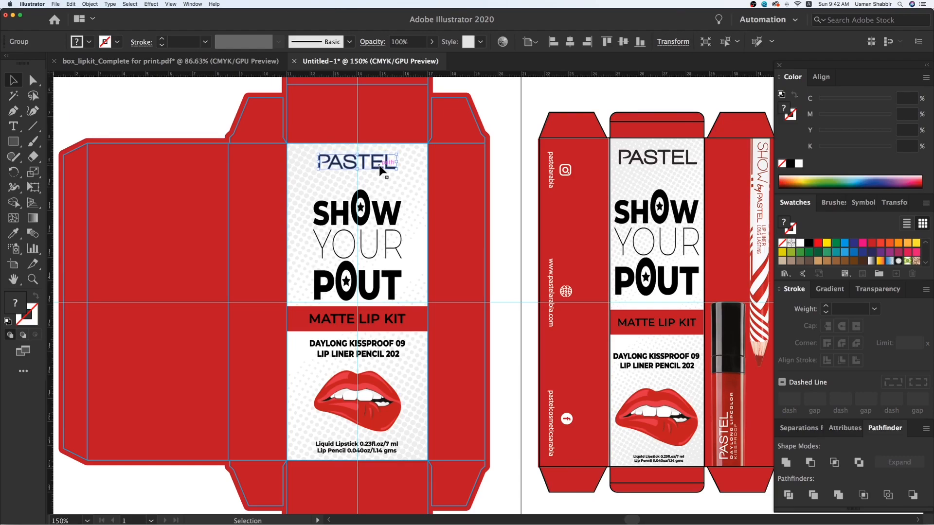
{"action": "key", "text": "Down"}
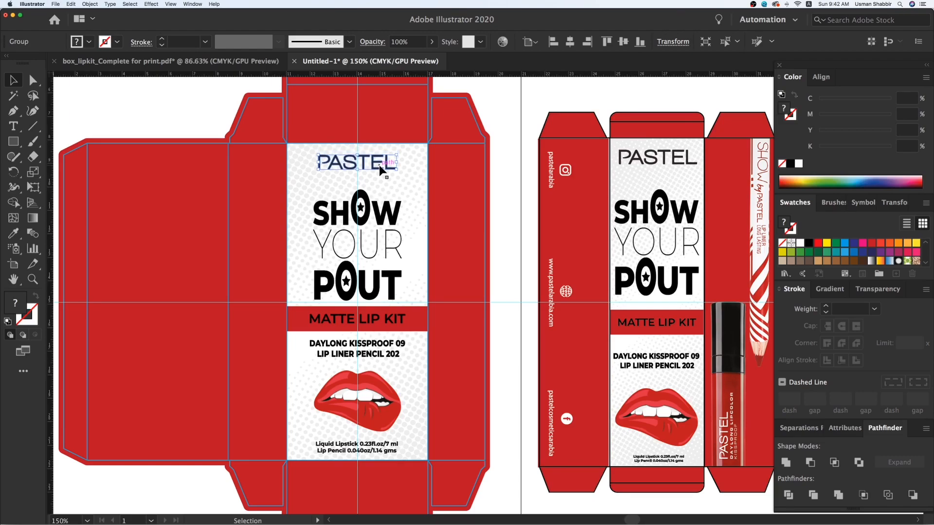
{"action": "left_click", "coordinate": [508, 288]}
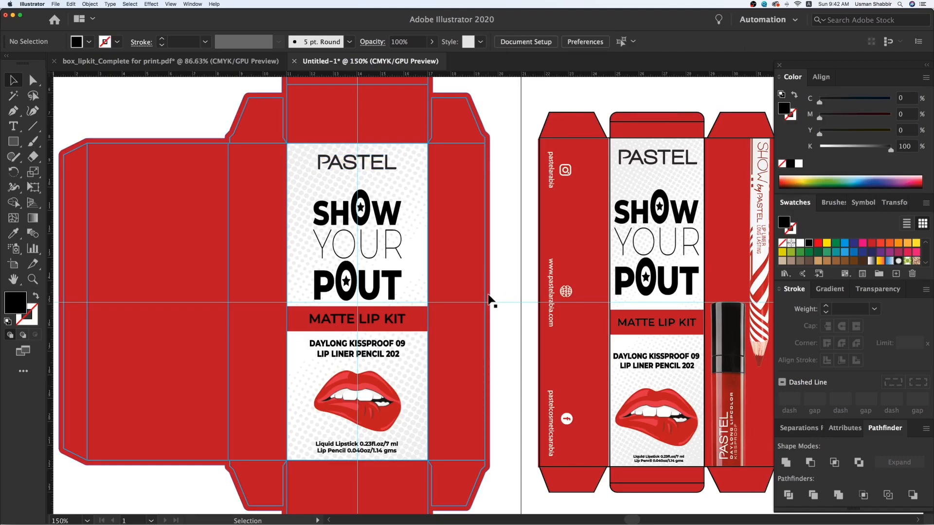
Step: Nudge the DAYLONG KISSPROOF 09 / LIP LINER PENCIL 202 text slightly down towards the lips
{"action": "left_click", "coordinate": [380, 357]}
{"action": "key", "text": "Down"}
{"action": "key", "text": "Down"}
{"action": "key", "text": "Down"}
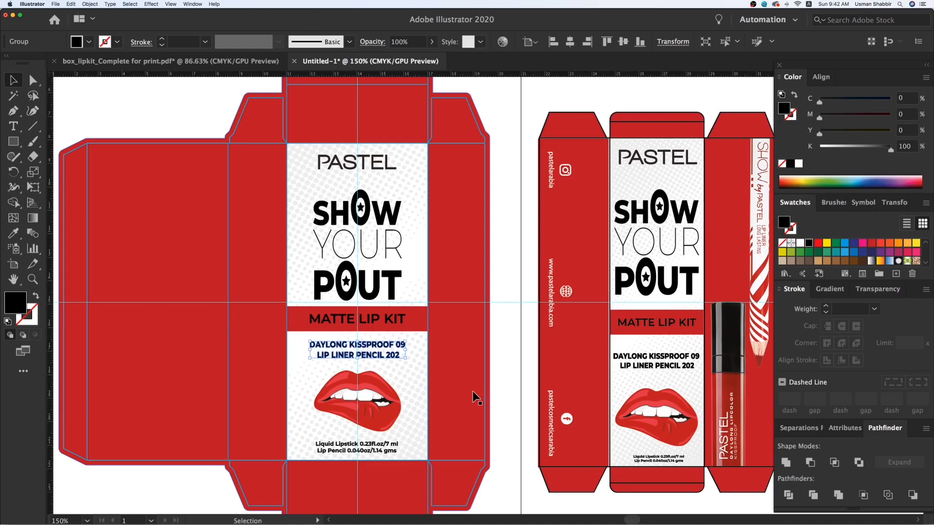
Step: Select the product text and the volume text together and place a horizontal guide at the middle of their combined height
{"action": "left_click", "coordinate": [354, 449]}
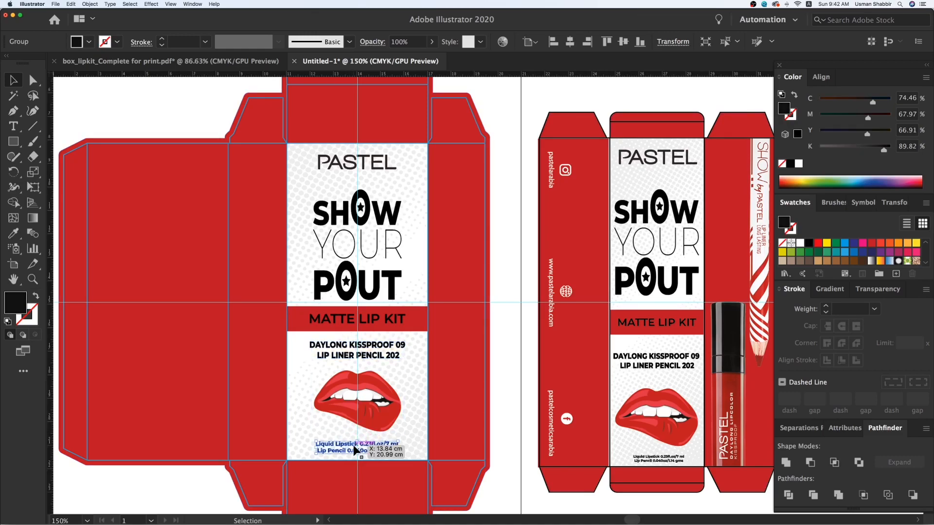
{"action": "left_click", "coordinate": [374, 356]}
{"action": "left_click", "coordinate": [382, 444], "text": "shift"}
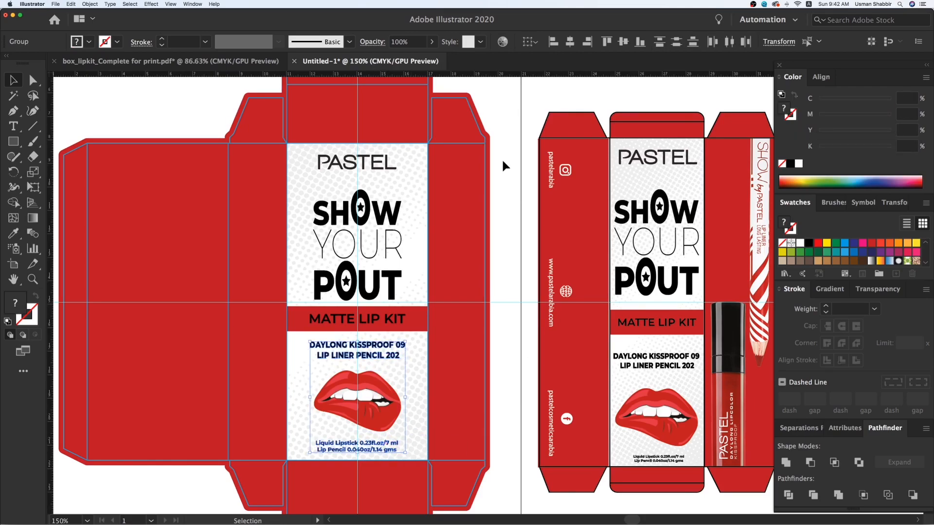
{"action": "left_click_drag", "start_coordinate": [487, 76], "coordinate": [492, 387]}
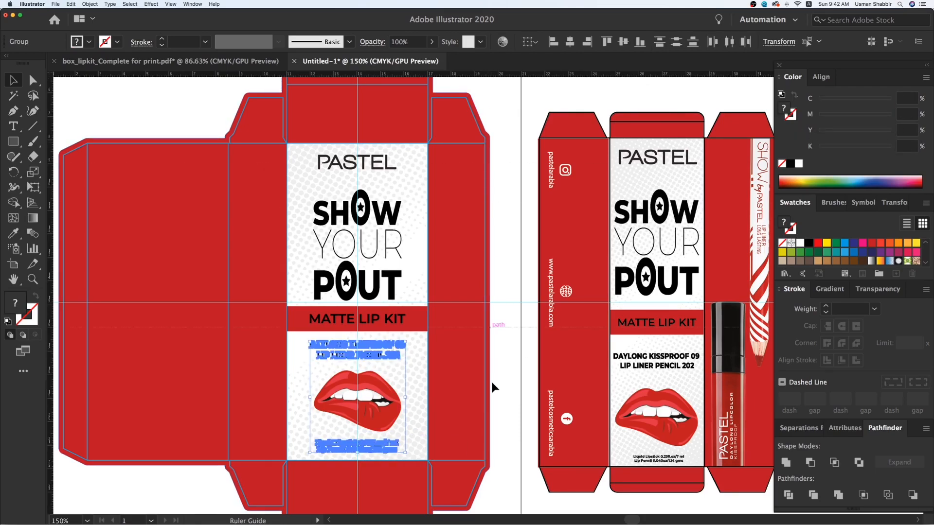
{"action": "left_click", "coordinate": [518, 395]}
Step: Nudge the lips image up to centre it on the new horizontal guide and enlarge it slightly
{"action": "left_click", "coordinate": [383, 384]}
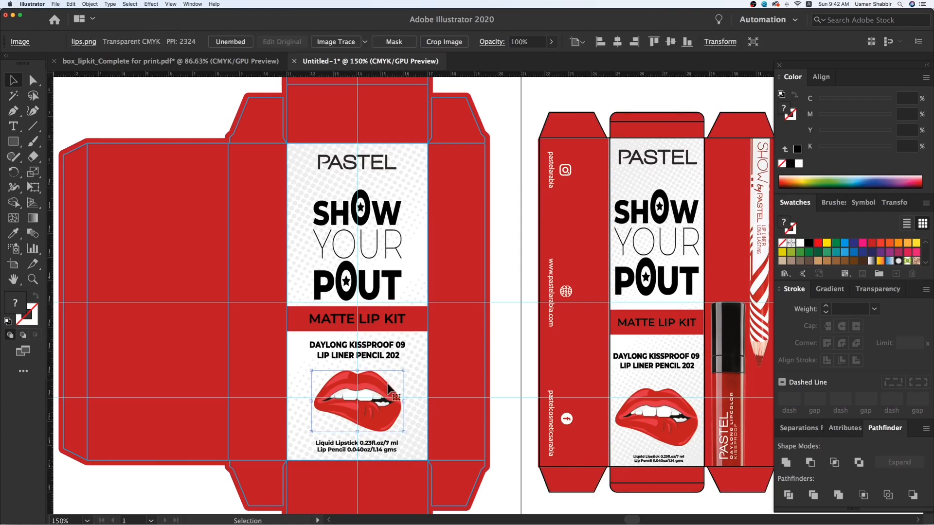
{"action": "key", "text": "Up"}
{"action": "key", "text": "Up"}
{"action": "key", "text": "Up"}
{"action": "key", "text": "Up"}
{"action": "key", "text": "Up"}
{"action": "key", "text": "Up"}
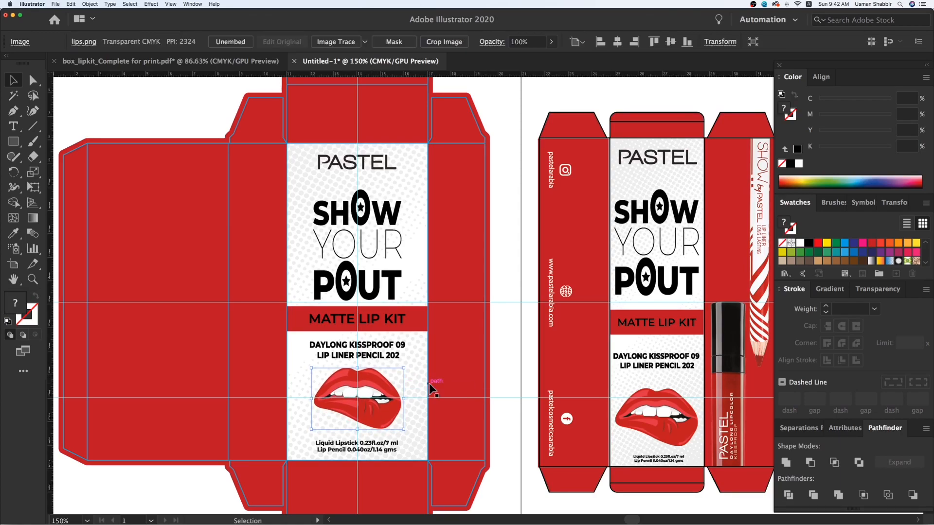
{"action": "left_click_drag", "start_coordinate": [404, 367], "coordinate": [406, 365]}
Step: Copy the clipped lip gloss and pencil images onto the narrow side panel, scale them to about 5.37 × 12.87 cm and align them with its lower fold
{"action": "mouse_move", "coordinate": [643, 304]}
{"action": "left_mouse_down"}
{"action": "mouse_move", "coordinate": [241, 275]}
{"action": "mouse_move", "coordinate": [276, 292]}
{"action": "left_mouse_up"}
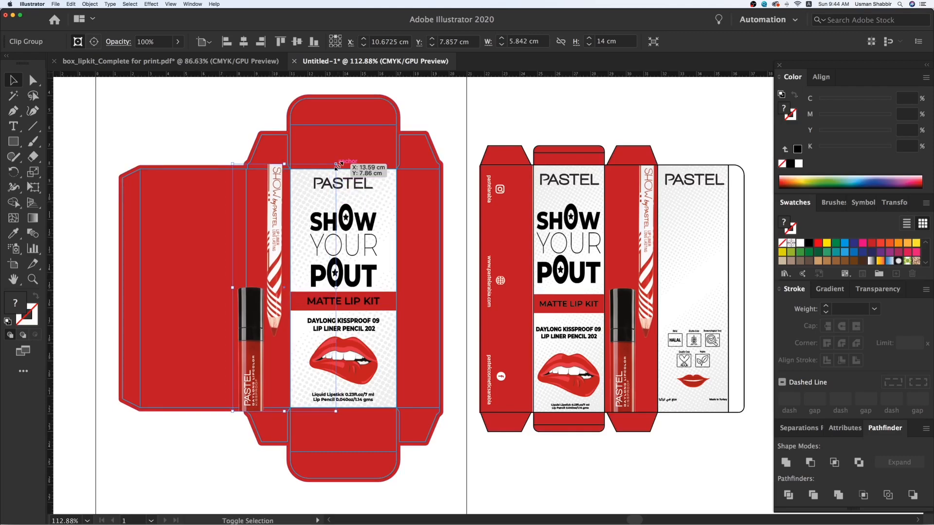
{"action": "left_click_drag", "start_coordinate": [337, 166], "coordinate": [332, 173]}
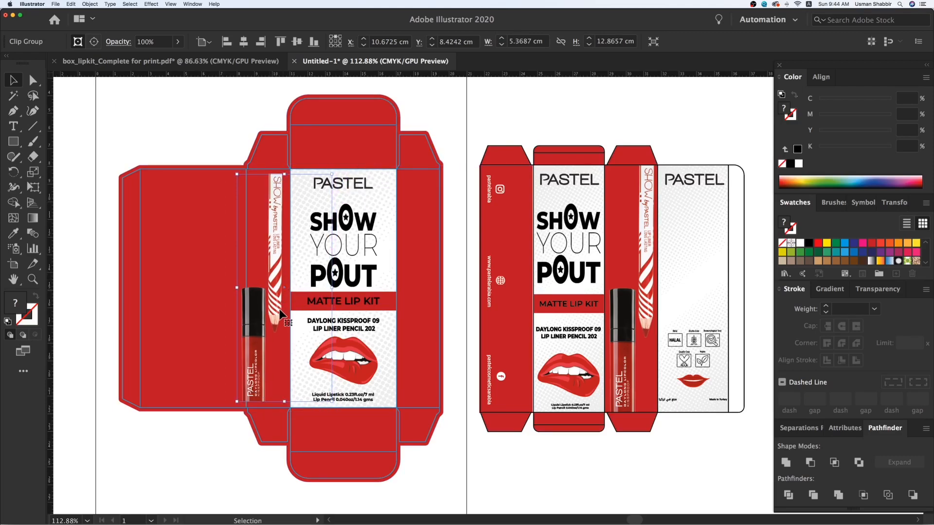
{"action": "left_click_drag", "start_coordinate": [258, 332], "coordinate": [262, 337]}
{"action": "key", "text": "super+space"}
{"action": "left_click_drag", "start_coordinate": [220, 268], "coordinate": [490, 468]}
{"action": "key", "text": "Up"}
{"action": "key", "text": "Up"}
{"action": "key", "text": "Up"}
{"action": "key", "text": "Up"}
{"action": "key", "text": "Up"}
{"action": "key", "text": "Right"}
{"action": "key", "text": "Right"}
{"action": "key", "text": "Right"}
{"action": "key", "text": "Right"}
{"action": "key", "text": "Right"}
{"action": "key", "text": "Right"}
{"action": "key", "text": "Right"}
{"action": "key", "text": "super+minus"}
{"action": "key", "text": "super+minus"}
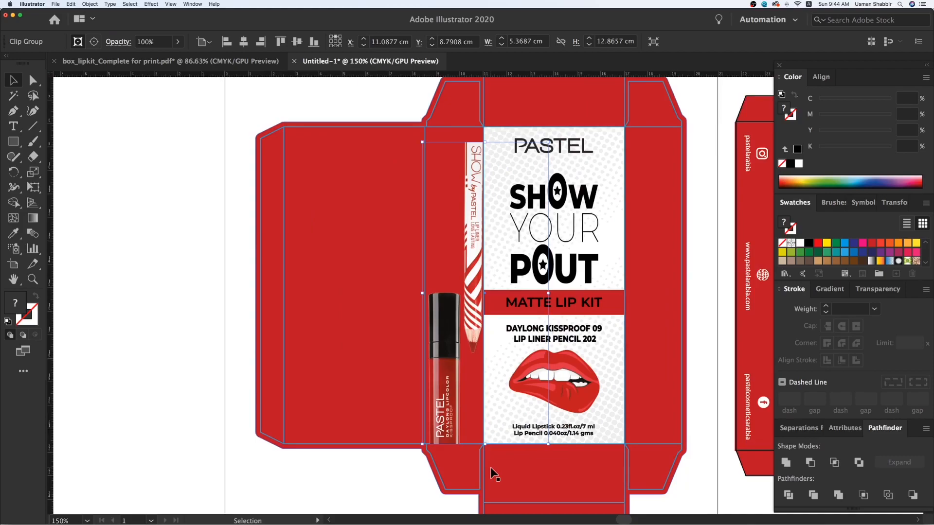
Step: Scale the gloss and pencil clip group down to about 5.06 × 12.13 cm and reposition it within the side panel at the lower fold line
{"action": "left_click_drag", "start_coordinate": [548, 142], "coordinate": [546, 145]}
{"action": "key", "text": "Down"}
{"action": "key", "text": "Down"}
{"action": "key", "text": "Down"}
{"action": "key", "text": "Down"}
{"action": "key", "text": "Down"}
{"action": "key", "text": "Down"}
{"action": "key", "text": "Down"}
{"action": "key", "text": "Down"}
{"action": "key", "text": "Down"}
{"action": "key", "text": "Down"}
{"action": "key", "text": "Down"}
{"action": "key", "text": "Down"}
{"action": "key", "text": "Down"}
{"action": "key", "text": "Down"}
{"action": "key", "text": "Down"}
{"action": "key", "text": "Down"}
{"action": "key", "text": "Down"}
{"action": "key", "text": "Down"}
{"action": "key", "text": "Down"}
{"action": "key", "text": "Down"}
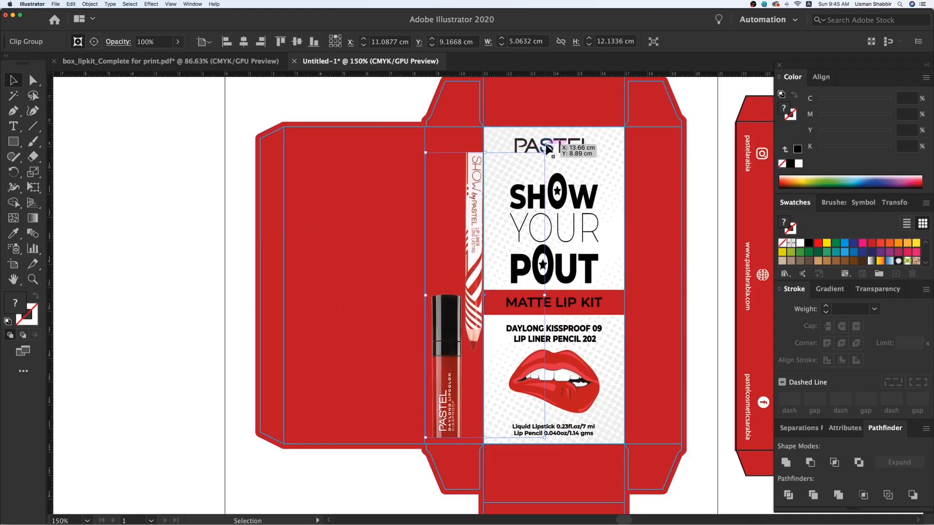
{"action": "key", "text": "Down"}
{"action": "key", "text": "Down"}
{"action": "key", "text": "Down"}
{"action": "key", "text": "Down"}
{"action": "key", "text": "Down"}
{"action": "key", "text": "Down"}
{"action": "key", "text": "Down"}
{"action": "key", "text": "Down"}
{"action": "key", "text": "Down"}
{"action": "key", "text": "Down"}
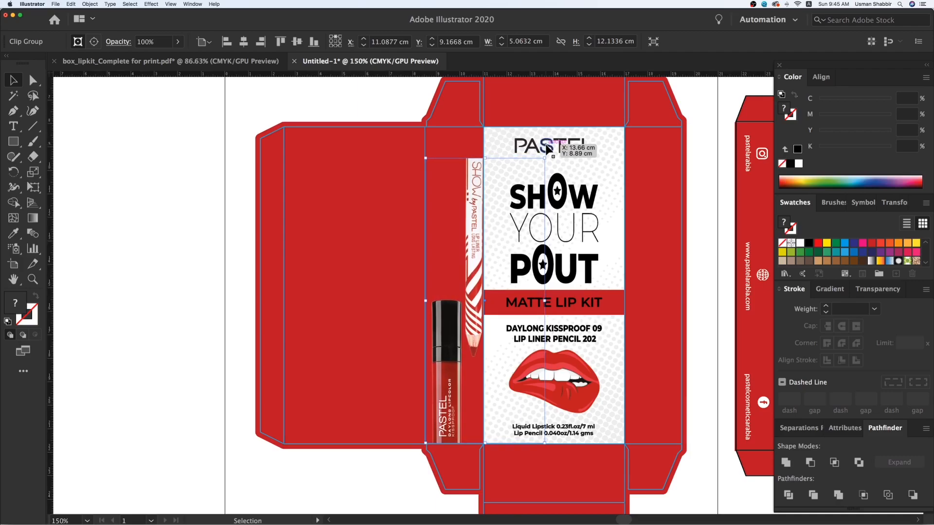
{"action": "key", "text": "Left"}
{"action": "key", "text": "Left"}
{"action": "key", "text": "Left"}
{"action": "key", "text": "Left"}
{"action": "key", "text": "Left"}
{"action": "key", "text": "Left"}
{"action": "key", "text": "Left"}
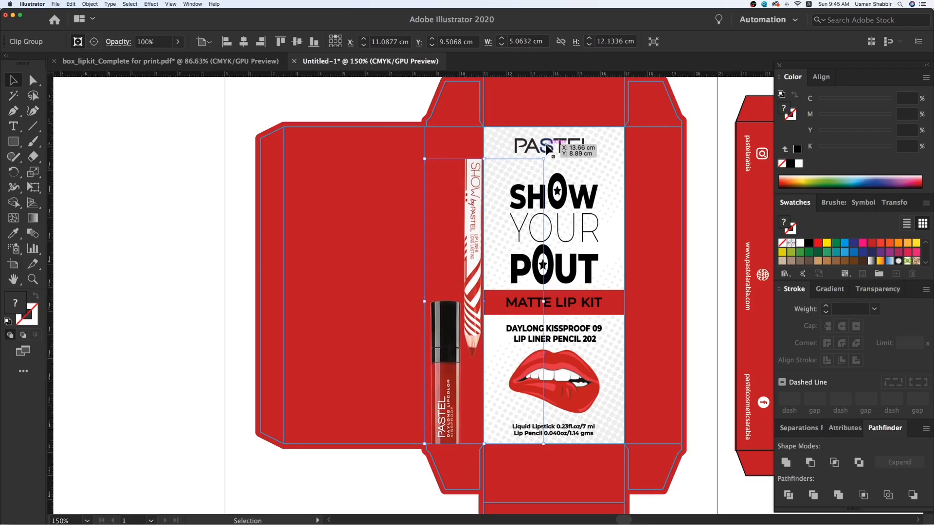
Step: Extend the clip group's mask rectangle to the side panel's full height, reaching slightly past the upper and lower fold lines
{"action": "key", "text": "space"}
{"action": "left_click_drag", "start_coordinate": [409, 170], "coordinate": [377, 234]}
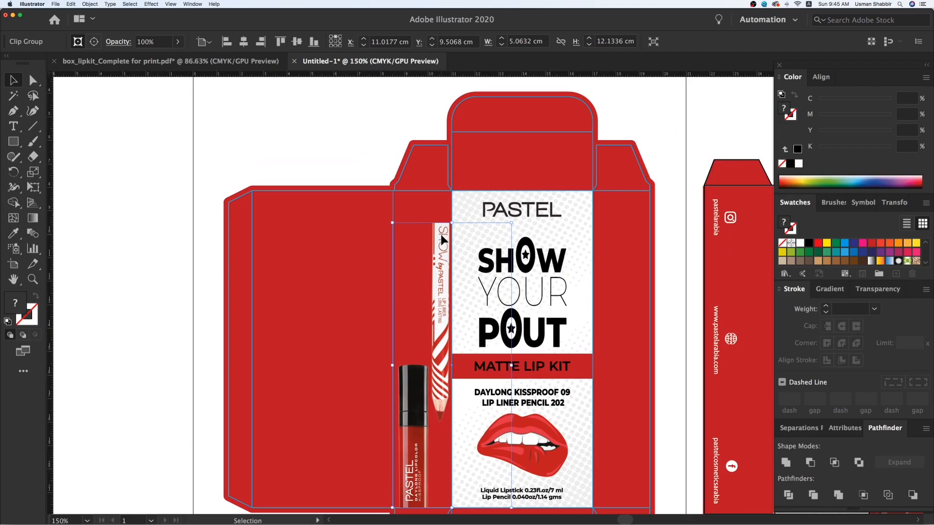
{"action": "double_click", "coordinate": [440, 234]}
{"action": "left_click", "coordinate": [454, 222]}
{"action": "left_click_drag", "start_coordinate": [451, 223], "coordinate": [451, 190]}
{"action": "left_click_drag", "start_coordinate": [490, 381], "coordinate": [456, 330]}
{"action": "left_click_drag", "start_coordinate": [479, 300], "coordinate": [419, 309]}
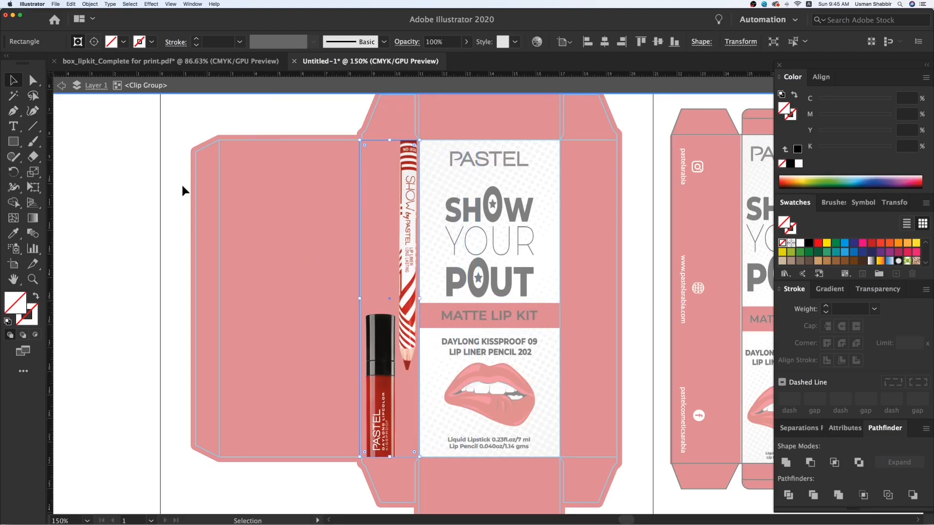
{"action": "left_click_drag", "start_coordinate": [274, 292], "coordinate": [389, 458]}
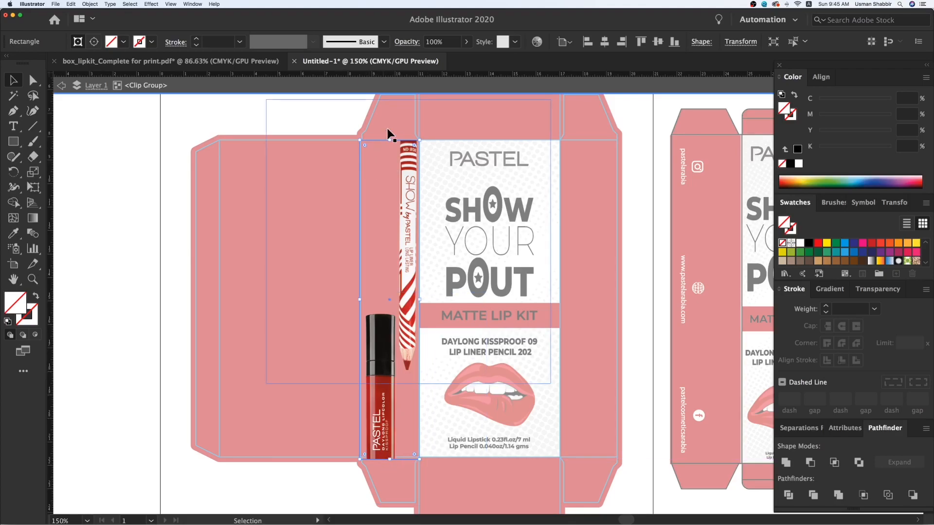
{"action": "left_click_drag", "start_coordinate": [390, 141], "coordinate": [390, 139]}
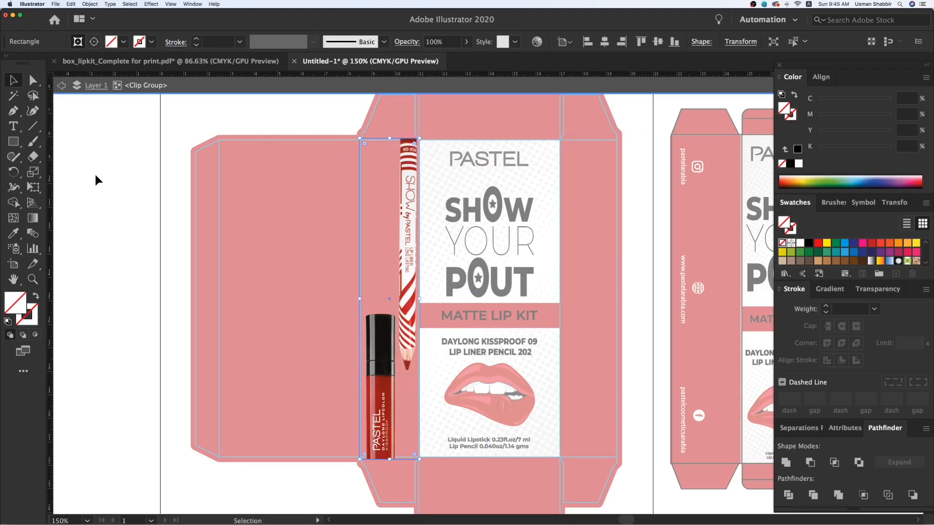
{"action": "double_click", "coordinate": [132, 176]}
Step: Move the lip liner pencil image up inside the clip group until its dark end cap is cropped off at the panel's upper edge
{"action": "scroll", "coordinate": [279, 233], "scroll_direction": "right", "scroll_amount": 5}
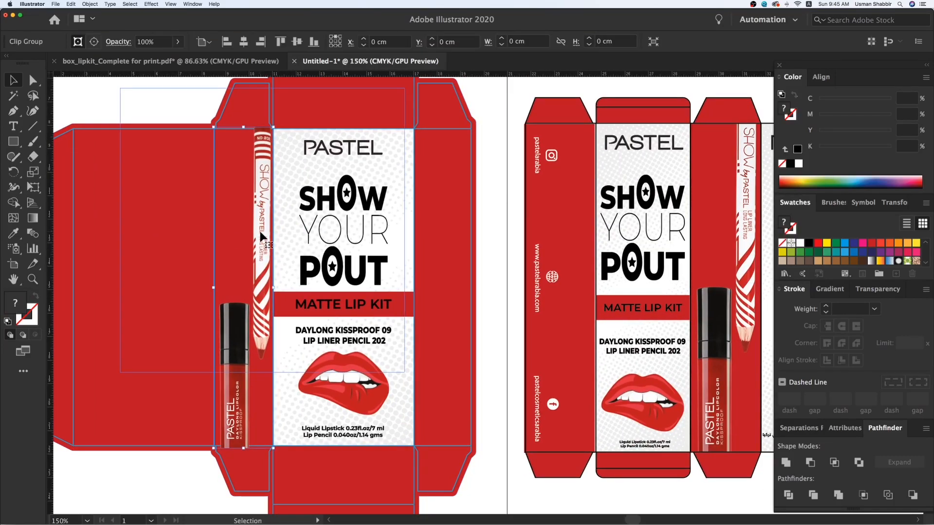
{"action": "double_click", "coordinate": [261, 235]}
{"action": "left_click_drag", "start_coordinate": [262, 249], "coordinate": [262, 221]}
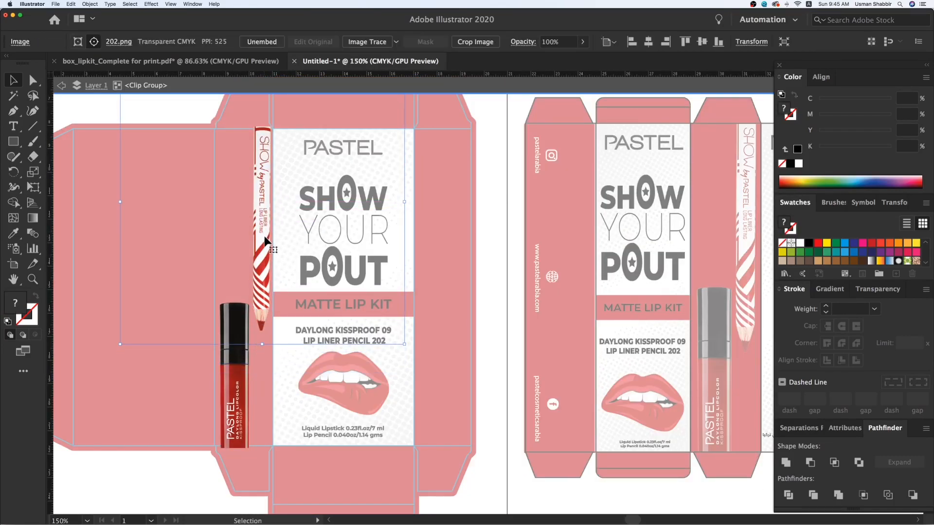
{"action": "key", "text": "Up"}
{"action": "key", "text": "Up"}
{"action": "key", "text": "Up"}
{"action": "key", "text": "Up"}
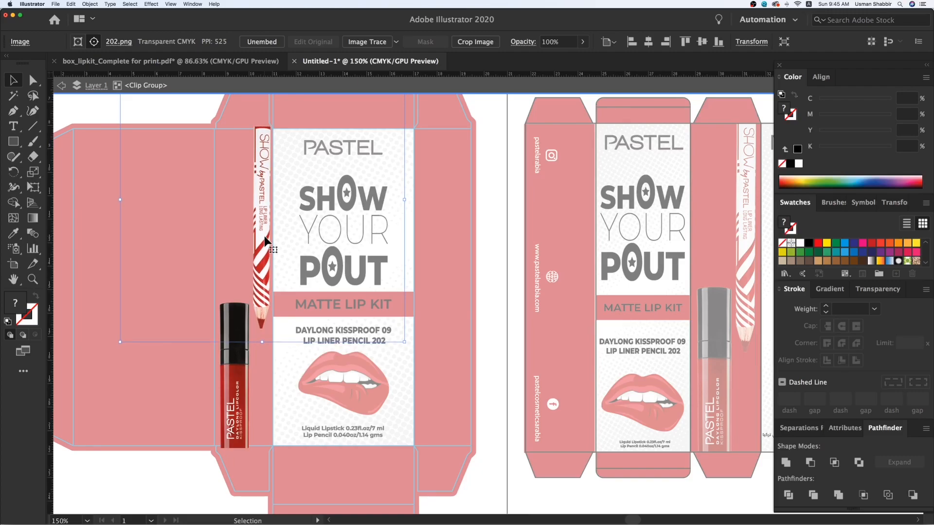
{"action": "key", "text": "Up"}
{"action": "key", "text": "Up"}
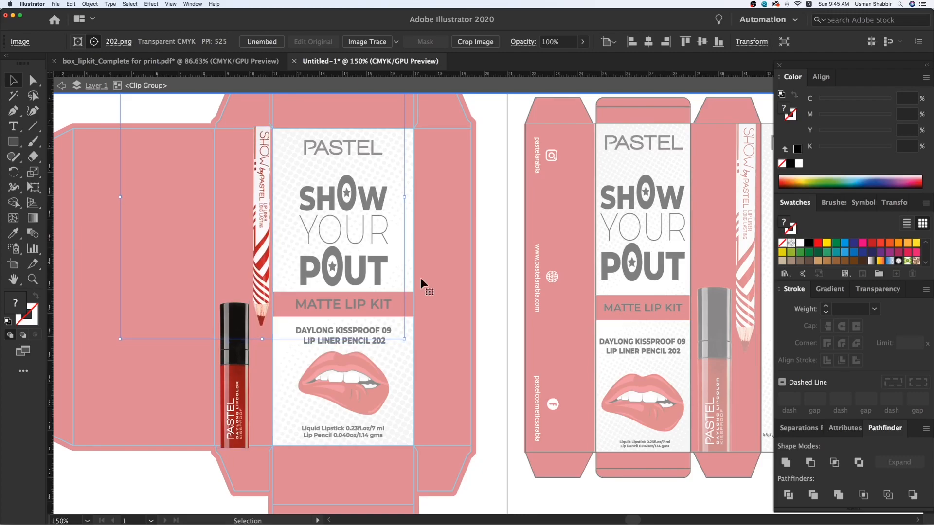
{"action": "double_click", "coordinate": [506, 282]}
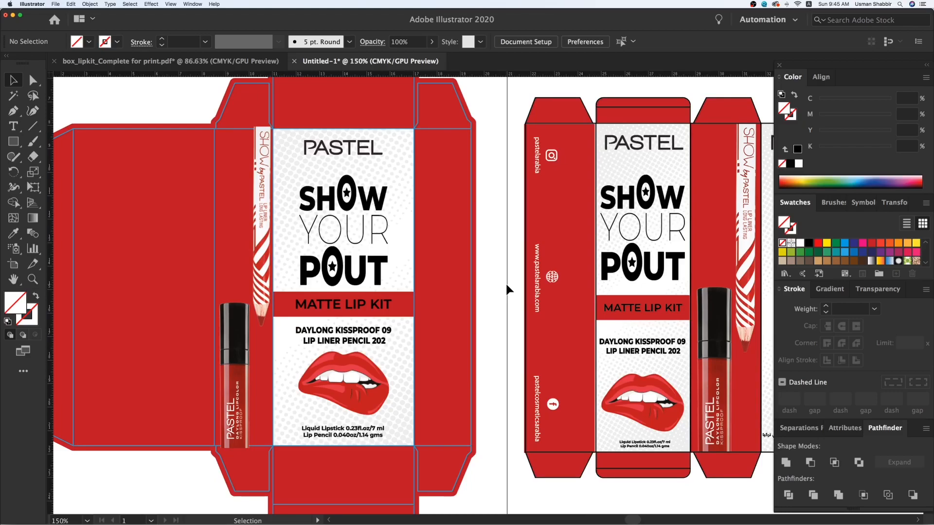
Step: Select all blue dieline paths matching the upper flap's outline, then clear the selection and view the lower part of the box
{"action": "key", "text": "super+minus"}
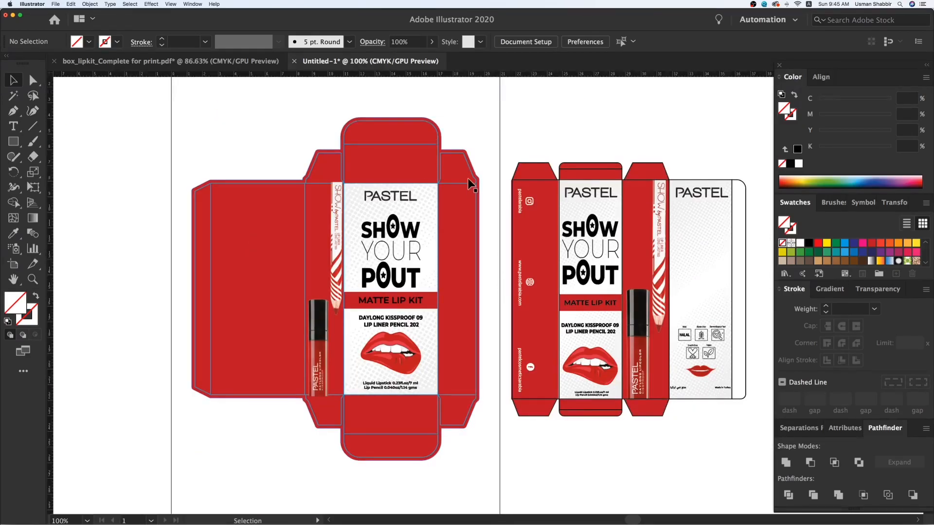
{"action": "left_click_drag", "start_coordinate": [468, 164], "coordinate": [501, 181]}
{"action": "key", "text": "super+z"}
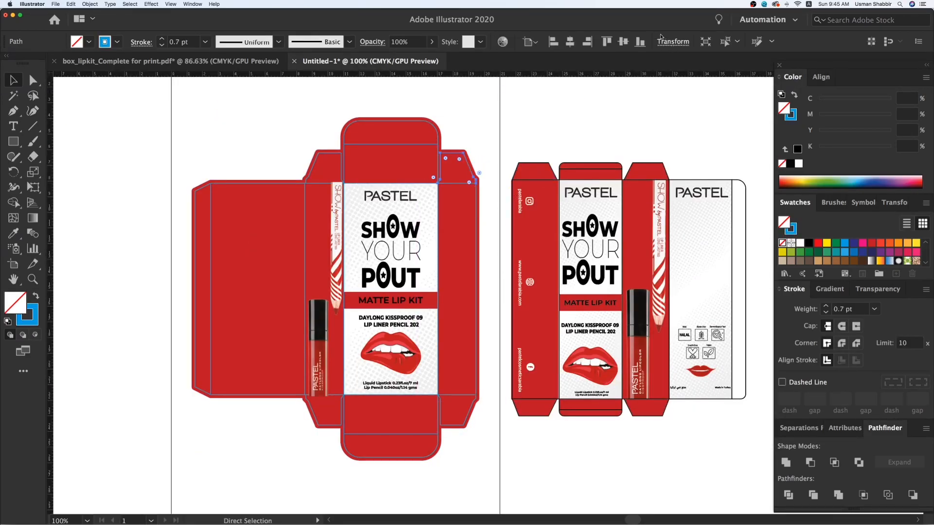
{"action": "left_click", "coordinate": [724, 45]}
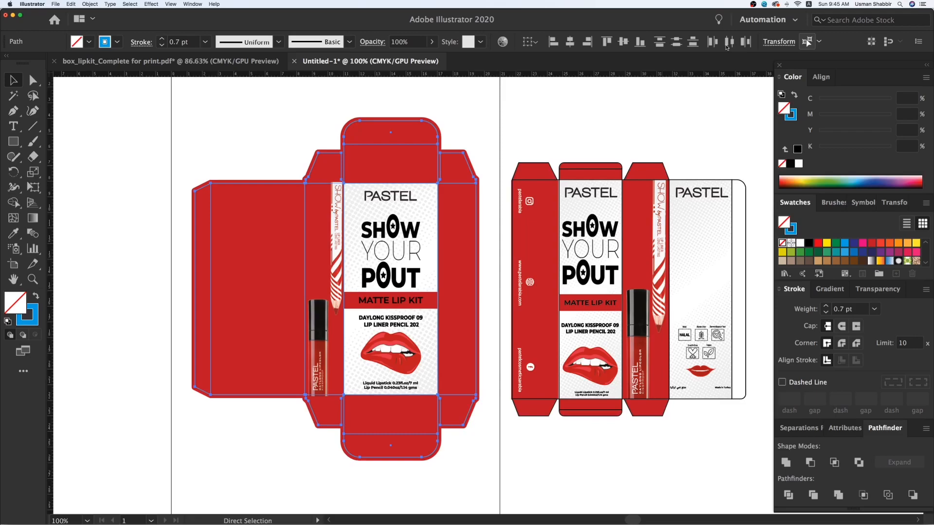
{"action": "left_click", "coordinate": [163, 141]}
{"action": "key", "text": "super+space"}
{"action": "left_click_drag", "start_coordinate": [207, 200], "coordinate": [691, 491]}
{"action": "key", "text": "space"}
{"action": "left_click_drag", "start_coordinate": [526, 378], "coordinate": [528, 385]}
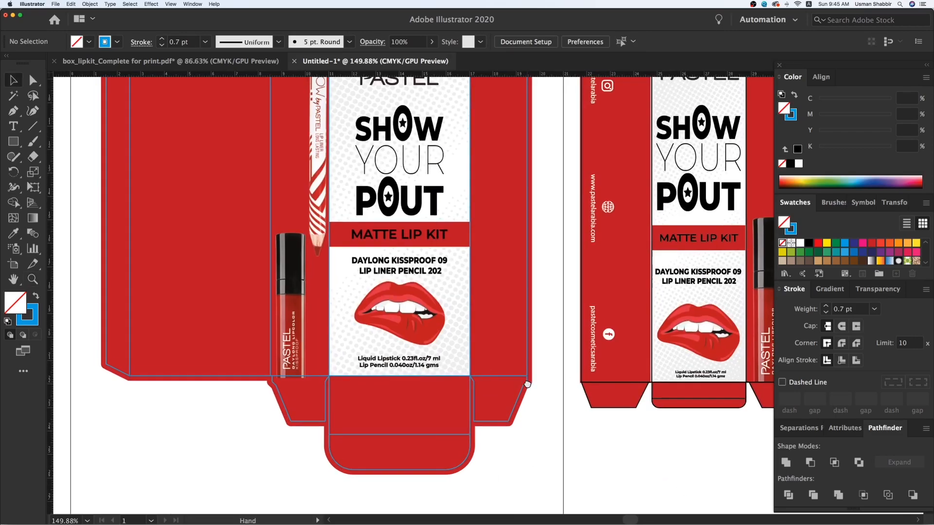
Step: Nudge the gloss and pencil images together slightly to the left inside the side panel's clip group
{"action": "left_click", "coordinate": [296, 274]}
{"action": "scroll", "coordinate": [377, 327], "scroll_direction": "up", "scroll_amount": 3}
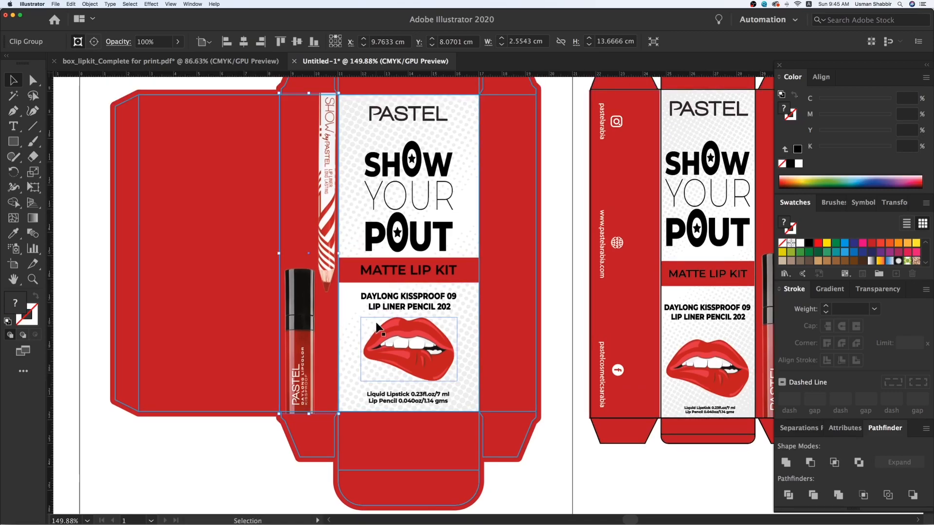
{"action": "key", "text": "space"}
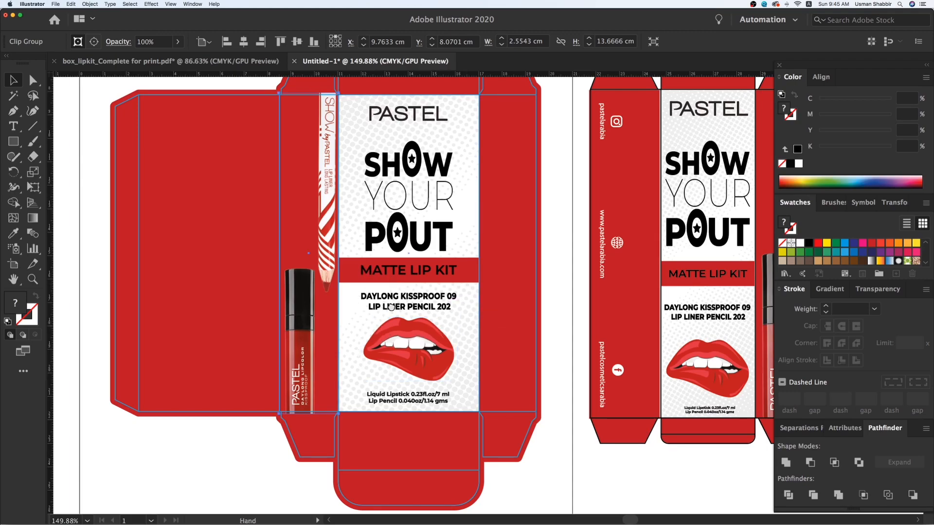
{"action": "left_click_drag", "start_coordinate": [381, 308], "coordinate": [468, 321]}
{"action": "left_click", "coordinate": [161, 253]}
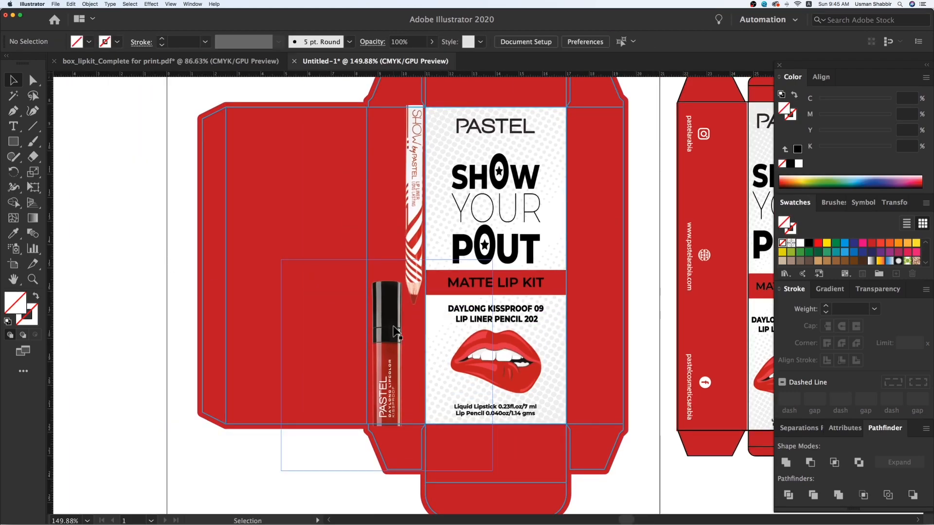
{"action": "left_click", "coordinate": [397, 332]}
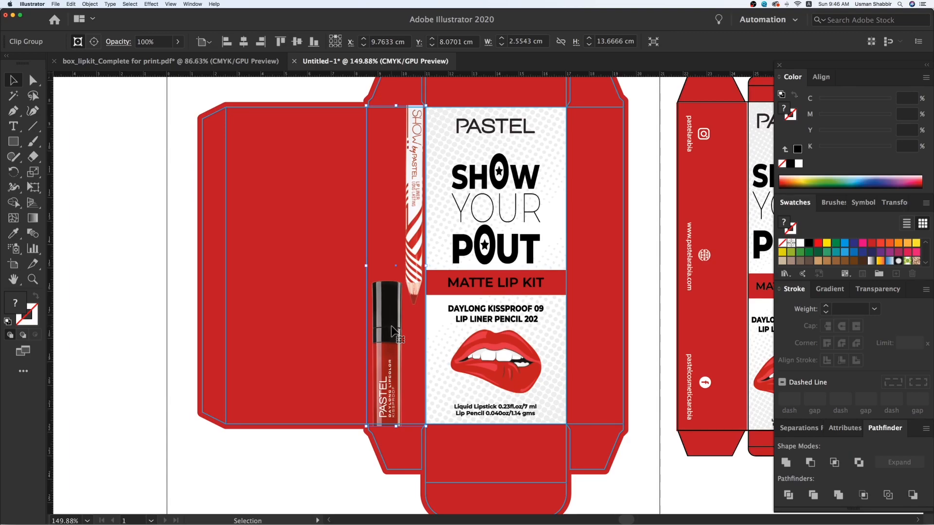
{"action": "left_click", "coordinate": [143, 274]}
{"action": "left_click", "coordinate": [401, 361]}
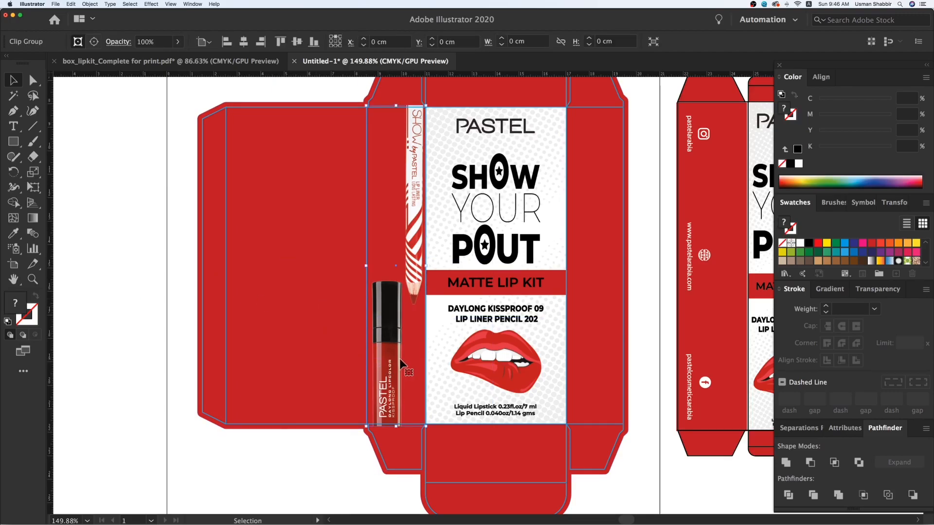
{"action": "double_click", "coordinate": [401, 361]}
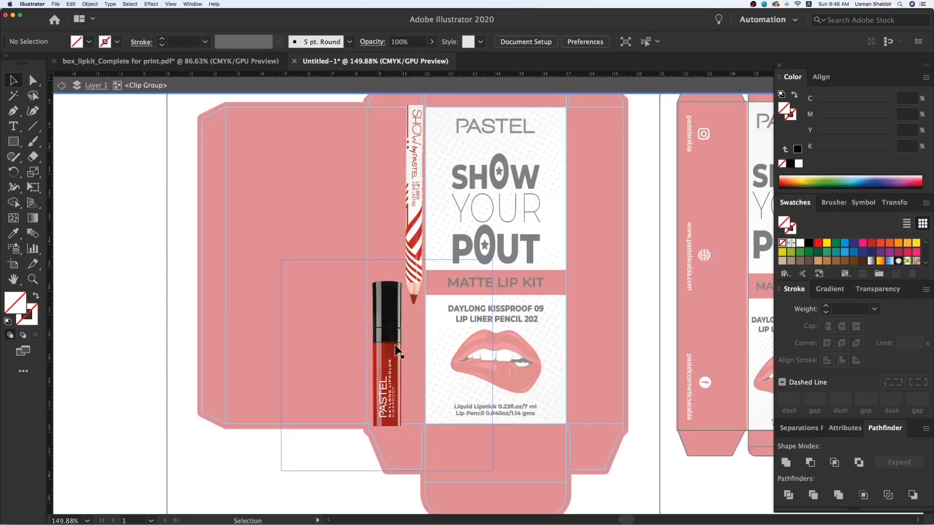
{"action": "left_click", "coordinate": [418, 219], "text": "shift"}
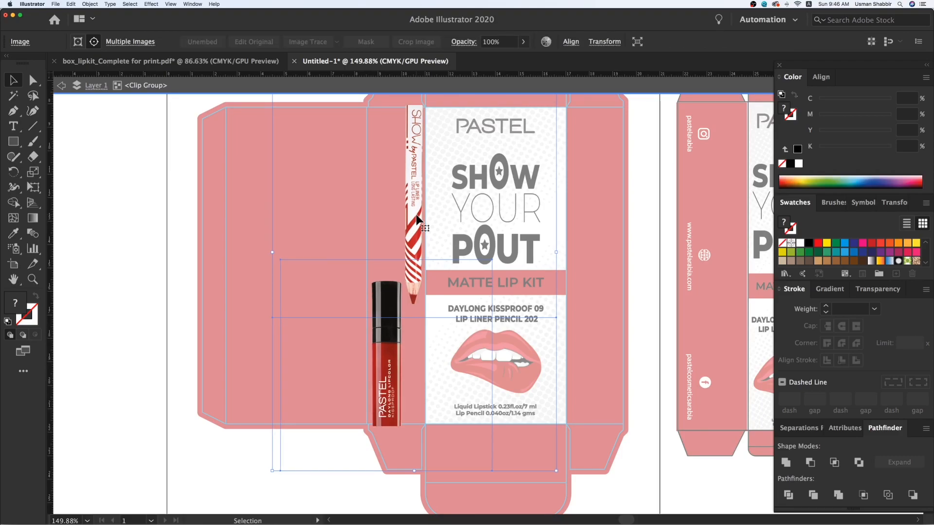
{"action": "double_click", "coordinate": [125, 241]}
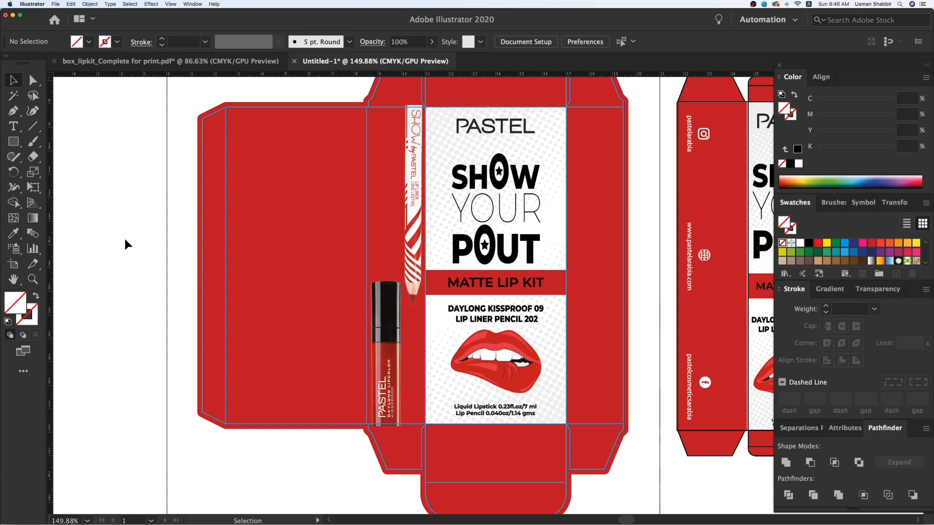
Step: Review the placement of the front and side artwork across the whole new dieline
{"action": "mouse_move", "coordinate": [390, 325]}
{"action": "left_mouse_down"}
{"action": "mouse_move", "coordinate": [393, 339]}
{"action": "mouse_move", "coordinate": [347, 317]}
{"action": "left_mouse_up"}
{"action": "key", "text": "super+z"}
{"action": "left_click", "coordinate": [190, 244]}
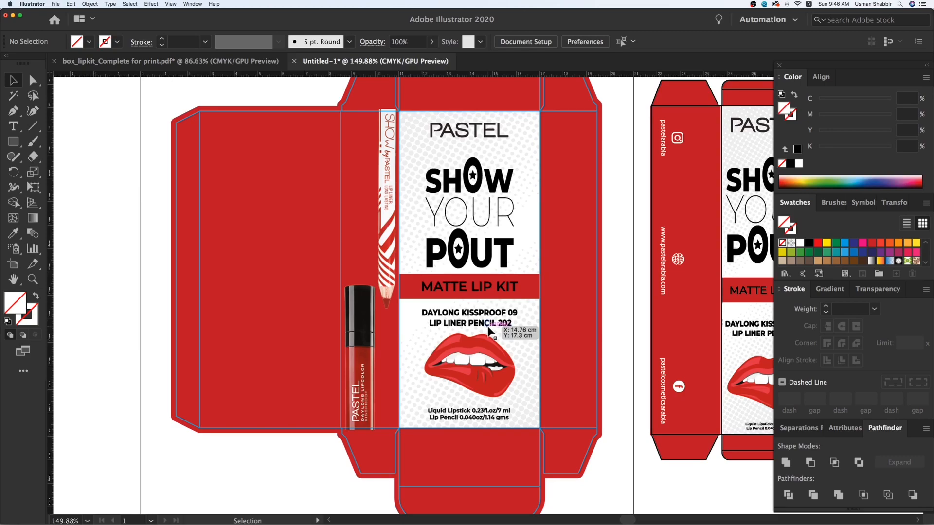
{"action": "key", "text": "super+minus"}
{"action": "left_click_drag", "start_coordinate": [546, 290], "coordinate": [521, 291]}
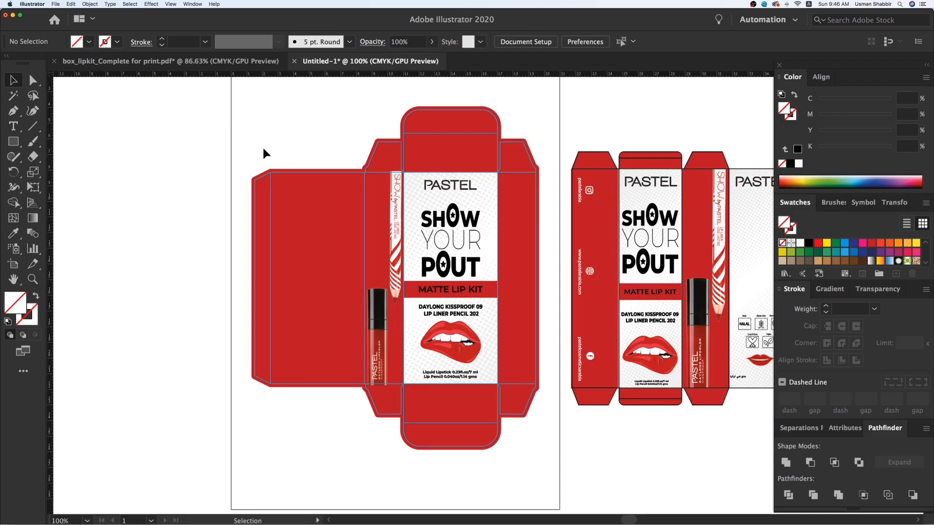
{"action": "key", "text": "z"}
{"action": "left_click_drag", "start_coordinate": [272, 158], "coordinate": [751, 496]}
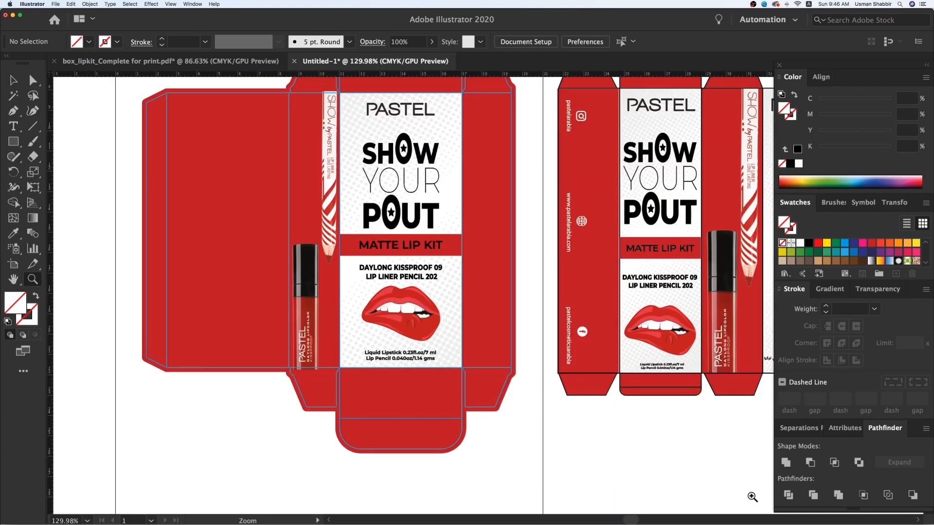
{"action": "key", "text": "v"}
{"action": "left_click_drag", "start_coordinate": [503, 272], "coordinate": [543, 306]}
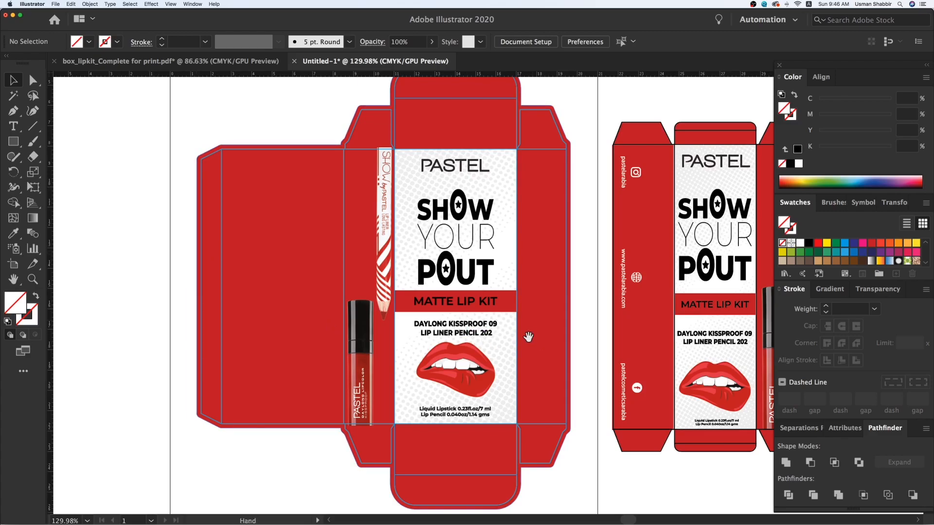
{"action": "scroll", "coordinate": [457, 333], "scroll_direction": "right", "scroll_amount": 3}
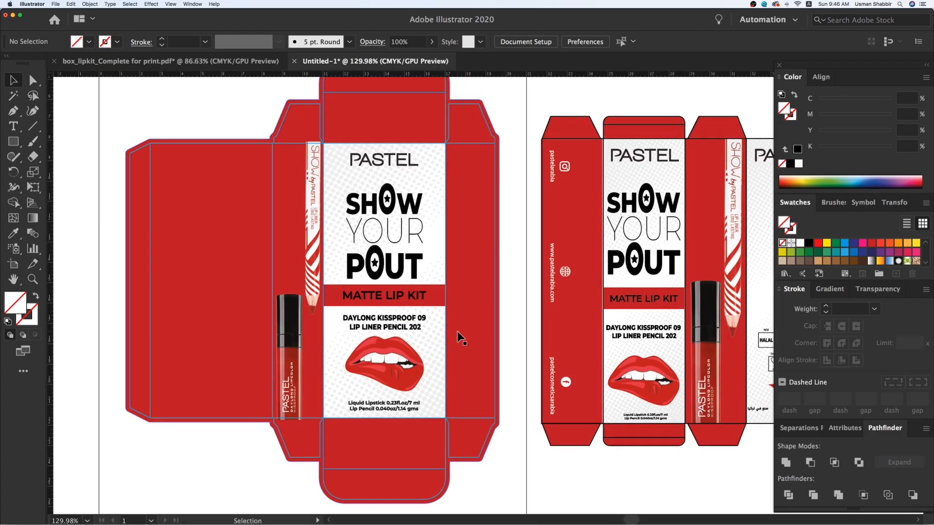
{"action": "mouse_move", "coordinate": [442, 306]}
{"action": "left_mouse_down"}
{"action": "mouse_move", "coordinate": [387, 300]}
{"action": "mouse_move", "coordinate": [441, 304]}
{"action": "left_mouse_up"}
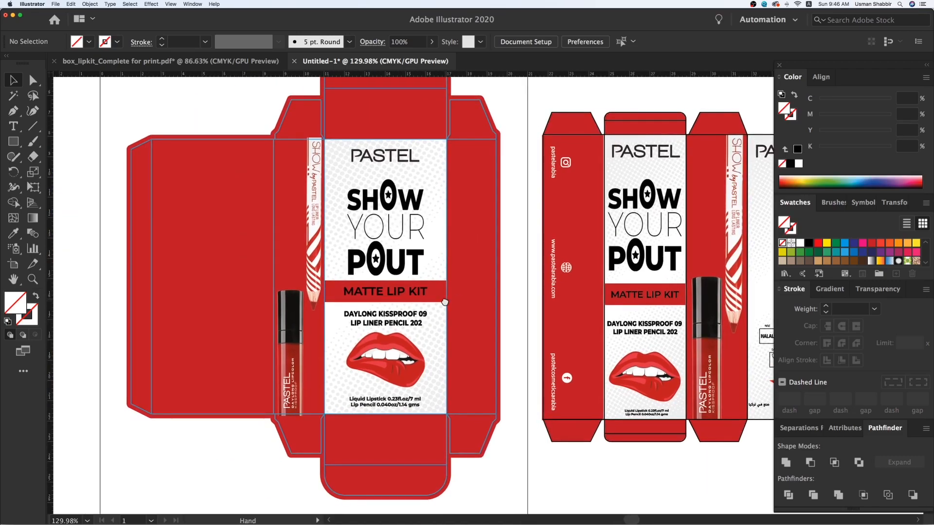
Step: Nudge the lip liner pencil image slightly left inside the clip group, away from the front panel's edge
{"action": "double_click", "coordinate": [311, 257]}
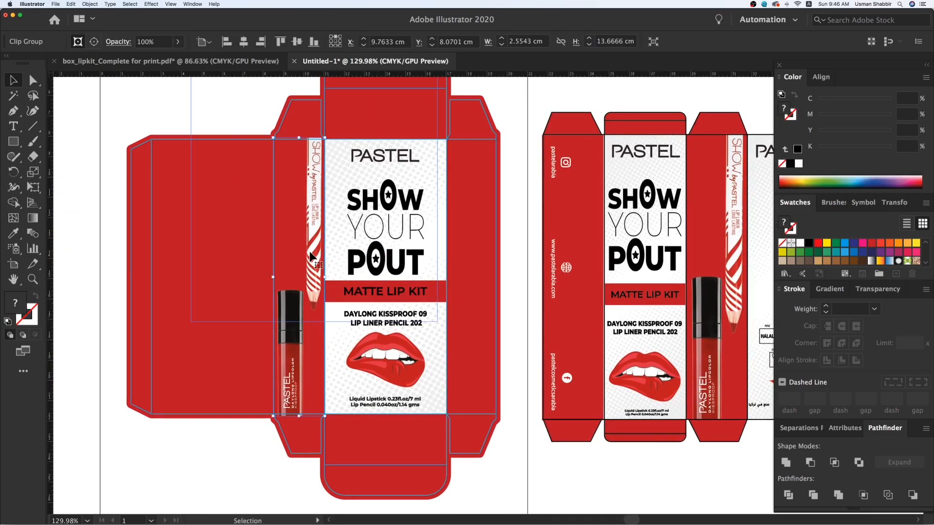
{"action": "key", "text": "Left"}
{"action": "key", "text": "Left"}
{"action": "key", "text": "Left"}
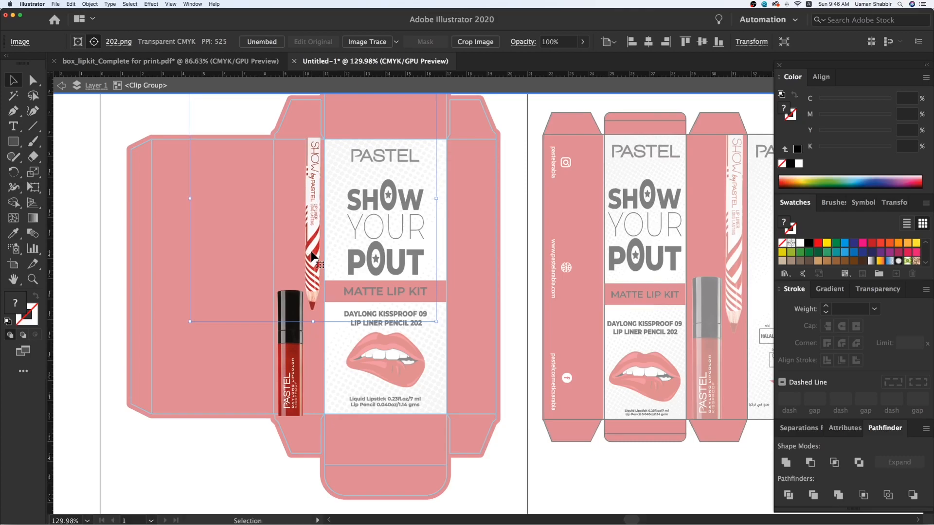
{"action": "double_click", "coordinate": [107, 261]}
Step: Nudge the gloss and pencil clip group slightly right to X 9.7833 cm, then clear the selection
{"action": "left_click", "coordinate": [284, 333]}
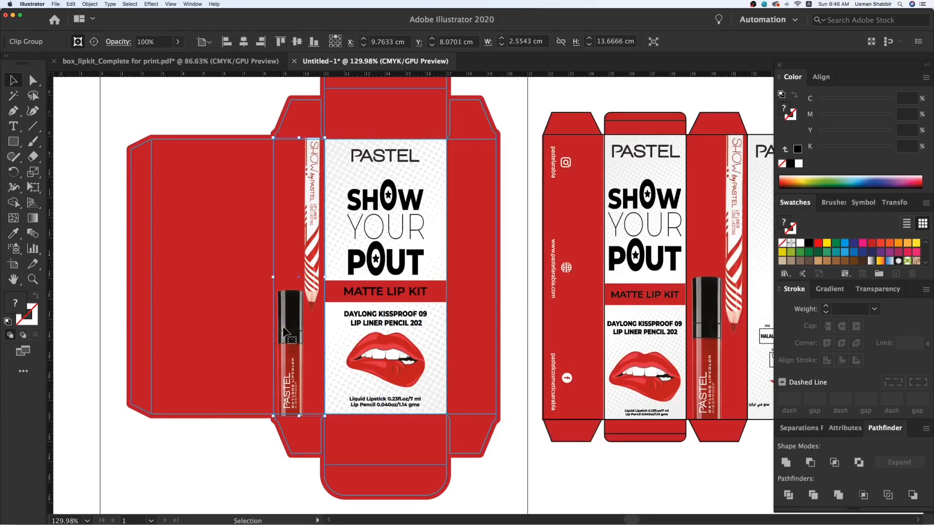
{"action": "key", "text": "Right"}
{"action": "key", "text": "Right"}
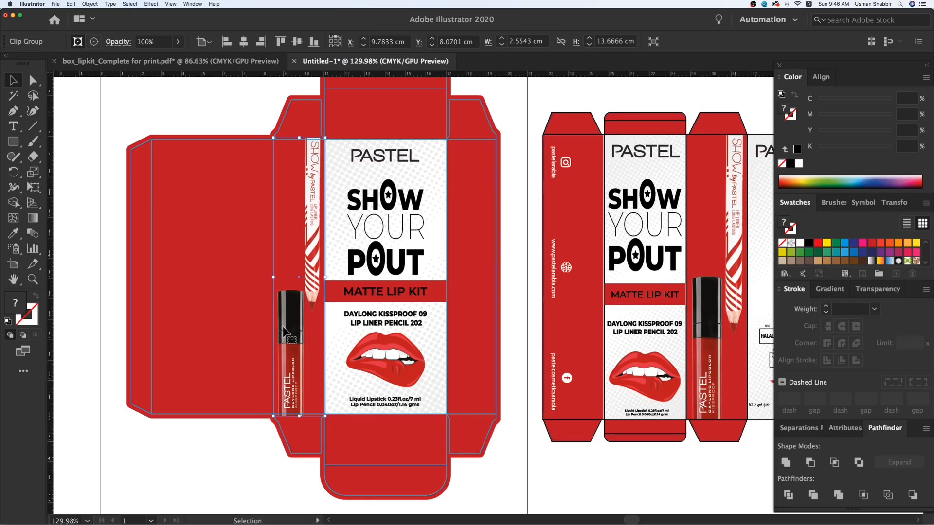
{"action": "left_click", "coordinate": [538, 482]}
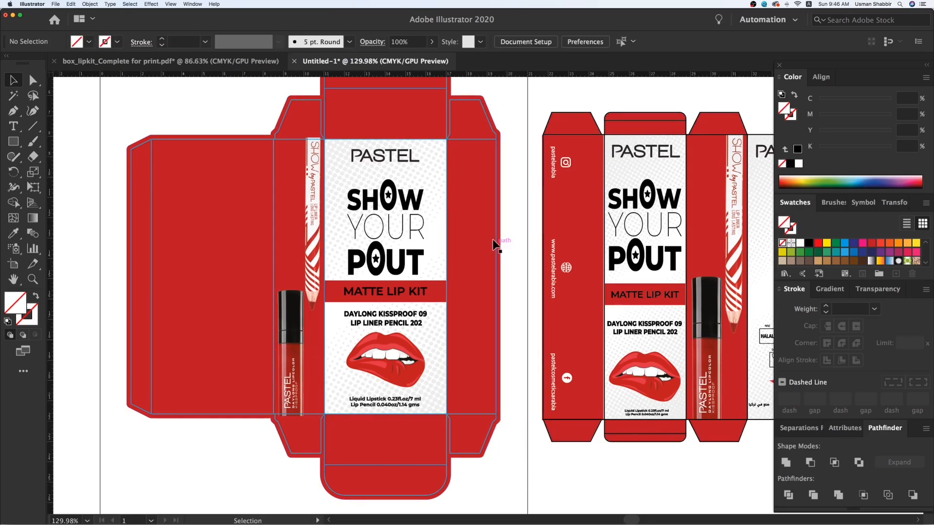
Step: Compare the panels on the new dieline with the original box layout at closer range
{"action": "scroll", "coordinate": [463, 265], "scroll_direction": "up", "scroll_amount": 2}
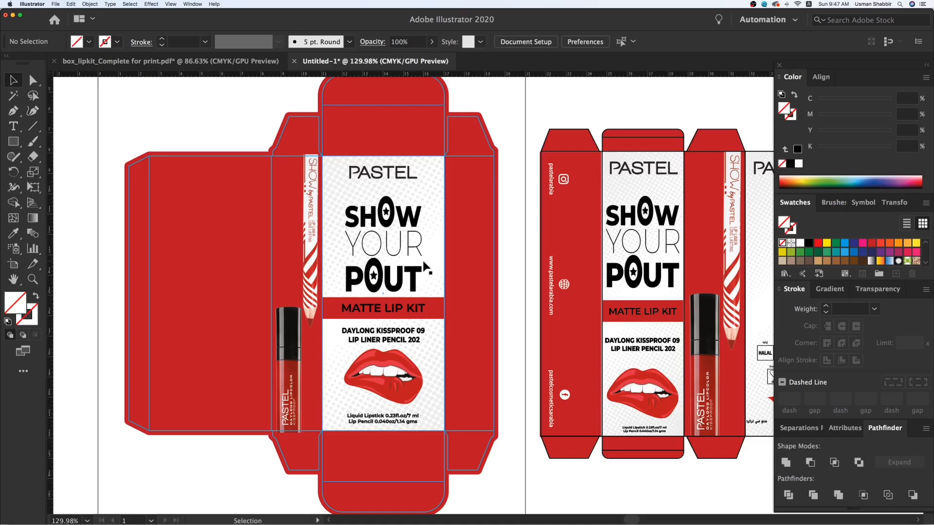
{"action": "key", "text": "super+minus"}
{"action": "key", "text": "z"}
{"action": "left_click_drag", "start_coordinate": [145, 125], "coordinate": [707, 470]}
{"action": "left_click", "coordinate": [232, 186], "text": "alt"}
{"action": "left_click_drag", "start_coordinate": [167, 100], "coordinate": [835, 473]}
{"action": "key", "text": "v"}
{"action": "left_click_drag", "start_coordinate": [391, 246], "coordinate": [450, 301]}
{"action": "key", "text": "z"}
{"action": "left_click_drag", "start_coordinate": [271, 112], "coordinate": [675, 410]}
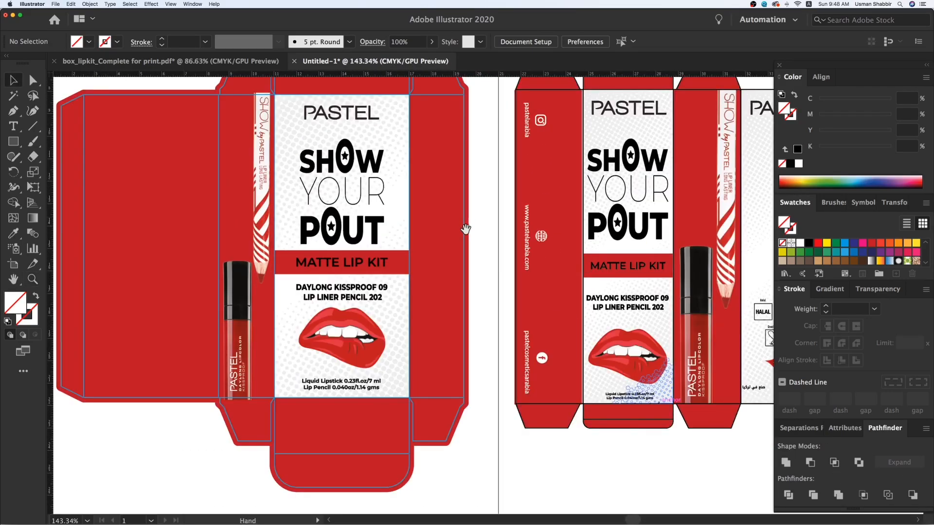
Step: Copy the Instagram, website and Facebook texts with their icons from the original red side panel onto the new empty side panel and group them
{"action": "key", "text": "v"}
{"action": "left_click", "coordinate": [530, 260]}
{"action": "key", "text": "Delete"}
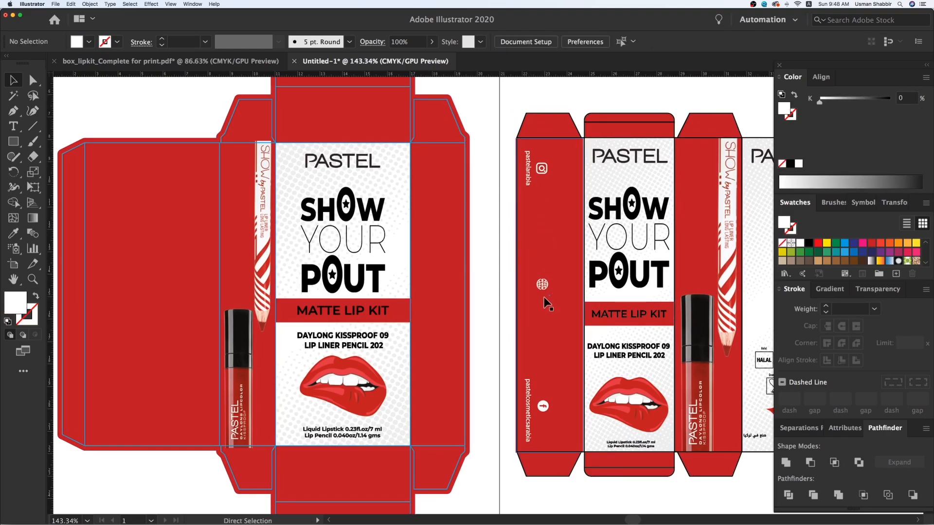
{"action": "left_click", "coordinate": [543, 286]}
{"action": "key", "text": "Delete"}
{"action": "left_click", "coordinate": [530, 422]}
{"action": "key", "text": "Delete"}
{"action": "left_click", "coordinate": [543, 406]}
{"action": "key", "text": "Delete"}
{"action": "left_click", "coordinate": [530, 165]}
{"action": "key", "text": "Delete"}
{"action": "left_click", "coordinate": [543, 168]}
{"action": "key", "text": "Delete"}
{"action": "key", "text": "alt+super+3"}
{"action": "left_click_drag", "start_coordinate": [544, 171], "coordinate": [436, 166]}
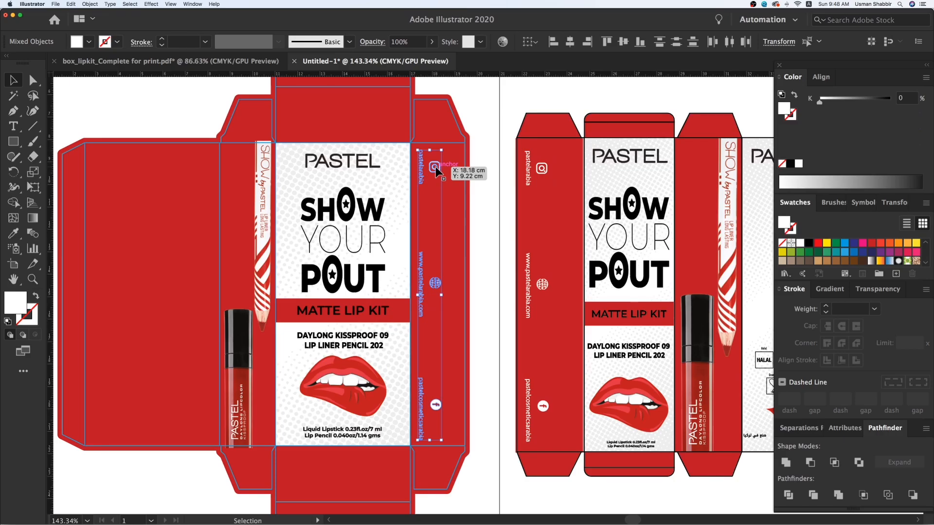
{"action": "key", "text": "super+g"}
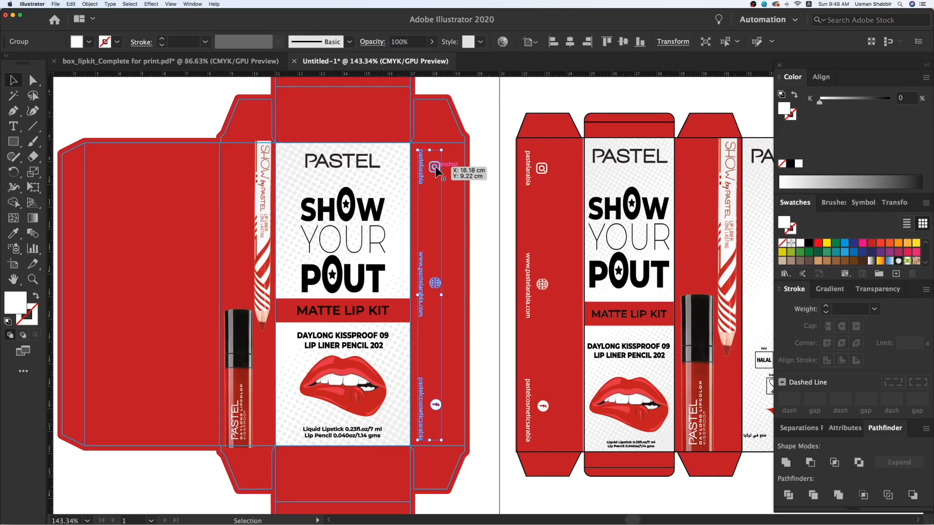
{"action": "left_click_drag", "start_coordinate": [436, 167], "coordinate": [436, 166]}
Step: Add a horizontal guide at the side panel's mid-height and centre the website text and icon on it within the group
{"action": "left_click", "coordinate": [466, 197]}
{"action": "left_click_drag", "start_coordinate": [506, 74], "coordinate": [480, 292]}
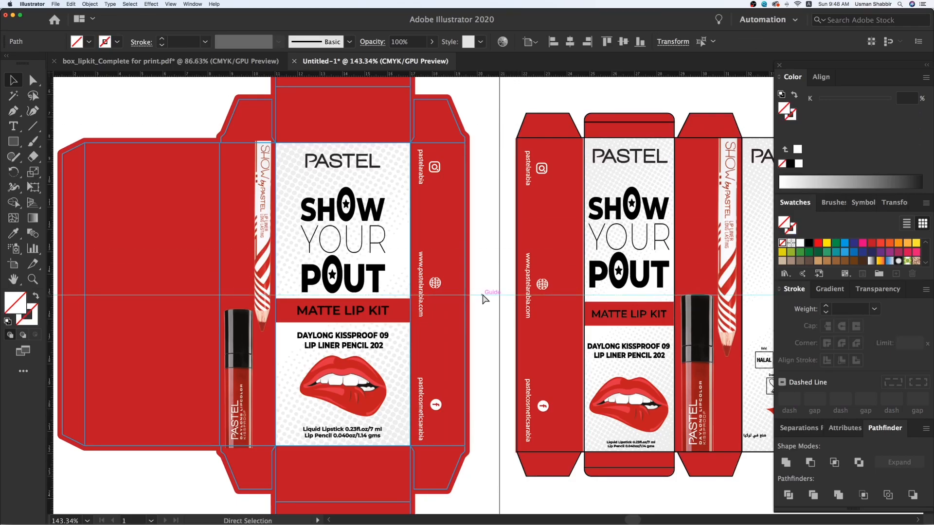
{"action": "double_click", "coordinate": [434, 284]}
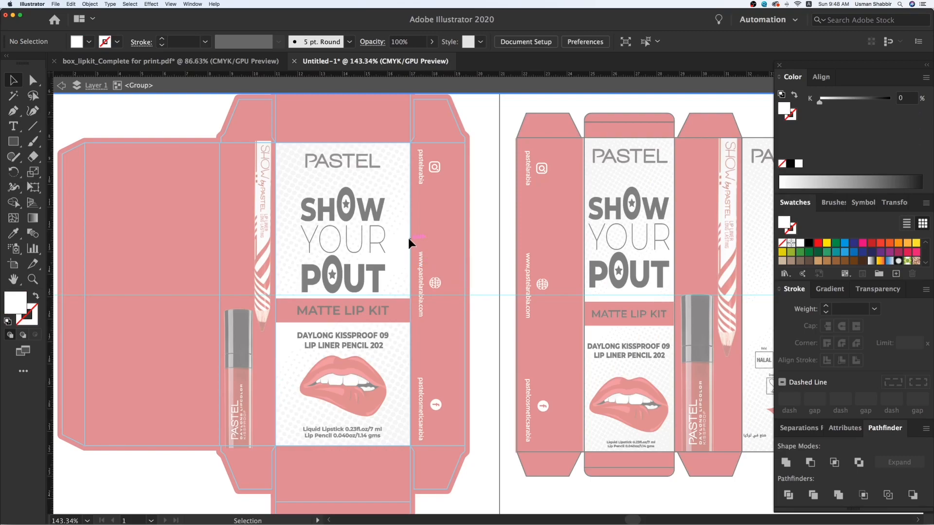
{"action": "left_click_drag", "start_coordinate": [432, 283], "coordinate": [432, 299]}
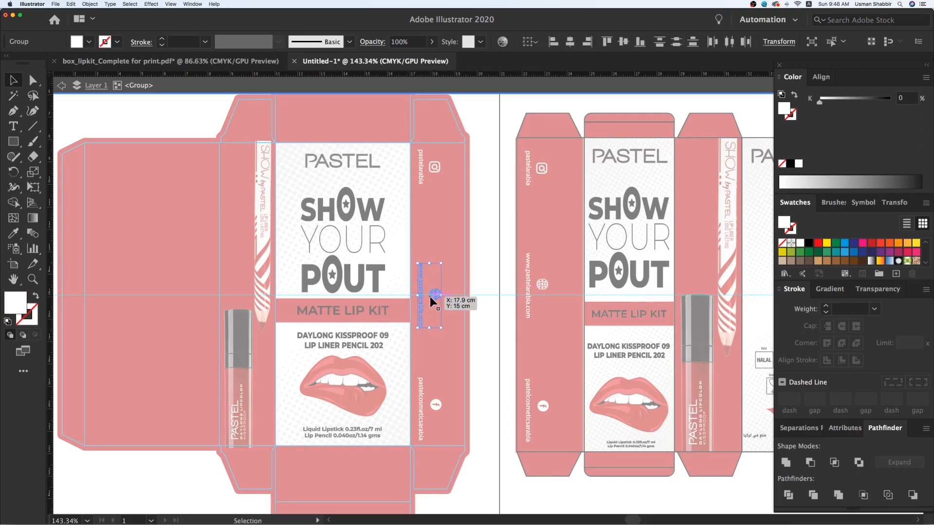
{"action": "left_click_drag", "start_coordinate": [430, 296], "coordinate": [430, 296]}
Step: Move the Instagram entry down and the Facebook entry up, bringing both closer to the website entry, and leave the group
{"action": "left_click_drag", "start_coordinate": [434, 167], "coordinate": [436, 185]}
{"action": "left_click", "coordinate": [419, 391]}
{"action": "left_click_drag", "start_coordinate": [433, 398], "coordinate": [435, 390]}
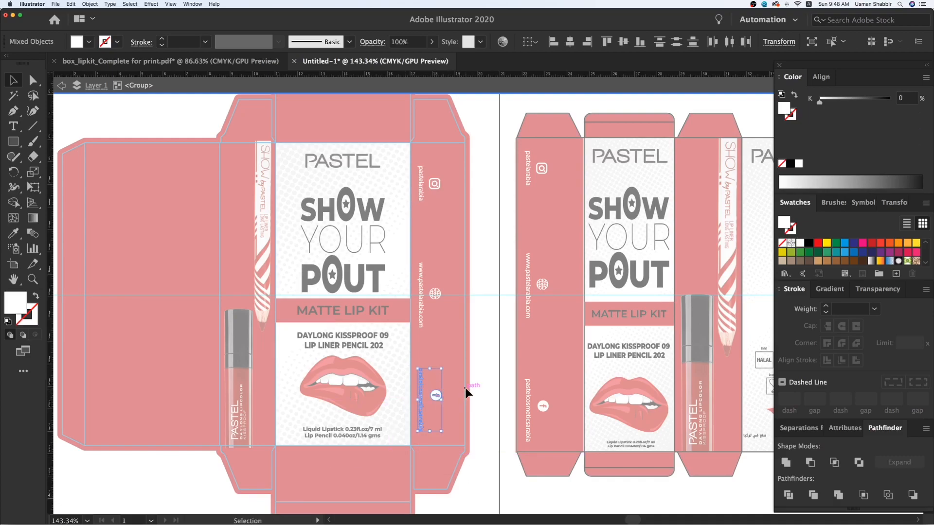
{"action": "double_click", "coordinate": [486, 378]}
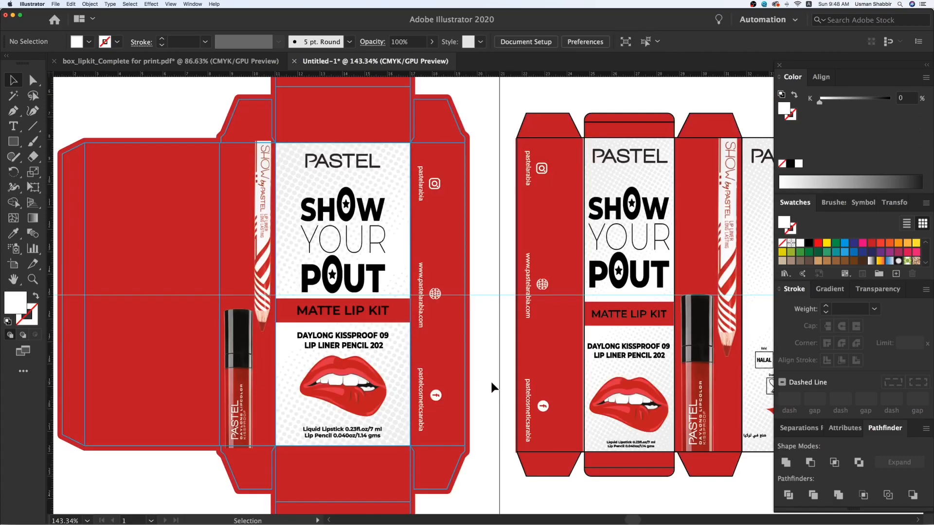
Step: Rotate the contact details group 180° and reposition it within the side panel, nudging it slightly down and right
{"action": "left_click", "coordinate": [421, 273]}
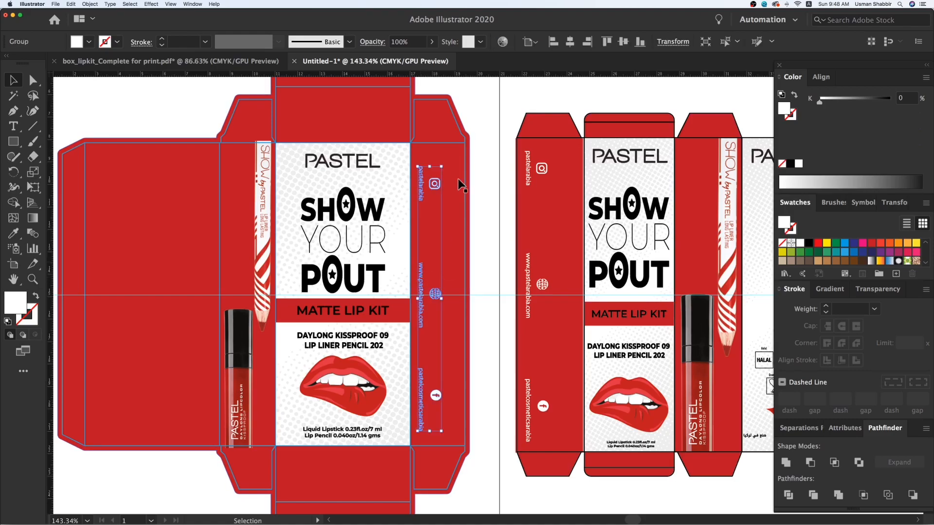
{"action": "left_click_drag", "start_coordinate": [445, 158], "coordinate": [412, 440]}
{"action": "left_click_drag", "start_coordinate": [428, 302], "coordinate": [440, 297]}
{"action": "key", "text": "Down"}
{"action": "key", "text": "Down"}
{"action": "key", "text": "Down"}
{"action": "key", "text": "Down"}
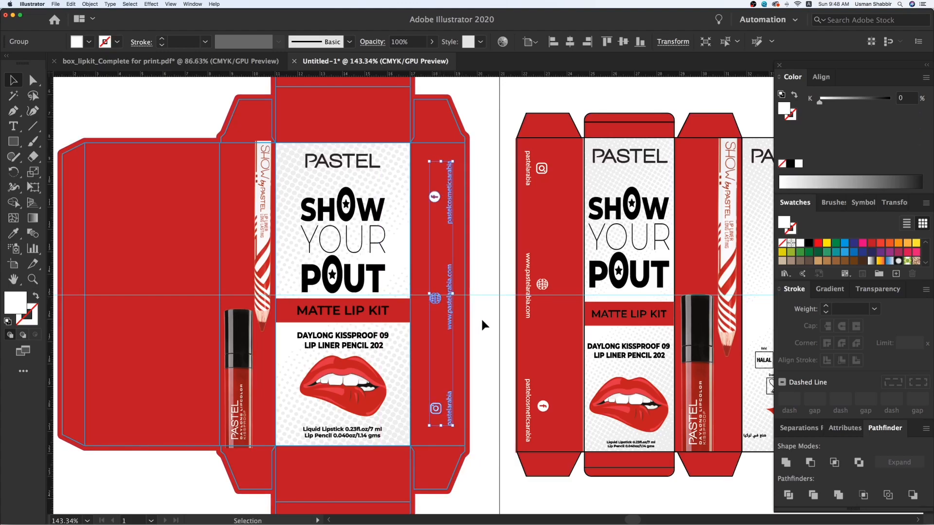
{"action": "key", "text": "Right"}
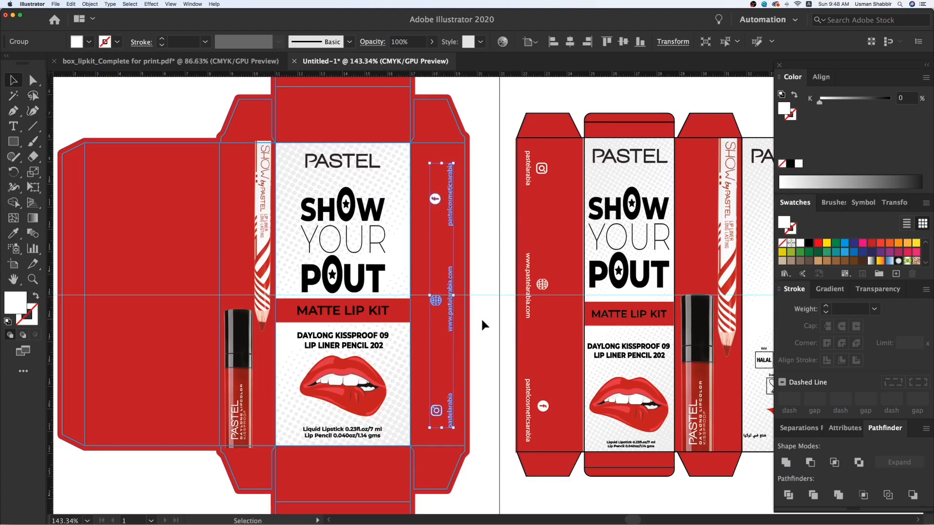
Step: Within the contact details group, move the website entry up onto the horizontal guide, and group the Facebook and Instagram entries together
{"action": "double_click", "coordinate": [439, 300]}
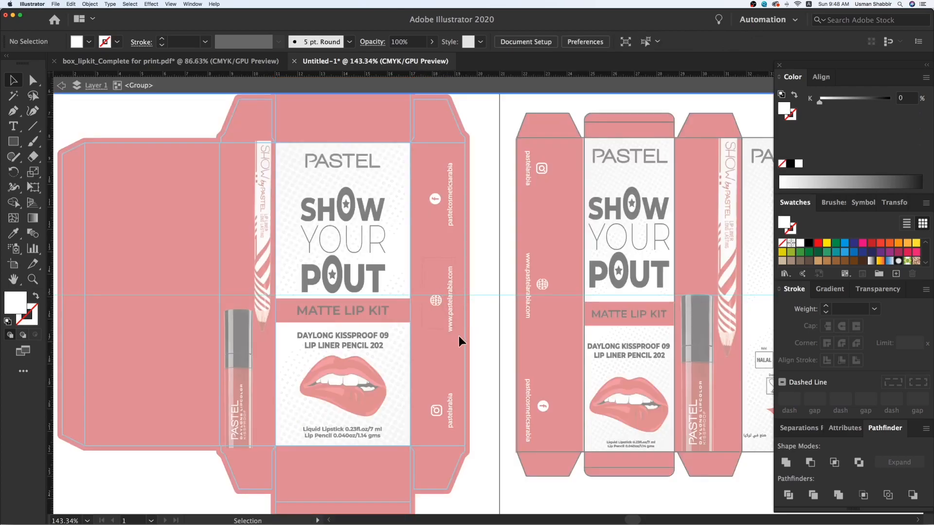
{"action": "left_click_drag", "start_coordinate": [456, 332], "coordinate": [463, 343]}
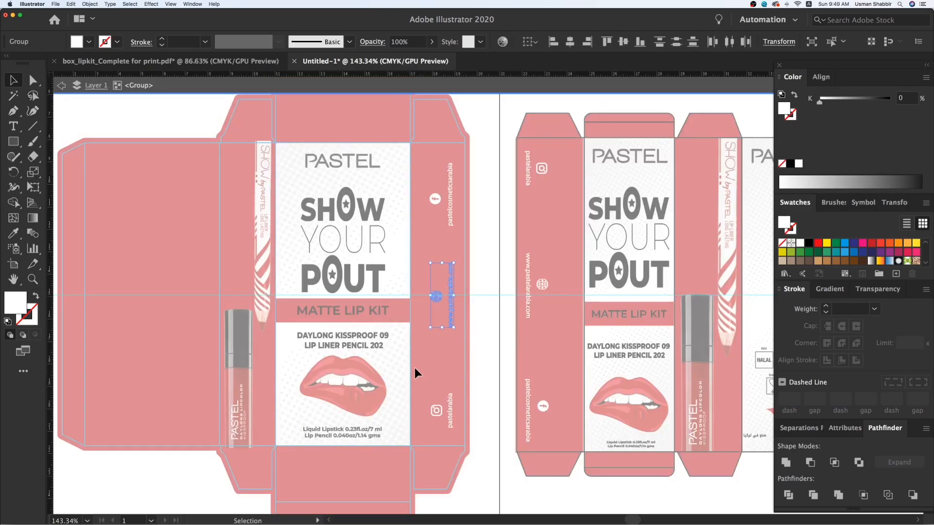
{"action": "left_click_drag", "start_coordinate": [416, 371], "coordinate": [487, 454]}
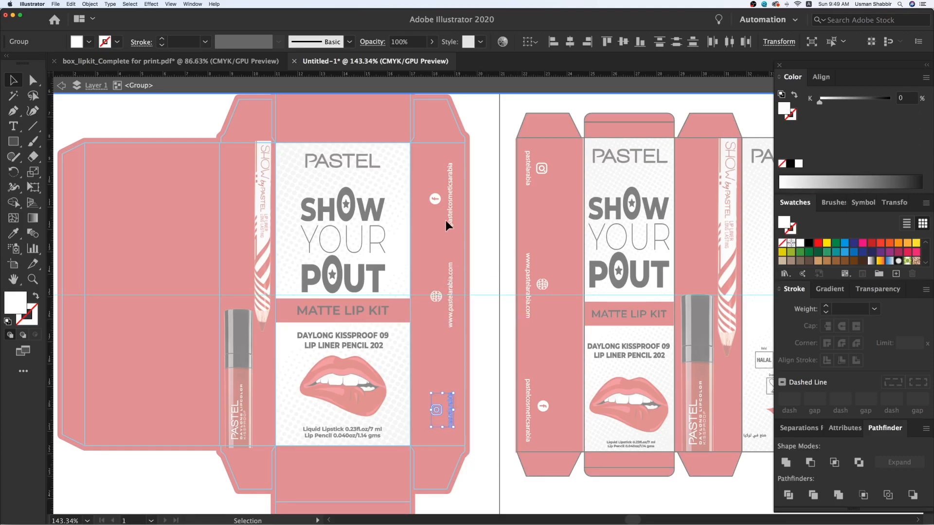
{"action": "left_click_drag", "start_coordinate": [462, 237], "coordinate": [462, 239]}
{"action": "left_click_drag", "start_coordinate": [421, 376], "coordinate": [460, 428]}
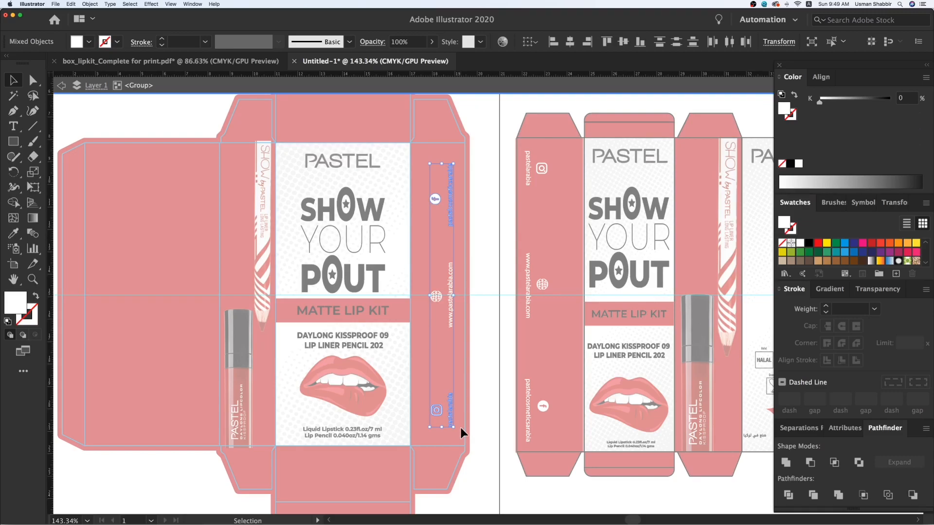
{"action": "key", "text": "Delete"}
{"action": "left_click_drag", "start_coordinate": [425, 252], "coordinate": [470, 358]}
{"action": "key", "text": "super+z"}
{"action": "key", "text": "super+z"}
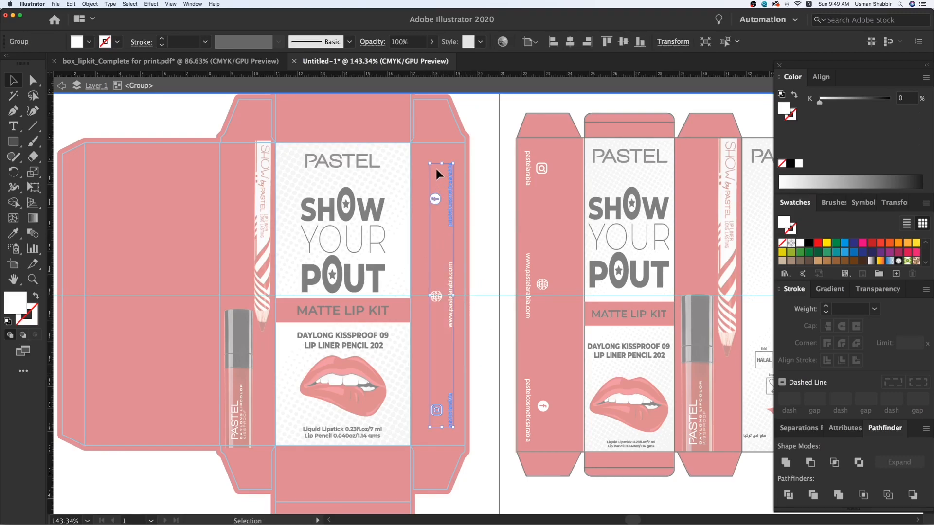
Step: Left-align all the contact entries on the side panel with each other and leave the group
{"action": "left_click", "coordinate": [432, 152]}
{"action": "left_click_drag", "start_coordinate": [429, 158], "coordinate": [455, 428]}
{"action": "left_click", "coordinate": [553, 43]}
{"action": "left_click", "coordinate": [474, 199]}
{"action": "double_click", "coordinate": [475, 202]}
{"action": "left_click_drag", "start_coordinate": [469, 289], "coordinate": [508, 292]}
{"action": "left_click_drag", "start_coordinate": [514, 376], "coordinate": [527, 367]}
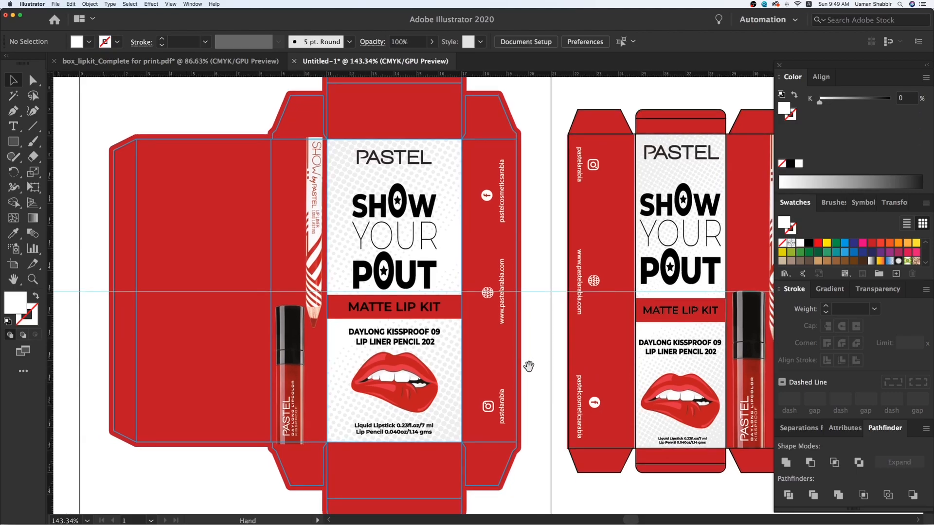
Step: Add a vertical guide at the horizontal centre of the empty red back panel
{"action": "left_click_drag", "start_coordinate": [423, 292], "coordinate": [378, 284]}
{"action": "key", "text": "super+1"}
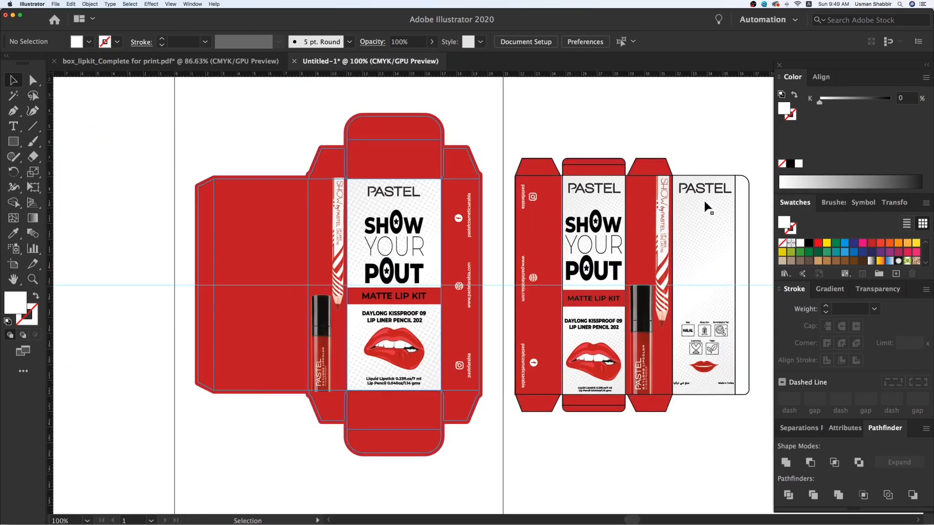
{"action": "key", "text": "super+space"}
{"action": "left_click_drag", "start_coordinate": [126, 140], "coordinate": [449, 393]}
{"action": "left_click", "coordinate": [382, 153]}
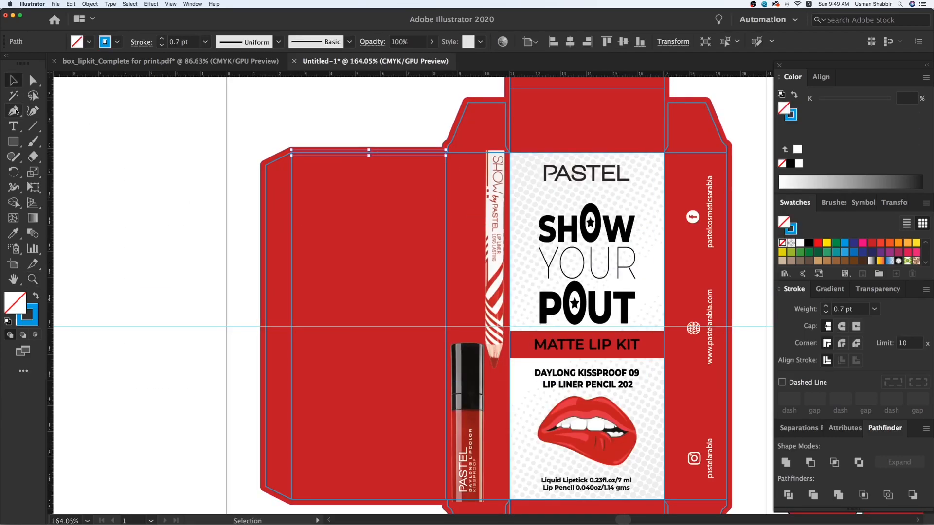
{"action": "left_click_drag", "start_coordinate": [54, 114], "coordinate": [287, 139]}
{"action": "left_click_drag", "start_coordinate": [371, 170], "coordinate": [369, 172]}
{"action": "key", "text": "super+shift+a"}
{"action": "key", "text": "super+minus"}
{"action": "key", "text": "super+minus"}
{"action": "key", "text": "super+minus"}
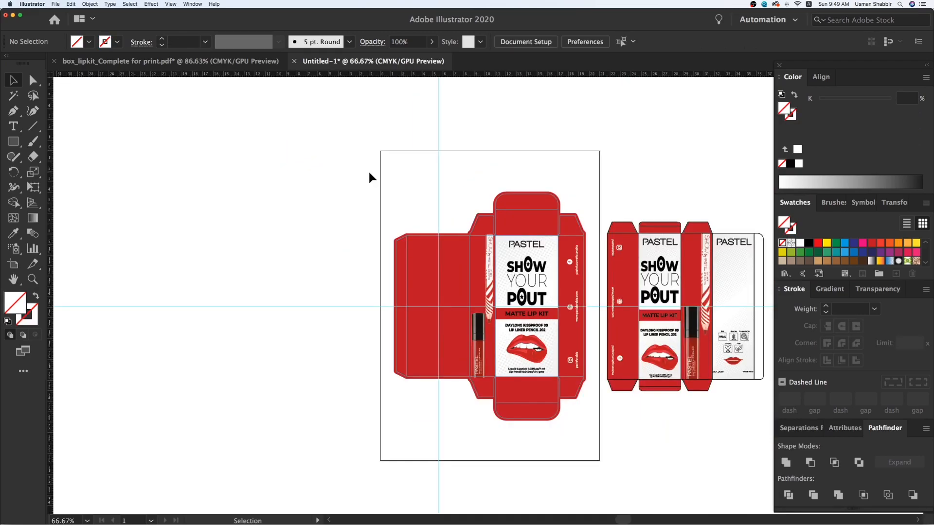
Step: Copy the white background rectangle from the new front panel onto the empty back panel and align it to the panel outline
{"action": "scroll", "coordinate": [423, 211], "scroll_direction": "right", "scroll_amount": 3}
{"action": "key", "text": "z"}
{"action": "left_click_drag", "start_coordinate": [620, 355], "coordinate": [620, 355]}
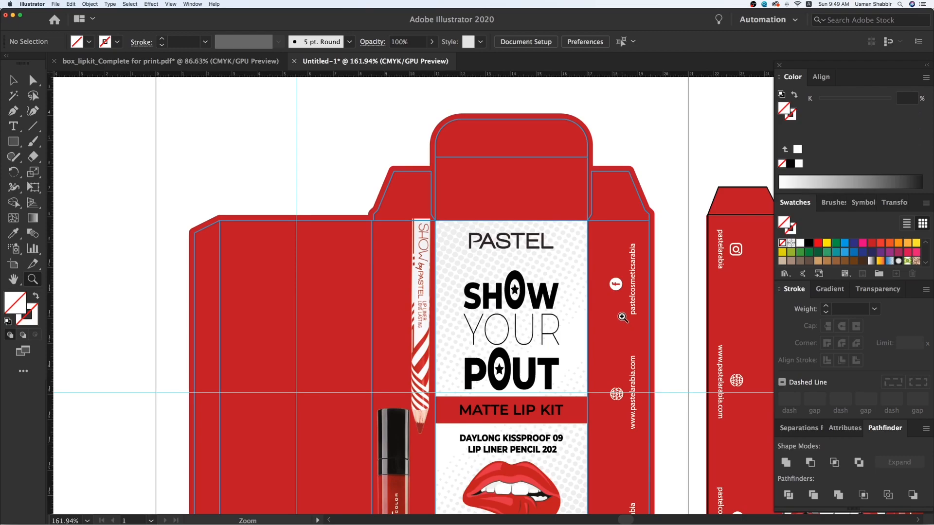
{"action": "key", "text": "super+minus"}
{"action": "key", "text": "super+minus"}
{"action": "key", "text": "v"}
{"action": "left_click_drag", "start_coordinate": [619, 356], "coordinate": [550, 295]}
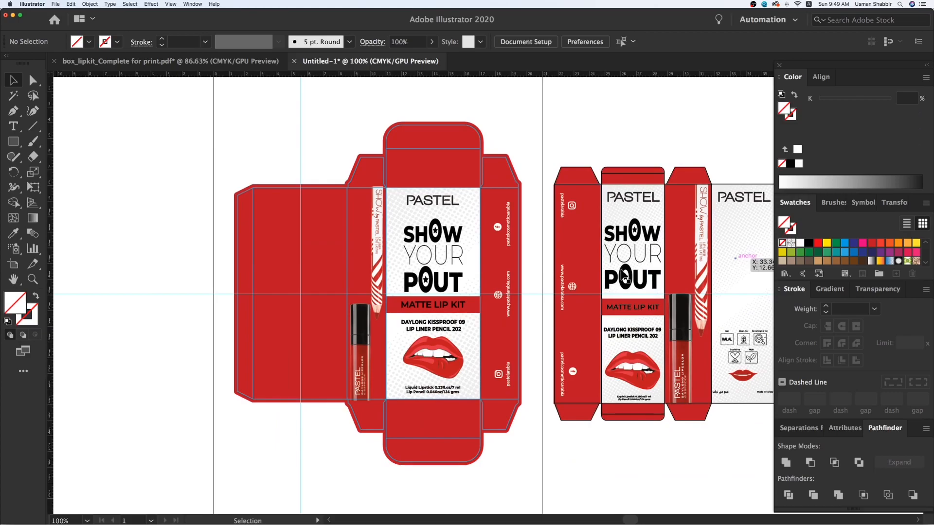
{"action": "left_click_drag", "start_coordinate": [469, 217], "coordinate": [291, 215]}
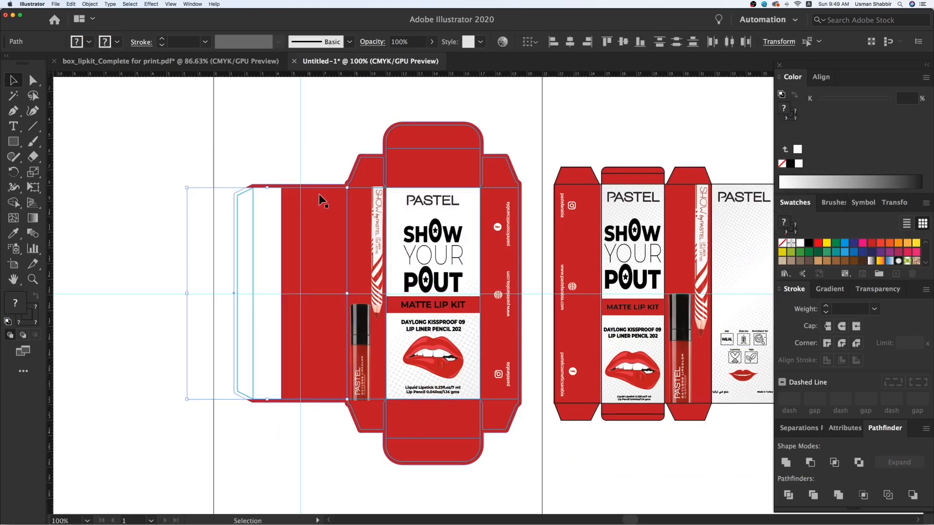
{"action": "key", "text": "super+z"}
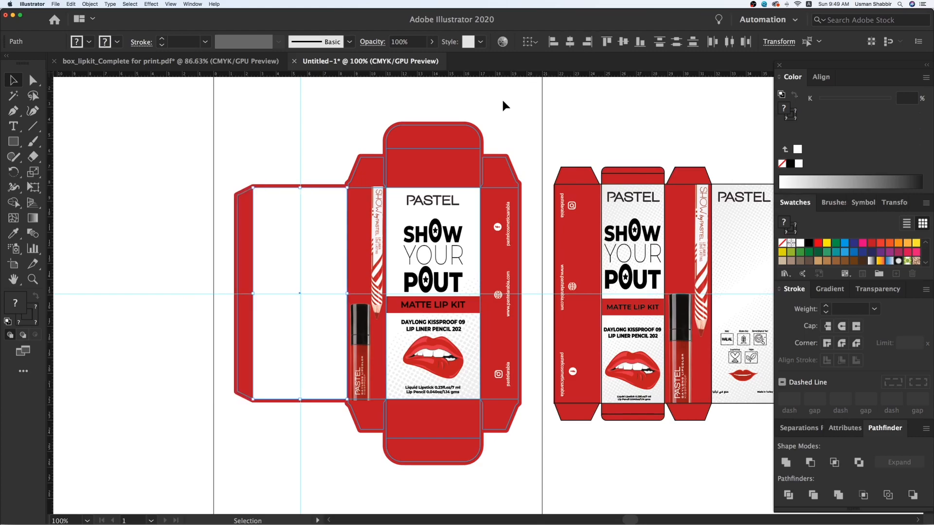
{"action": "left_click", "coordinate": [503, 113]}
Step: Copy the grey halftone dot pattern from the front panel onto the back panel and left-align it with the white background
{"action": "key", "text": "z"}
{"action": "left_click_drag", "start_coordinate": [204, 164], "coordinate": [623, 430]}
{"action": "key", "text": "v"}
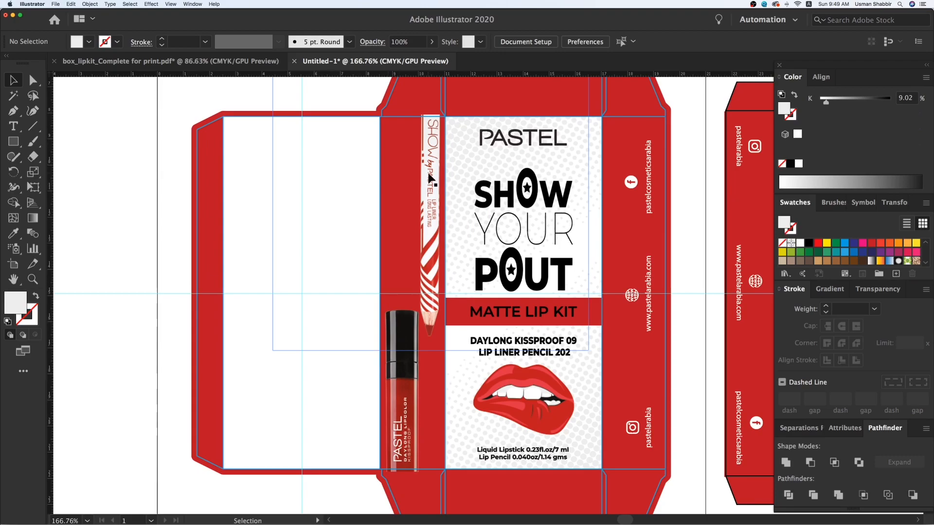
{"action": "left_click", "coordinate": [469, 381]}
{"action": "left_click_drag", "start_coordinate": [468, 377], "coordinate": [280, 369]}
{"action": "left_click", "coordinate": [243, 311], "text": "shift"}
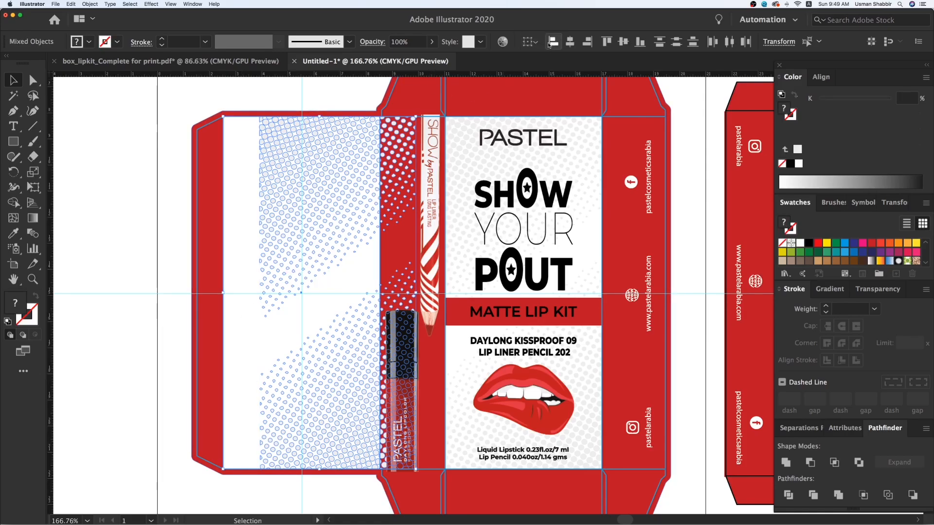
{"action": "left_click", "coordinate": [553, 42]}
{"action": "left_click", "coordinate": [117, 117]}
{"action": "key", "text": "super+minus"}
{"action": "key", "text": "super+minus"}
{"action": "key", "text": "super+minus"}
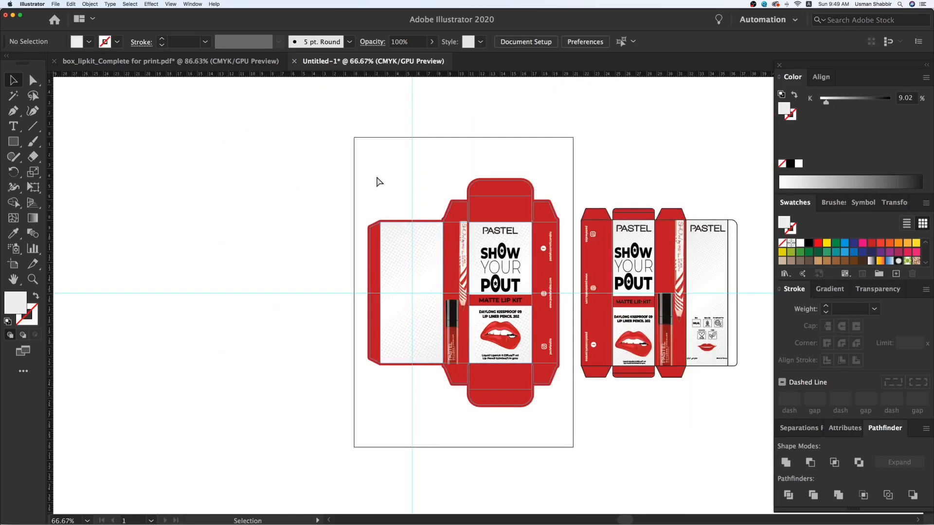
Step: Stretch the white back-panel background slightly past the panel's outer fold line and its upper and lower edges for bleed
{"action": "key", "text": "z"}
{"action": "left_click_drag", "start_coordinate": [338, 204], "coordinate": [603, 398]}
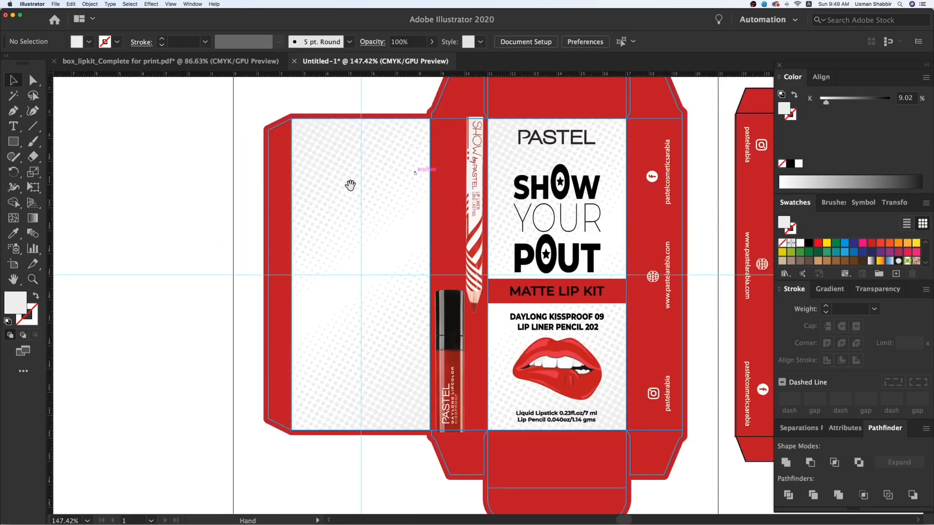
{"action": "left_click", "coordinate": [373, 276]}
{"action": "left_click_drag", "start_coordinate": [292, 278], "coordinate": [291, 278]}
{"action": "left_click_drag", "start_coordinate": [358, 125], "coordinate": [360, 121]}
{"action": "key", "text": "super+space"}
{"action": "left_click_drag", "start_coordinate": [281, 394], "coordinate": [527, 483]}
{"action": "left_click_drag", "start_coordinate": [328, 287], "coordinate": [334, 293]}
{"action": "key", "text": "super+minus"}
{"action": "key", "text": "super+minus"}
{"action": "key", "text": "super+minus"}
{"action": "key", "text": "super+minus"}
{"action": "key", "text": "space"}
{"action": "left_click_drag", "start_coordinate": [372, 259], "coordinate": [355, 300]}
{"action": "key", "text": "super+space"}
{"action": "left_click_drag", "start_coordinate": [340, 104], "coordinate": [555, 210]}
{"action": "left_click_drag", "start_coordinate": [563, 359], "coordinate": [557, 348]}
{"action": "left_click", "coordinate": [531, 284]}
{"action": "key", "text": "super+minus"}
{"action": "key", "text": "super+minus"}
{"action": "key", "text": "super+minus"}
{"action": "key", "text": "super+minus"}
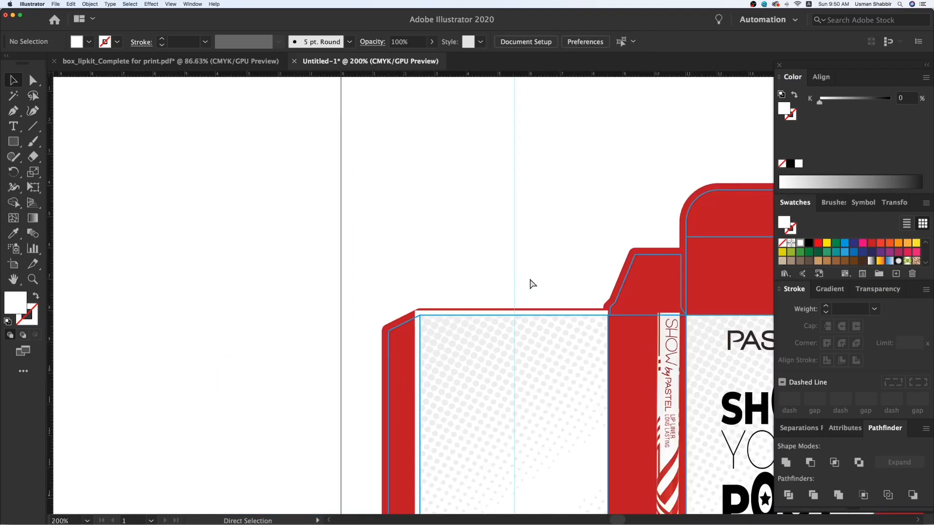
Step: Select both halves of the back panel's dot pattern and stretch them to cover the same bleed as the white background
{"action": "key", "text": "space"}
{"action": "left_click_drag", "start_coordinate": [512, 407], "coordinate": [379, 233]}
{"action": "left_click", "coordinate": [335, 171]}
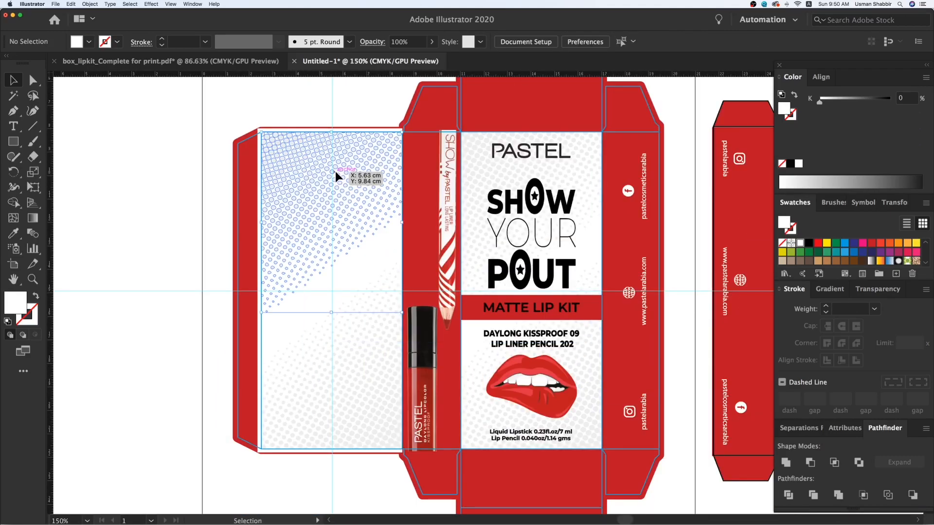
{"action": "left_click_drag", "start_coordinate": [332, 132], "coordinate": [332, 129]}
{"action": "key", "text": "super+z"}
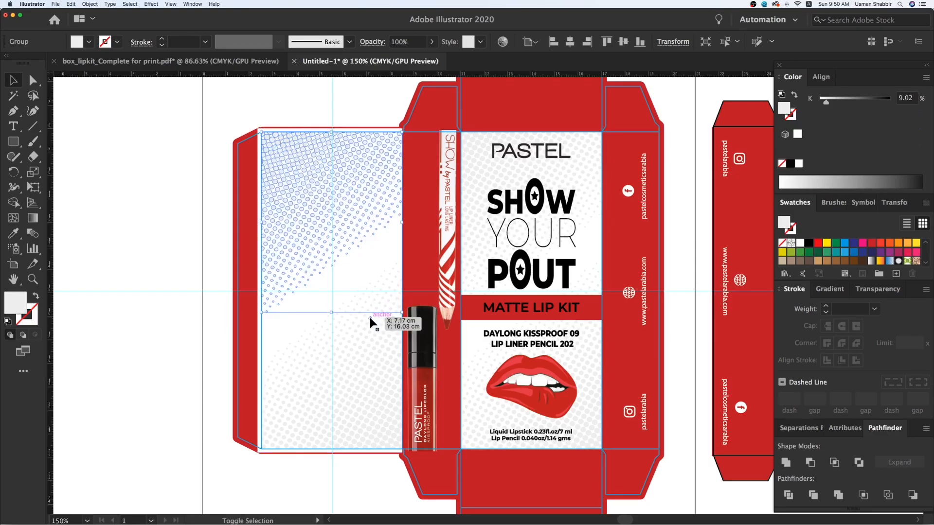
{"action": "left_click", "coordinate": [369, 317], "text": "shift"}
{"action": "left_click_drag", "start_coordinate": [332, 131], "coordinate": [332, 130]}
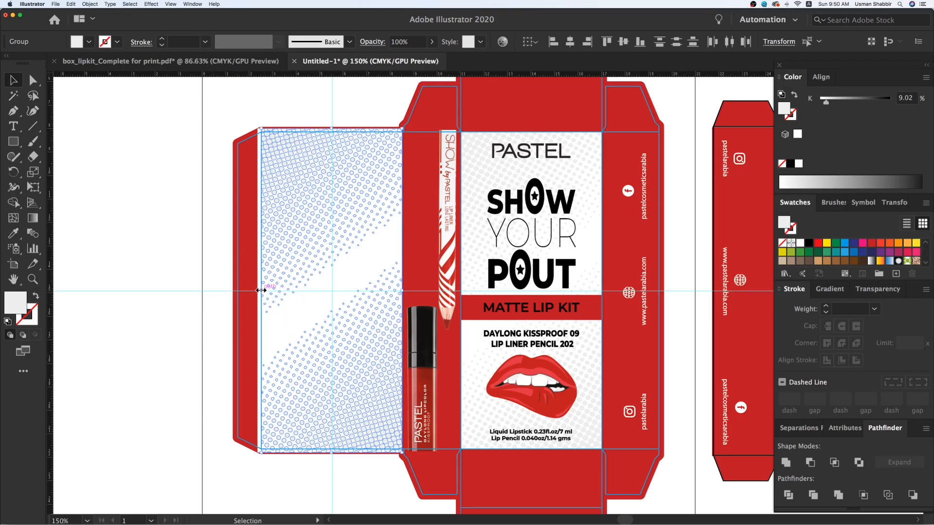
{"action": "left_click_drag", "start_coordinate": [261, 291], "coordinate": [258, 291]}
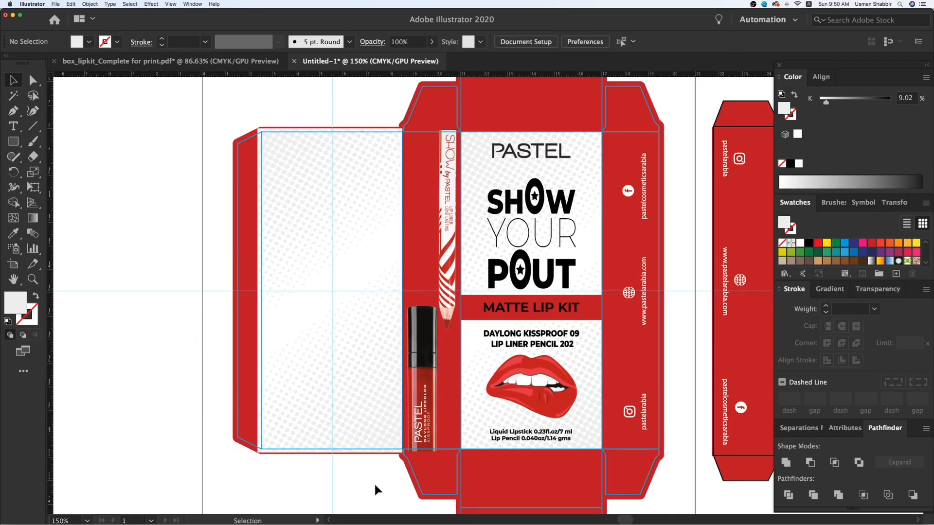
{"action": "key", "text": "super+minus"}
{"action": "key", "text": "super+minus"}
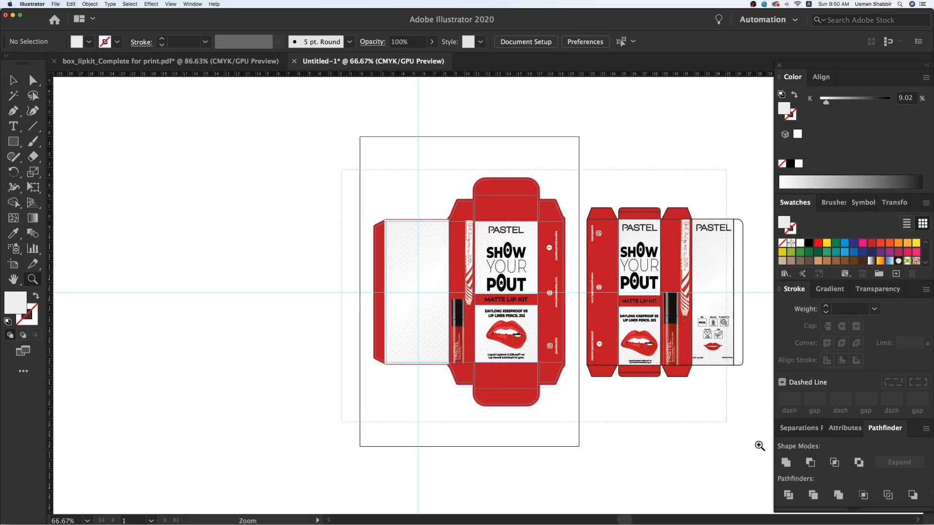
Step: Copy the PASTEL logo from the front panel to the same height on the back panel, centred on the vertical guide
{"action": "left_click_drag", "start_coordinate": [735, 428], "coordinate": [835, 493]}
{"action": "key", "text": "v"}
{"action": "left_click_drag", "start_coordinate": [549, 310], "coordinate": [540, 368]}
{"action": "left_click_drag", "start_coordinate": [441, 311], "coordinate": [449, 321]}
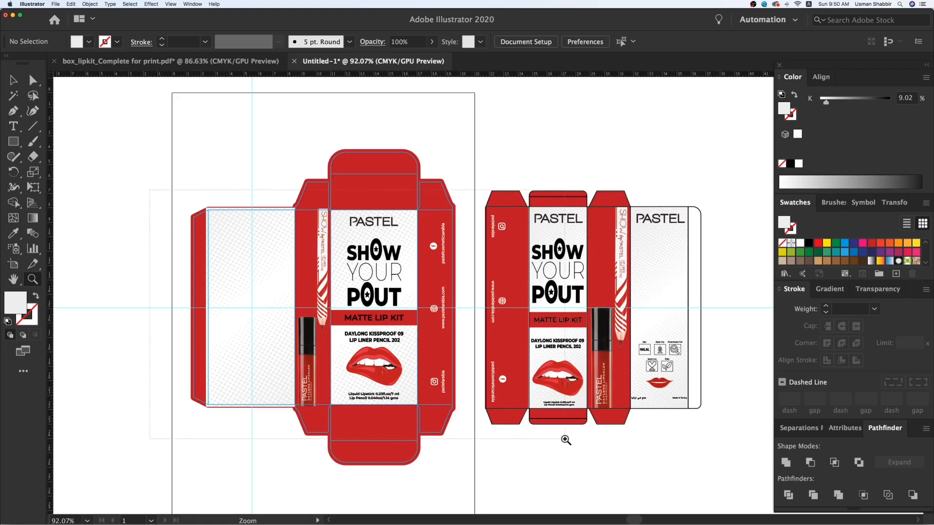
{"action": "left_click_drag", "start_coordinate": [564, 439], "coordinate": [565, 439]}
{"action": "key", "text": "v"}
{"action": "left_click_drag", "start_coordinate": [245, 124], "coordinate": [238, 152]}
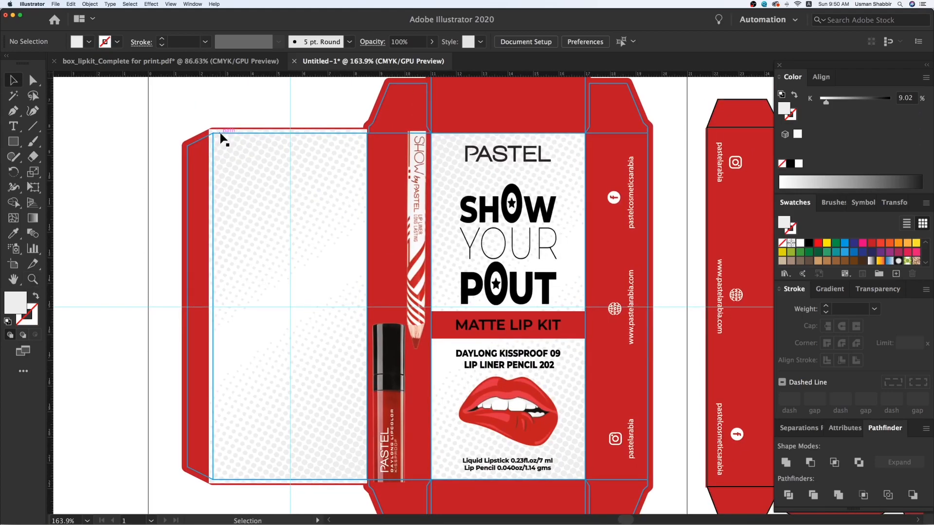
{"action": "left_click", "coordinate": [222, 138]}
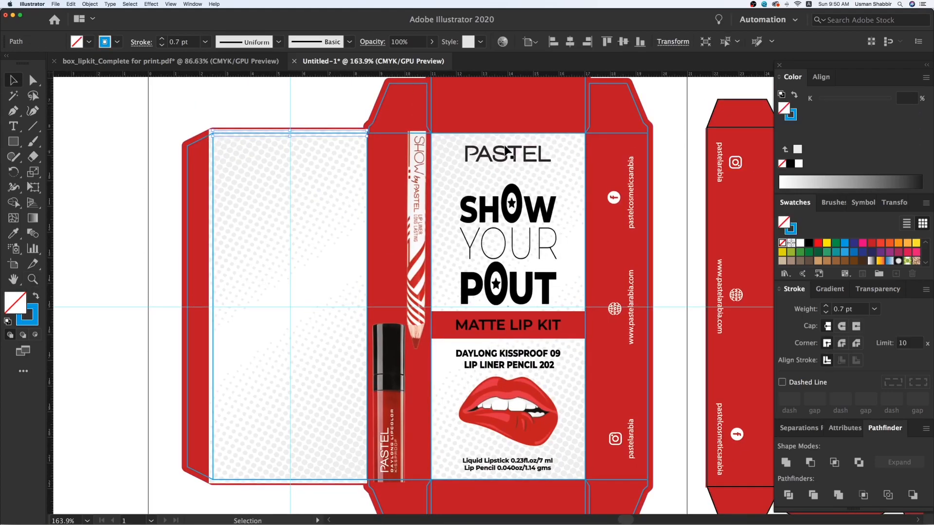
{"action": "left_click_drag", "start_coordinate": [447, 161], "coordinate": [310, 164]}
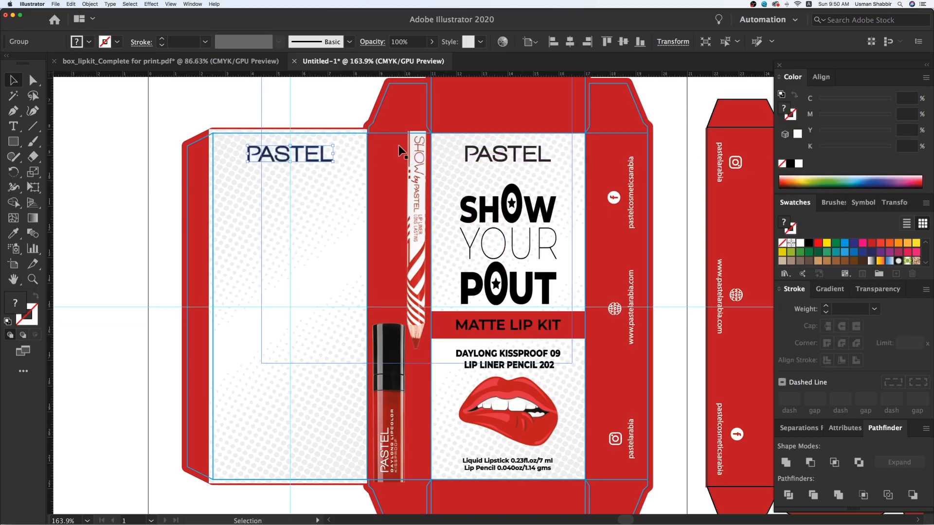
{"action": "key", "text": "super+1"}
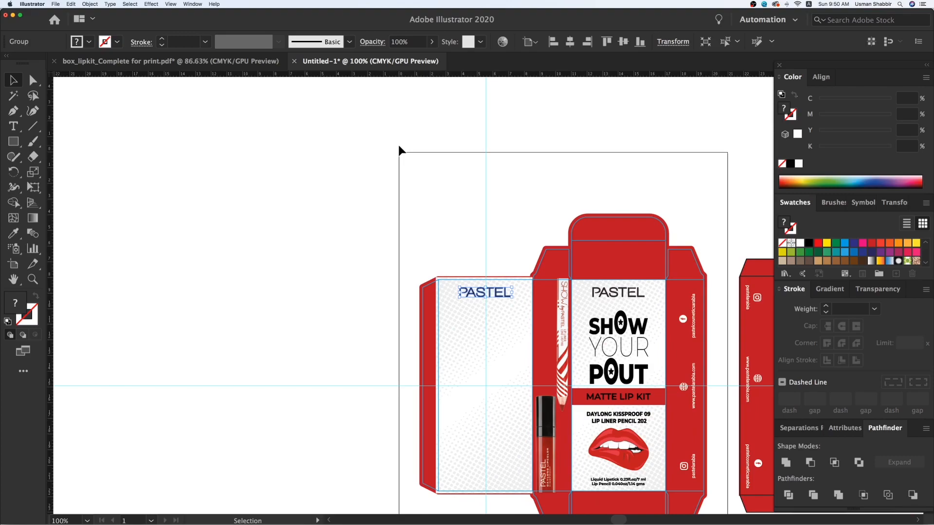
{"action": "left_click", "coordinate": [399, 145]}
Step: Copy the Halal, Gluten-Free, Dermatological Test, Cruelty-Free and Vegan icon group from the original back panel onto the new back panel's lower part
{"action": "scroll", "coordinate": [501, 312], "scroll_direction": "down", "scroll_amount": 5}
{"action": "scroll", "coordinate": [501, 312], "scroll_direction": "right", "scroll_amount": 5}
{"action": "scroll", "coordinate": [491, 343], "scroll_direction": "right", "scroll_amount": 5}
{"action": "scroll", "coordinate": [491, 343], "scroll_direction": "down", "scroll_amount": 1}
{"action": "left_click_drag", "start_coordinate": [736, 335], "coordinate": [739, 357]}
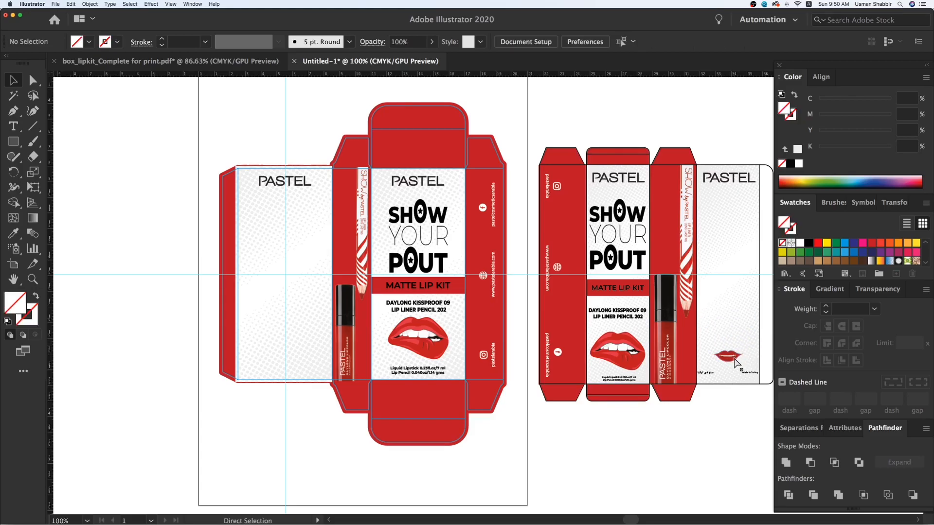
{"action": "left_click", "coordinate": [736, 360]}
{"action": "key", "text": "super+z"}
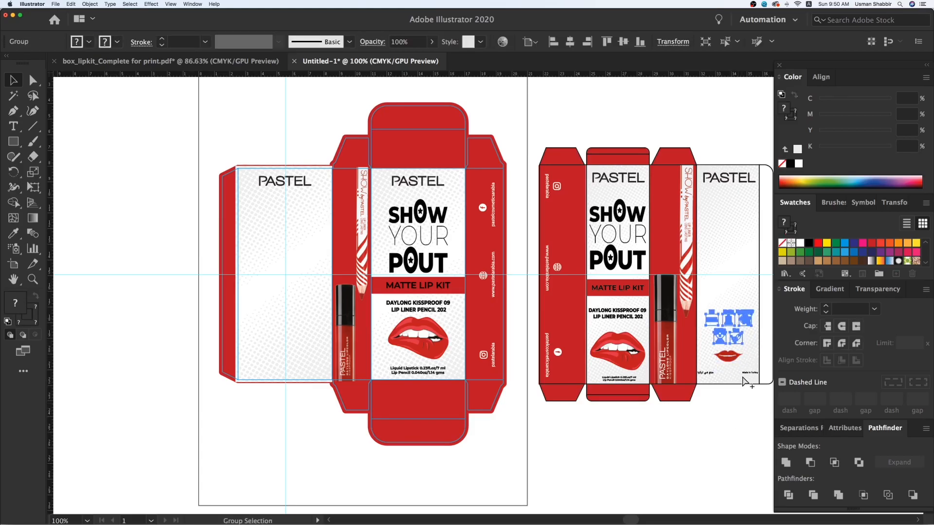
{"action": "left_click_drag", "start_coordinate": [734, 336], "coordinate": [292, 339]}
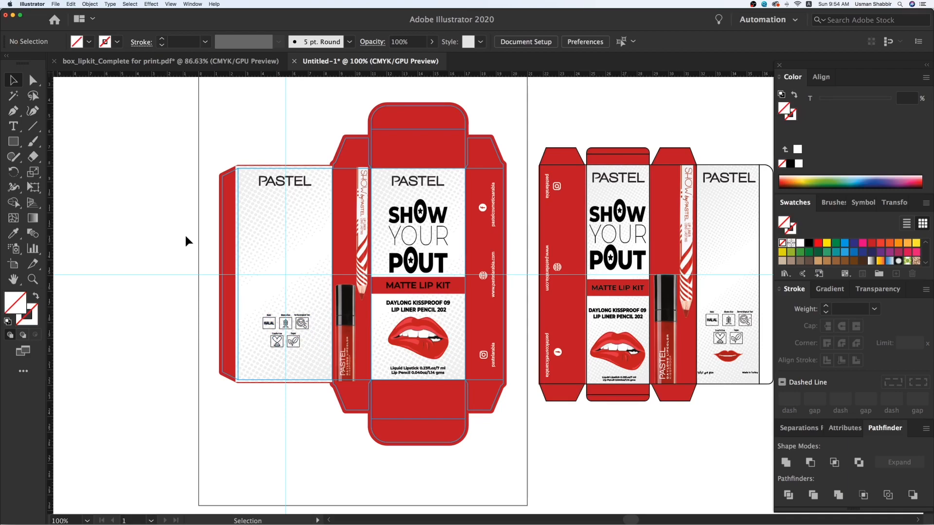
Step: Nudge the copied certification icon group so it is centred on the back panel's vertical guide
{"action": "scroll", "coordinate": [183, 238], "scroll_direction": "left", "scroll_amount": 2}
{"action": "key", "text": "z"}
{"action": "left_click_drag", "start_coordinate": [200, 156], "coordinate": [715, 503]}
{"action": "key", "text": "v"}
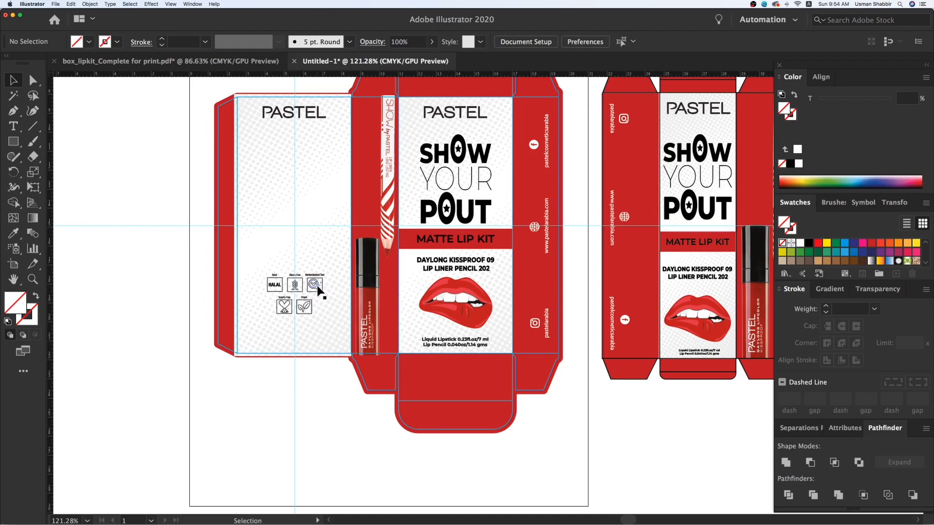
{"action": "left_click", "coordinate": [318, 290]}
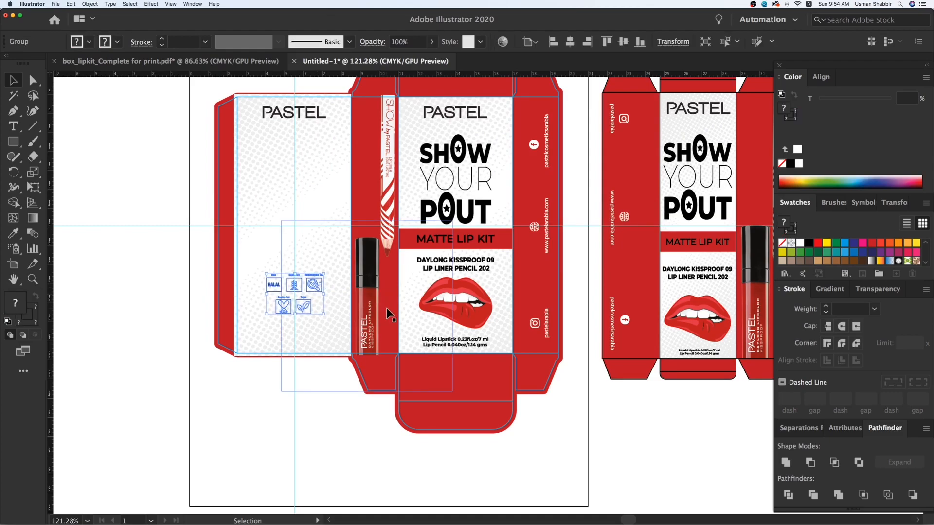
{"action": "key", "text": "z"}
{"action": "left_click_drag", "start_coordinate": [395, 347], "coordinate": [478, 392]}
{"action": "key", "text": "v"}
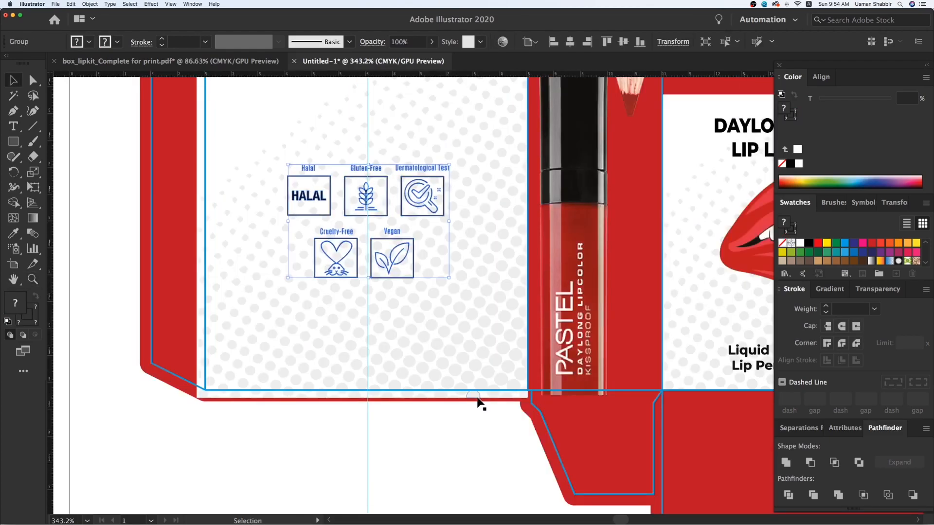
{"action": "key", "text": "super+minus"}
{"action": "key", "text": "super+minus"}
{"action": "key", "text": "super+minus"}
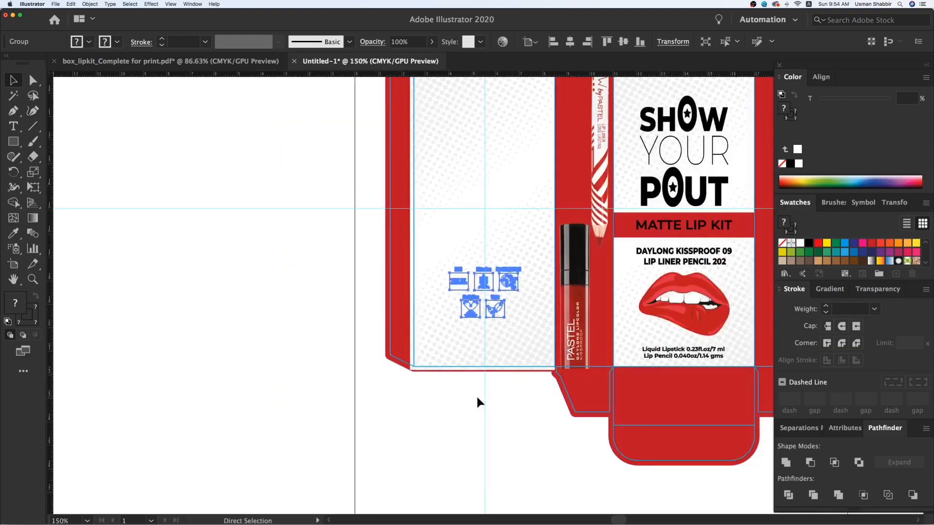
Step: Copy the red lips graphic from the original back panel onto the new back panel, directly below the certification icons
{"action": "key", "text": "super+minus"}
{"action": "key", "text": "super+minus"}
{"action": "left_click_drag", "start_coordinate": [503, 395], "coordinate": [438, 396]}
{"action": "left_click", "coordinate": [610, 369]}
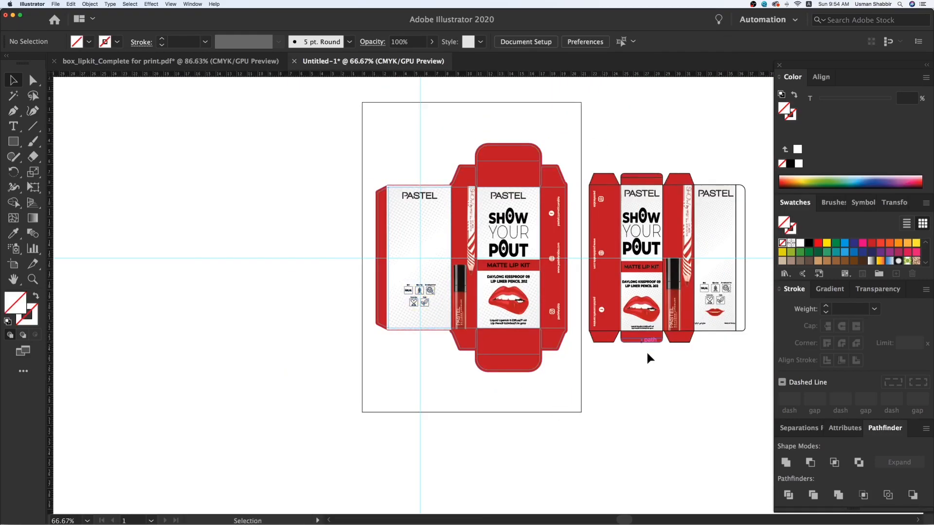
{"action": "left_click_drag", "start_coordinate": [720, 316], "coordinate": [422, 315]}
{"action": "key", "text": "z"}
{"action": "left_click_drag", "start_coordinate": [392, 285], "coordinate": [533, 373]}
{"action": "key", "text": "v"}
Step: Nudge the copied lips graphic horizontally until it is centred on the back panel's vertical guide
{"action": "key", "text": "Right"}
{"action": "key", "text": "Right"}
{"action": "key", "text": "Right"}
{"action": "key", "text": "Right"}
{"action": "key", "text": "Right"}
{"action": "key", "text": "Right"}
{"action": "key", "text": "Right"}
{"action": "key", "text": "Right"}
{"action": "key", "text": "Right"}
{"action": "key", "text": "Right"}
{"action": "key", "text": "Right"}
{"action": "key", "text": "Right"}
{"action": "key", "text": "Right"}
{"action": "key", "text": "Right"}
{"action": "key", "text": "Right"}
{"action": "key", "text": "Right"}
{"action": "key", "text": "Right"}
{"action": "key", "text": "Right"}
{"action": "key", "text": "Right"}
{"action": "key", "text": "Right"}
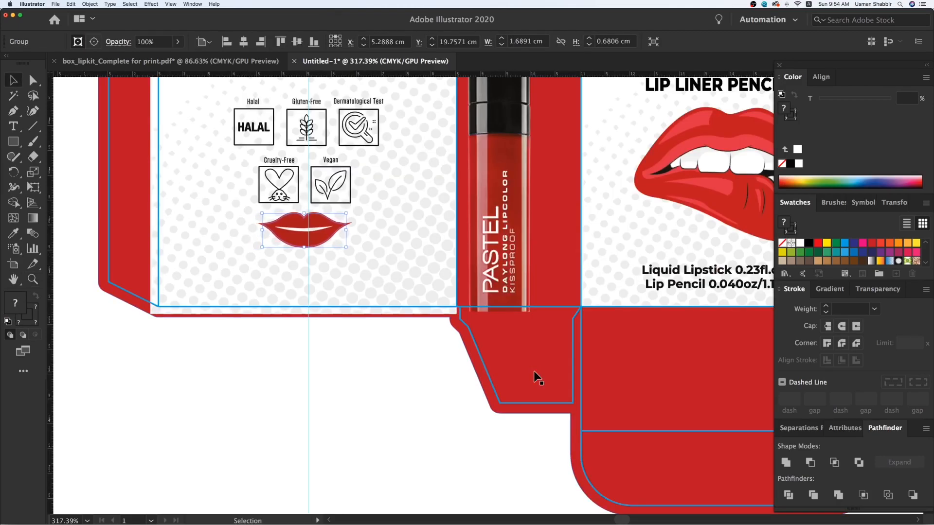
{"action": "key", "text": "ctrl+y"}
{"action": "key", "text": "ctrl+y"}
{"action": "key", "text": "Right"}
{"action": "key", "text": "Right"}
{"action": "key", "text": "Right"}
{"action": "key", "text": "Right"}
{"action": "key", "text": "Right"}
{"action": "key", "text": "Right"}
{"action": "key", "text": "Right"}
{"action": "key", "text": "Right"}
{"action": "key", "text": "Right"}
{"action": "key", "text": "Right"}
{"action": "key", "text": "Right"}
{"action": "key", "text": "Right"}
{"action": "key", "text": "Right"}
{"action": "key", "text": "Right"}
{"action": "key", "text": "Right"}
{"action": "key", "text": "Right"}
{"action": "key", "text": "Right"}
{"action": "key", "text": "Right"}
{"action": "key", "text": "Right"}
{"action": "key", "text": "Right"}
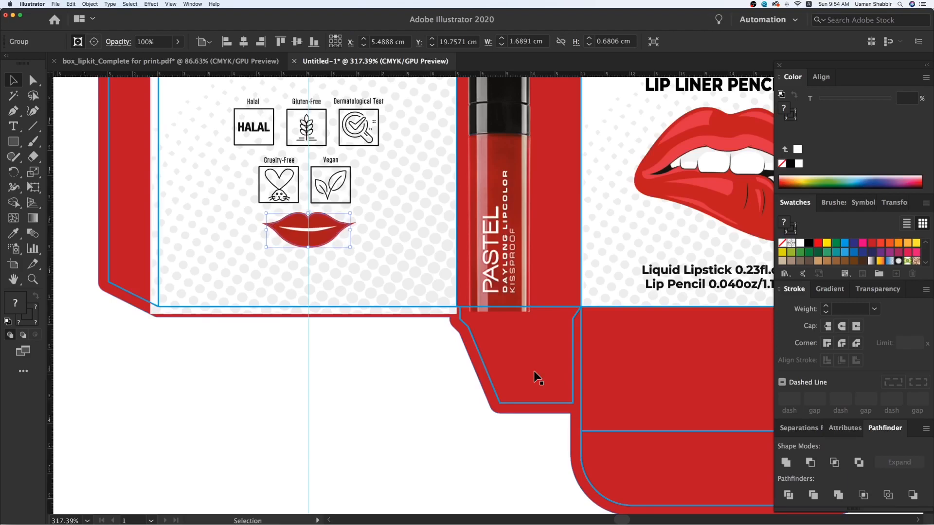
{"action": "key", "text": "Left"}
{"action": "key", "text": "Left"}
{"action": "key", "text": "Left"}
{"action": "key", "text": "ctrl+shift+a"}
{"action": "key", "text": "ctrl+1"}
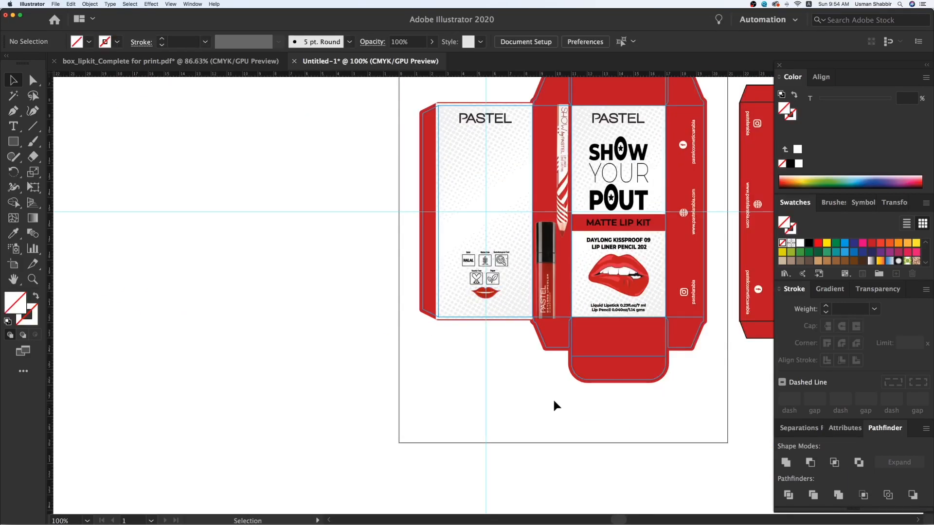
Step: Copy the Made in Turkey line and its Arabic version from the original back panel to the new back panel's lower corners
{"action": "left_click_drag", "start_coordinate": [651, 420], "coordinate": [458, 400]}
{"action": "left_click_drag", "start_coordinate": [582, 396], "coordinate": [497, 396]}
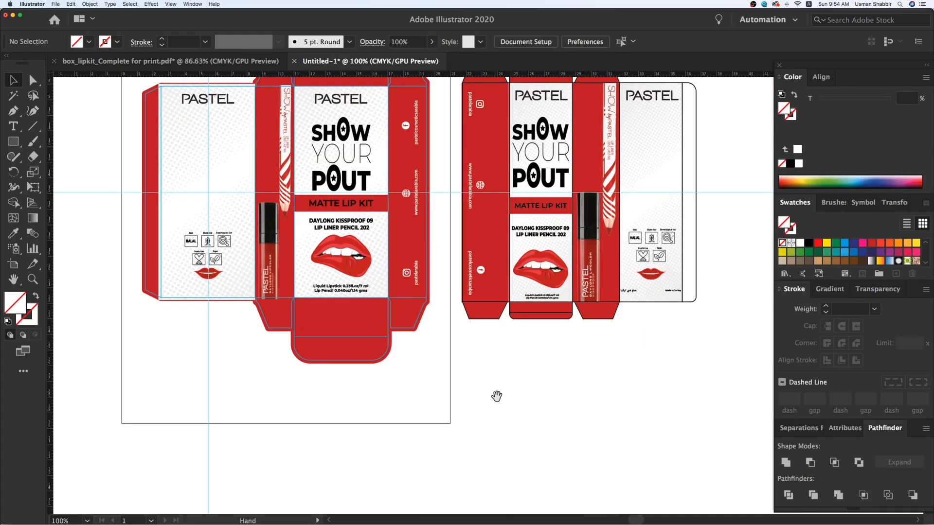
{"action": "left_click", "coordinate": [629, 292]}
{"action": "left_click_drag", "start_coordinate": [671, 291], "coordinate": [225, 316]}
{"action": "key", "text": "z"}
{"action": "left_click_drag", "start_coordinate": [134, 227], "coordinate": [400, 317]}
{"action": "key", "text": "v"}
{"action": "left_click", "coordinate": [362, 434]}
{"action": "left_click_drag", "start_coordinate": [269, 402], "coordinate": [214, 319]}
{"action": "key", "text": "Delete"}
{"action": "key", "text": "alt+super+3"}
{"action": "left_click", "coordinate": [387, 426]}
{"action": "key", "text": "super+minus"}
{"action": "key", "text": "super+minus"}
{"action": "key", "text": "super+minus"}
{"action": "key", "text": "super+minus"}
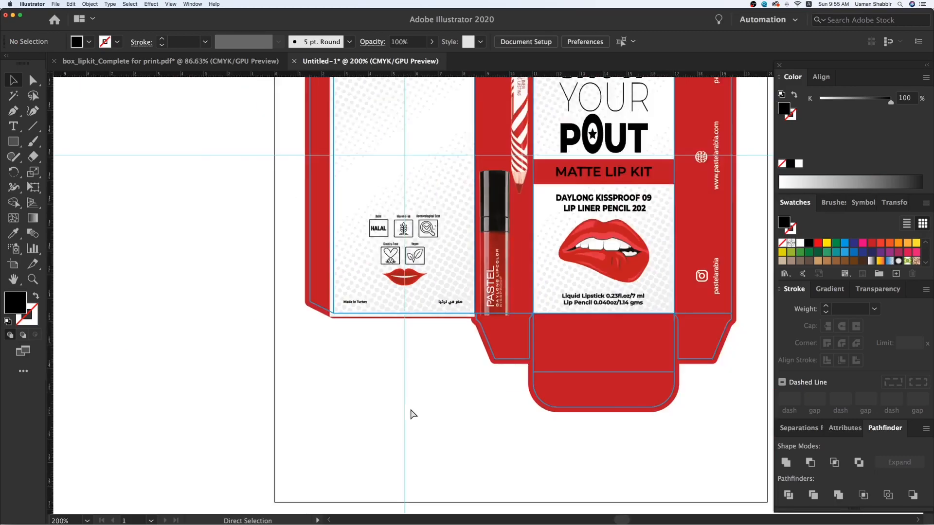
Step: Align the Made in Turkey and Arabic lines with each other and nudge the pair right to centre it on the vertical guide
{"action": "scroll", "coordinate": [444, 371], "scroll_direction": "right", "scroll_amount": 5}
{"action": "scroll", "coordinate": [419, 382], "scroll_direction": "up", "scroll_amount": 1}
{"action": "key", "text": "z"}
{"action": "left_click_drag", "start_coordinate": [446, 324], "coordinate": [483, 352]}
{"action": "key", "text": "v"}
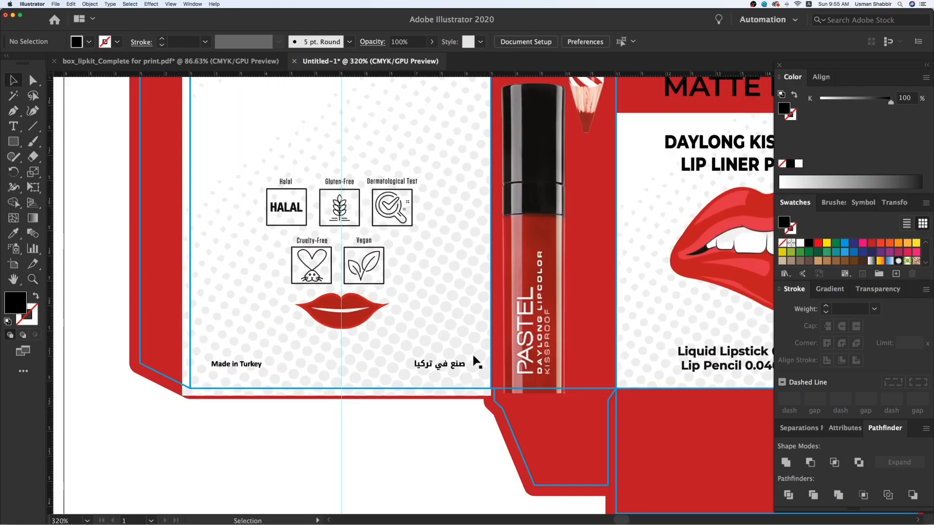
{"action": "left_click", "coordinate": [444, 370]}
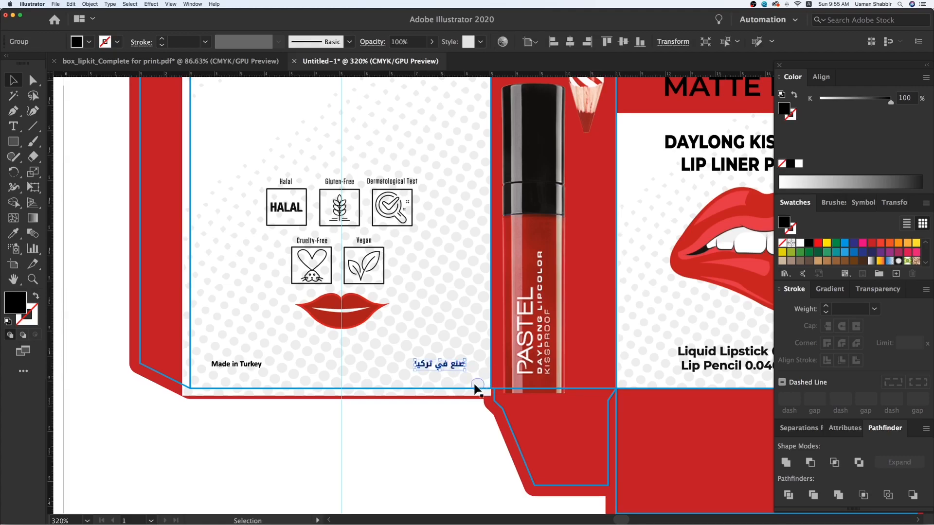
{"action": "left_click", "coordinate": [258, 365], "text": "shift"}
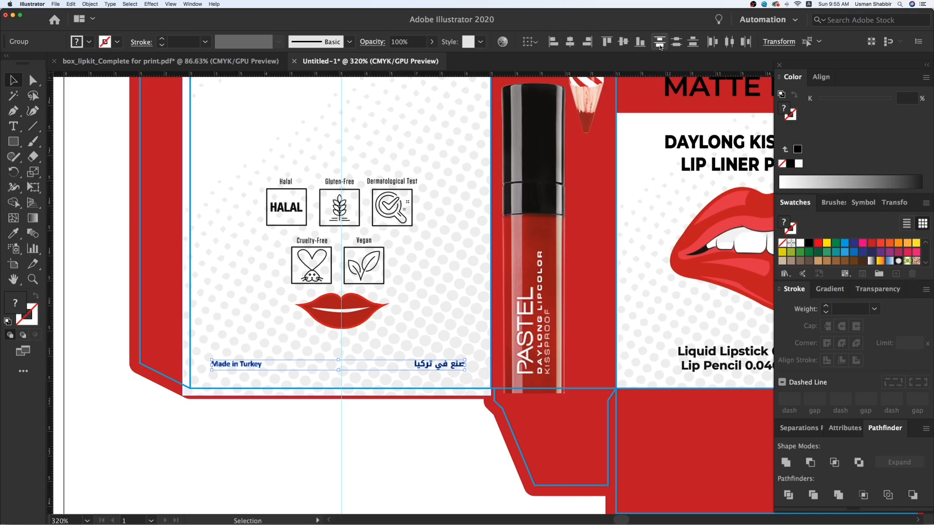
{"action": "left_click", "coordinate": [628, 44]}
{"action": "key", "text": "Right"}
{"action": "key", "text": "Right"}
{"action": "key", "text": "Right"}
{"action": "key", "text": "Right"}
{"action": "key", "text": "Right"}
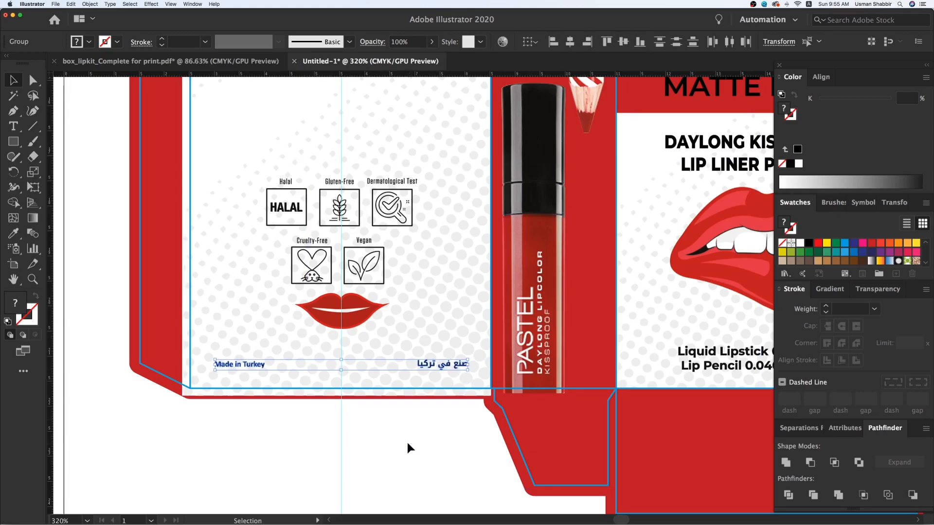
{"action": "left_click", "coordinate": [409, 441]}
Step: Enlarge the Made in Turkey and Arabic lines slightly and recentre the pair on the vertical guide
{"action": "left_click_drag", "start_coordinate": [270, 363], "coordinate": [283, 363]}
{"action": "left_click", "coordinate": [454, 365]}
{"action": "left_click_drag", "start_coordinate": [471, 359], "coordinate": [472, 356]}
{"action": "left_click", "coordinate": [270, 372], "text": "shift"}
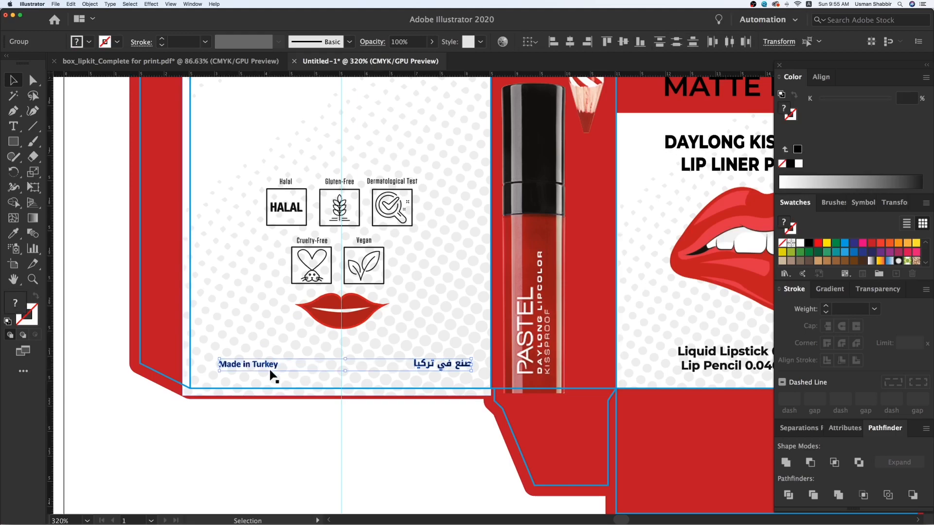
{"action": "key", "text": "Left"}
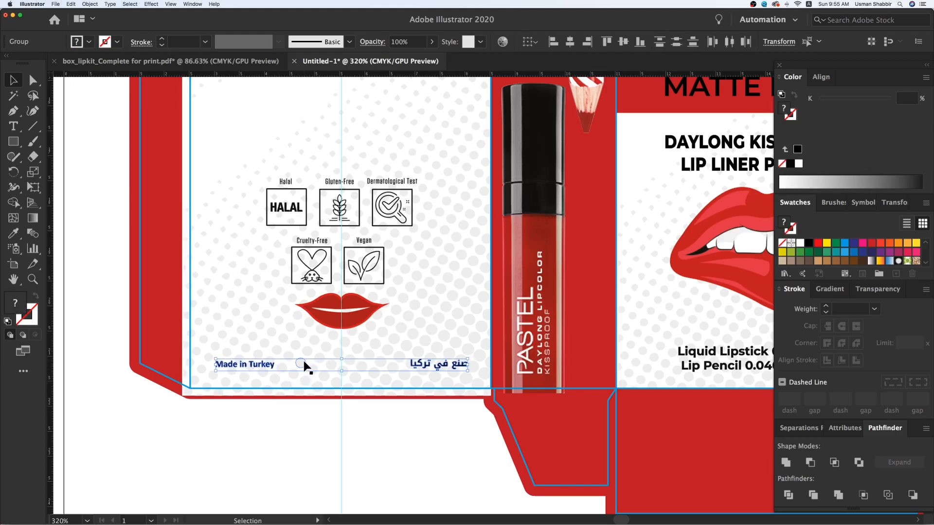
{"action": "left_click", "coordinate": [384, 428]}
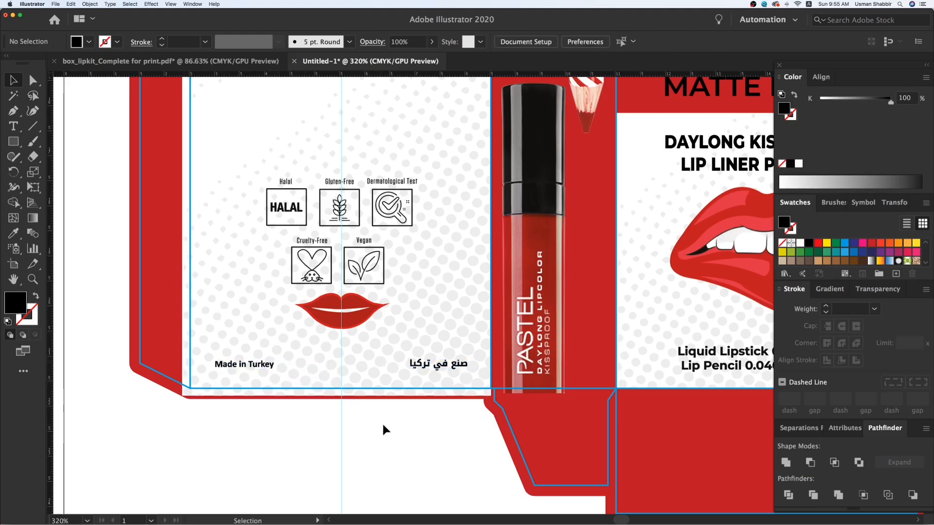
Step: Nudge the certification icon group upward to leave more space above the lips graphic
{"action": "key", "text": "super+minus"}
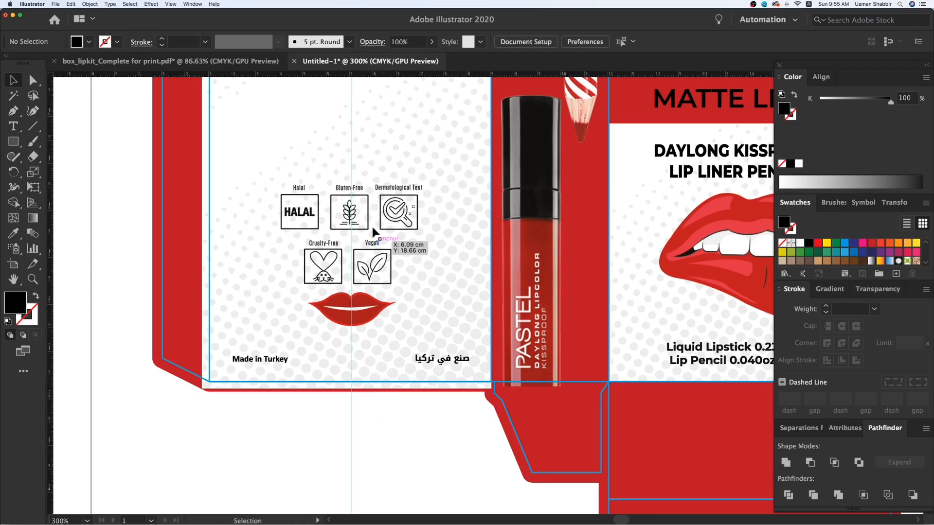
{"action": "left_click", "coordinate": [382, 258]}
{"action": "key", "text": "Up"}
{"action": "key", "text": "Up"}
{"action": "key", "text": "Up"}
{"action": "key", "text": "Up"}
{"action": "key", "text": "Up"}
{"action": "key", "text": "Left"}
{"action": "key", "text": "super+minus"}
{"action": "key", "text": "minus"}
{"action": "key", "text": "v"}
{"action": "key", "text": "Up"}
{"action": "key", "text": "Up"}
{"action": "key", "text": "Up"}
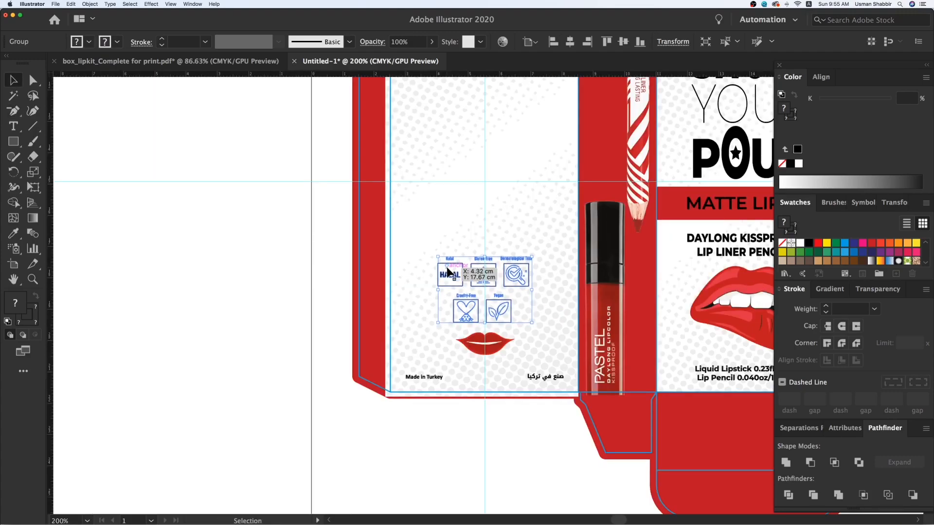
Step: Select the certification icons together with the lips graphic and nudge them higher on the back panel
{"action": "left_click", "coordinate": [501, 342], "text": "shift"}
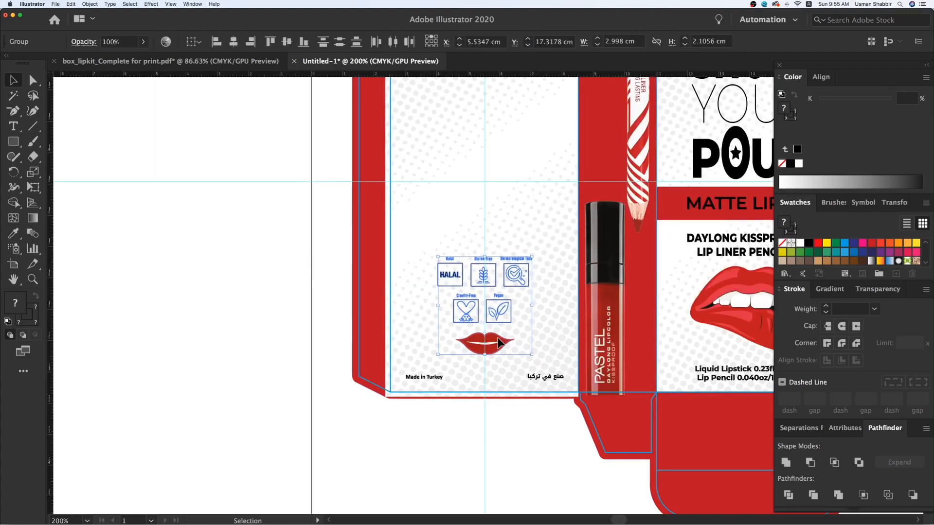
{"action": "key", "text": "Up"}
{"action": "key", "text": "Up"}
{"action": "key", "text": "Up"}
{"action": "key", "text": "Up"}
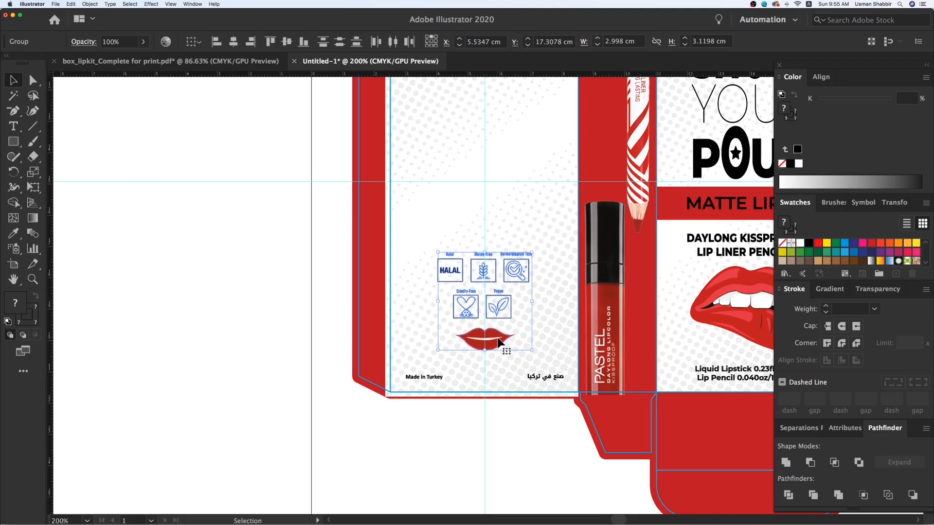
{"action": "left_click", "coordinate": [274, 279]}
{"action": "key", "text": "super+minus"}
{"action": "key", "text": "super+minus"}
{"action": "left_click_drag", "start_coordinate": [663, 269], "coordinate": [510, 289]}
{"action": "left_click_drag", "start_coordinate": [553, 315], "coordinate": [493, 314]}
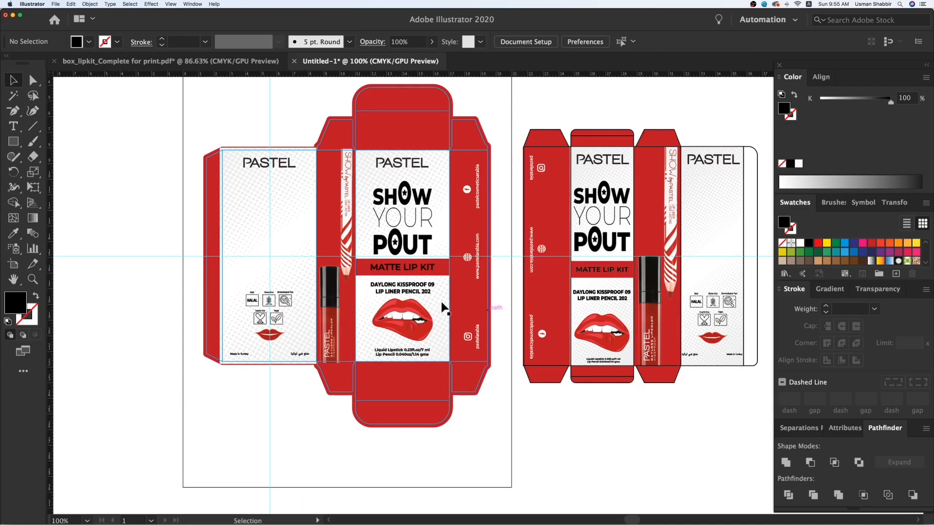
{"action": "left_click", "coordinate": [274, 318]}
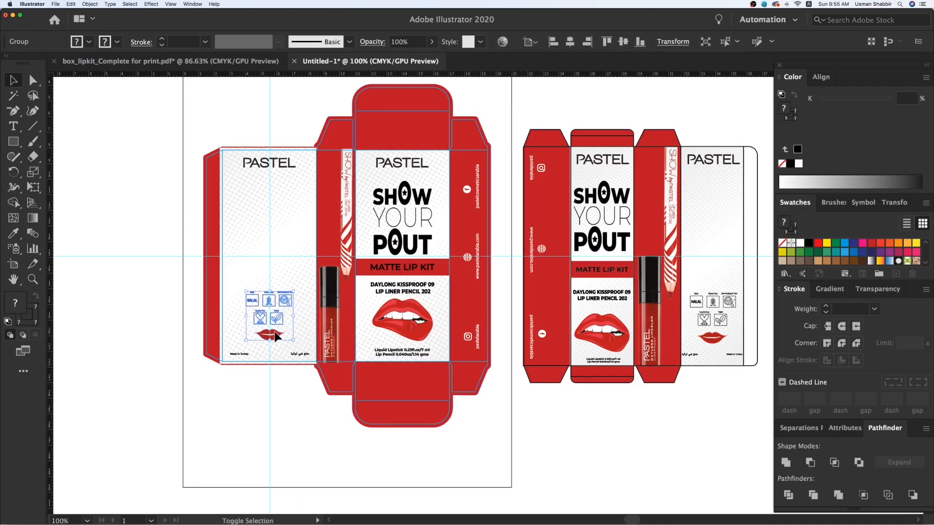
{"action": "key", "text": "Up"}
{"action": "key", "text": "Up"}
{"action": "key", "text": "Up"}
{"action": "key", "text": "Up"}
{"action": "key", "text": "Up"}
{"action": "key", "text": "Up"}
{"action": "key", "text": "Up"}
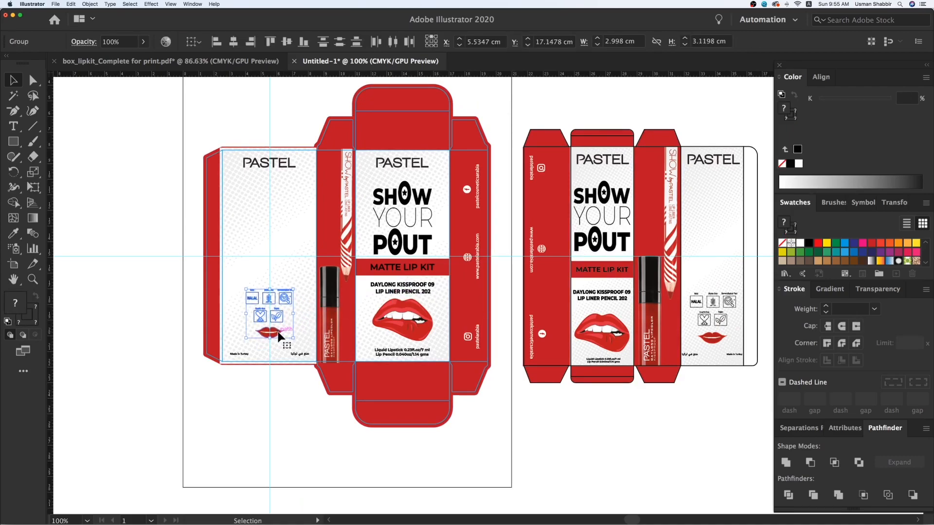
{"action": "key", "text": "Up"}
{"action": "key", "text": "Up"}
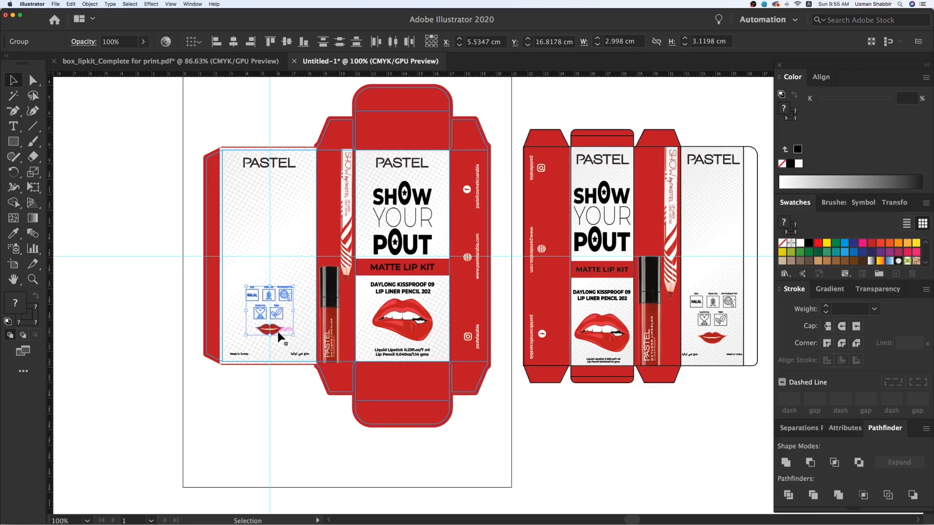
Step: Enlarge the certification icons and lips slightly and raise the icon group to widen its gap from the lips
{"action": "left_click_drag", "start_coordinate": [294, 286], "coordinate": [296, 284]}
{"action": "left_click", "coordinate": [283, 404]}
{"action": "left_click_drag", "start_coordinate": [276, 315], "coordinate": [275, 310]}
Step: Select the Made in Turkey and Arabic lines and move them slightly upward
{"action": "left_click", "coordinate": [299, 356]}
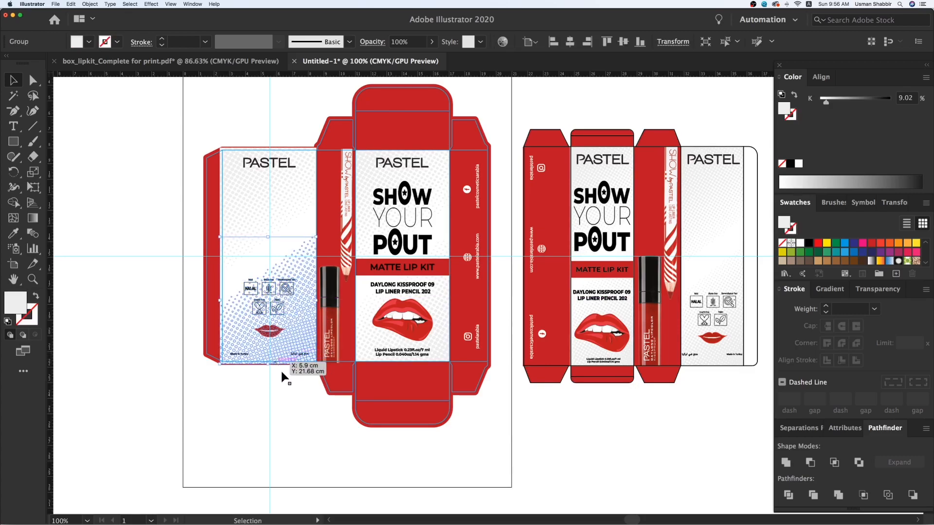
{"action": "left_click", "coordinate": [279, 366]}
{"action": "left_click", "coordinate": [296, 353]}
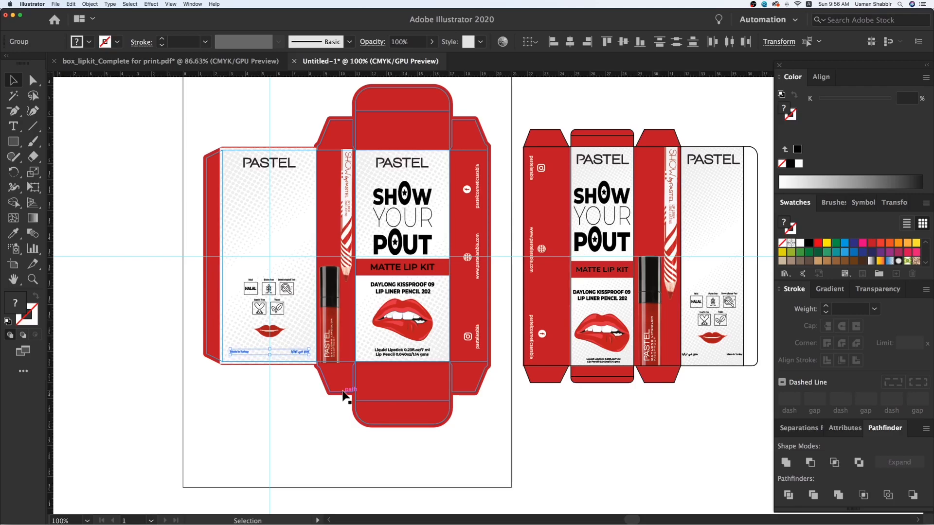
{"action": "left_click", "coordinate": [294, 418]}
Step: Clear the horizontal and vertical guides from the artwork
{"action": "scroll", "coordinate": [591, 403], "scroll_direction": "right", "scroll_amount": 2}
{"action": "key", "text": "p"}
{"action": "key", "text": "super+minus"}
{"action": "key", "text": "alt+super+2"}
{"action": "key", "text": "v"}
{"action": "left_click_drag", "start_coordinate": [654, 307], "coordinate": [508, 160]}
{"action": "left_click", "coordinate": [526, 152]}
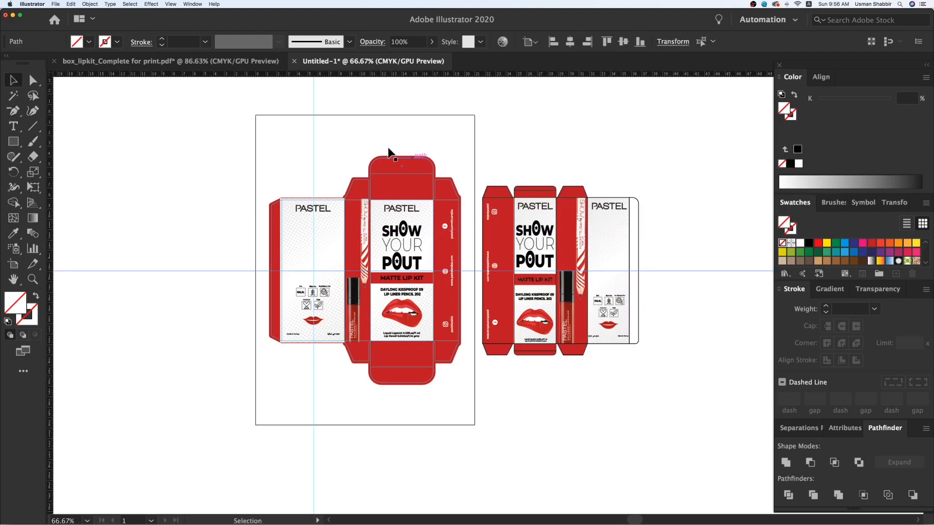
{"action": "key", "text": "super+z"}
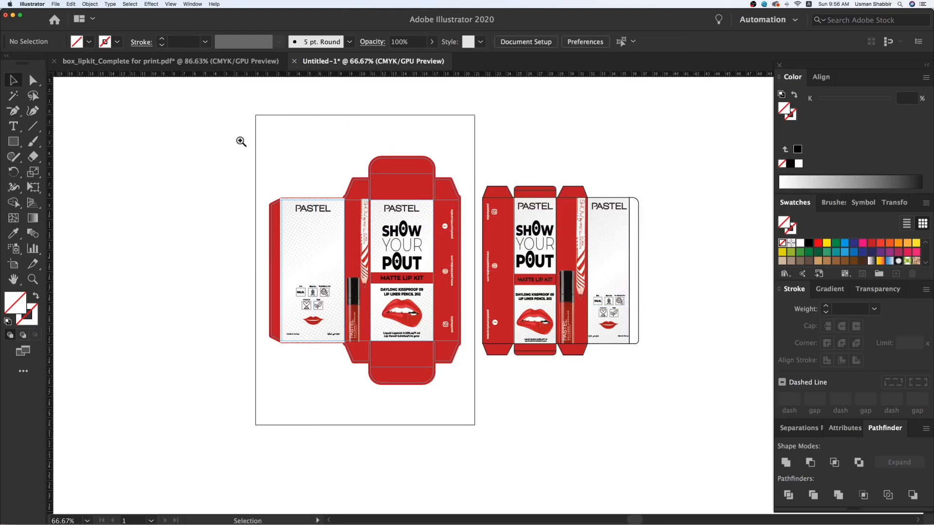
{"action": "left_click_drag", "start_coordinate": [705, 423], "coordinate": [778, 472]}
{"action": "left_click_drag", "start_coordinate": [623, 381], "coordinate": [593, 376]}
{"action": "key", "text": "space"}
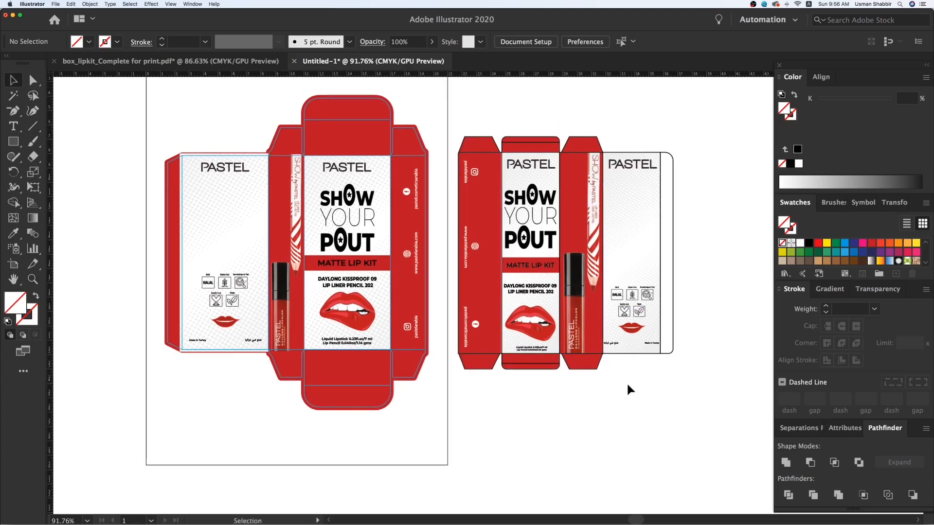
{"action": "left_click_drag", "start_coordinate": [463, 359], "coordinate": [450, 371]}
{"action": "left_click", "coordinate": [517, 405]}
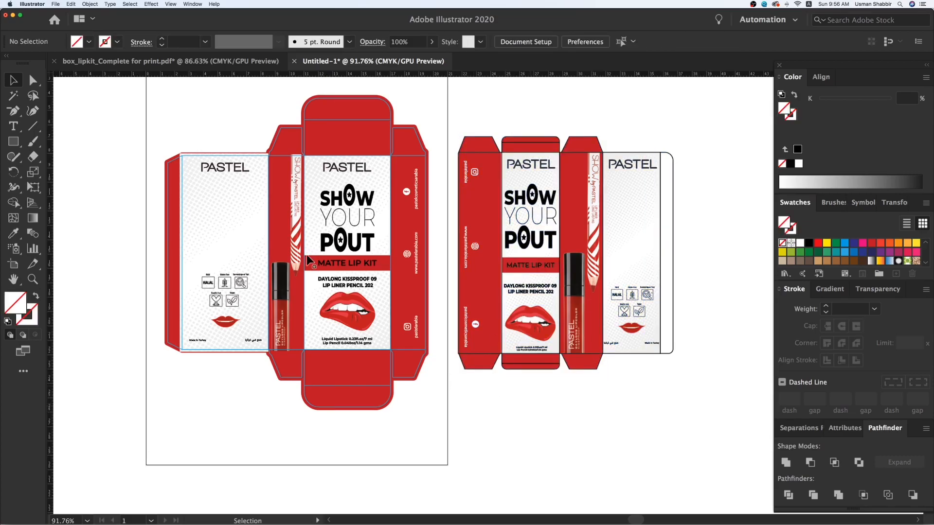
Step: Start editing the A4 artboard around the new dieline with the Artboard tool
{"action": "key", "text": "super+minus"}
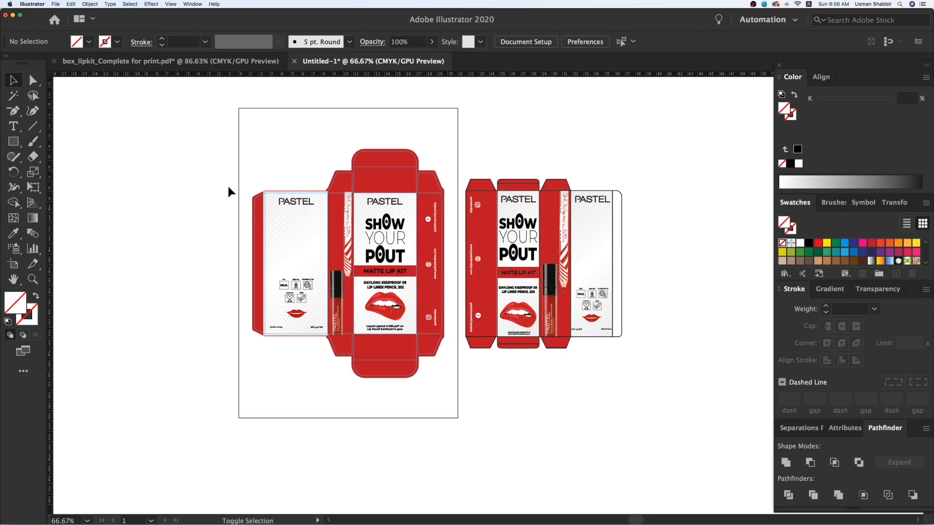
{"action": "key", "text": "shift+o"}
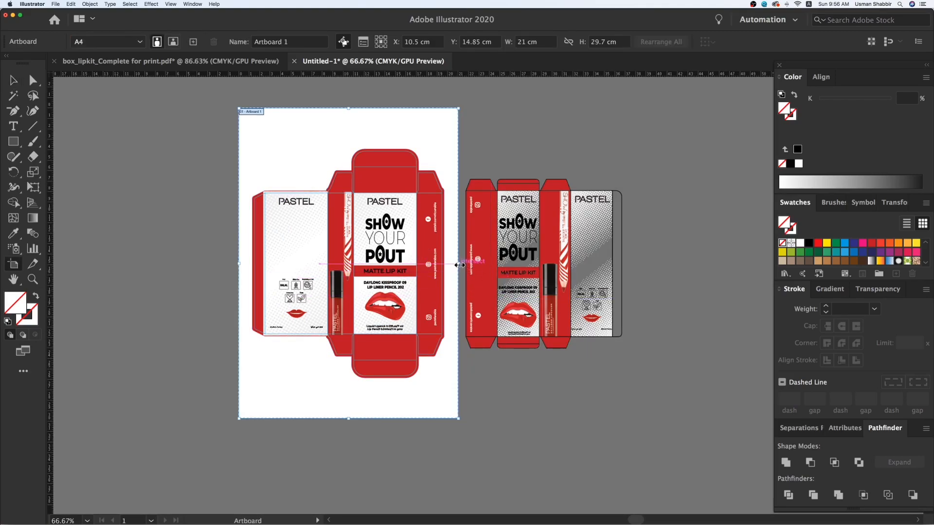
Step: Widen the artboard to hold both box layouts and center all the artwork on it
{"action": "left_click_drag", "start_coordinate": [468, 266], "coordinate": [625, 278]}
{"action": "key", "text": "Escape"}
{"action": "left_click_drag", "start_coordinate": [197, 124], "coordinate": [651, 434]}
{"action": "left_click_drag", "start_coordinate": [490, 304], "coordinate": [519, 304]}
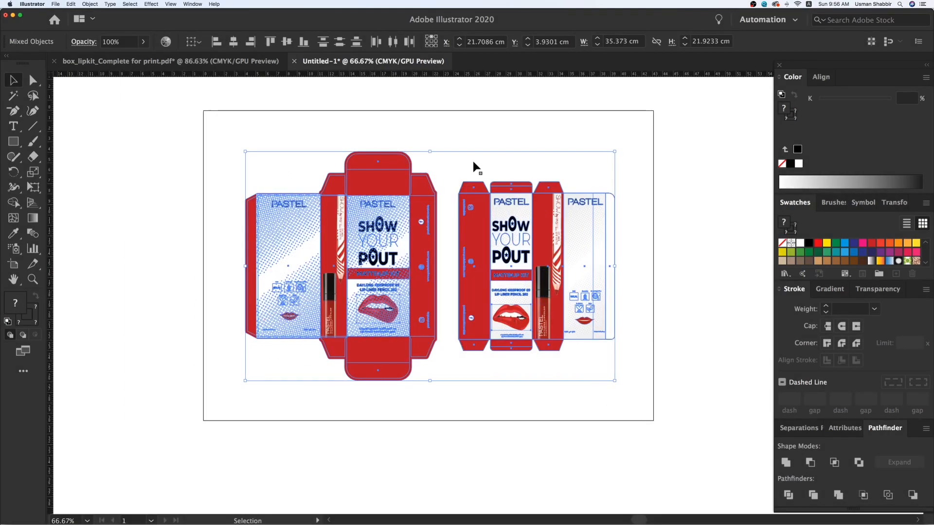
{"action": "left_click", "coordinate": [533, 125]}
{"action": "key", "text": "z"}
{"action": "left_click_drag", "start_coordinate": [203, 108], "coordinate": [739, 392]}
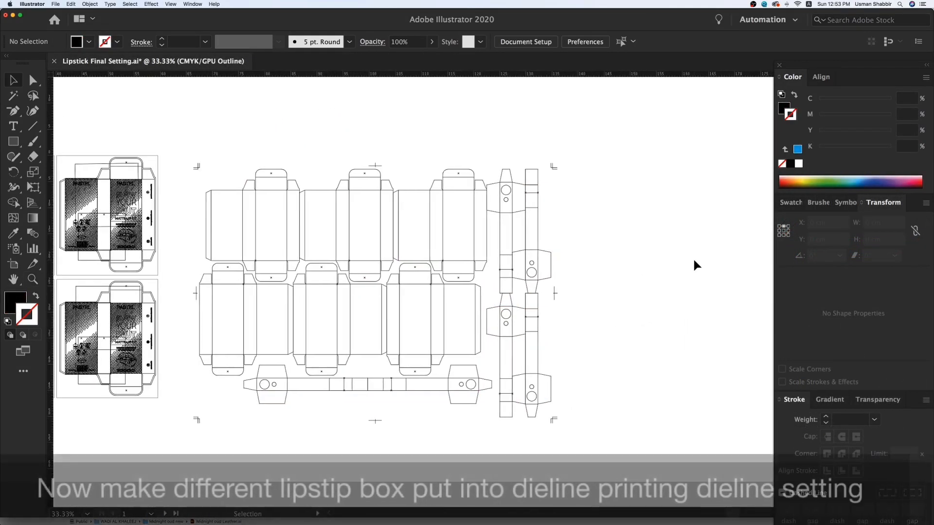
Step: Switch the lipstick document to full-colour preview and group the red box artwork on the first artboard
{"action": "key", "text": "super+y"}
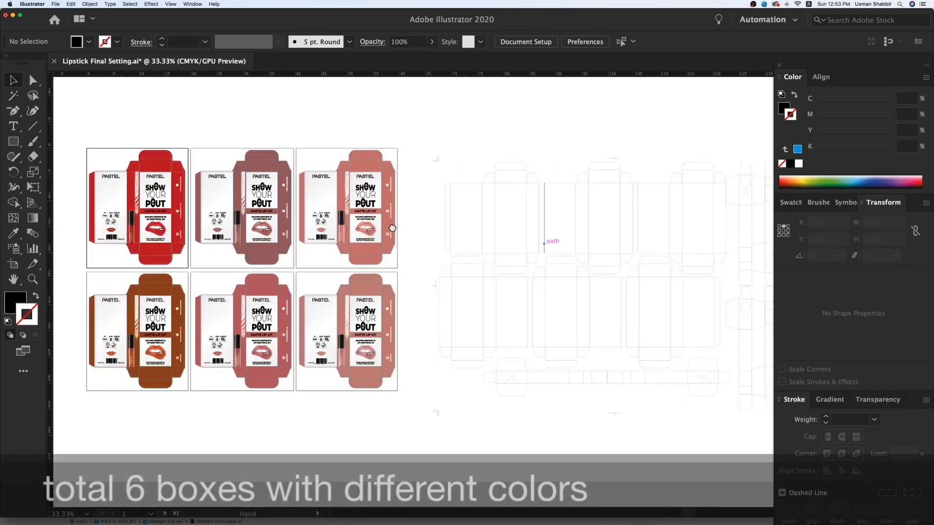
{"action": "left_click_drag", "start_coordinate": [389, 228], "coordinate": [429, 231]}
{"action": "left_click_drag", "start_coordinate": [93, 127], "coordinate": [643, 467]}
{"action": "left_click_drag", "start_coordinate": [198, 267], "coordinate": [261, 295]}
{"action": "left_click_drag", "start_coordinate": [133, 112], "coordinate": [299, 282]}
{"action": "left_click", "coordinate": [113, 247]}
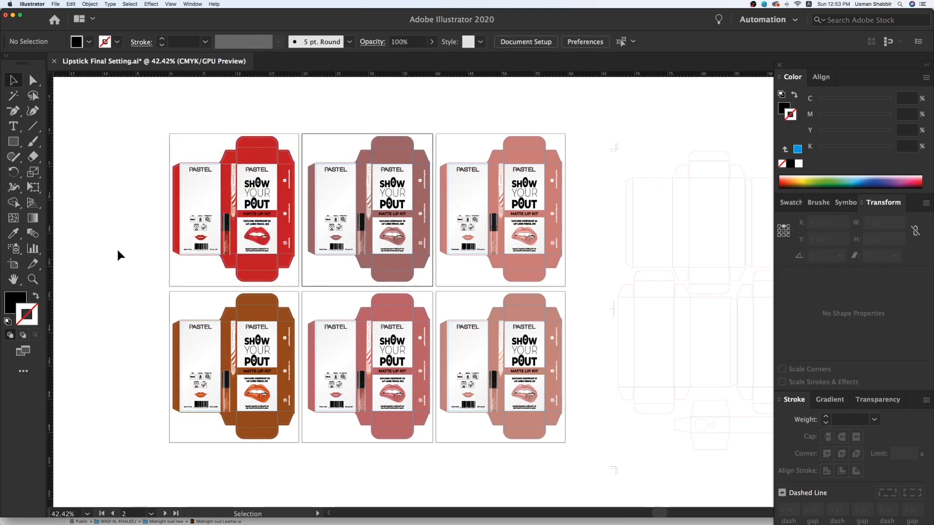
Step: Move the red box group over the first slot in the upper row of the die-line sheet
{"action": "key", "text": "super+minus"}
{"action": "left_click_drag", "start_coordinate": [423, 224], "coordinate": [310, 237]}
{"action": "left_click_drag", "start_coordinate": [192, 231], "coordinate": [546, 252]}
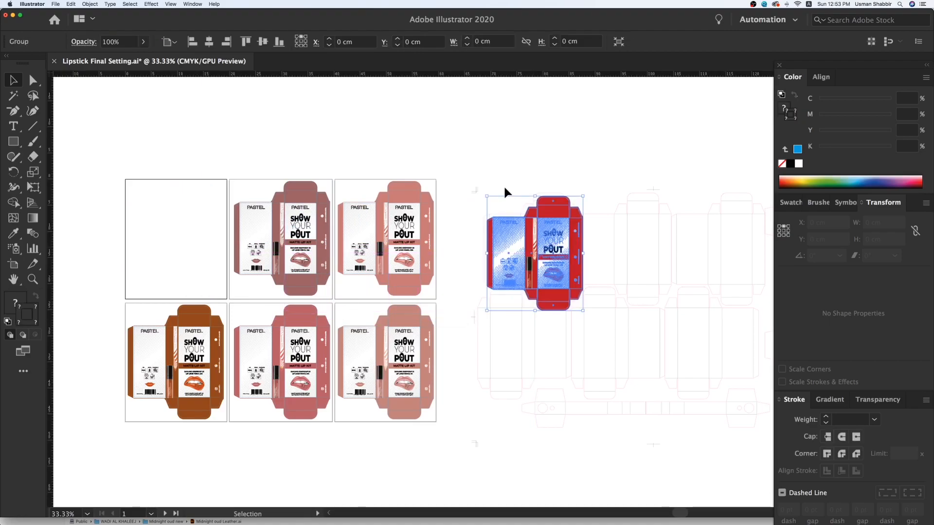
{"action": "left_click", "coordinate": [504, 188]}
Step: Snap the red box's panel corner onto the matching die-line corner in outline view, and return to preview
{"action": "key", "text": "z"}
{"action": "left_click_drag", "start_coordinate": [473, 203], "coordinate": [527, 236]}
{"action": "key", "text": "super+y"}
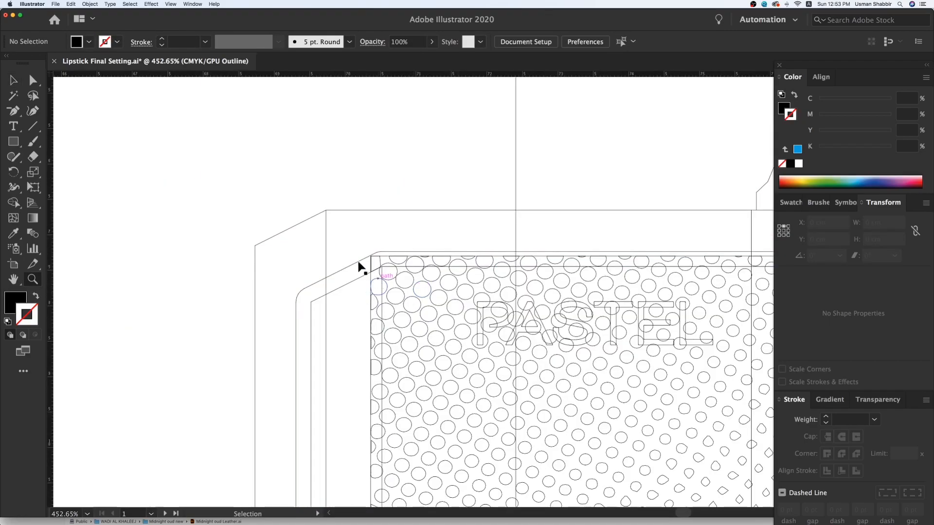
{"action": "left_click_drag", "start_coordinate": [465, 317], "coordinate": [354, 213]}
{"action": "left_click", "coordinate": [229, 141]}
{"action": "key", "text": "super+minus"}
{"action": "key", "text": "super+y"}
Step: Group the mauve box artwork on the second artboard
{"action": "key", "text": "super+minus"}
{"action": "key", "text": "super+minus"}
{"action": "key", "text": "super+minus"}
{"action": "key", "text": "super+minus"}
{"action": "key", "text": "super+minus"}
{"action": "key", "text": "super+minus"}
{"action": "key", "text": "super+minus"}
{"action": "key", "text": "super+minus"}
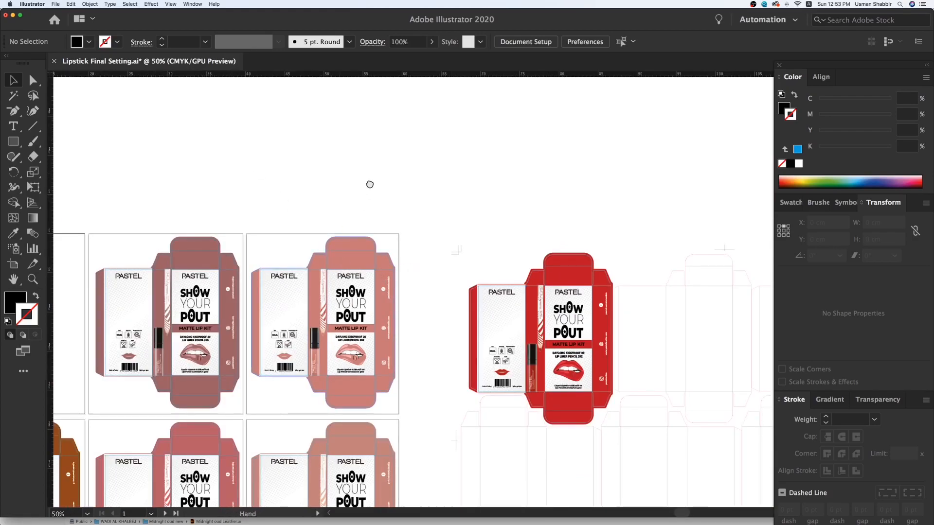
{"action": "left_click_drag", "start_coordinate": [369, 184], "coordinate": [399, 121]}
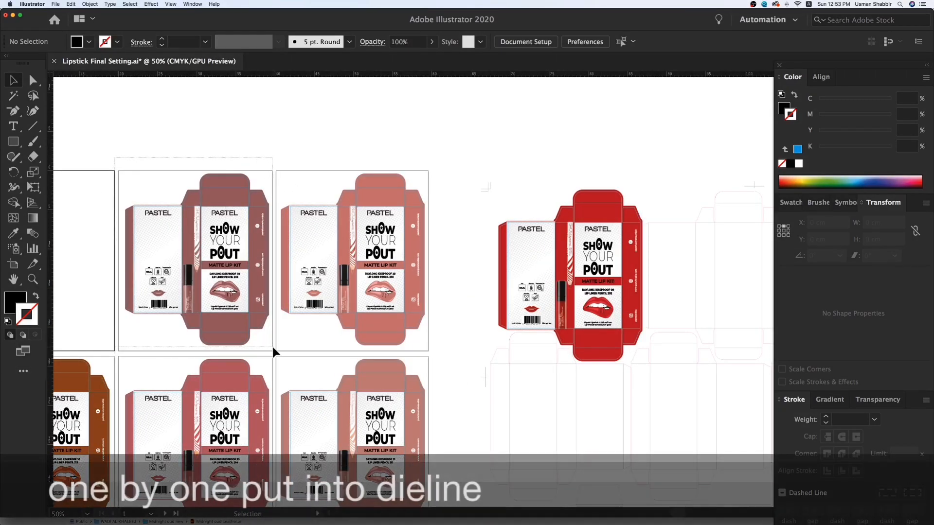
{"action": "left_click_drag", "start_coordinate": [272, 346], "coordinate": [272, 346]}
{"action": "key", "text": "super+g"}
{"action": "left_click", "coordinate": [358, 332]}
Step: Move the mauve box group over the second slot in the die-line's upper row, beside the red box
{"action": "key", "text": "super+minus"}
{"action": "mouse_move", "coordinate": [314, 278]}
{"action": "left_mouse_down"}
{"action": "mouse_move", "coordinate": [258, 281]}
{"action": "mouse_move", "coordinate": [591, 291]}
{"action": "mouse_move", "coordinate": [596, 299]}
{"action": "mouse_move", "coordinate": [588, 296]}
{"action": "left_mouse_up"}
{"action": "left_click", "coordinate": [538, 229]}
Step: Snap the mauve box's panel corner onto its die-line corner in outline view, and return to preview
{"action": "key", "text": "z"}
{"action": "left_click_drag", "start_coordinate": [518, 237], "coordinate": [581, 276]}
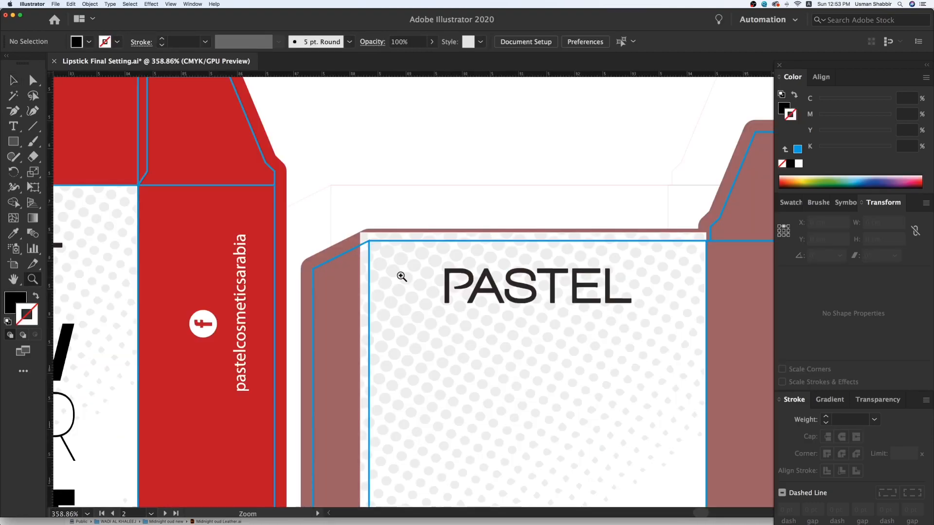
{"action": "key", "text": "super+y"}
{"action": "left_click_drag", "start_coordinate": [496, 322], "coordinate": [501, 326]}
{"action": "key", "text": "v"}
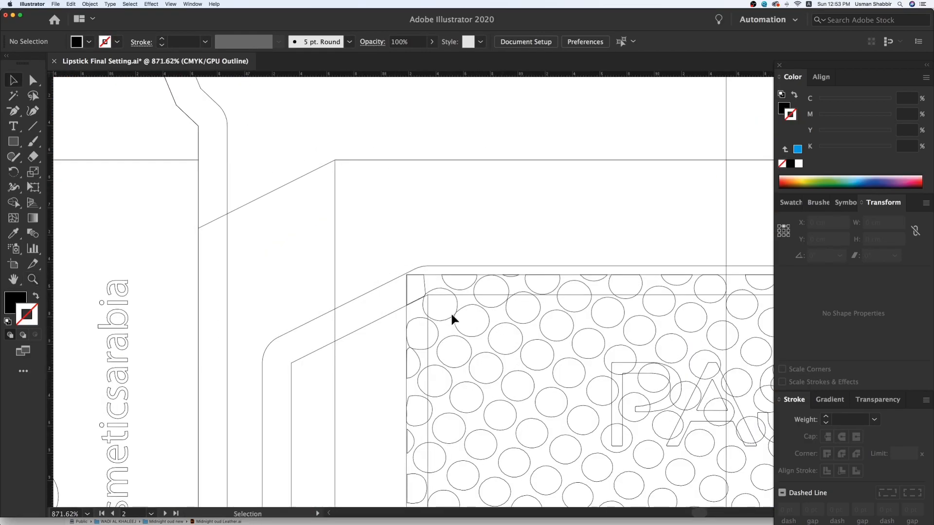
{"action": "left_click_drag", "start_coordinate": [427, 294], "coordinate": [335, 161]}
{"action": "left_click", "coordinate": [293, 111]}
{"action": "key", "text": "super+y"}
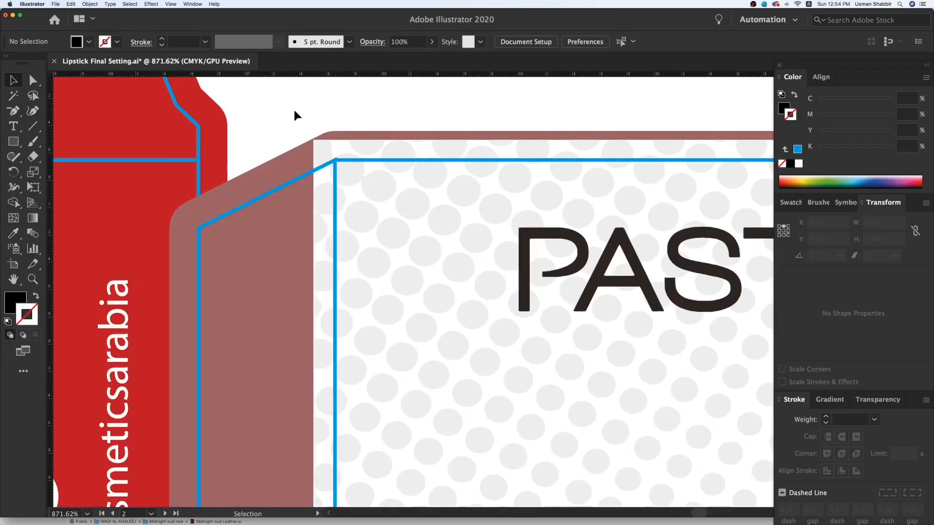
Step: Group the coral box artwork on the third artboard
{"action": "key", "text": "minus"}
{"action": "key", "text": "super+minus"}
{"action": "key", "text": "super+minus"}
{"action": "key", "text": "super+minus"}
{"action": "key", "text": "super+minus"}
{"action": "key", "text": "super+minus"}
{"action": "key", "text": "super+minus"}
{"action": "key", "text": "super+minus"}
{"action": "key", "text": "super+minus"}
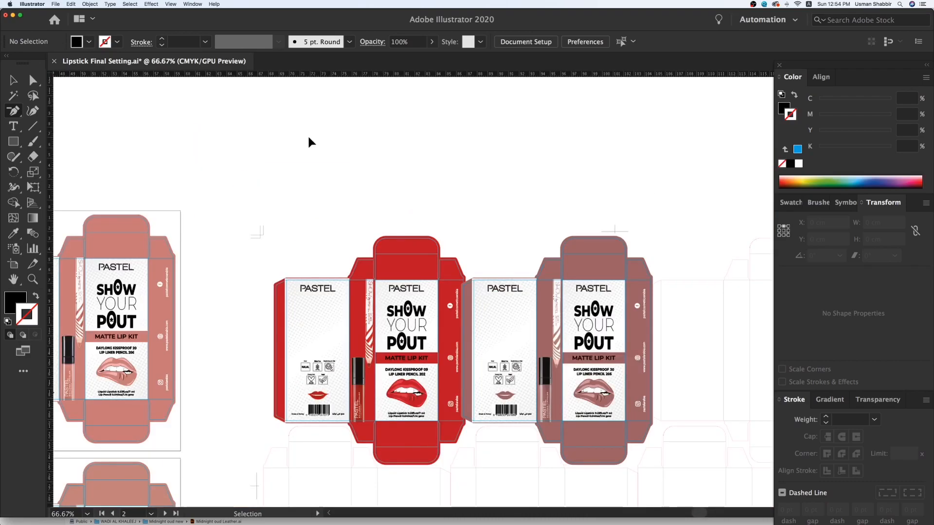
{"action": "key", "text": "v"}
{"action": "scroll", "coordinate": [199, 253], "scroll_direction": "down", "scroll_amount": 2}
{"action": "scroll", "coordinate": [200, 253], "scroll_direction": "left", "scroll_amount": 2}
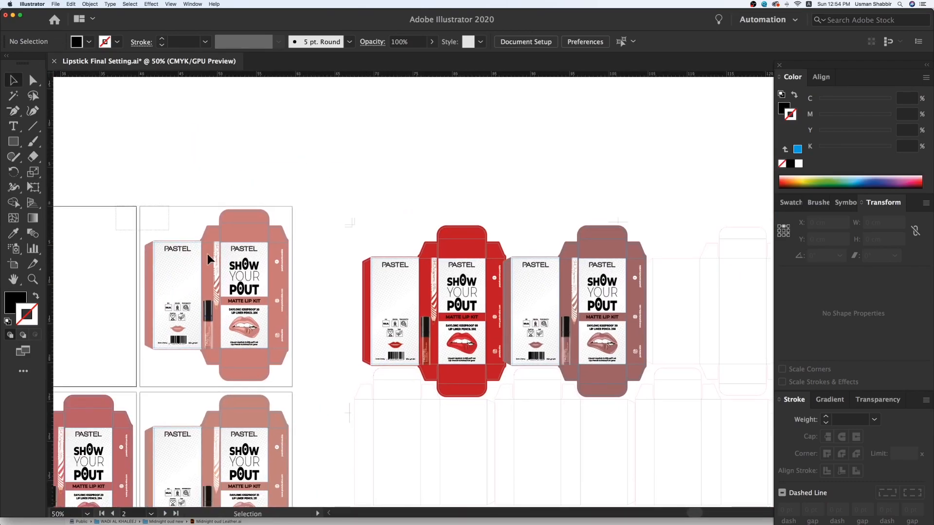
{"action": "left_click", "coordinate": [261, 322]}
{"action": "right_click", "coordinate": [261, 322]}
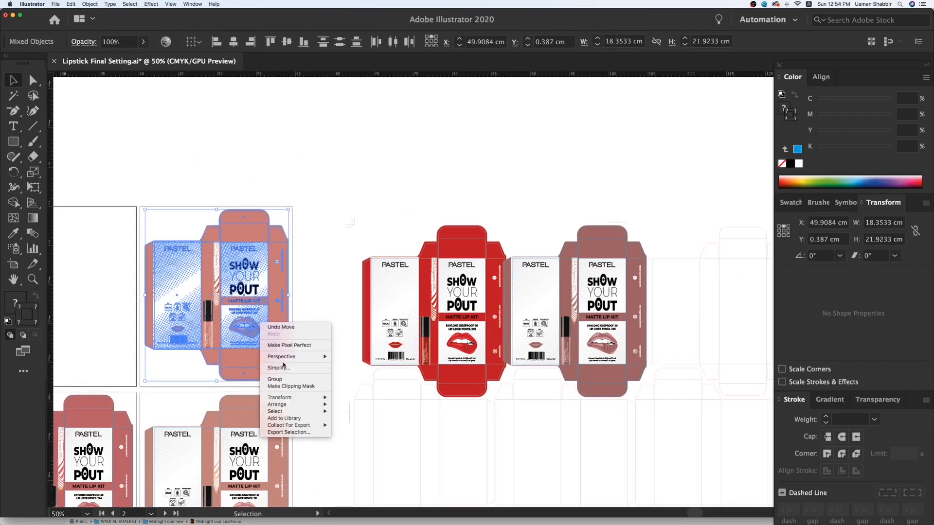
{"action": "left_click", "coordinate": [285, 380]}
{"action": "left_click", "coordinate": [322, 360]}
Step: Move the coral box group over the third slot in the die-line's upper row
{"action": "scroll", "coordinate": [323, 361], "scroll_direction": "right", "scroll_amount": 3}
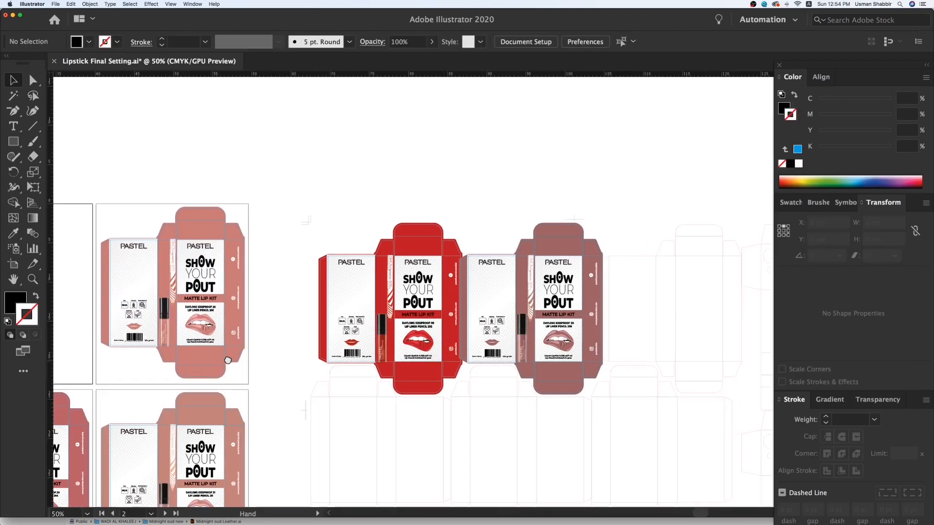
{"action": "left_click_drag", "start_coordinate": [108, 304], "coordinate": [611, 323]}
{"action": "left_click", "coordinate": [588, 232]}
Step: Snap the coral box's panel corner onto its die-line corner in outline view, and return to preview
{"action": "key", "text": "z"}
{"action": "left_click_drag", "start_coordinate": [563, 238], "coordinate": [606, 276]}
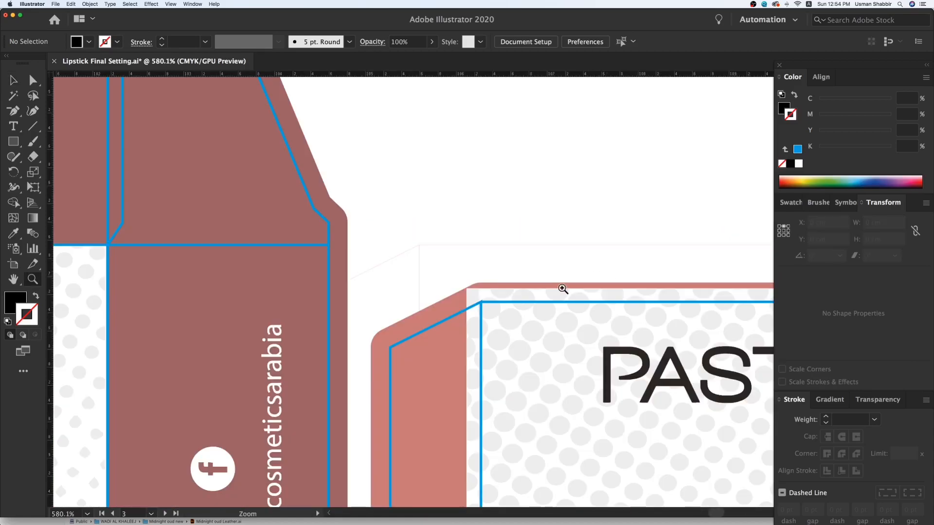
{"action": "key", "text": "super+y"}
{"action": "left_click_drag", "start_coordinate": [548, 337], "coordinate": [589, 380]}
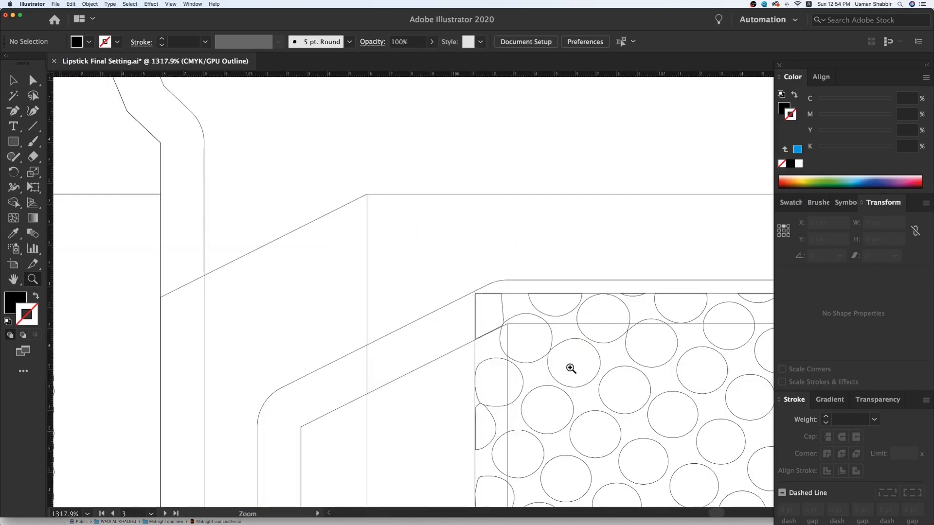
{"action": "left_click_drag", "start_coordinate": [508, 324], "coordinate": [366, 195]}
{"action": "left_click", "coordinate": [285, 142]}
{"action": "key", "text": "super+y"}
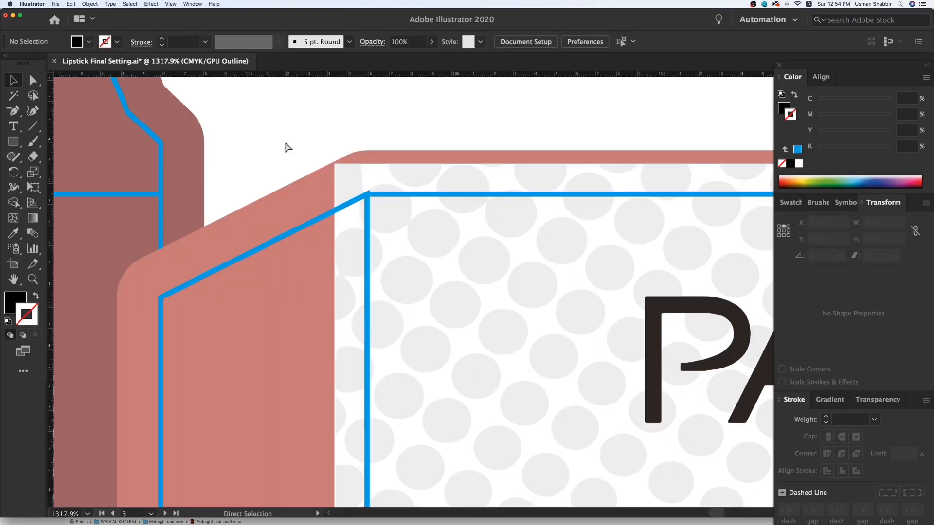
Step: Group the brown box artwork on the first artboard of the lower row
{"action": "key", "text": "super+minus"}
{"action": "key", "text": "super+minus"}
{"action": "key", "text": "super+minus"}
{"action": "key", "text": "super+minus"}
{"action": "key", "text": "super+minus"}
{"action": "key", "text": "super+minus"}
{"action": "key", "text": "super+minus"}
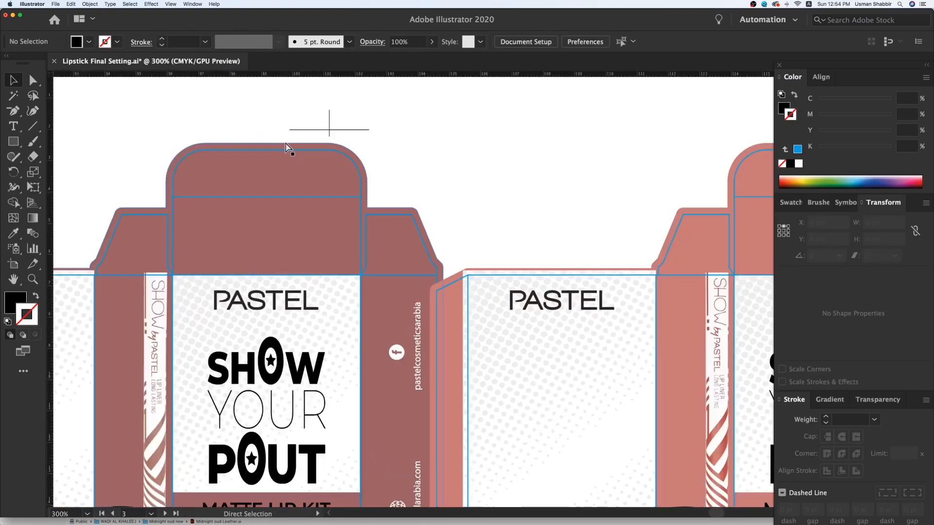
{"action": "key", "text": "super+minus"}
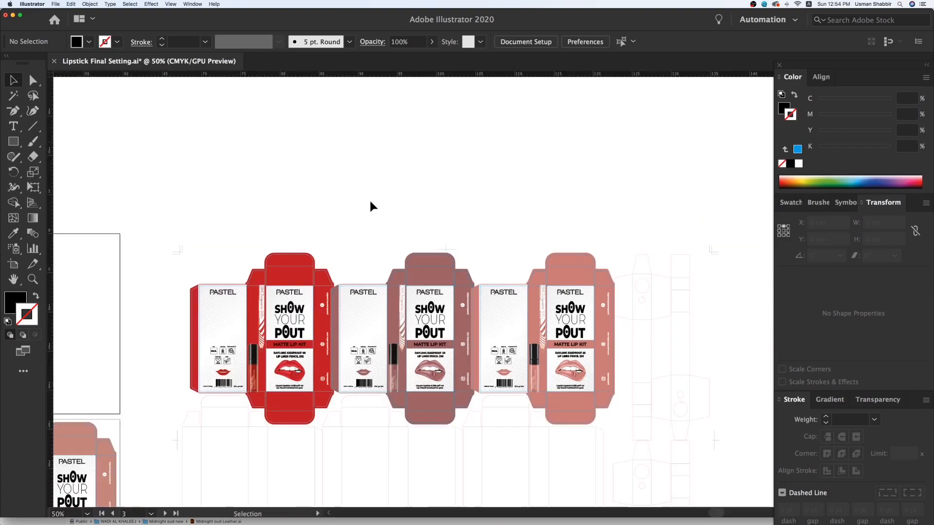
{"action": "left_click_drag", "start_coordinate": [449, 353], "coordinate": [500, 227]}
{"action": "left_click_drag", "start_coordinate": [411, 204], "coordinate": [532, 130]}
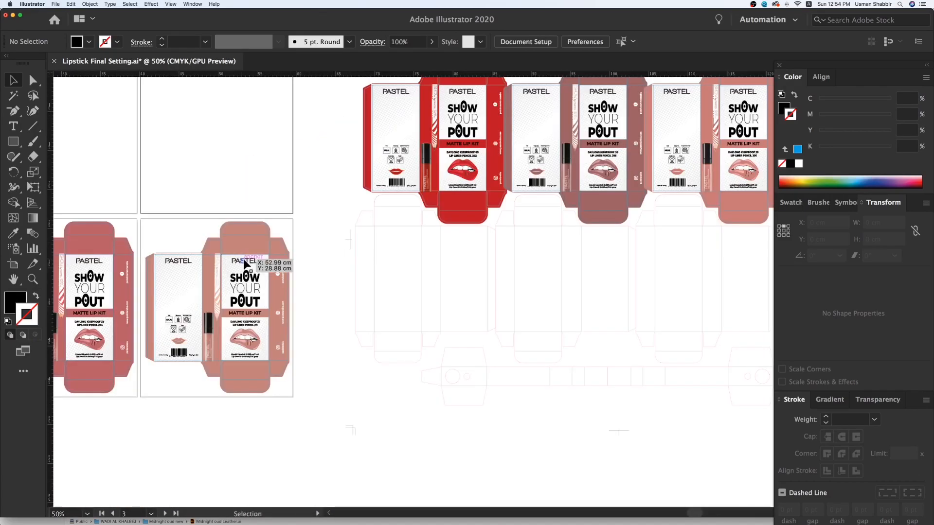
{"action": "key", "text": "super+minus"}
{"action": "scroll", "coordinate": [238, 282], "scroll_direction": "left", "scroll_amount": 5}
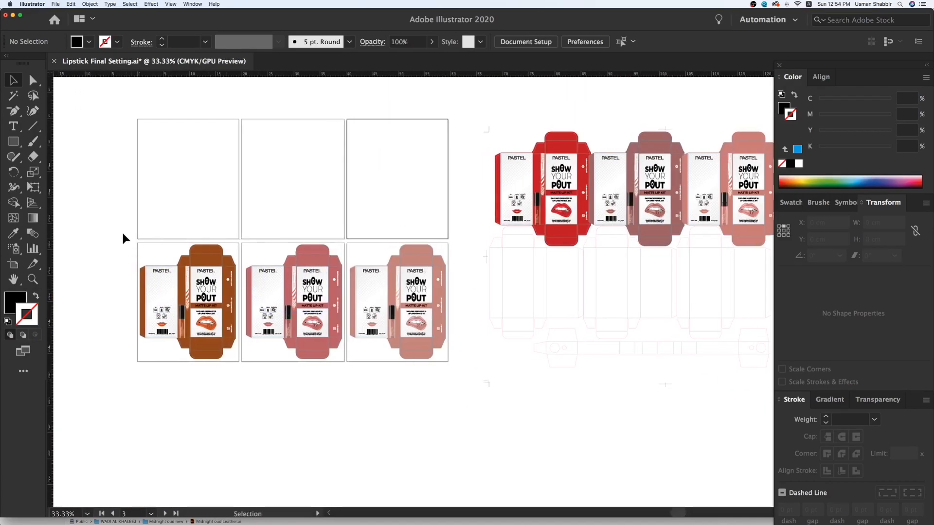
{"action": "left_click_drag", "start_coordinate": [235, 372], "coordinate": [239, 368]}
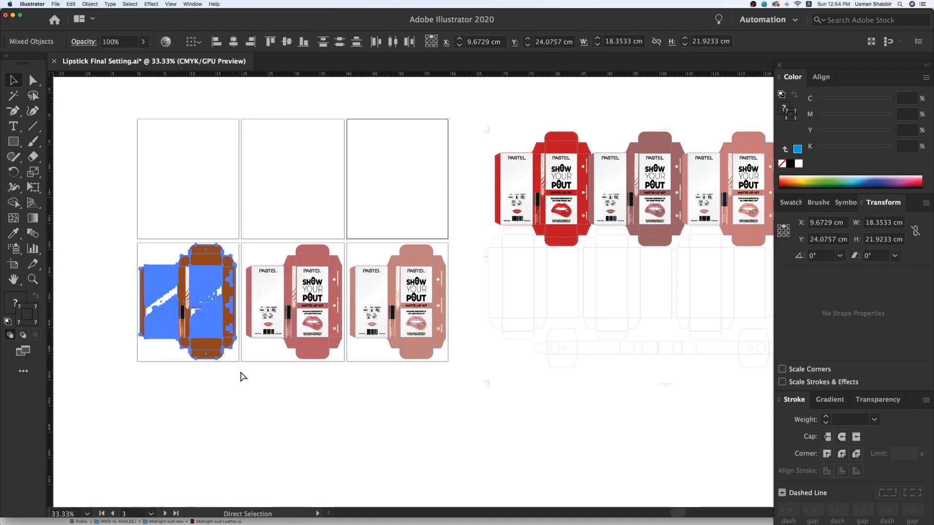
{"action": "left_click", "coordinate": [227, 390]}
Step: Rotate the brown box group 180° and move it over the first slot in the die-line's lower row
{"action": "left_click_drag", "start_coordinate": [186, 325], "coordinate": [503, 331]}
{"action": "left_click_drag", "start_coordinate": [557, 247], "coordinate": [504, 408]}
{"action": "left_click", "coordinate": [459, 236]}
{"action": "key", "text": "z"}
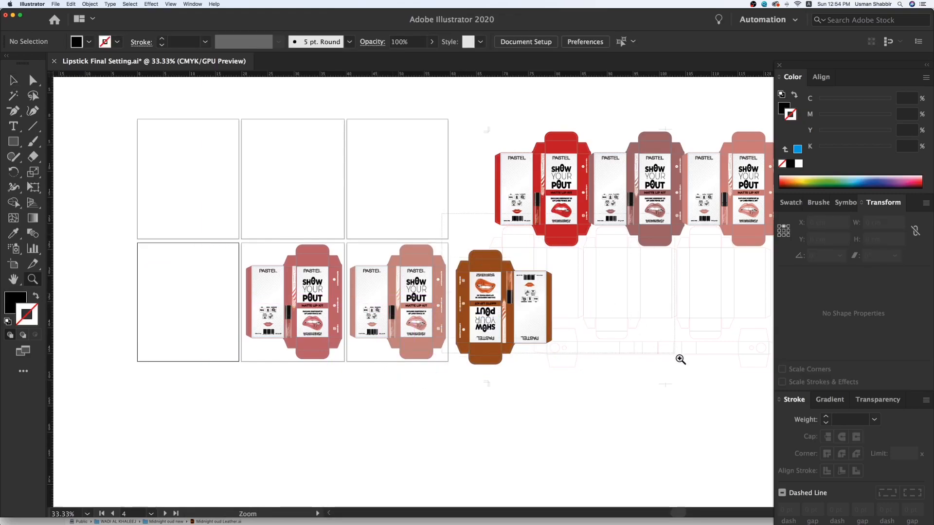
{"action": "left_click", "coordinate": [685, 367]}
{"action": "left_click_drag", "start_coordinate": [429, 366], "coordinate": [555, 384]}
{"action": "left_click", "coordinate": [528, 379]}
Step: Snap the brown box's panel corner onto its die-line corner in outline view, and return to preview
{"action": "key", "text": "z"}
{"action": "key", "text": "v"}
{"action": "key", "text": "super+y"}
{"action": "key", "text": "z"}
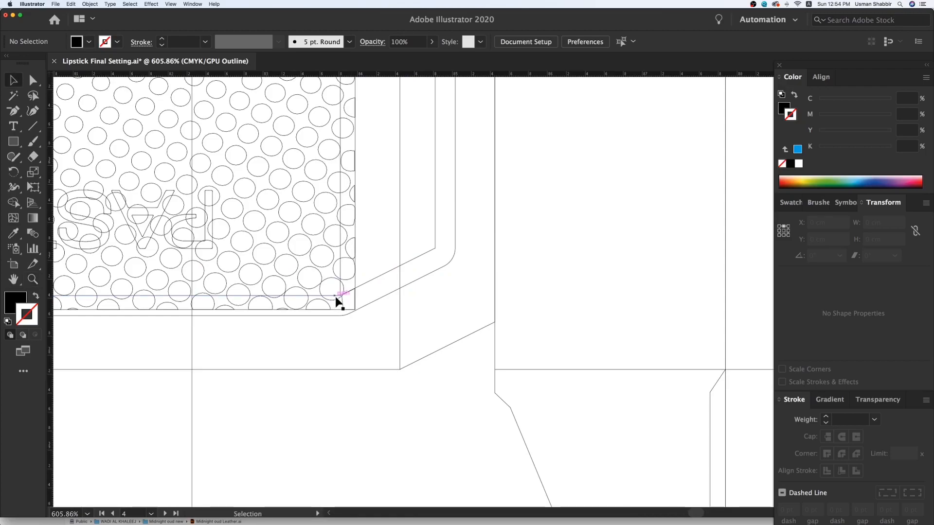
{"action": "left_click_drag", "start_coordinate": [340, 298], "coordinate": [400, 370]}
{"action": "left_click", "coordinate": [426, 400]}
{"action": "key", "text": "super+y"}
Step: Group the rose box artwork on the middle artboard of the lower row
{"action": "key", "text": "super+minus"}
{"action": "key", "text": "super+minus"}
{"action": "key", "text": "super+minus"}
{"action": "key", "text": "super+minus"}
{"action": "key", "text": "super+minus"}
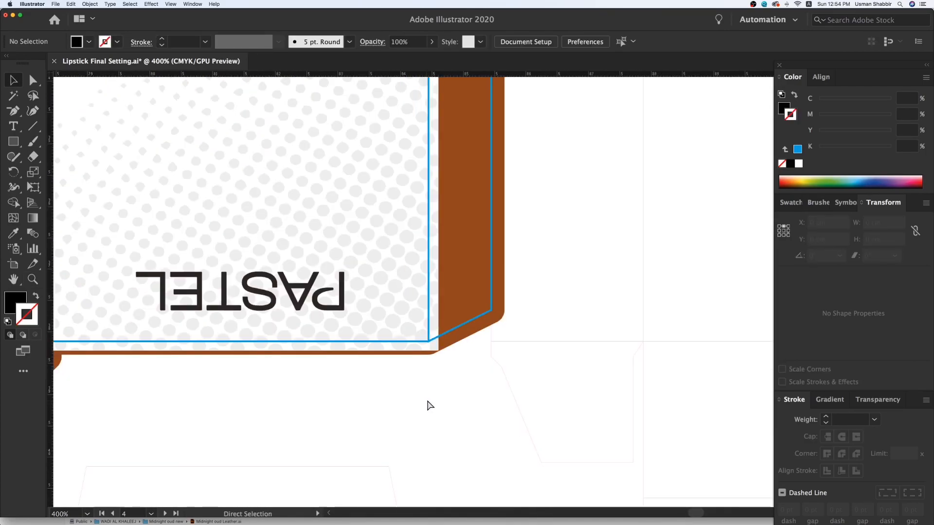
{"action": "key", "text": "super+minus"}
{"action": "key", "text": "super+minus"}
{"action": "key", "text": "super+minus"}
{"action": "key", "text": "super+minus"}
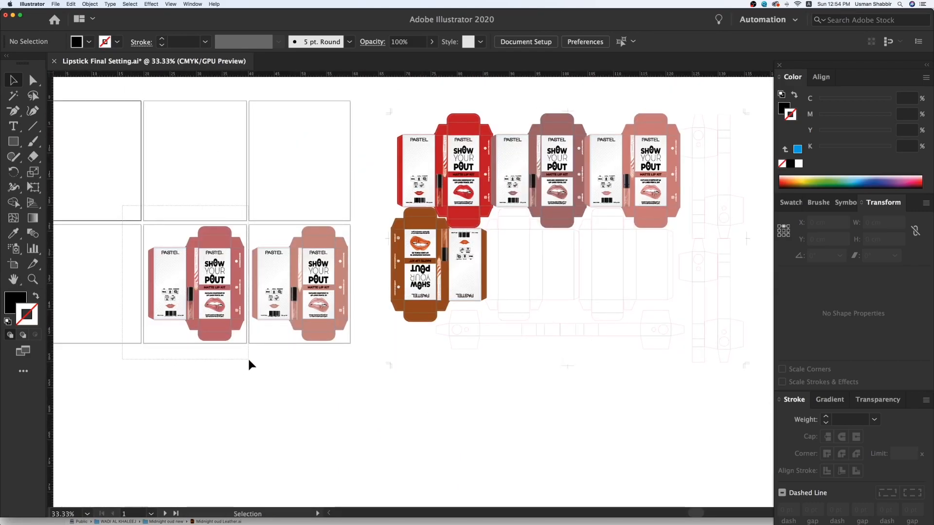
{"action": "left_click_drag", "start_coordinate": [248, 359], "coordinate": [248, 360]}
{"action": "right_click", "coordinate": [208, 294]}
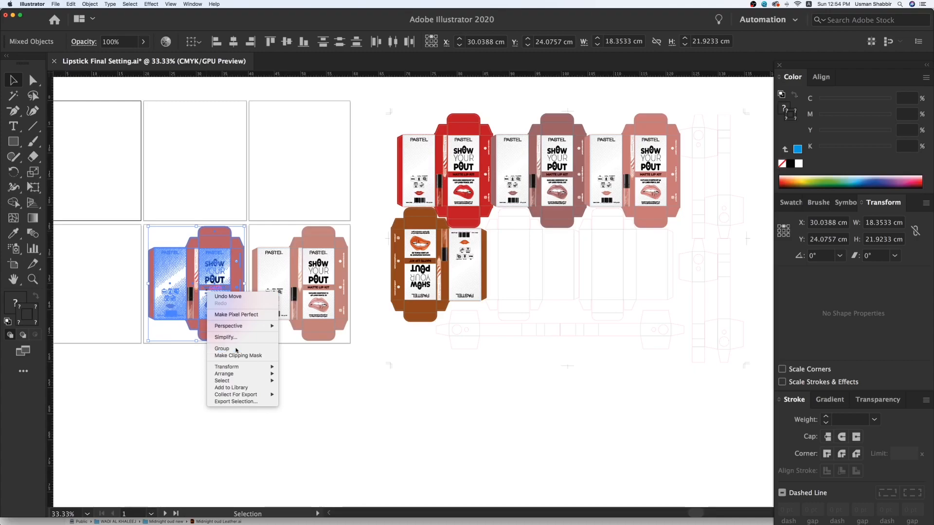
{"action": "left_click", "coordinate": [237, 349]}
Step: Rotate the rose box group 180° and move it over the second slot in the die-line's lower row
{"action": "left_click_drag", "start_coordinate": [248, 225], "coordinate": [146, 341]}
{"action": "left_click", "coordinate": [244, 372]}
{"action": "left_click_drag", "start_coordinate": [228, 317], "coordinate": [562, 368]}
{"action": "left_click", "coordinate": [554, 373]}
Step: Snap the rose box's panel corner onto its die-line corner in outline view, and return to preview
{"action": "key", "text": "z"}
{"action": "left_click_drag", "start_coordinate": [554, 219], "coordinate": [597, 247]}
{"action": "key", "text": "super+y"}
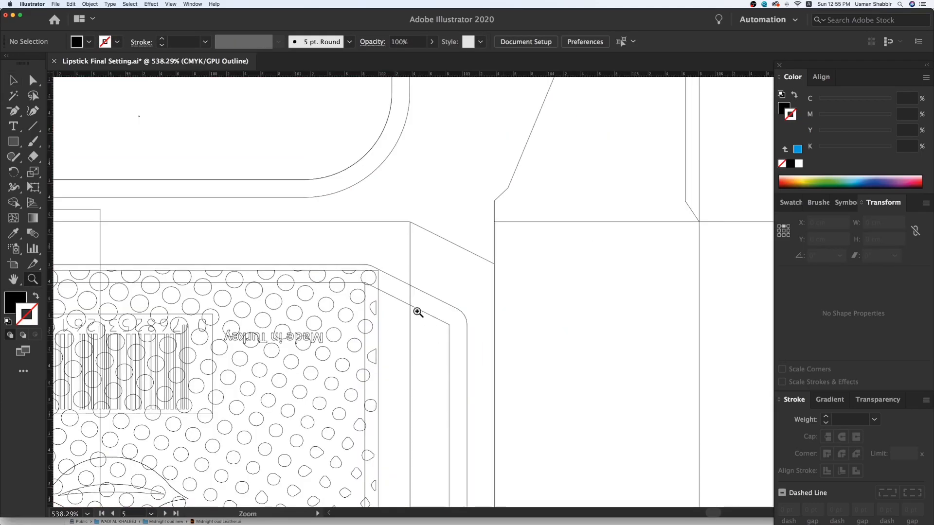
{"action": "left_click_drag", "start_coordinate": [365, 288], "coordinate": [411, 227]}
{"action": "left_click", "coordinate": [450, 183]}
{"action": "key", "text": "super+y"}
Step: Group the remaining dusty pink box artwork on the last artboard
{"action": "key", "text": "super+minus"}
{"action": "key", "text": "super+minus"}
{"action": "key", "text": "super+minus"}
{"action": "key", "text": "super+minus"}
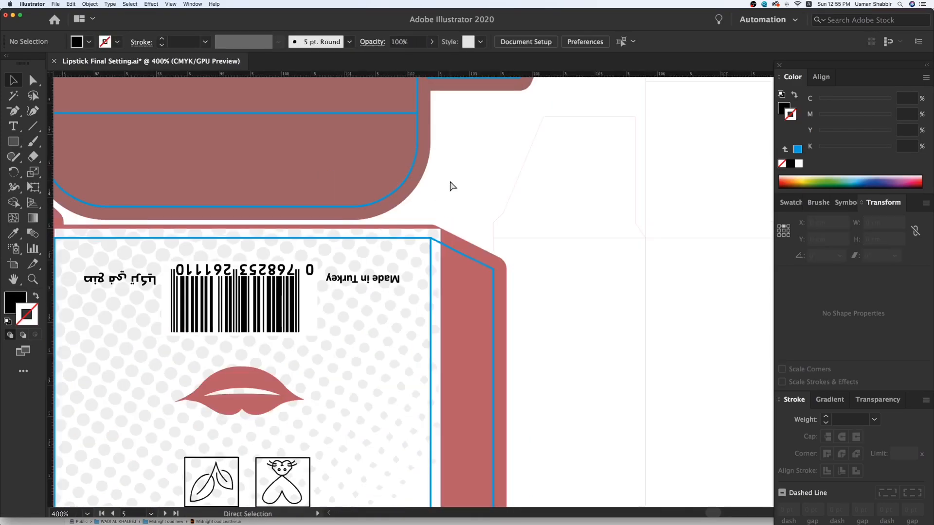
{"action": "key", "text": "super+minus"}
{"action": "key", "text": "super+minus"}
{"action": "key", "text": "super+minus"}
{"action": "key", "text": "super+minus"}
{"action": "key", "text": "super+minus"}
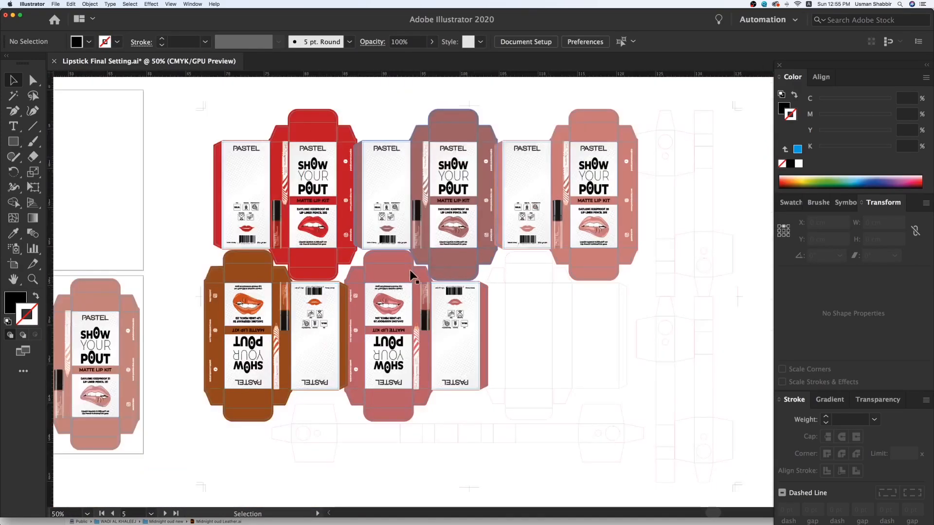
{"action": "key", "text": "super+a"}
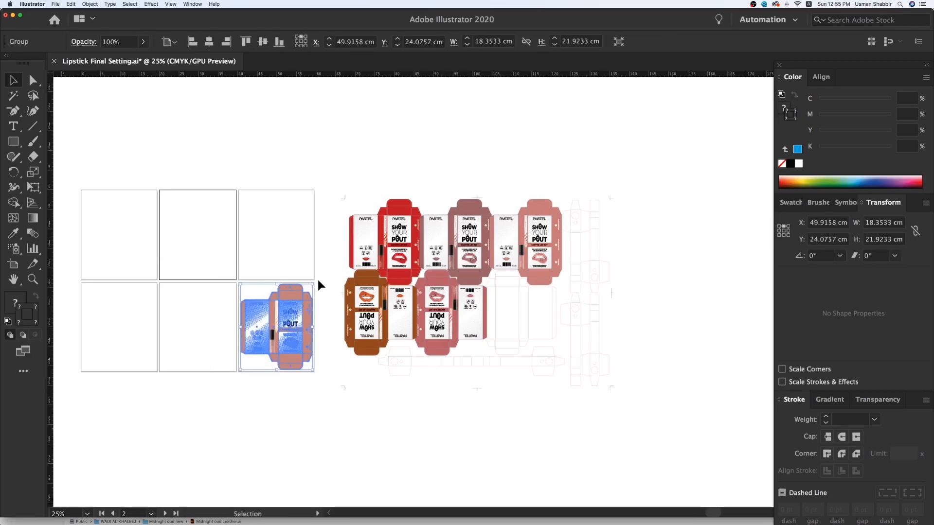
Step: Rotate the dusty pink box group 180° and move it over the third slot in the die-line's lower row
{"action": "left_click_drag", "start_coordinate": [316, 279], "coordinate": [185, 415]}
{"action": "left_click", "coordinate": [306, 407]}
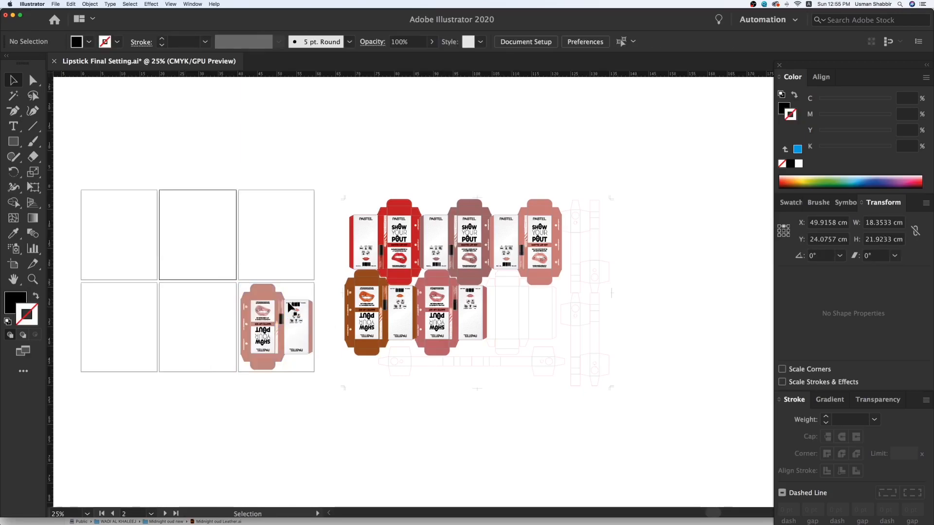
{"action": "left_click_drag", "start_coordinate": [299, 323], "coordinate": [533, 315]}
{"action": "left_click", "coordinate": [633, 310]}
Step: Snap the dusty pink box's panel corner onto its die-line corner in outline view, and return to preview
{"action": "key", "text": "z"}
{"action": "left_click_drag", "start_coordinate": [530, 275], "coordinate": [570, 301]}
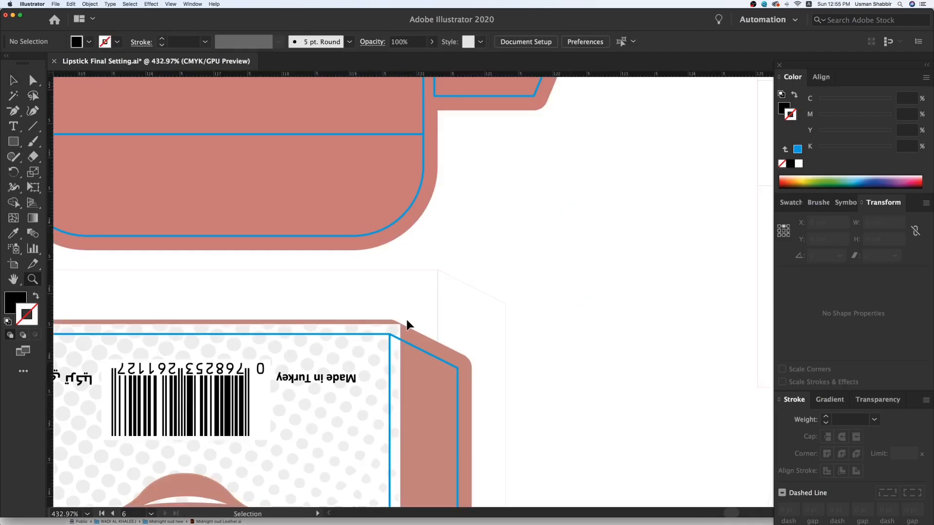
{"action": "key", "text": "super+y"}
{"action": "left_click_drag", "start_coordinate": [368, 246], "coordinate": [570, 404]}
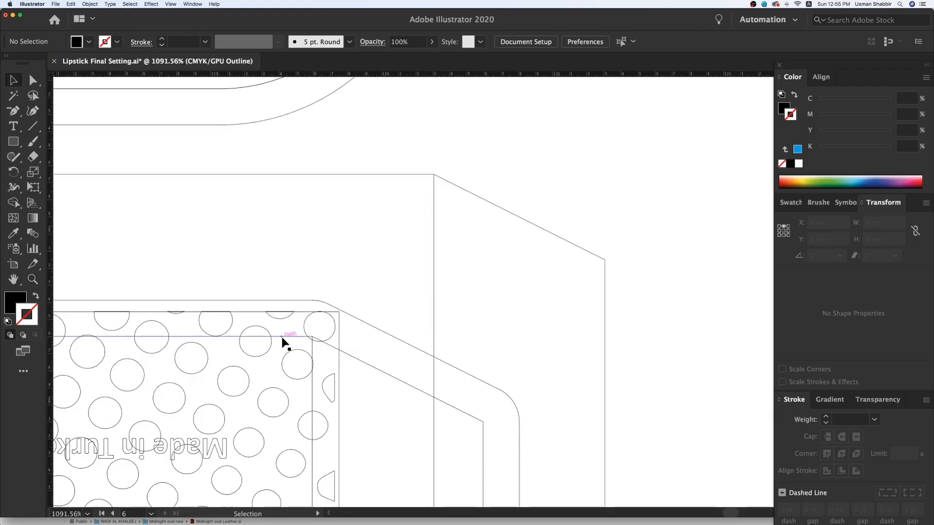
{"action": "left_click_drag", "start_coordinate": [313, 337], "coordinate": [438, 176]}
{"action": "left_click", "coordinate": [492, 165]}
{"action": "key", "text": "super+y"}
{"action": "key", "text": "super+minus"}
{"action": "key", "text": "super+minus"}
{"action": "key", "text": "super+minus"}
{"action": "key", "text": "super+minus"}
{"action": "key", "text": "super+minus"}
{"action": "key", "text": "super+minus"}
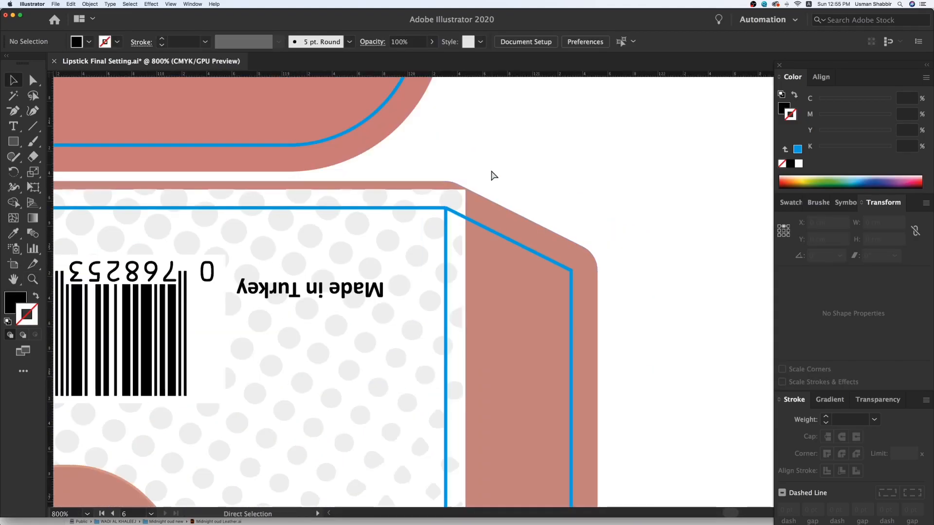
{"action": "key", "text": "super+minus"}
{"action": "key", "text": "super+minus"}
{"action": "key", "text": "super+minus"}
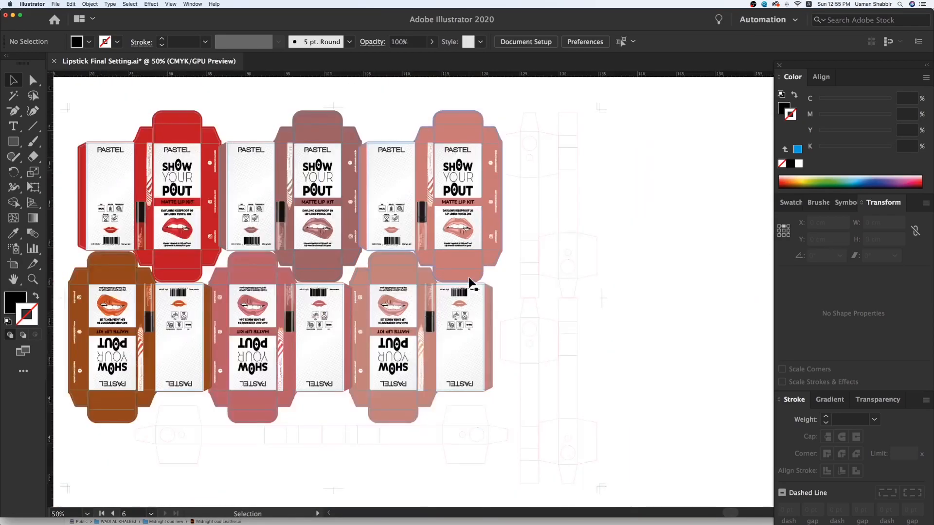
Step: Draw a new artboard about 73.5 by 53 cm around the whole die-line sheet with all six boxes
{"action": "left_click_drag", "start_coordinate": [325, 274], "coordinate": [349, 276]}
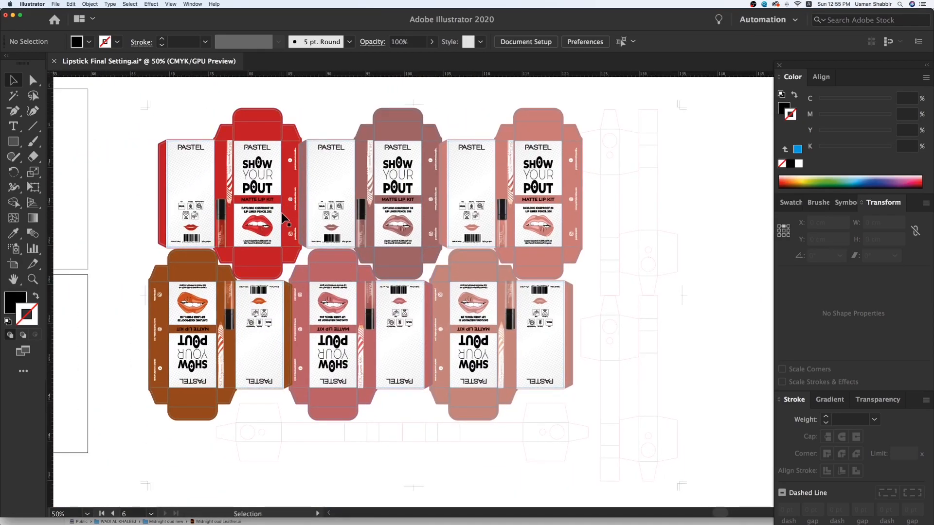
{"action": "key", "text": "super+minus"}
{"action": "key", "text": "super+minus"}
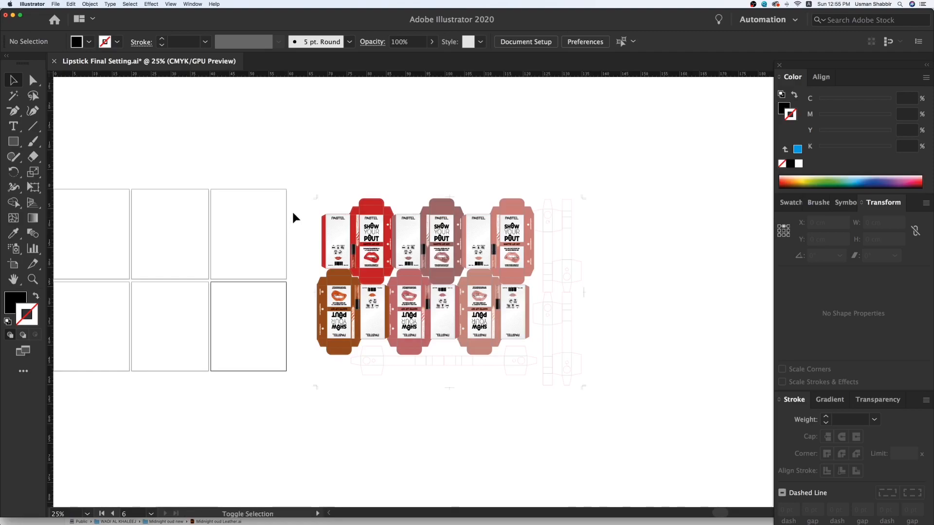
{"action": "key", "text": "shift+o"}
{"action": "left_click_drag", "start_coordinate": [305, 187], "coordinate": [592, 395]}
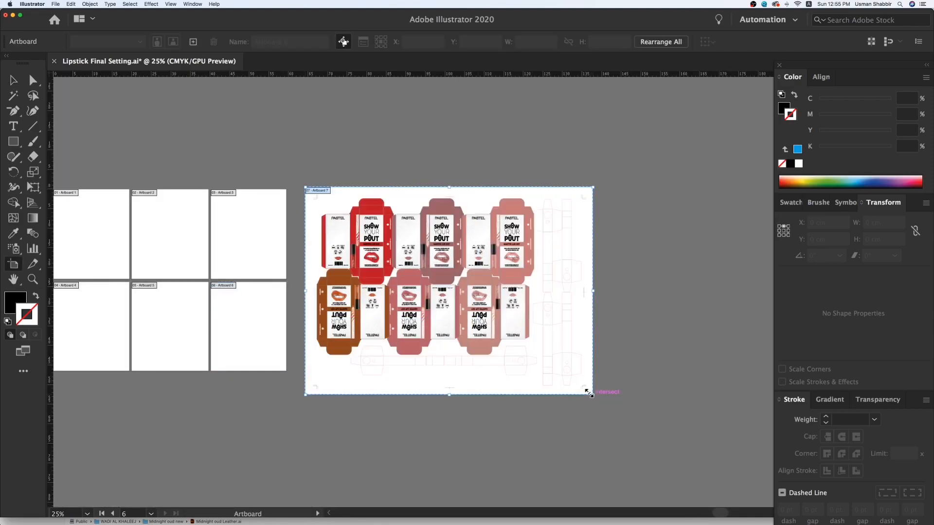
Step: Delete the new sheet's six empty neighbouring artboards and leave artboard editing
{"action": "key", "text": "Delete"}
{"action": "key", "text": "Delete"}
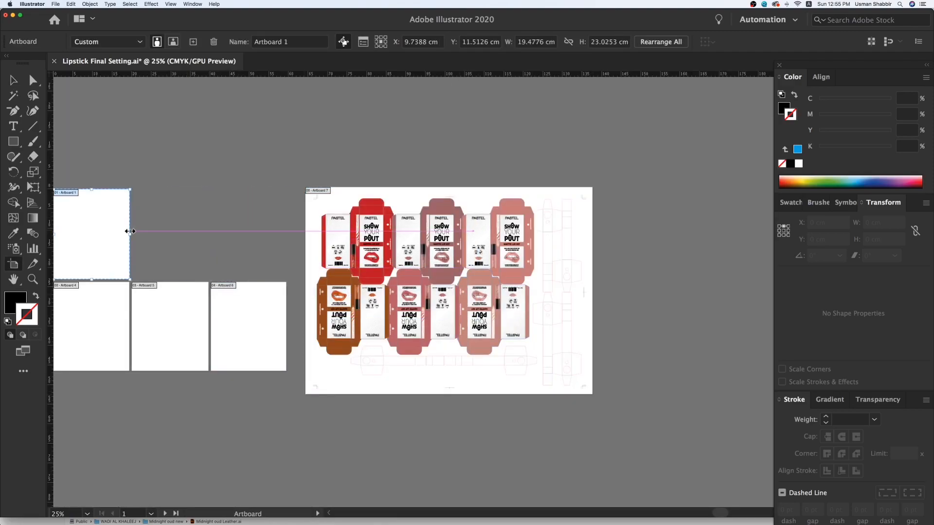
{"action": "key", "text": "Delete"}
{"action": "key", "text": "Delete"}
{"action": "key", "text": "Delete"}
{"action": "key", "text": "Delete"}
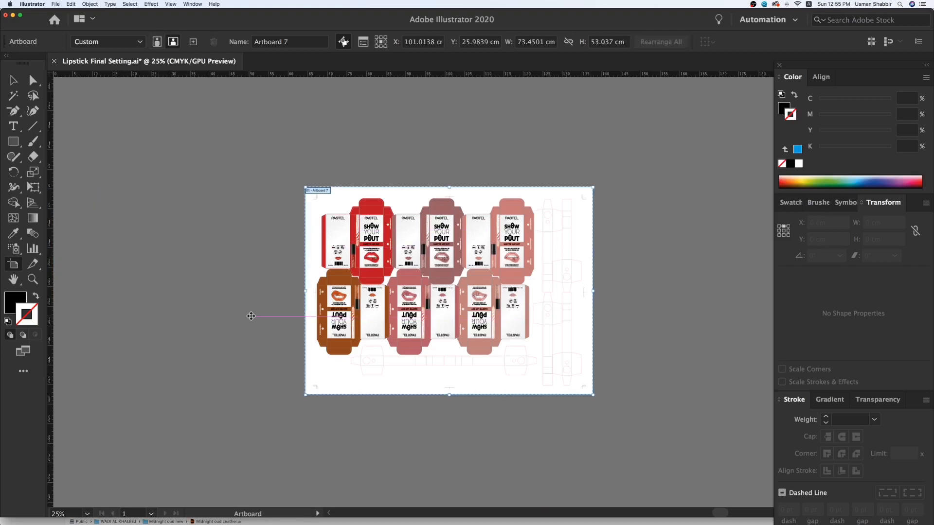
{"action": "key", "text": "Escape"}
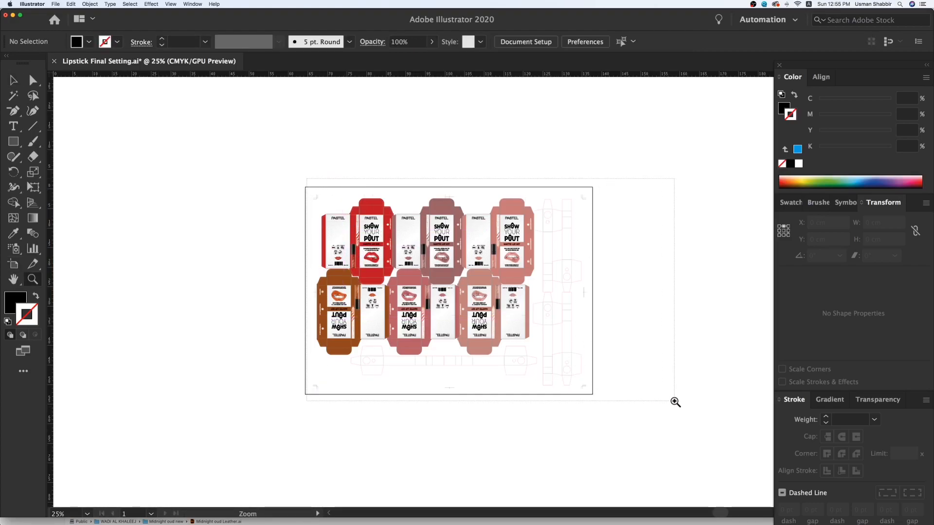
Step: Examine where the mauve box's glue flap overlaps the red box's side panel on the upper row
{"action": "left_click", "coordinate": [675, 401]}
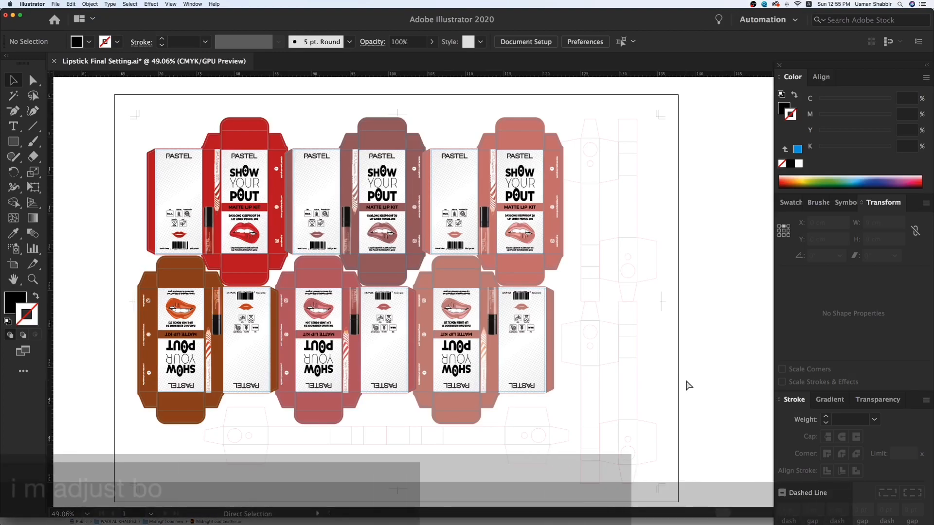
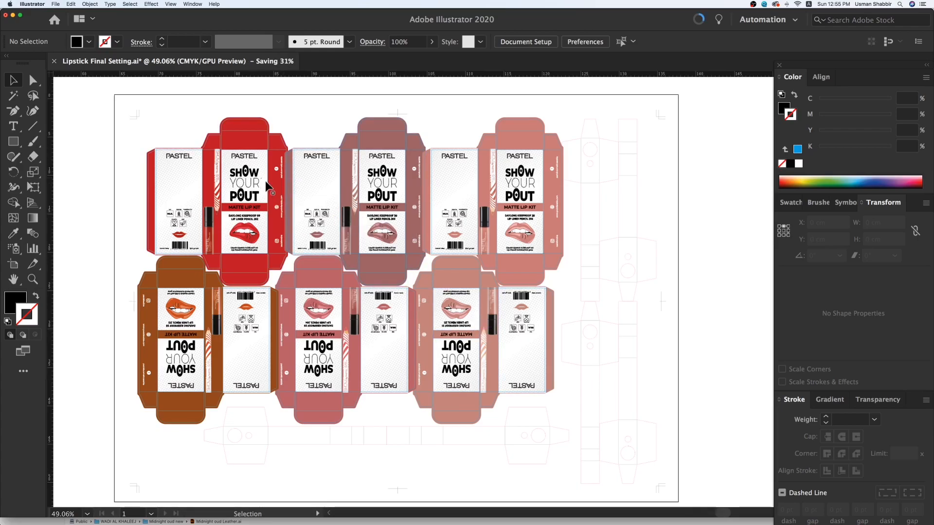
{"action": "left_click", "coordinate": [386, 260]}
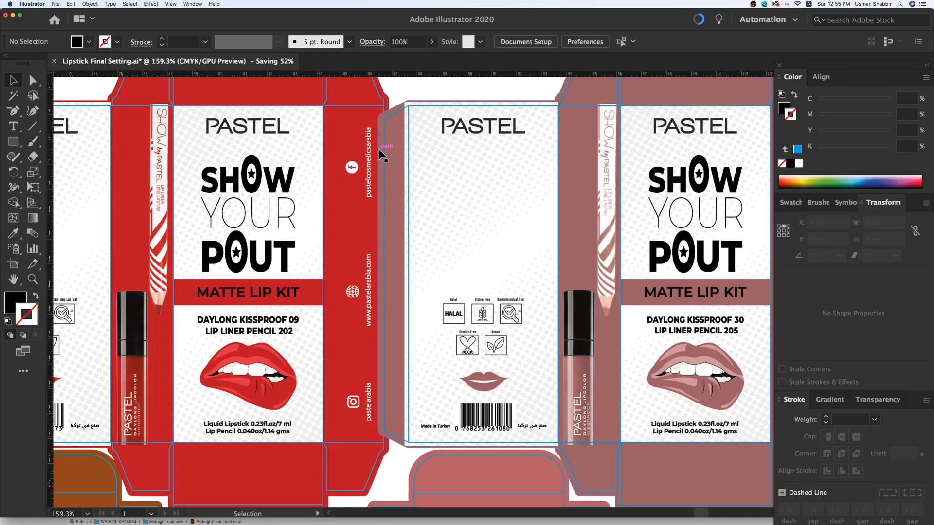
{"action": "left_click_drag", "start_coordinate": [369, 99], "coordinate": [401, 214]}
{"action": "key", "text": "v"}
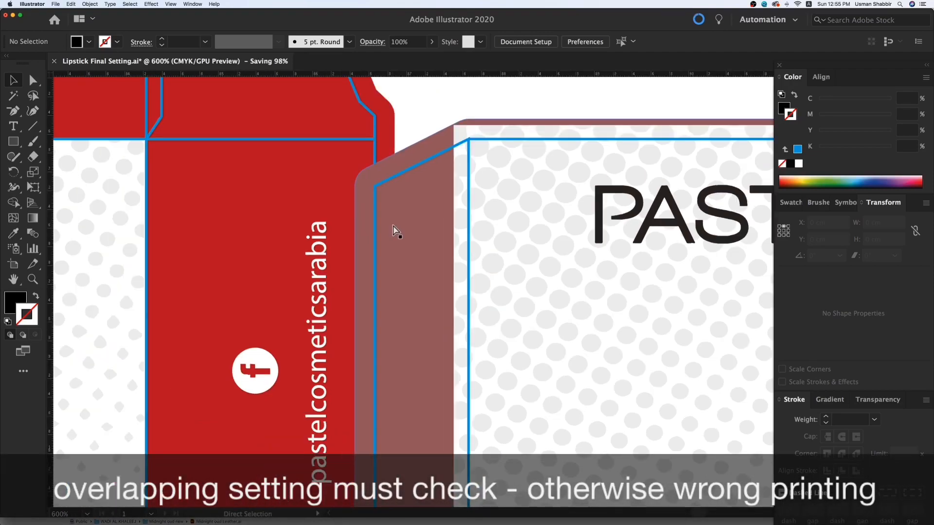
{"action": "key", "text": "super+minus"}
{"action": "key", "text": "super+minus"}
{"action": "key", "text": "super+minus"}
{"action": "key", "text": "super+minus"}
{"action": "key", "text": "super+minus"}
{"action": "key", "text": "super+minus"}
{"action": "left_click_drag", "start_coordinate": [482, 391], "coordinate": [343, 319]}
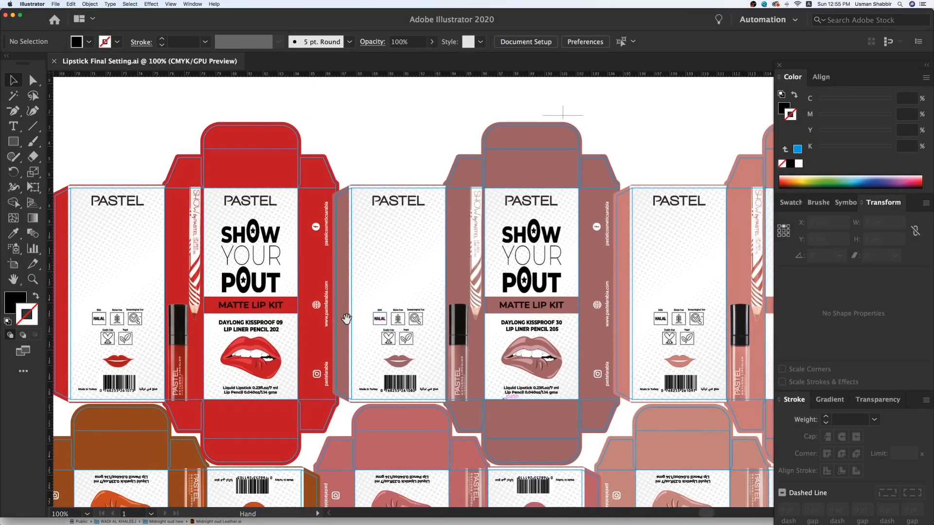
Step: Isolate the mauve box's background path and draw a rectangle about 3.2 by 15.8 cm over its overlap with the red box
{"action": "double_click", "coordinate": [339, 217]}
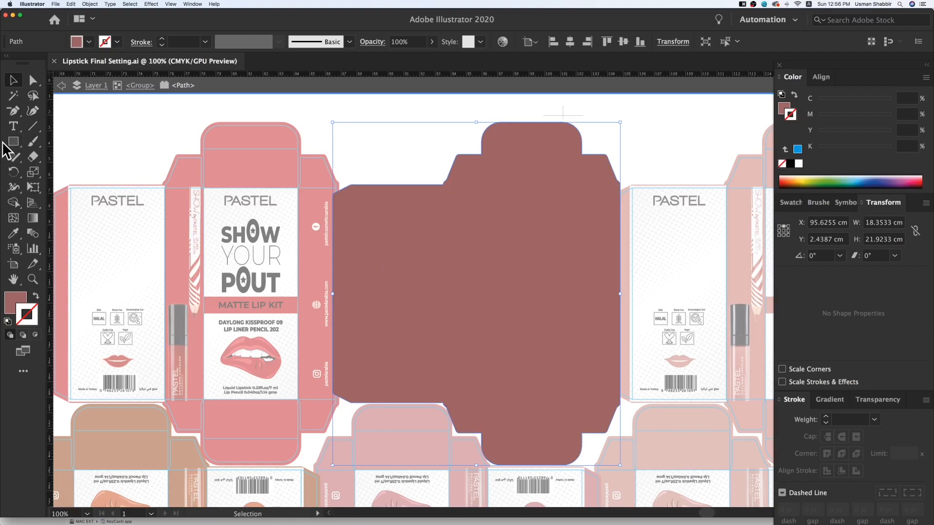
{"action": "left_click_drag", "start_coordinate": [290, 165], "coordinate": [339, 414]}
{"action": "key", "text": "v"}
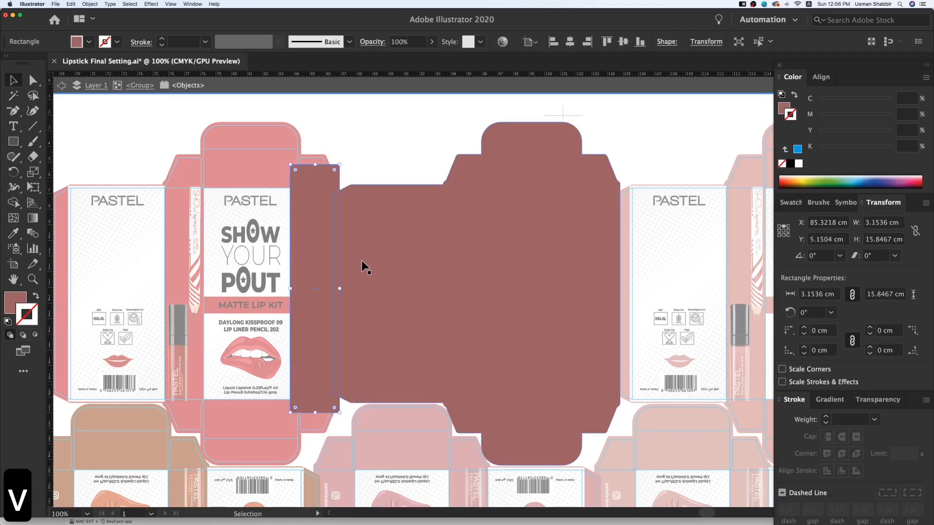
Step: Subtract the rectangle from the mauve background shape with Pathfinder's Minus Front and exit isolation mode
{"action": "left_click", "coordinate": [361, 260], "text": "shift"}
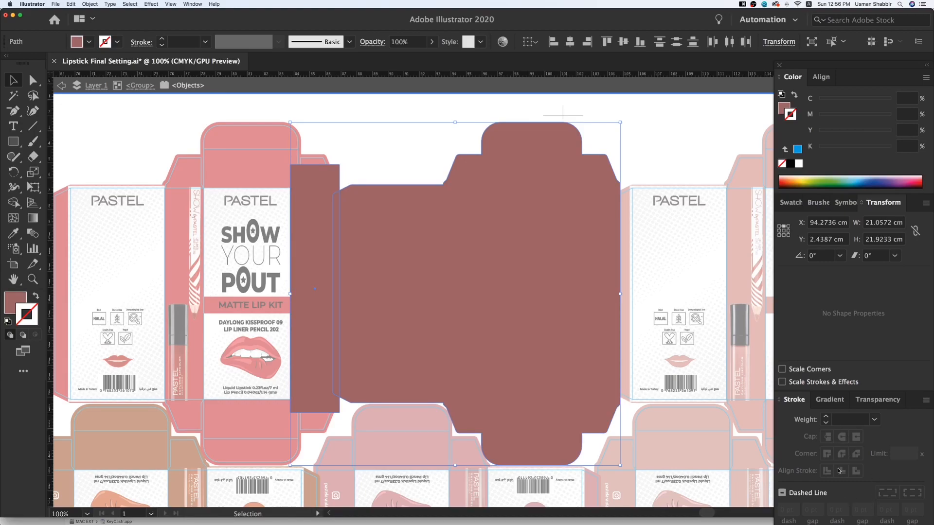
{"action": "left_click", "coordinate": [791, 205]}
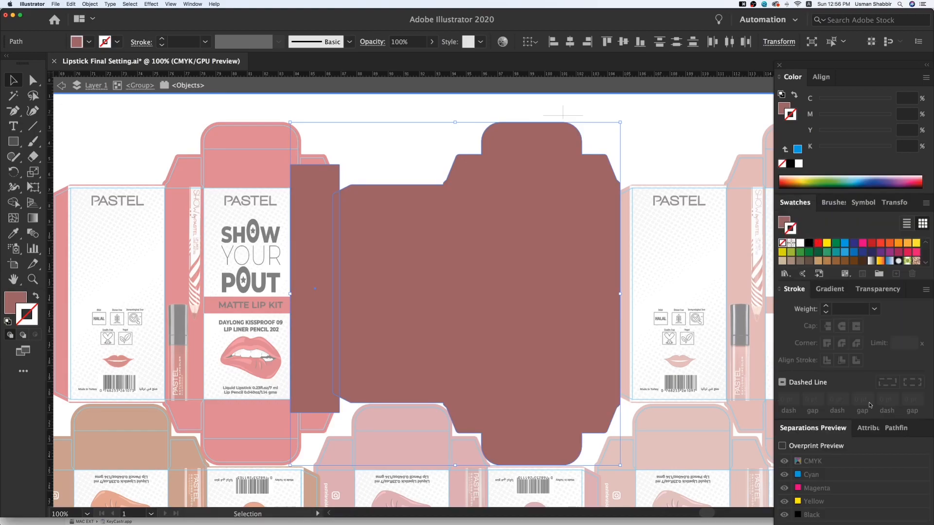
{"action": "left_click", "coordinate": [781, 289]}
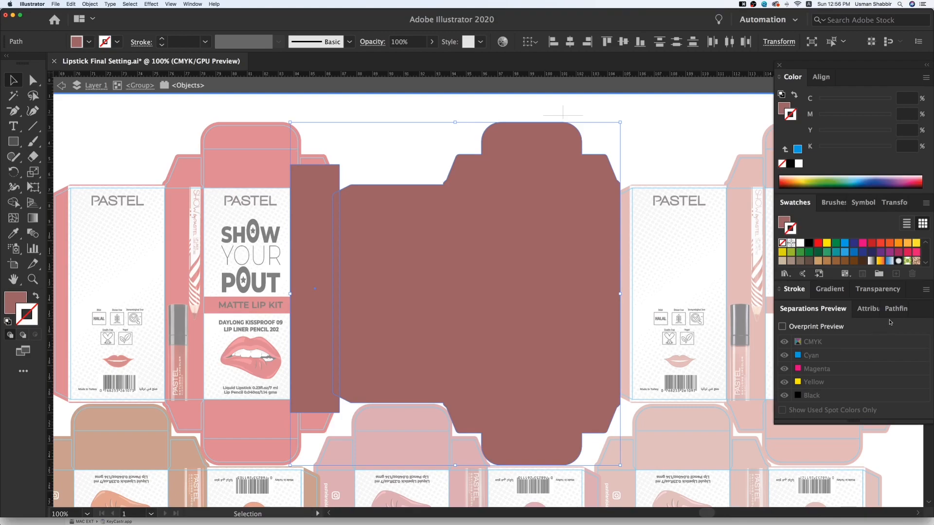
{"action": "left_click", "coordinate": [895, 309]}
{"action": "left_click", "coordinate": [809, 345]}
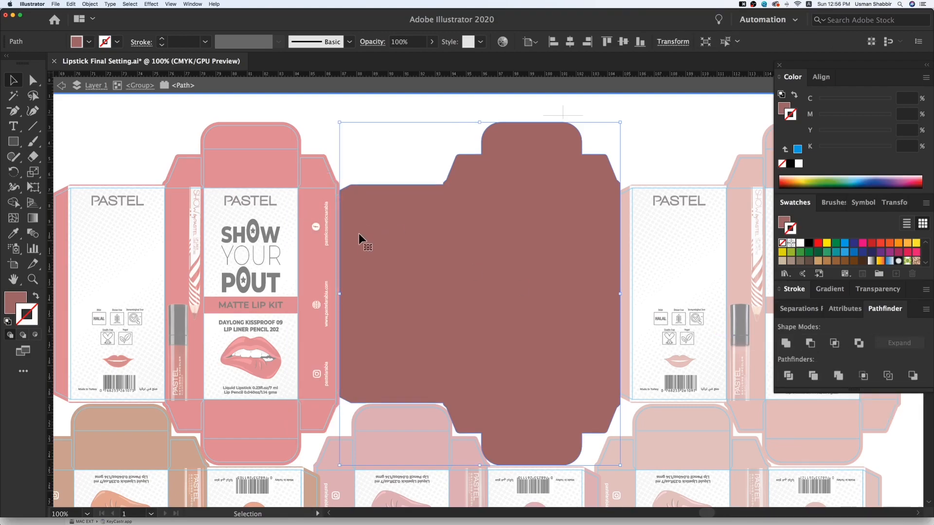
{"action": "double_click", "coordinate": [358, 171]}
{"action": "key", "text": "v"}
Step: Isolate the salmon box's background path and draw a rectangle over its glue flap's overlap with the mauve box
{"action": "key", "text": "space"}
{"action": "left_click_drag", "start_coordinate": [415, 270], "coordinate": [312, 260]}
{"action": "double_click", "coordinate": [522, 229]}
{"action": "left_click", "coordinate": [522, 228]}
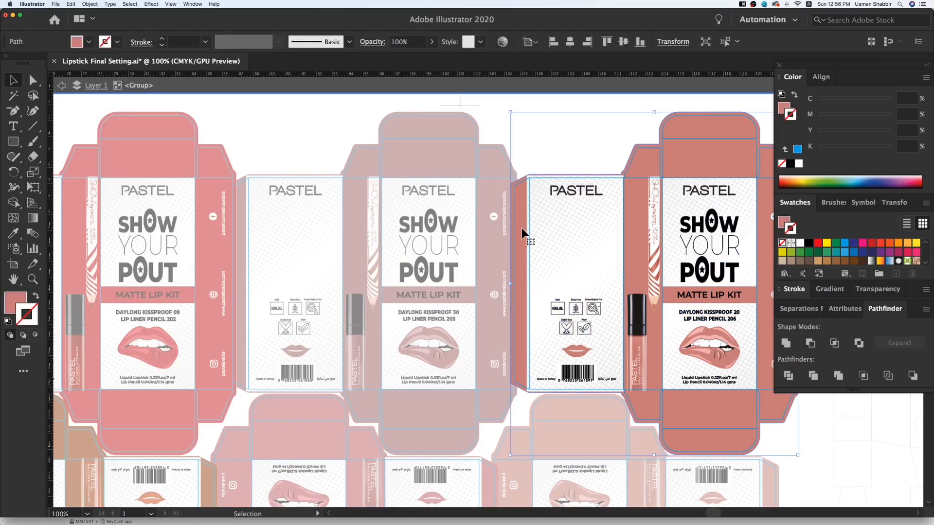
{"action": "double_click", "coordinate": [521, 228]}
{"action": "left_click_drag", "start_coordinate": [471, 148], "coordinate": [518, 401]}
{"action": "key", "text": "v"}
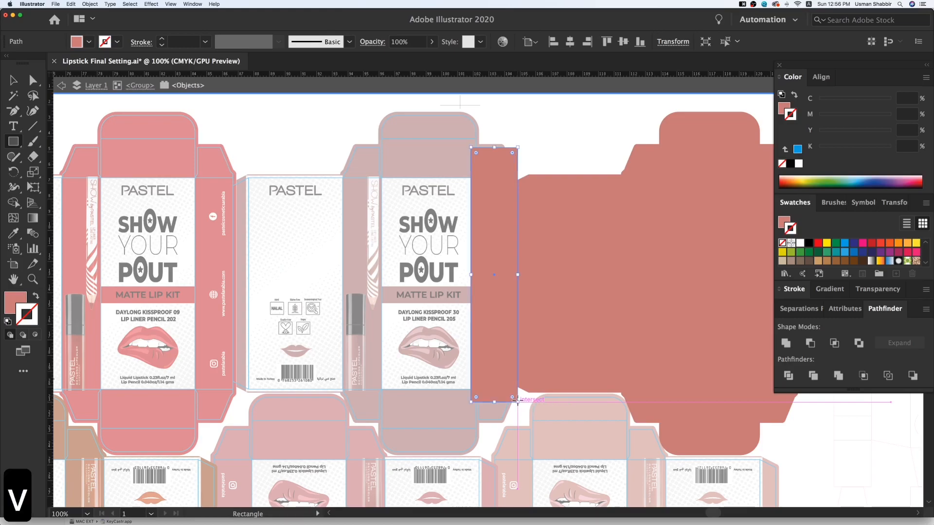
Step: Trim the salmon background shape by subtracting the rectangle with Minus Front, and exit isolation mode
{"action": "left_click", "coordinate": [579, 351], "text": "shift"}
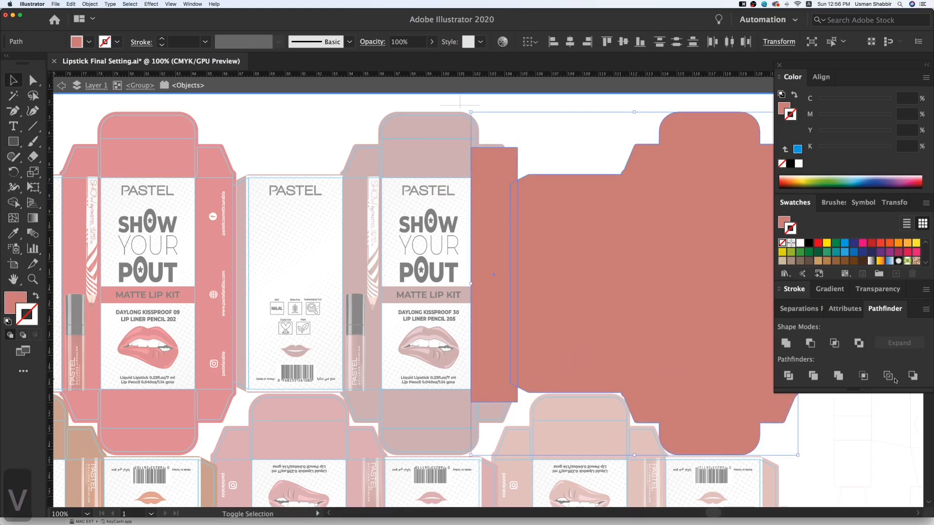
{"action": "left_click", "coordinate": [811, 347]}
{"action": "key", "text": "v"}
{"action": "double_click", "coordinate": [618, 128]}
{"action": "key", "text": "v"}
Step: Isolate the rose box's background path in the lower row and draw a rectangle over its flap's overlap with the dusty pink box
{"action": "key", "text": "space"}
{"action": "left_click_drag", "start_coordinate": [577, 208], "coordinate": [574, 205]}
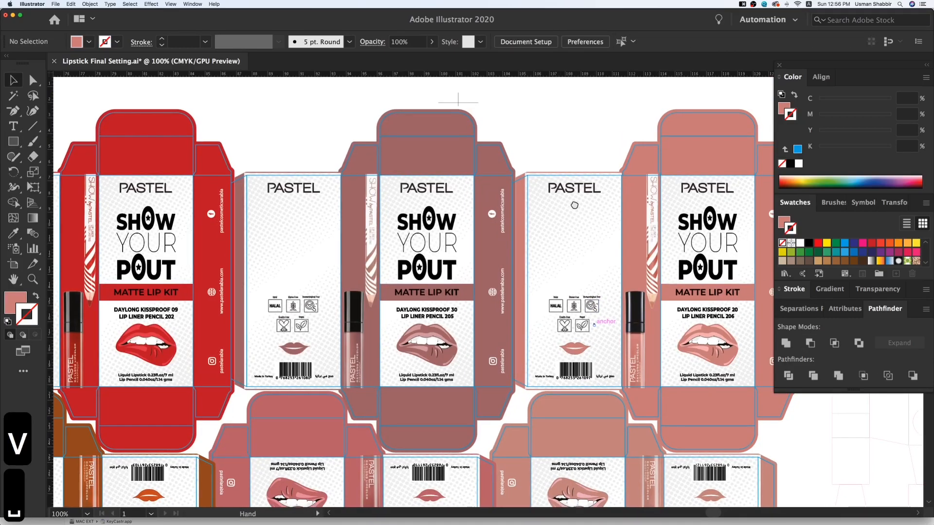
{"action": "scroll", "coordinate": [574, 205], "scroll_direction": "down", "scroll_amount": 10}
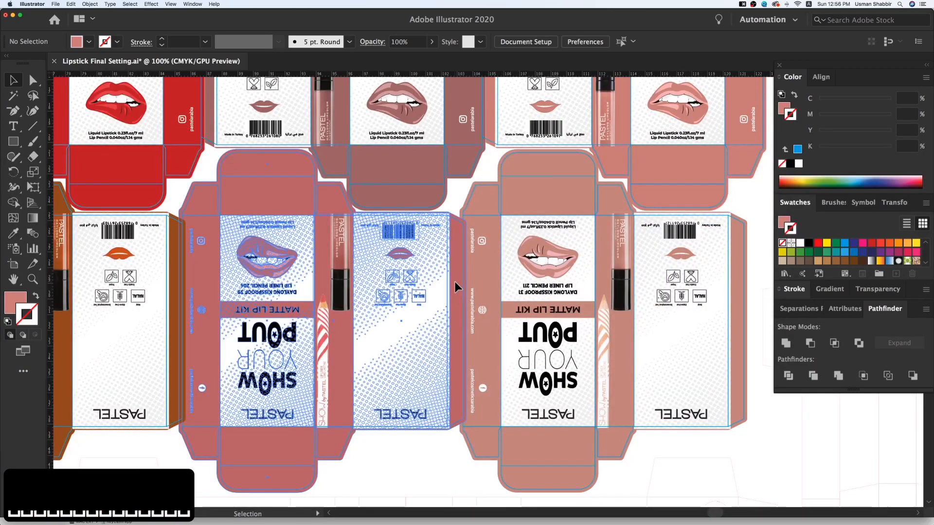
{"action": "double_click", "coordinate": [455, 279]}
{"action": "double_click", "coordinate": [456, 280]}
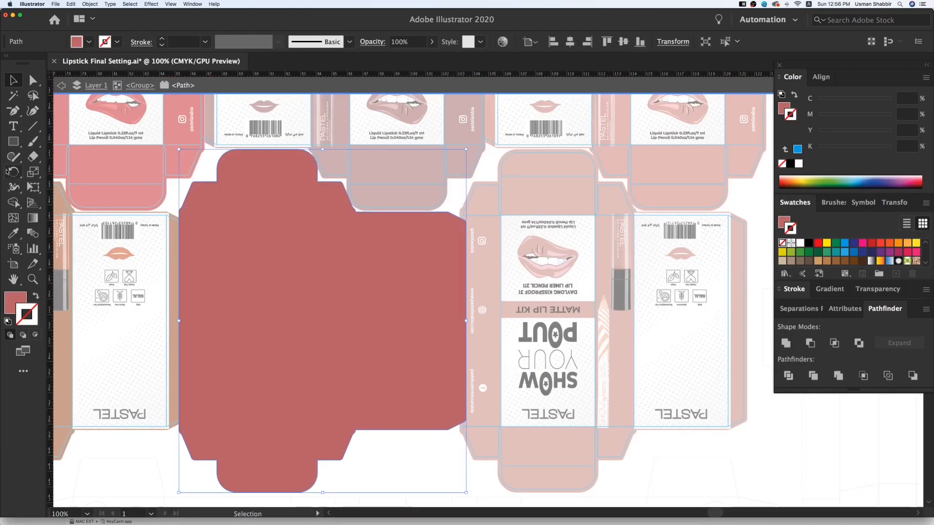
{"action": "left_click_drag", "start_coordinate": [530, 176], "coordinate": [488, 385]}
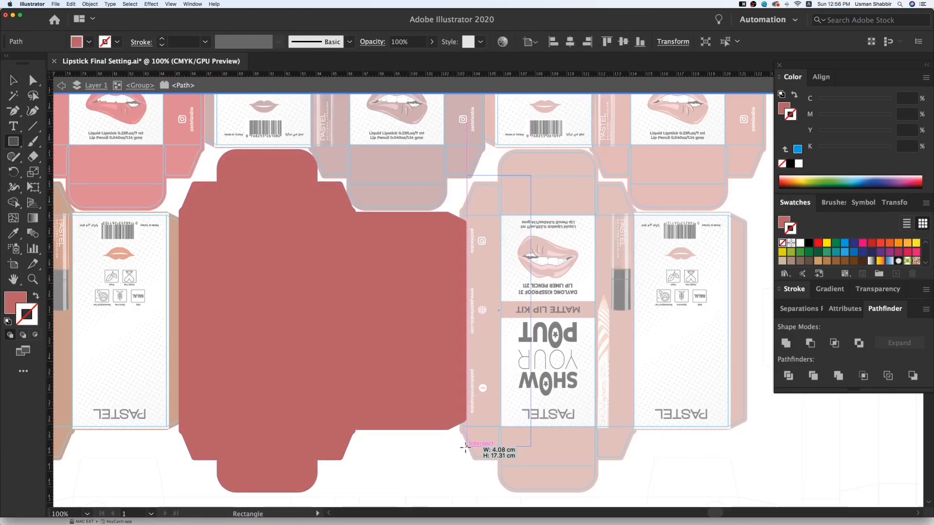
{"action": "left_click_drag", "start_coordinate": [460, 450], "coordinate": [460, 449]}
{"action": "key", "text": "v"}
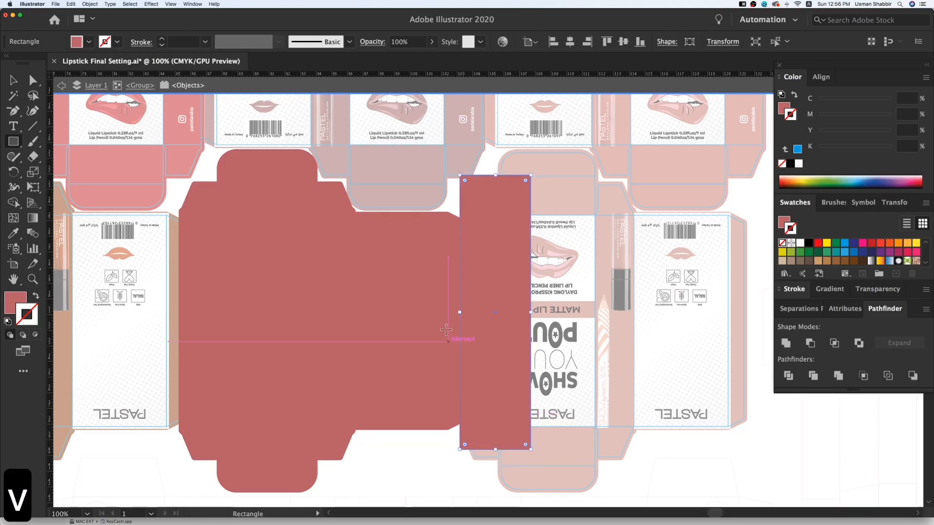
Step: Trim the rose background shape by subtracting the rectangle with Minus Front, and exit isolation mode
{"action": "left_click", "coordinate": [436, 297], "text": "shift"}
{"action": "left_click", "coordinate": [810, 343]}
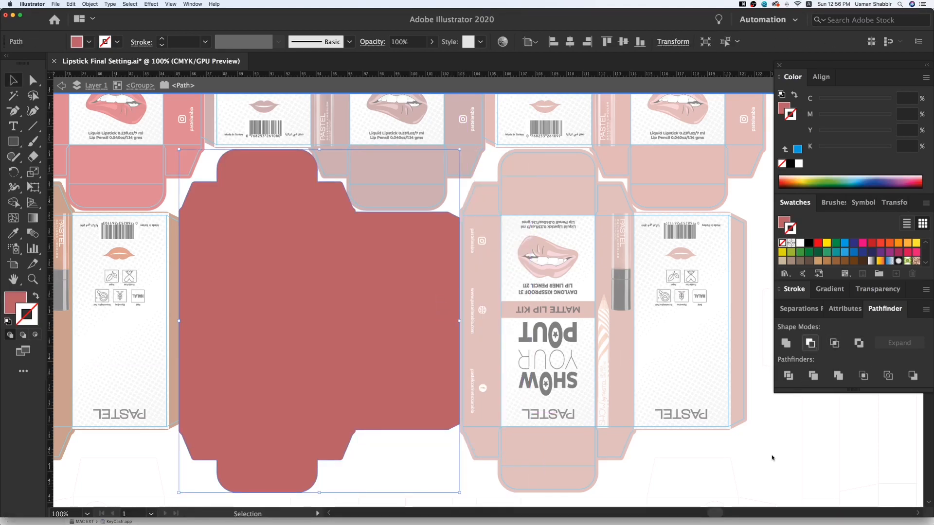
{"action": "double_click", "coordinate": [767, 465]}
{"action": "key", "text": "v"}
Step: Isolate the brown box's background path and draw a narrow rectangle over its flap's overlap with the rose box
{"action": "key", "text": "space"}
{"action": "left_click_drag", "start_coordinate": [265, 336], "coordinate": [324, 320]}
{"action": "key", "text": "v"}
{"action": "key", "text": "space"}
{"action": "left_click_drag", "start_coordinate": [271, 305], "coordinate": [352, 301]}
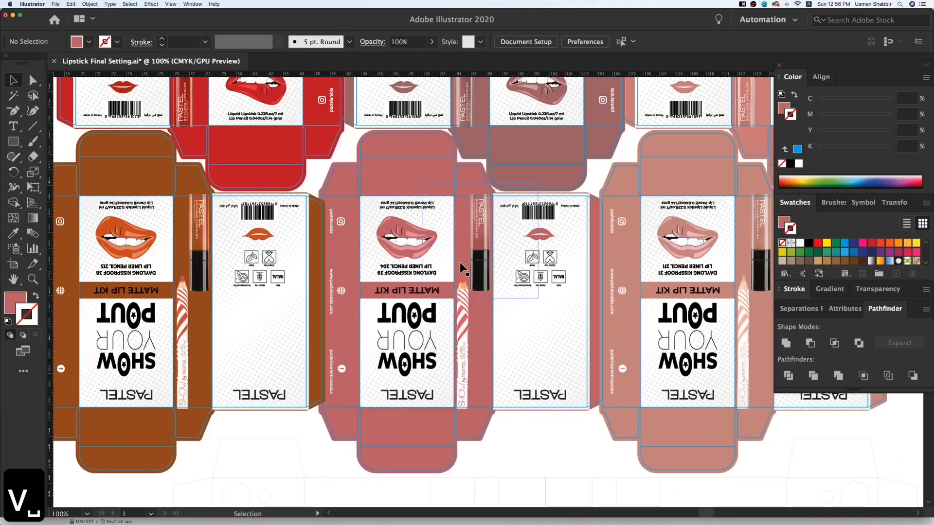
{"action": "double_click", "coordinate": [313, 263]}
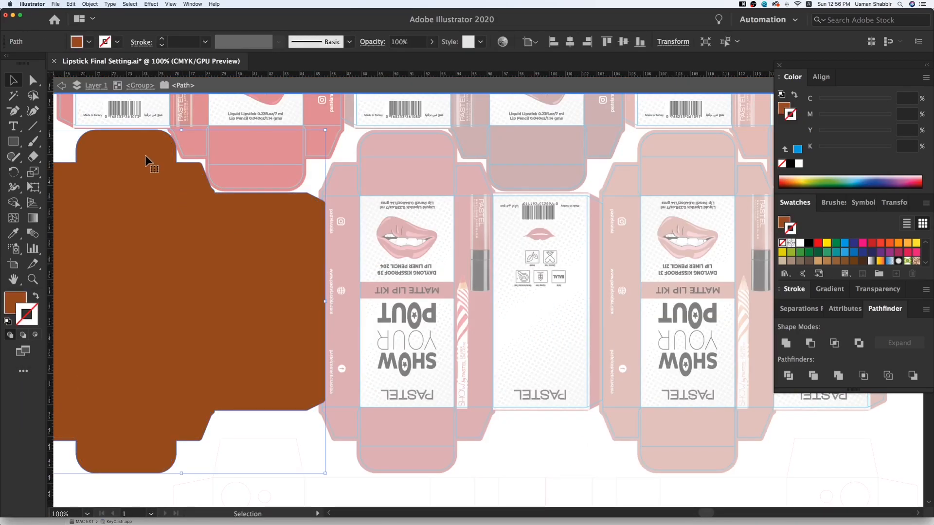
{"action": "left_click_drag", "start_coordinate": [327, 435], "coordinate": [319, 439]}
{"action": "key", "text": "v"}
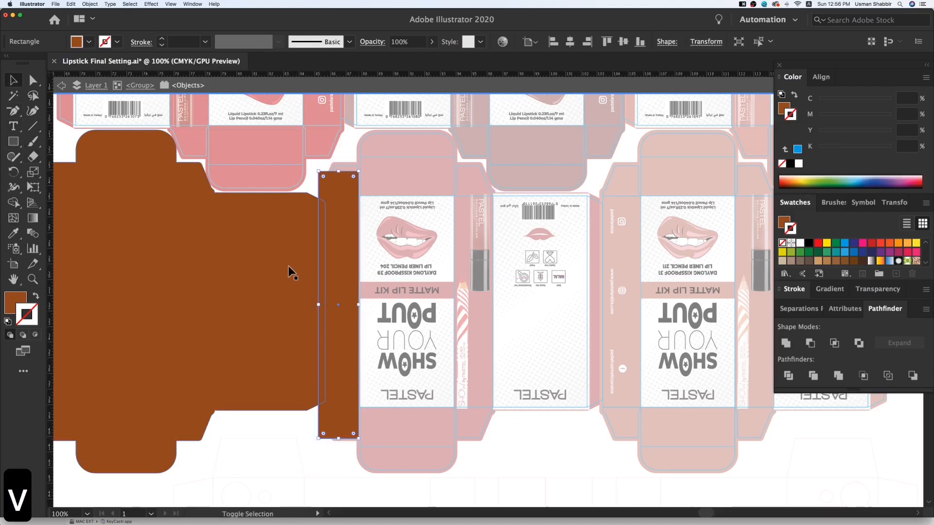
Step: Trim the brown background shape by subtracting the rectangle with Minus Front, and exit isolation mode
{"action": "left_click", "coordinate": [288, 269], "text": "shift"}
{"action": "left_click", "coordinate": [810, 344]}
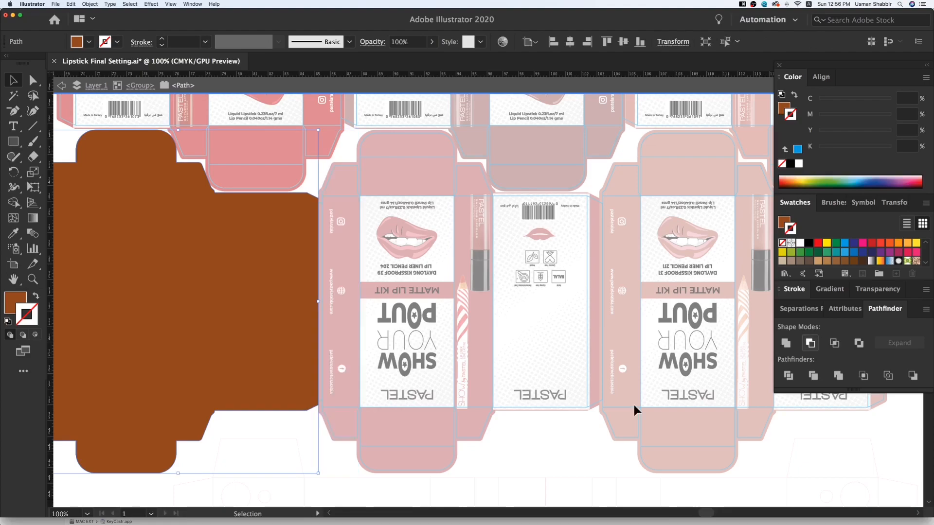
{"action": "left_click", "coordinate": [582, 460]}
{"action": "key", "text": "super+minus"}
{"action": "key", "text": "super+minus"}
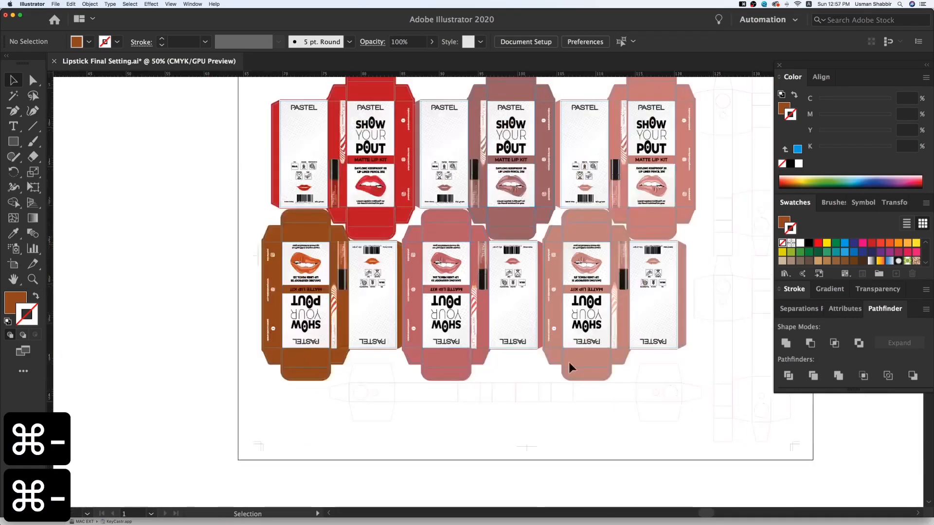
Step: Recolour the letter K of CMYK in the job note with the Black swatch
{"action": "key", "text": "v"}
{"action": "key", "text": "space"}
{"action": "left_click_drag", "start_coordinate": [598, 343], "coordinate": [526, 376]}
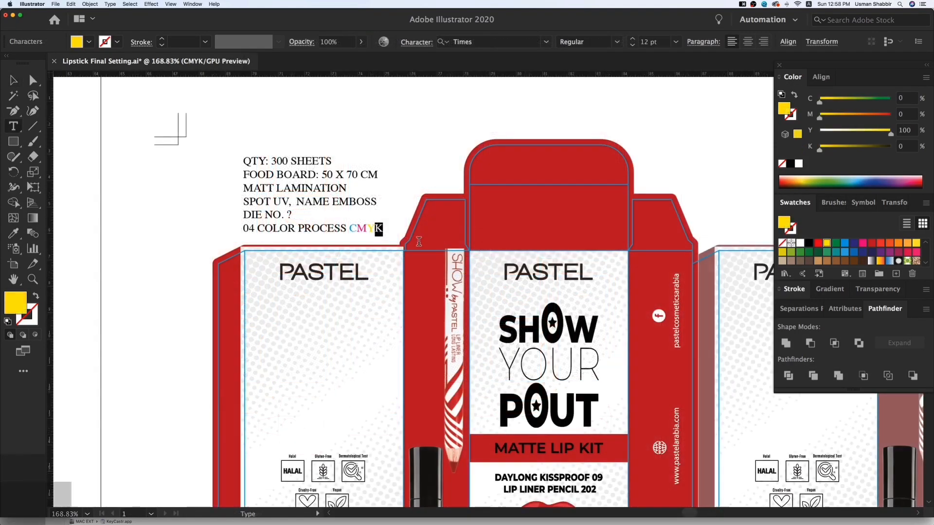
{"action": "left_click", "coordinate": [792, 243]}
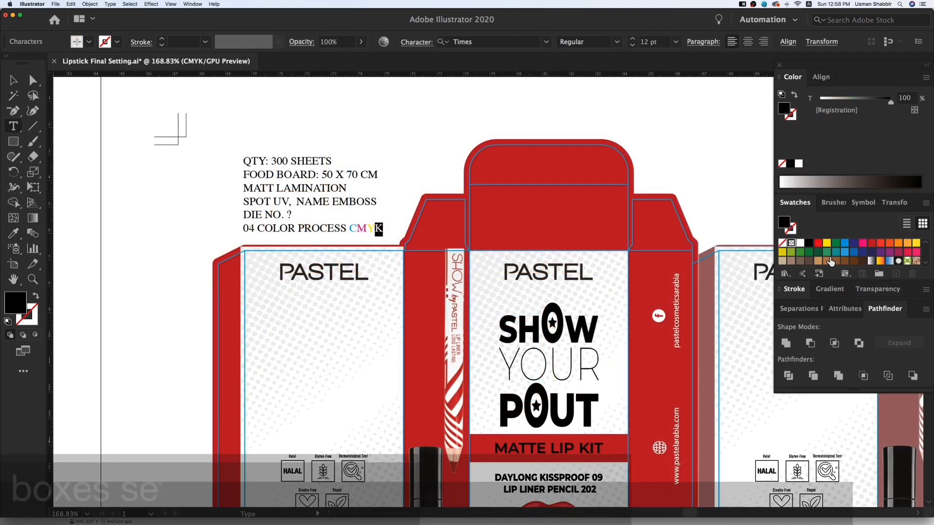
{"action": "left_click", "coordinate": [809, 243]}
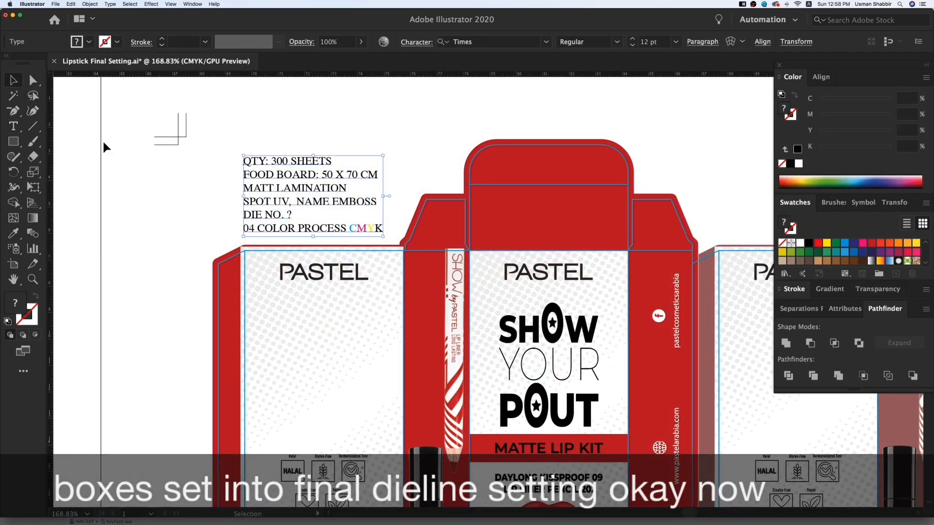
{"action": "key", "text": "v"}
Step: Examine the finished layout of the six boxes and the job note across the whole die-line sheet
{"action": "key", "text": "super+minus"}
{"action": "key", "text": "super+minus"}
{"action": "key", "text": "super+minus"}
{"action": "key", "text": "v"}
{"action": "key", "text": "space"}
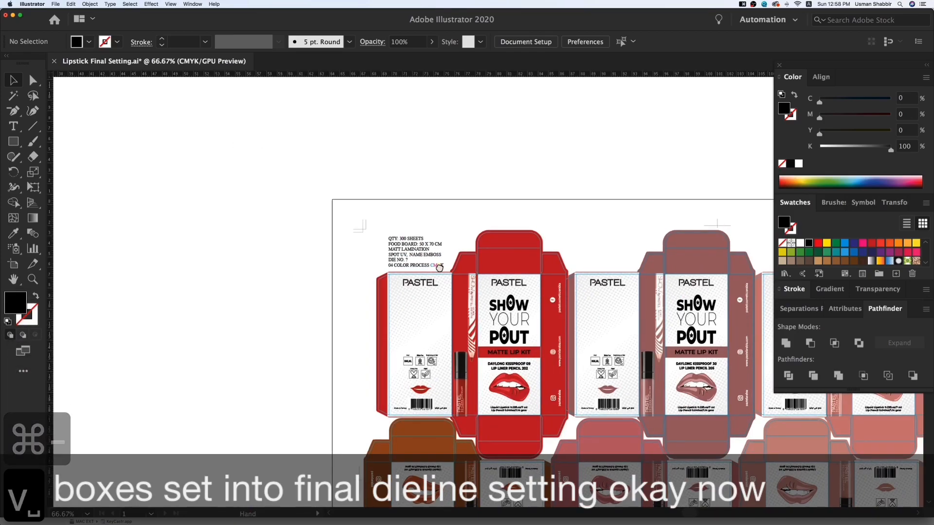
{"action": "left_click_drag", "start_coordinate": [416, 231], "coordinate": [372, 224]}
{"action": "key", "text": "super+minus"}
{"action": "key", "text": "v"}
{"action": "key", "text": "space"}
{"action": "left_click_drag", "start_coordinate": [557, 319], "coordinate": [394, 225]}
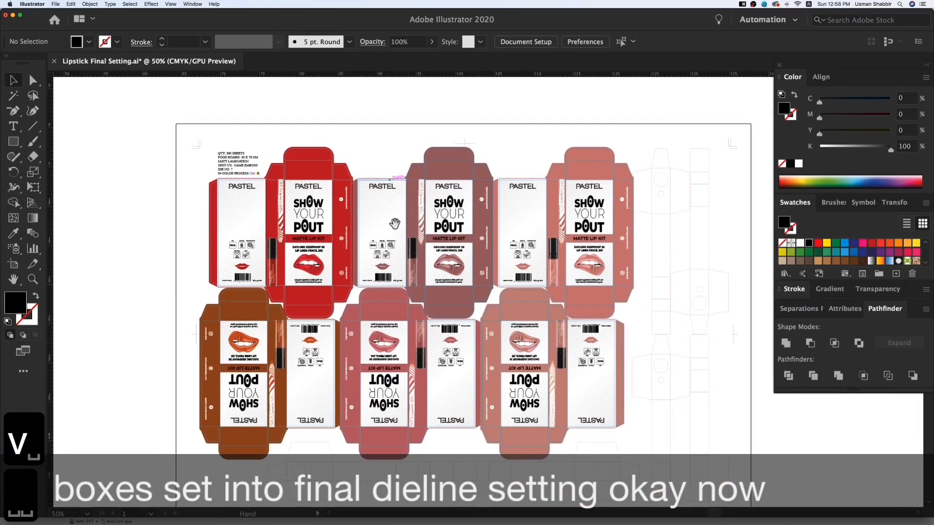
{"action": "key", "text": "v"}
{"action": "key", "text": "space"}
{"action": "left_click_drag", "start_coordinate": [543, 316], "coordinate": [515, 297]}
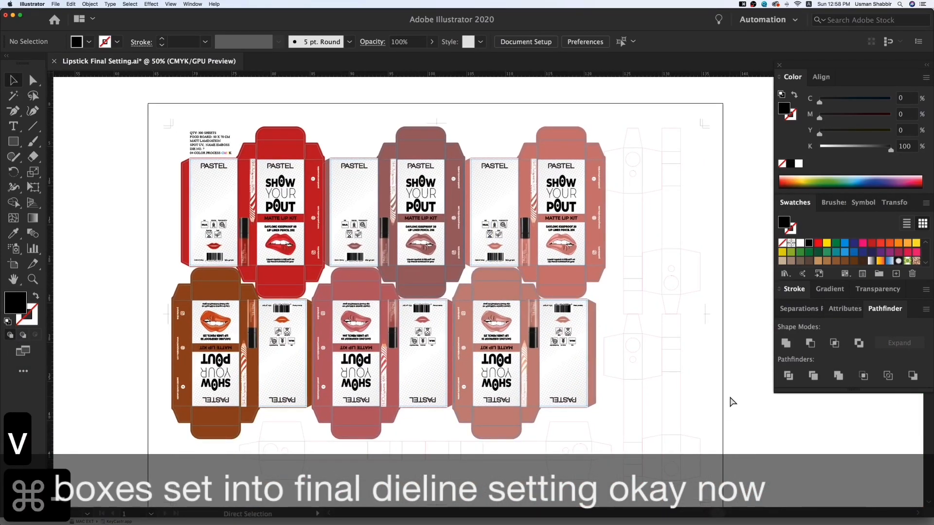
{"action": "key", "text": "super+minus"}
{"action": "key", "text": "z"}
{"action": "key", "text": "z"}
{"action": "left_click_drag", "start_coordinate": [608, 393], "coordinate": [703, 411]}
{"action": "key", "text": "space"}
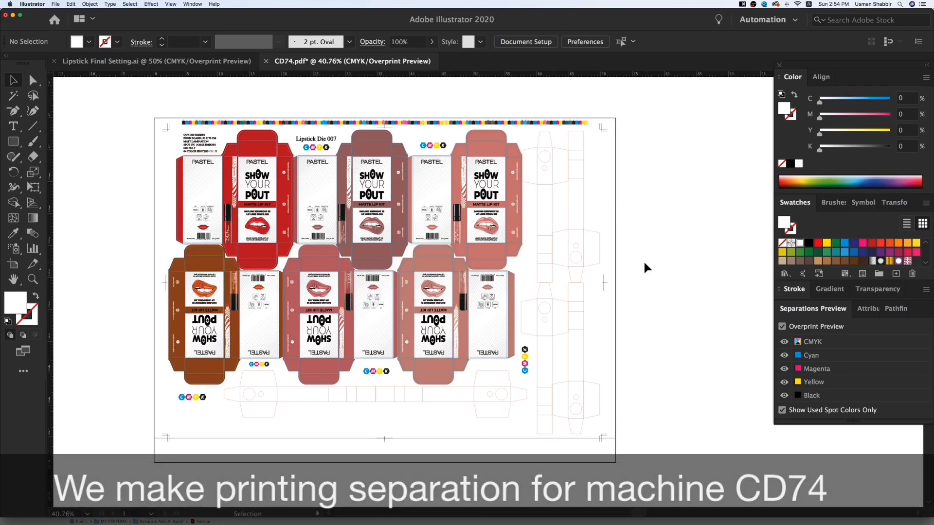
Step: Preview the Cyan, Magenta, Yellow and Black separations of the CD74 sheet
{"action": "key", "text": "z"}
{"action": "key", "text": "z"}
{"action": "left_click_drag", "start_coordinate": [151, 112], "coordinate": [508, 320]}
{"action": "key", "text": "super+0"}
{"action": "key", "text": "v"}
{"action": "key", "text": "super+minus"}
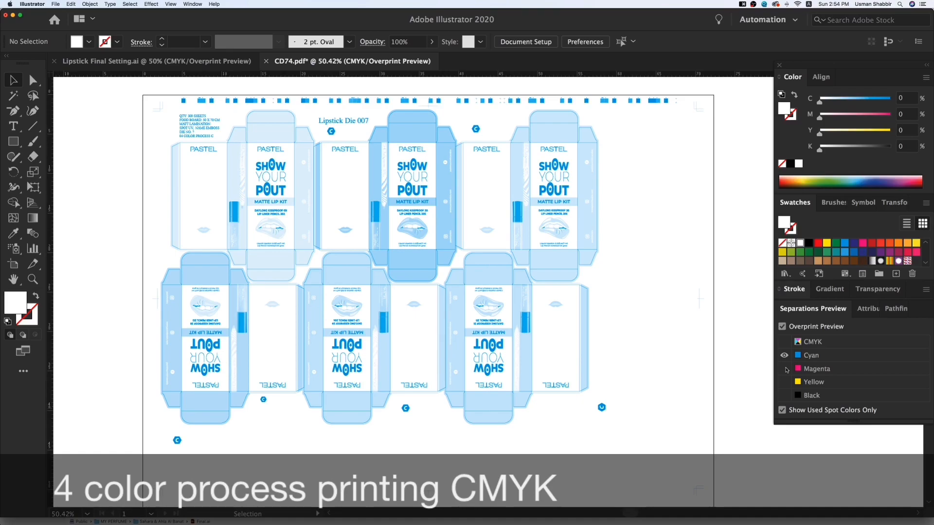
{"action": "left_click", "coordinate": [785, 369]}
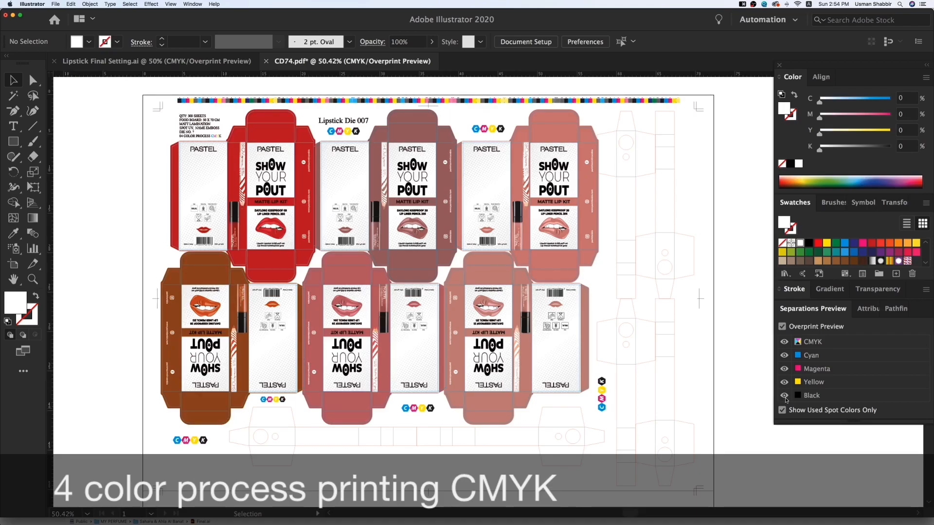
{"action": "left_click", "coordinate": [785, 397]}
{"action": "left_click", "coordinate": [784, 396]}
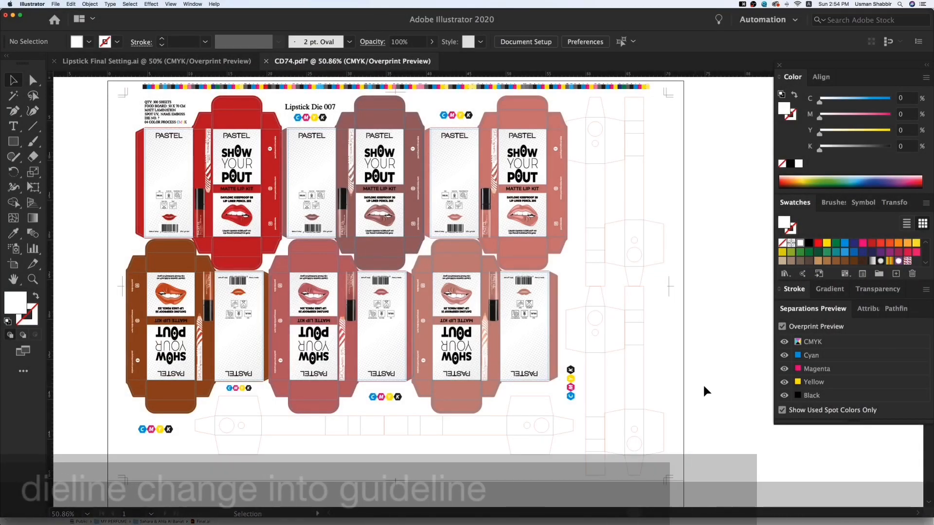
Step: Hide all red 0.001 pt die lines, using a small sample rectangle drawn beside the artboard and Select Similar Objects to match them
{"action": "key", "text": "m"}
{"action": "left_click_drag", "start_coordinate": [719, 382], "coordinate": [747, 412]}
{"action": "key", "text": "i"}
{"action": "left_click", "coordinate": [644, 349]}
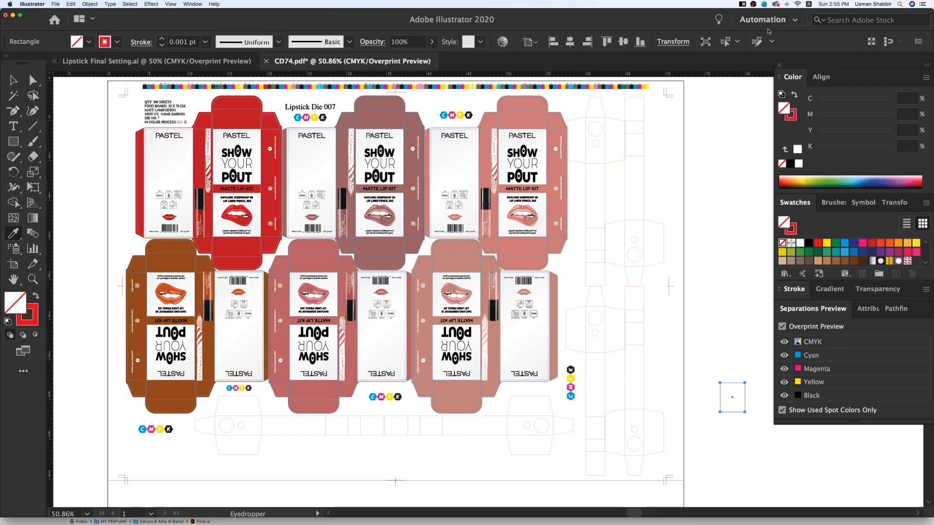
{"action": "left_click", "coordinate": [725, 42]}
{"action": "key", "text": "v"}
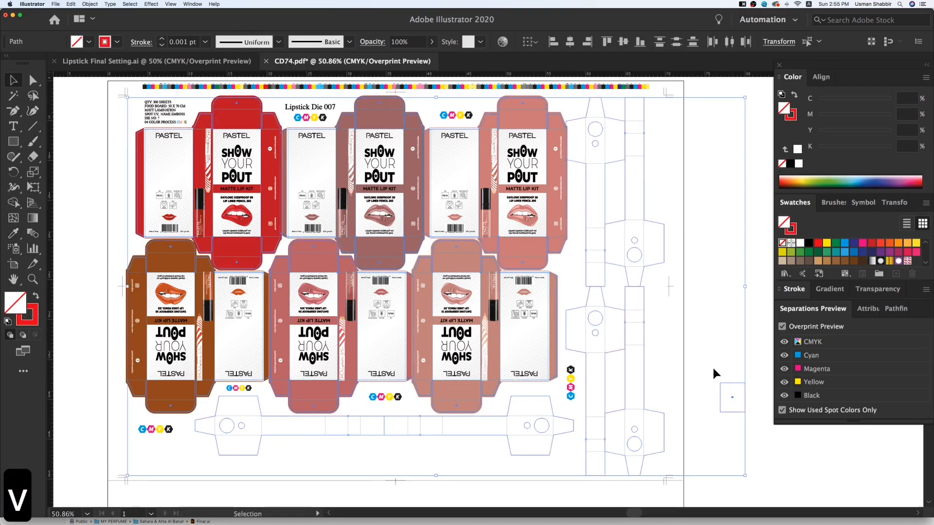
{"action": "key", "text": "super+3"}
Step: Hide all black 0.001 pt crease lines by sampling one onto the small rectangle and using Select Similar Objects
{"action": "left_click", "coordinate": [736, 390]}
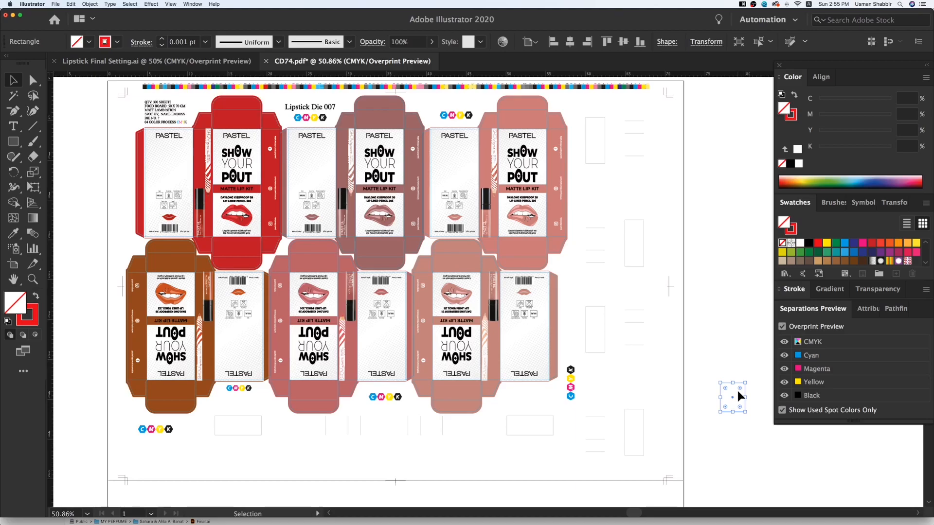
{"action": "key", "text": "i"}
{"action": "left_click", "coordinate": [641, 312]}
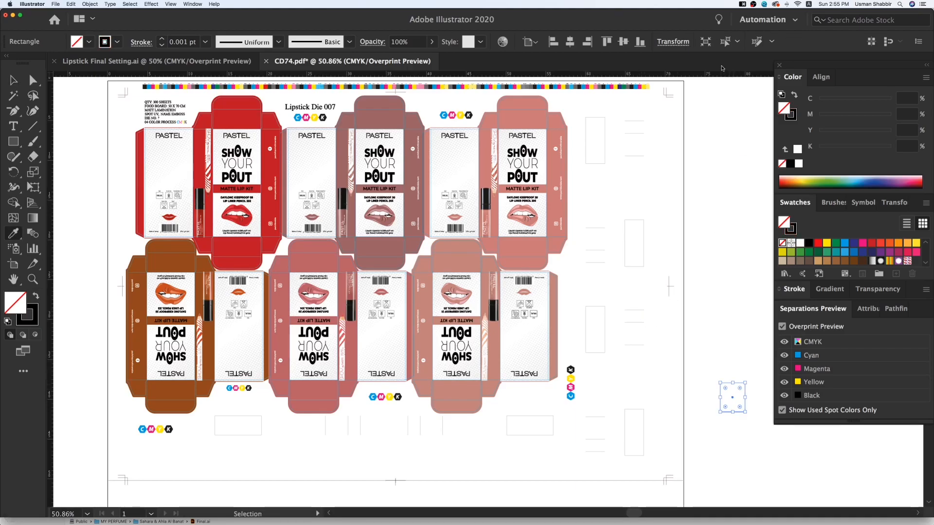
{"action": "left_click", "coordinate": [726, 42]}
{"action": "key", "text": "v"}
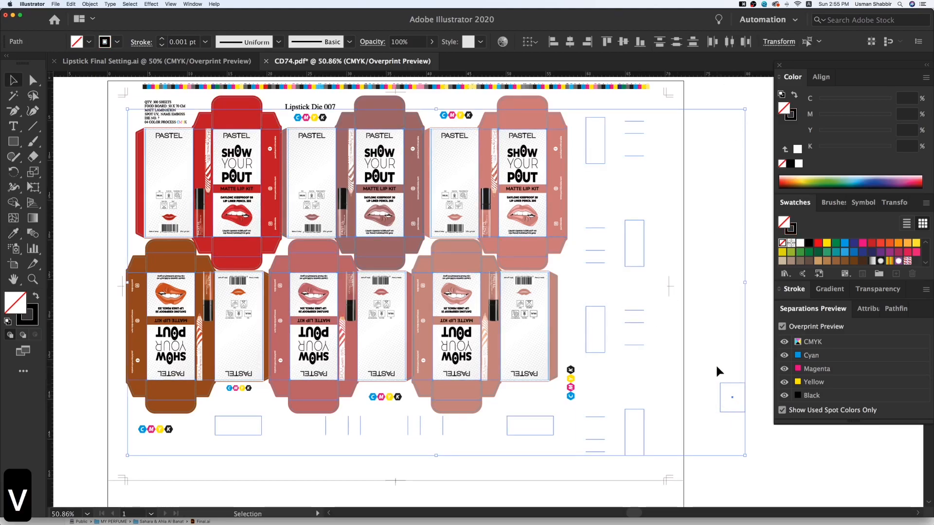
{"action": "key", "text": "super+3"}
Step: Delete all blue 0.7 pt box outlines by sampling one onto the small rectangle and selecting similar objects
{"action": "left_click", "coordinate": [736, 393]}
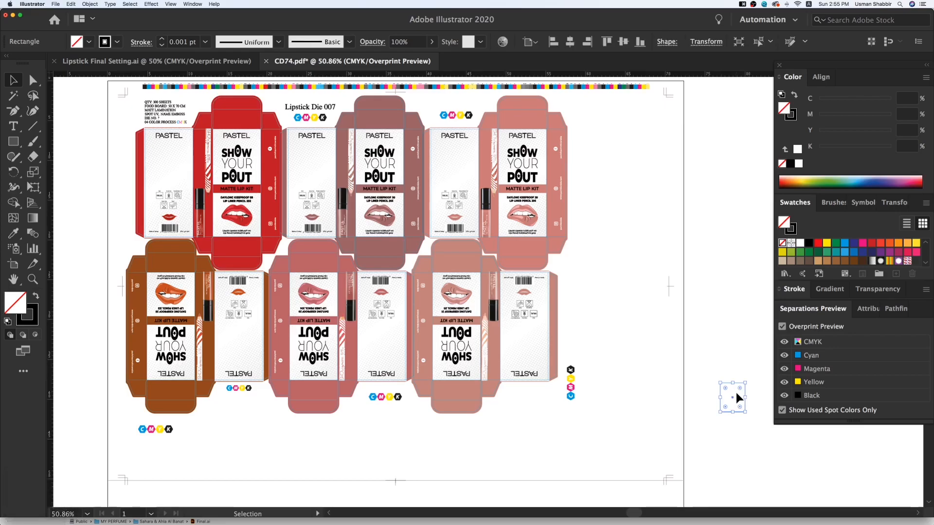
{"action": "key", "text": "i"}
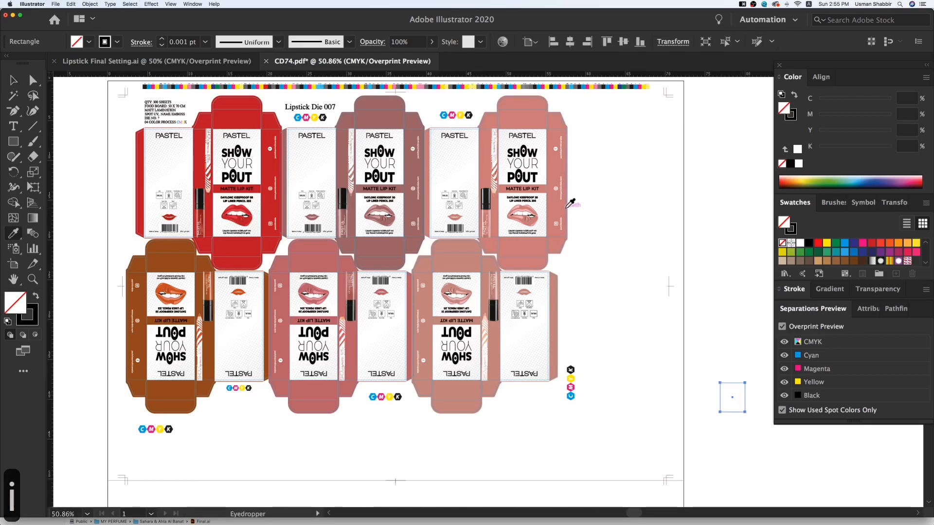
{"action": "left_click", "coordinate": [567, 207]}
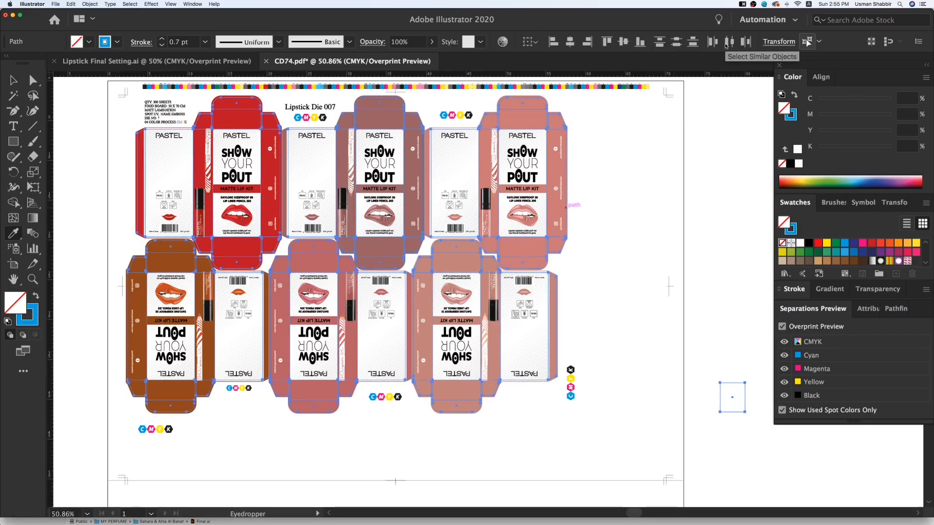
{"action": "key", "text": "BackSpace"}
{"action": "key", "text": "m"}
{"action": "left_click_drag", "start_coordinate": [681, 198], "coordinate": [704, 218]}
{"action": "key", "text": "i"}
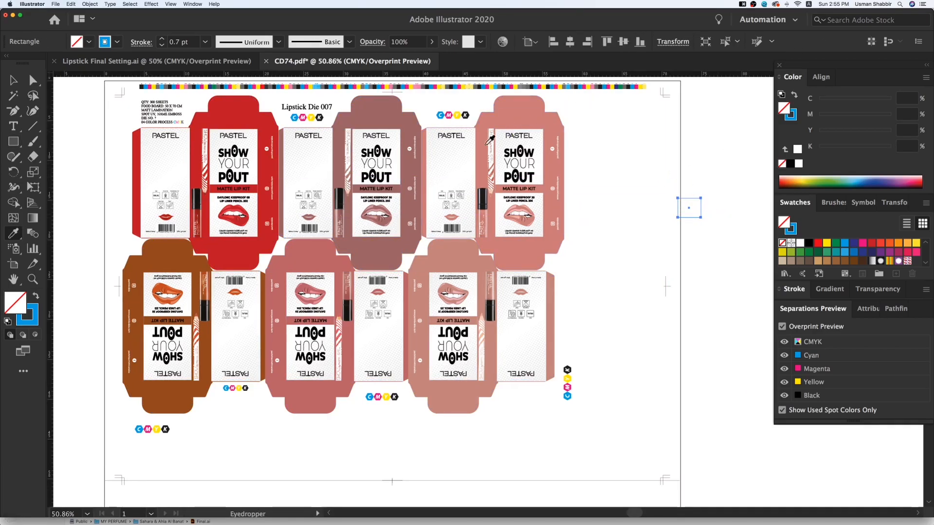
{"action": "key", "text": "super+y"}
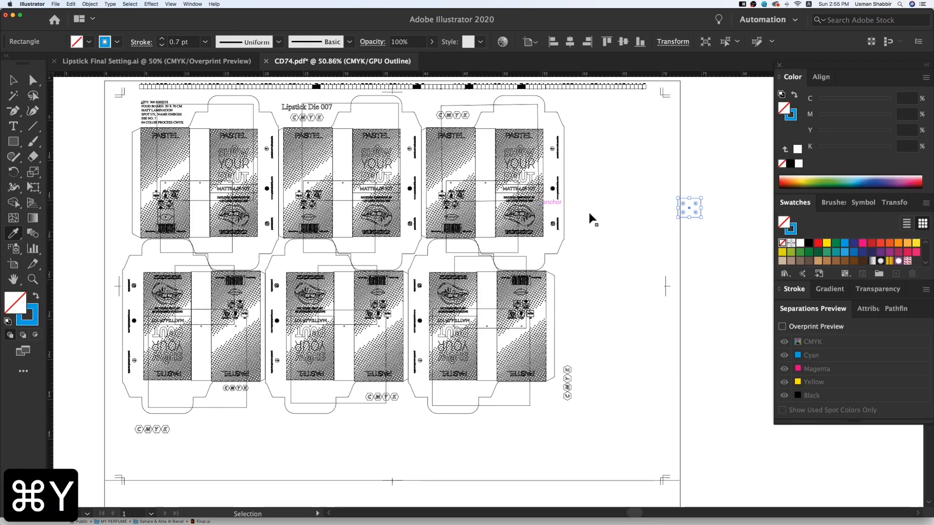
{"action": "key", "text": "super+y"}
{"action": "key", "text": "v"}
{"action": "key", "text": "v"}
{"action": "key", "text": "BackSpace"}
Step: Show all hidden die lines and convert them into guides
{"action": "key", "text": "alt+super+3"}
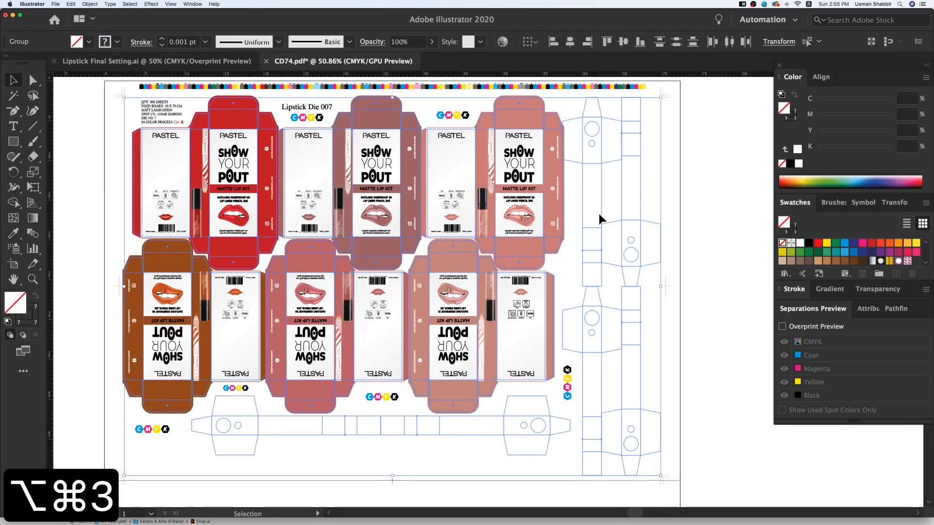
{"action": "key", "text": "super+5"}
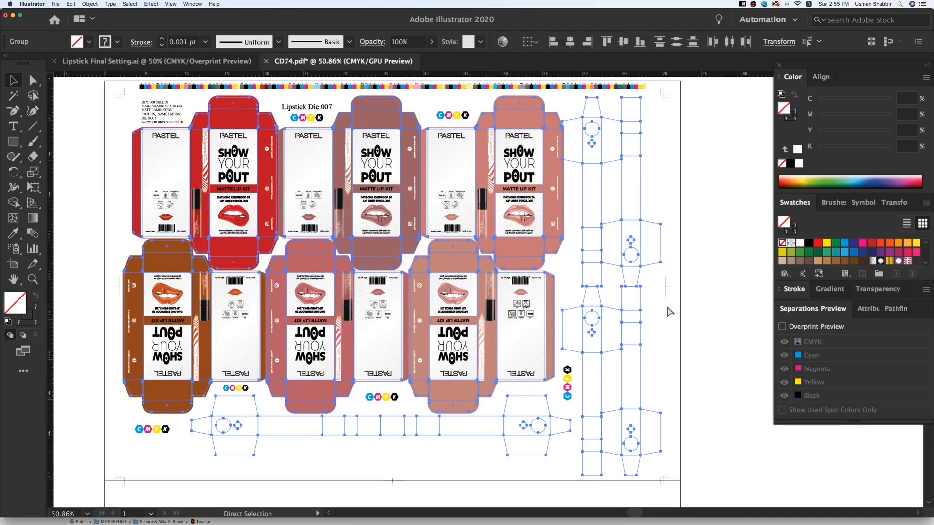
{"action": "key", "text": "v"}
{"action": "left_click", "coordinate": [711, 320]}
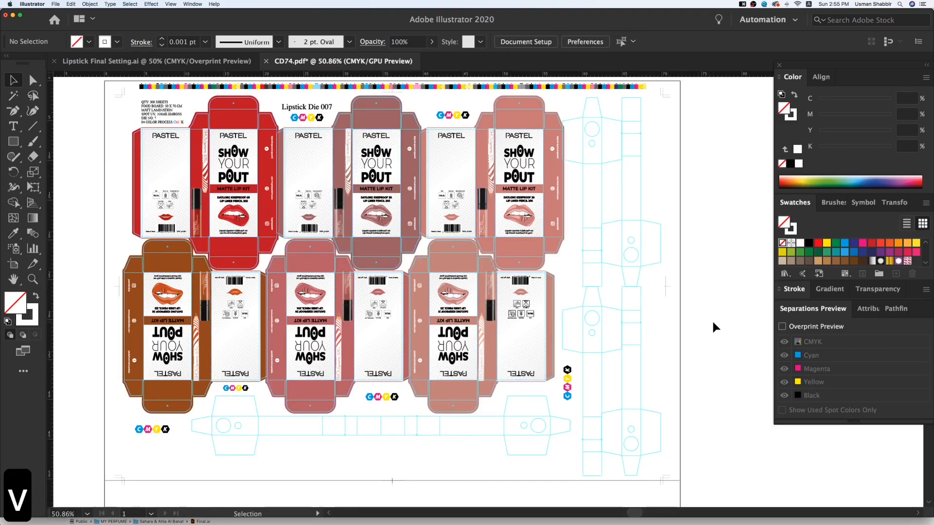
Step: Save the sheet under the new name "Lipstick Box (6 items) CD74.pdf" in the CD74 folder as Adobe PDF
{"action": "key", "text": "shift+super+s"}
{"action": "key", "text": "Left"}
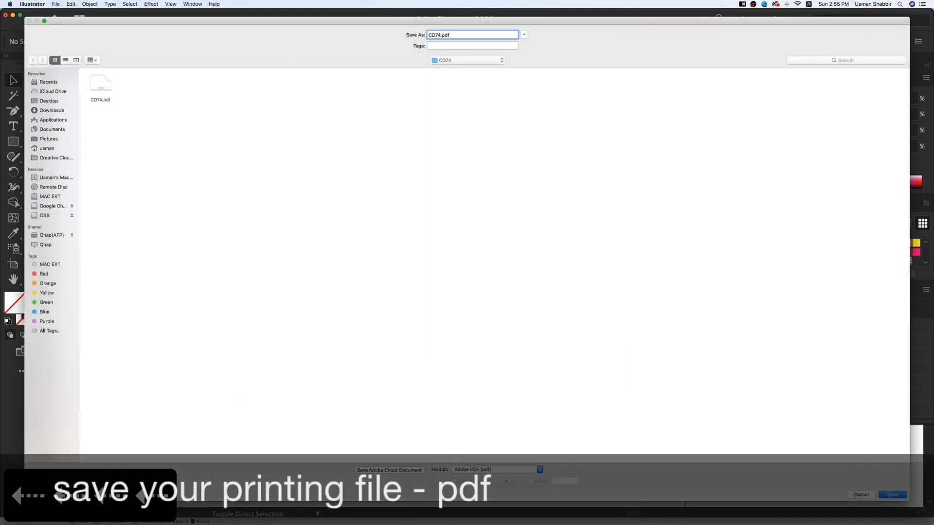
{"action": "type", "text": "Lipstick Box"}
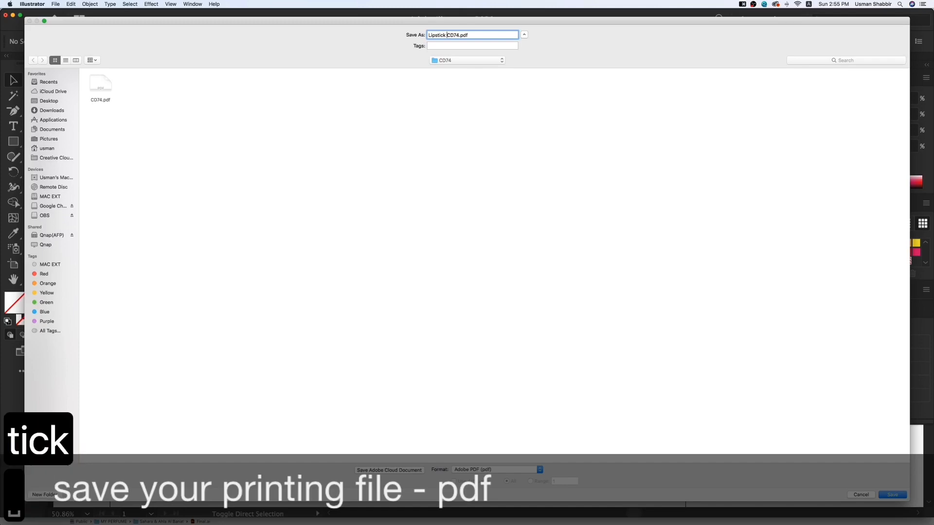
{"action": "type", "text": " ("}
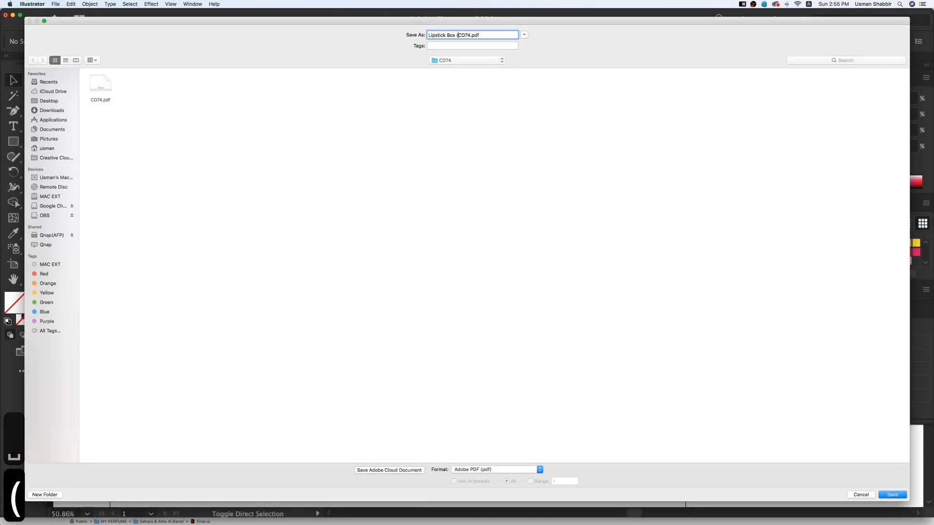
{"action": "type", "text": "6 items"}
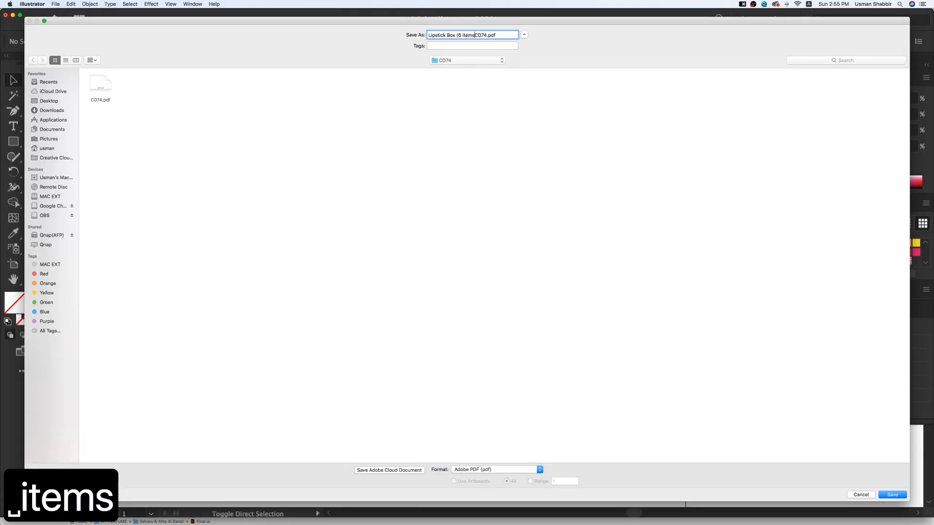
{"action": "type", "text": ")"}
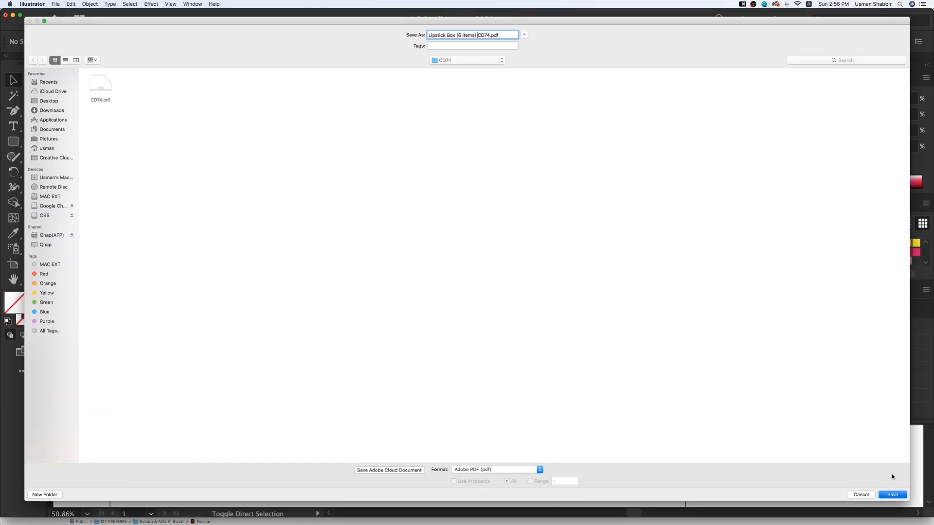
{"action": "left_click", "coordinate": [892, 495]}
Step: Export the PDF with the [Press Quality] preset
{"action": "left_click", "coordinate": [449, 160]}
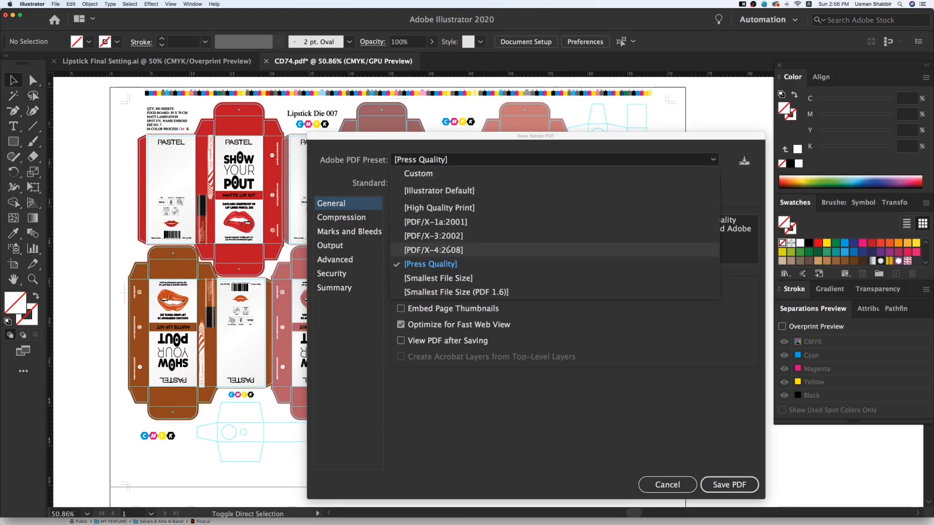
{"action": "left_click", "coordinate": [451, 263]}
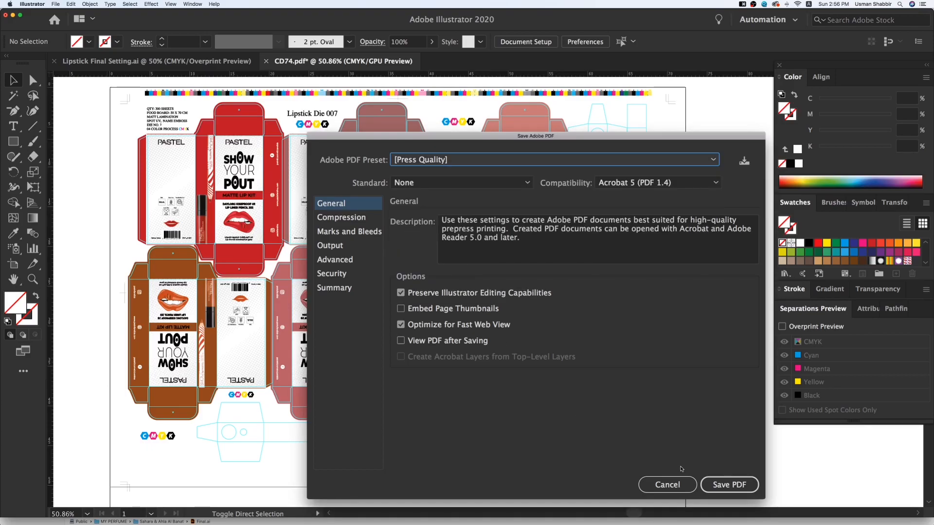
{"action": "left_click", "coordinate": [730, 485]}
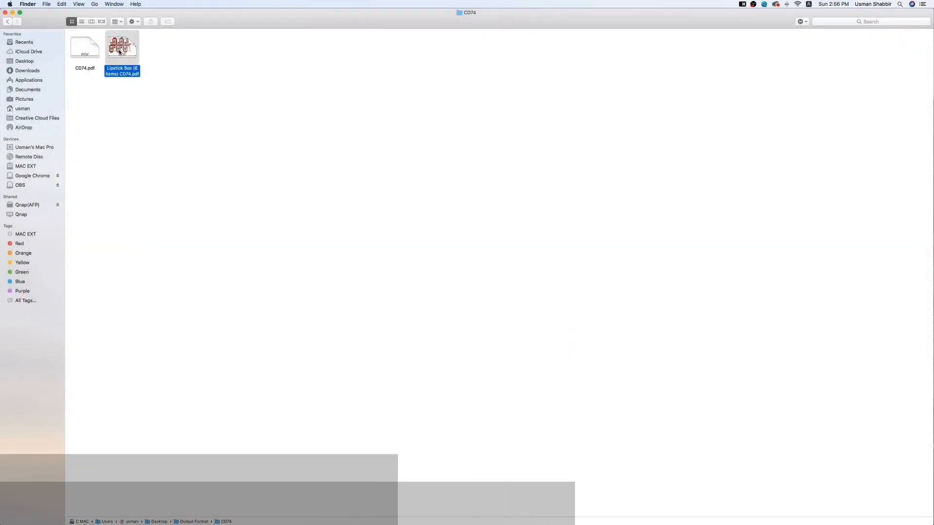
Step: Check the saved file "Lipstick Box (6 items) CD74.pdf" in a Quick Look preview in Finder
{"action": "key", "text": "space"}
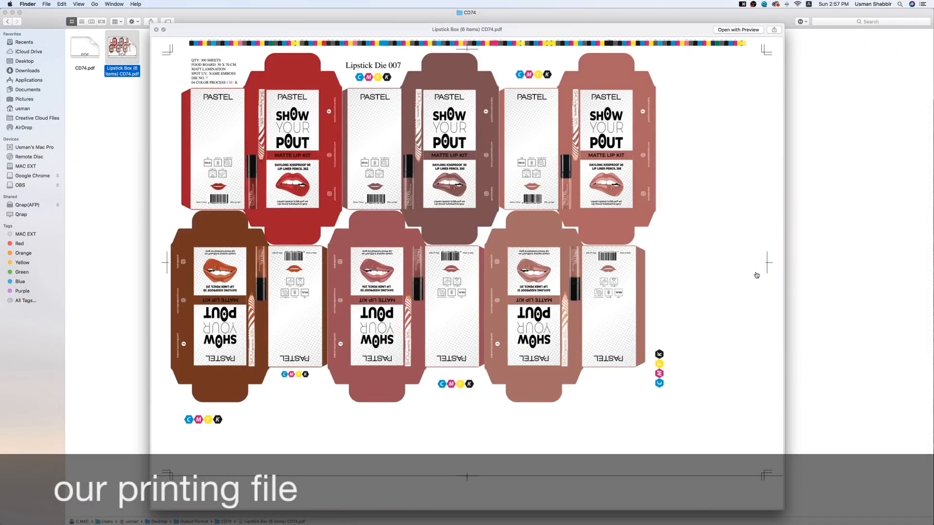
{"action": "key", "text": "space"}
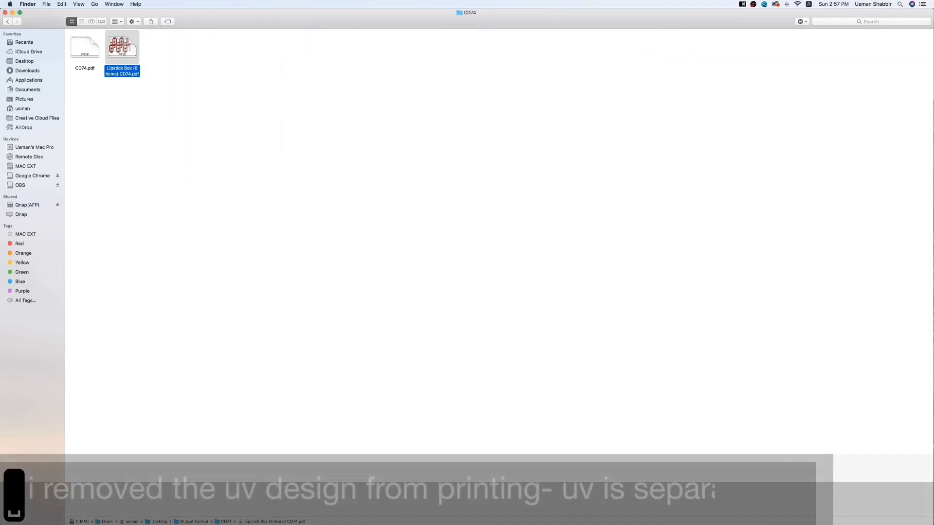
Step: Switch back to Illustrator and delete the halftone UV dot patterns from both white panels of the third box in the upper row
{"action": "mouse_move", "coordinate": [733, 517]}
{"action": "left_click", "coordinate": [706, 512]}
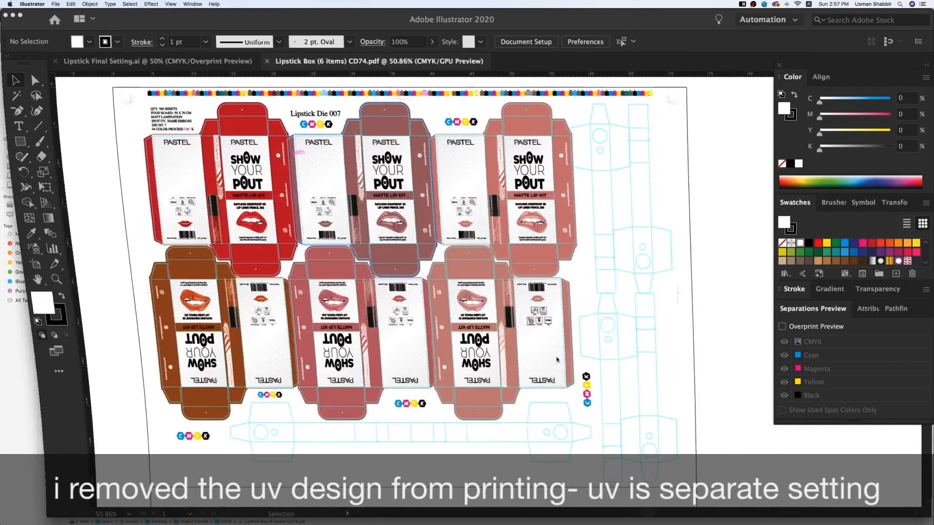
{"action": "left_click", "coordinate": [545, 217]}
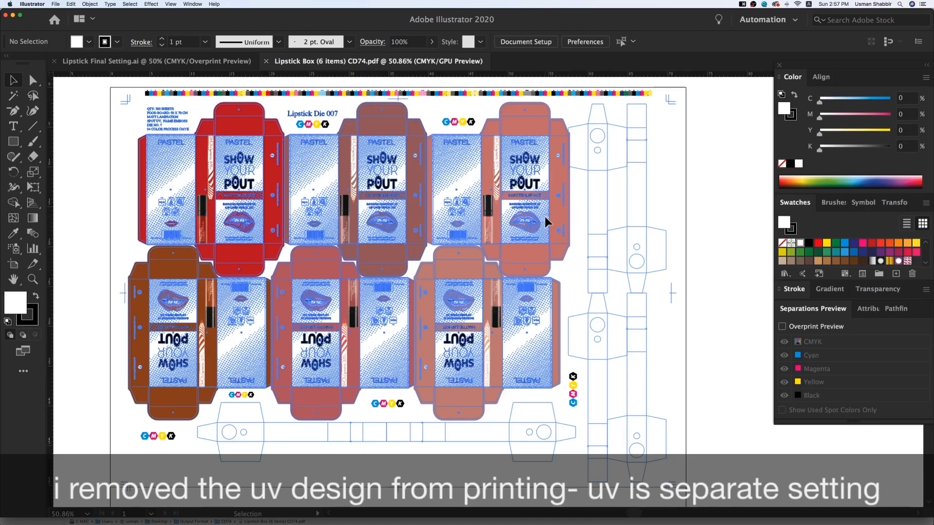
{"action": "double_click", "coordinate": [545, 217]}
{"action": "left_click", "coordinate": [545, 217]}
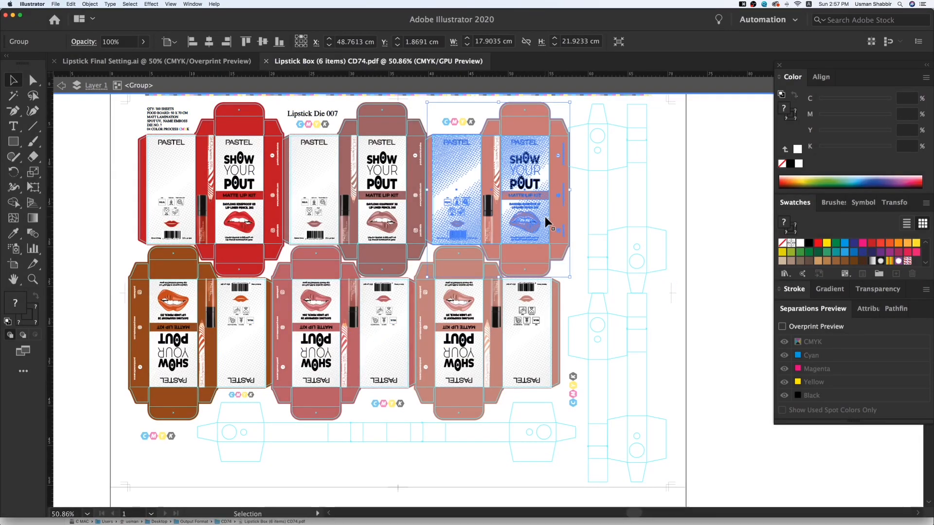
{"action": "double_click", "coordinate": [545, 217]}
{"action": "left_click_drag", "start_coordinate": [545, 217], "coordinate": [508, 163]}
{"action": "key", "text": "BackSpace"}
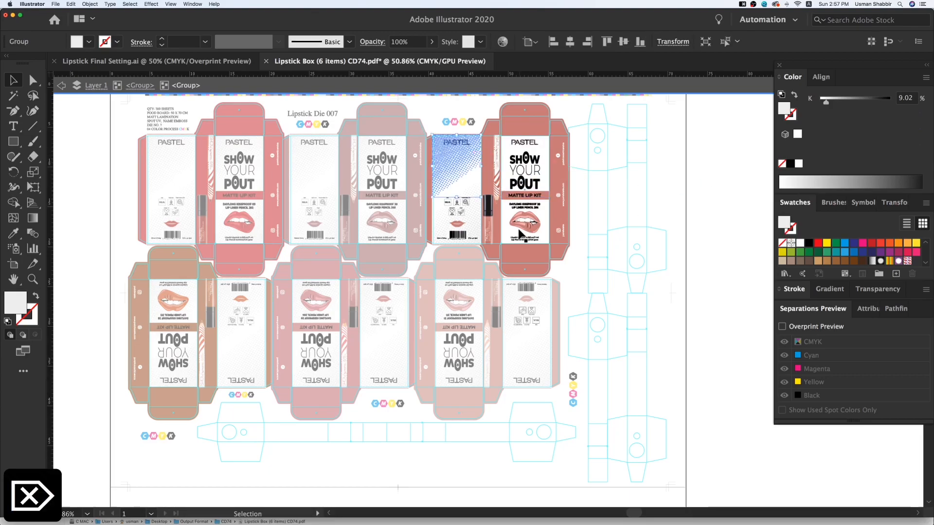
{"action": "left_click", "coordinate": [470, 220]}
{"action": "key", "text": "BackSpace"}
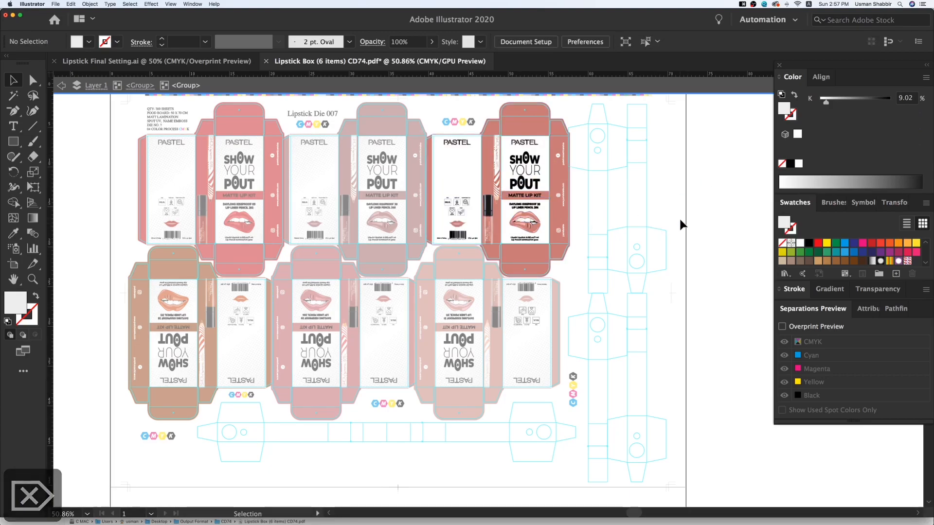
{"action": "double_click", "coordinate": [679, 217]}
Step: Draw a small sample rectangle with the dots' 9.02% black fill beside the sheet, select everything with that fill and delete it
{"action": "key", "text": "m"}
{"action": "left_click_drag", "start_coordinate": [697, 221], "coordinate": [717, 245]}
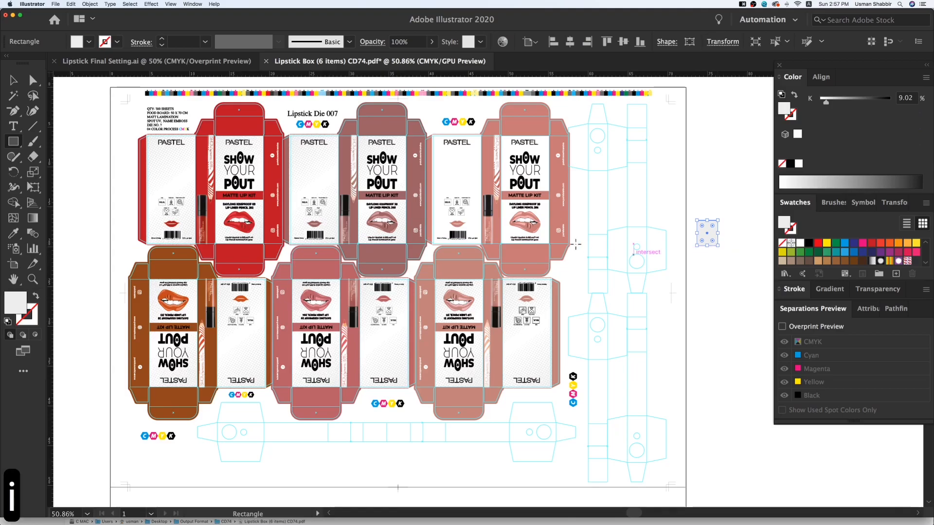
{"action": "key", "text": "i"}
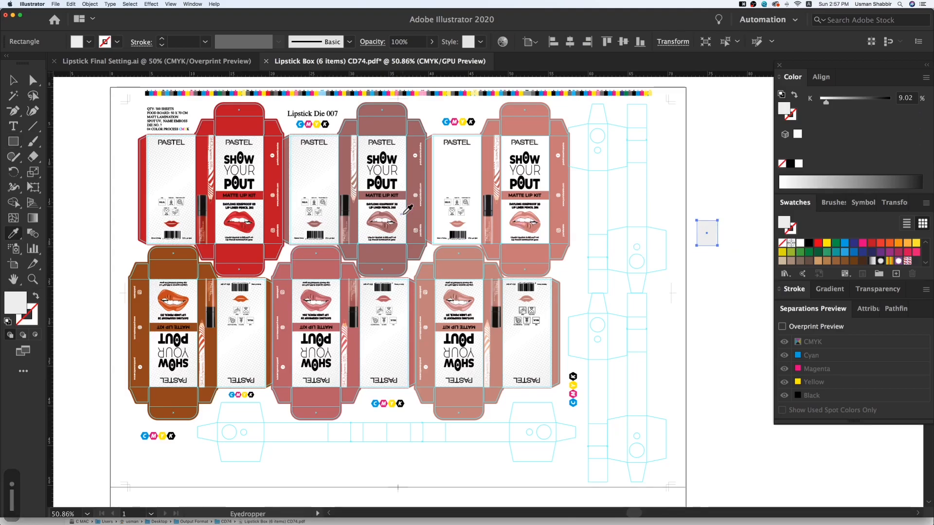
{"action": "left_click", "coordinate": [725, 42]}
{"action": "key", "text": "v"}
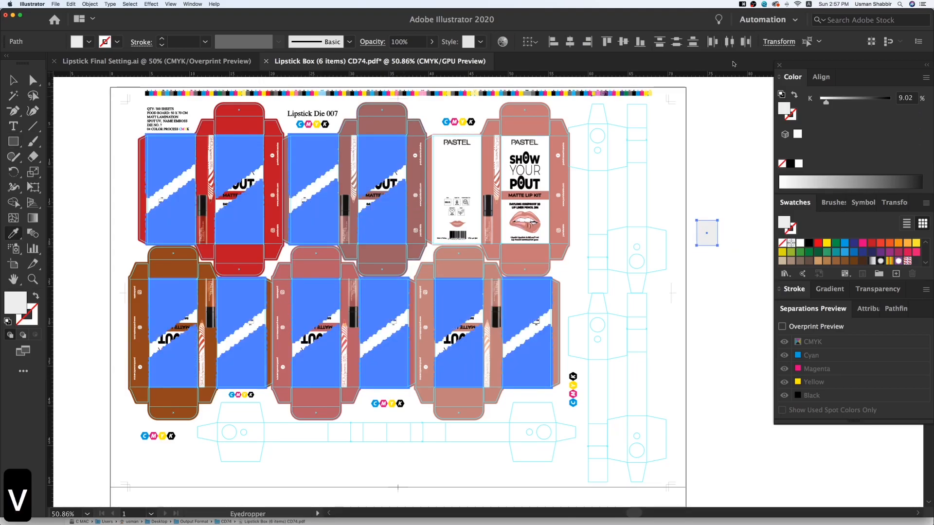
{"action": "key", "text": "BackSpace"}
{"action": "key", "text": "v"}
{"action": "key", "text": "v"}
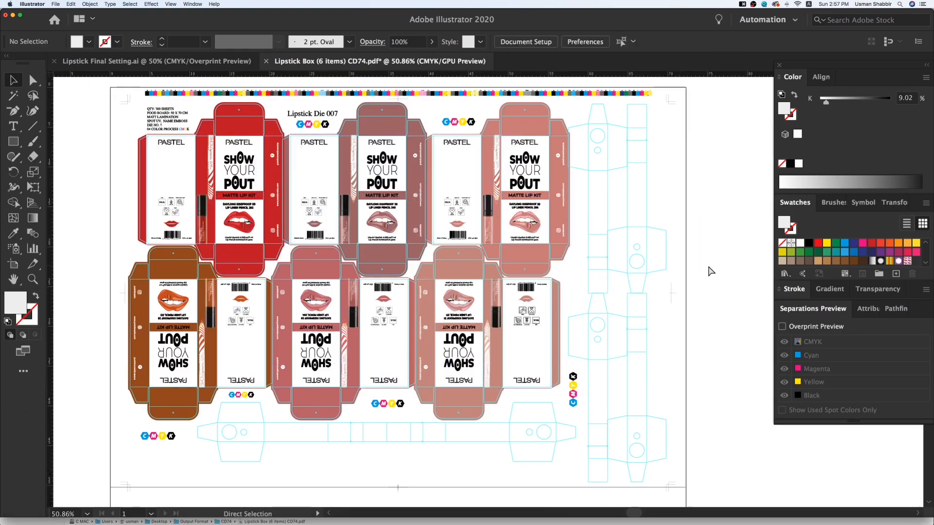
Step: Save the sheet as "Lipstick Box (6 items) Printing CD74.pdf" in the CD74 folder with the [Press Quality] preset
{"action": "key", "text": "super+shift+s"}
{"action": "key", "text": "Right"}
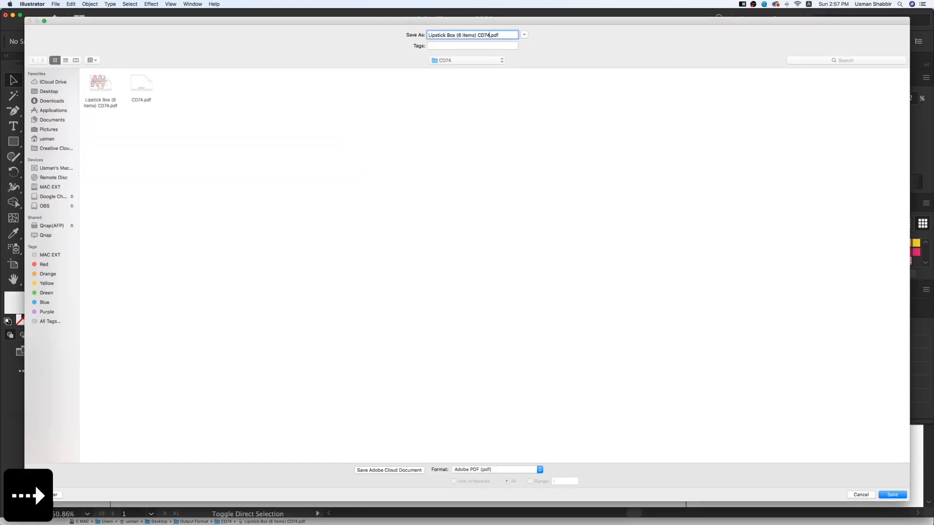
{"action": "key", "text": "Left"}
{"action": "key", "text": "Left"}
{"action": "key", "text": "Left"}
{"action": "key", "text": "Left"}
{"action": "type", "text": "Printing"}
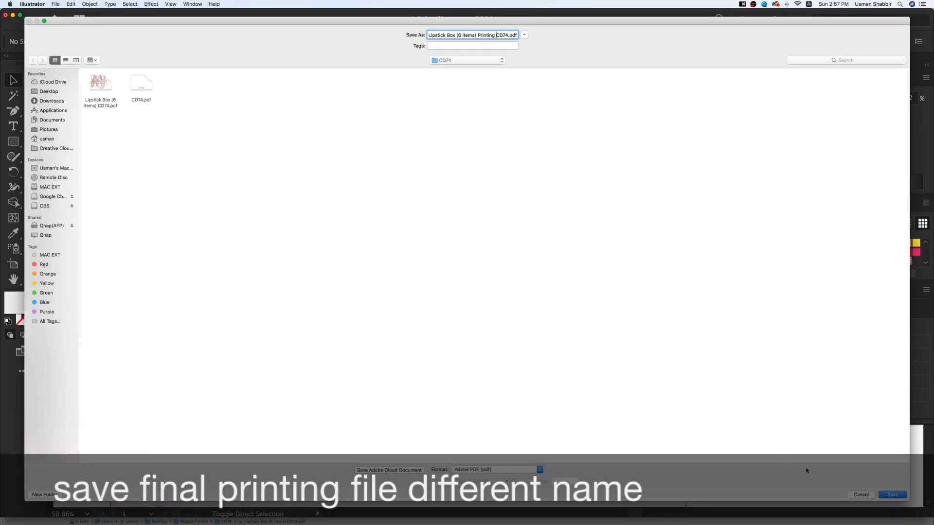
{"action": "left_click", "coordinate": [892, 495]}
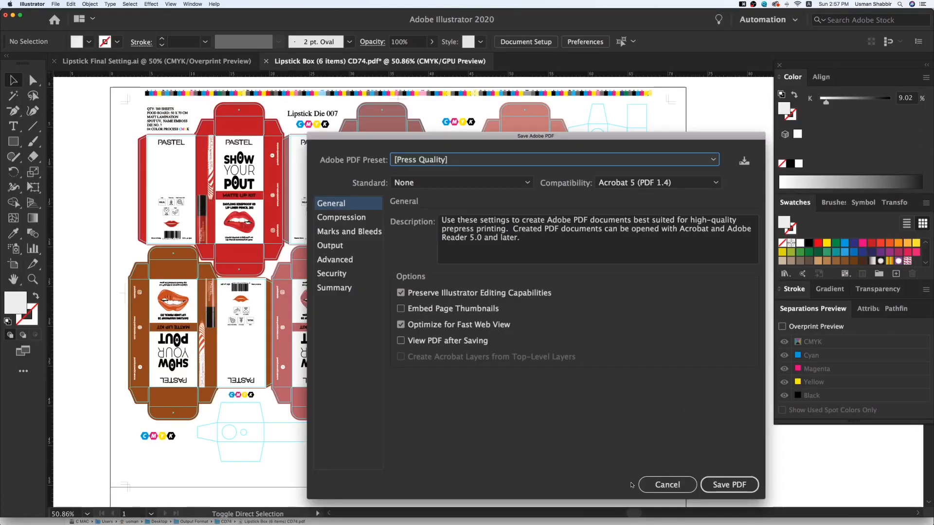
{"action": "left_click", "coordinate": [729, 483]}
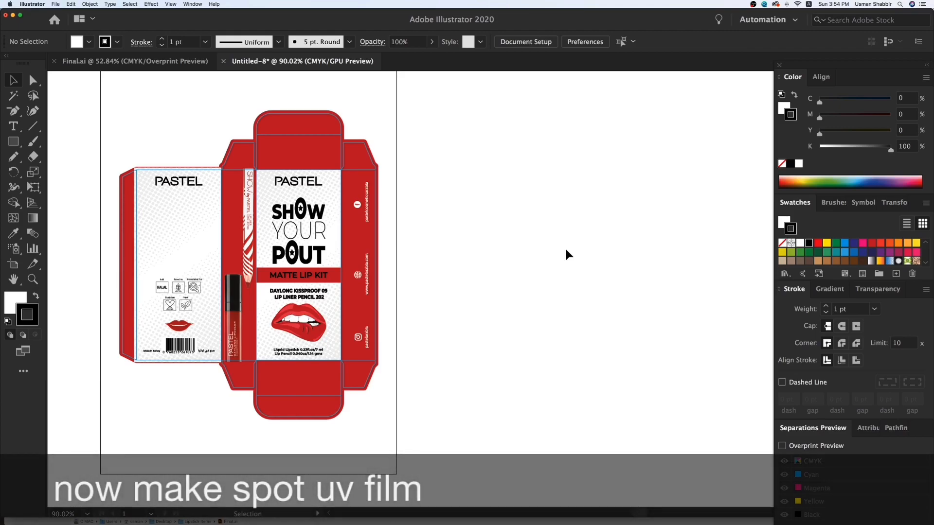
Step: Duplicate the complete red box artwork in the Untitled-8 document and place the copy to the right of the artboard
{"action": "left_click_drag", "start_coordinate": [483, 235], "coordinate": [467, 221]}
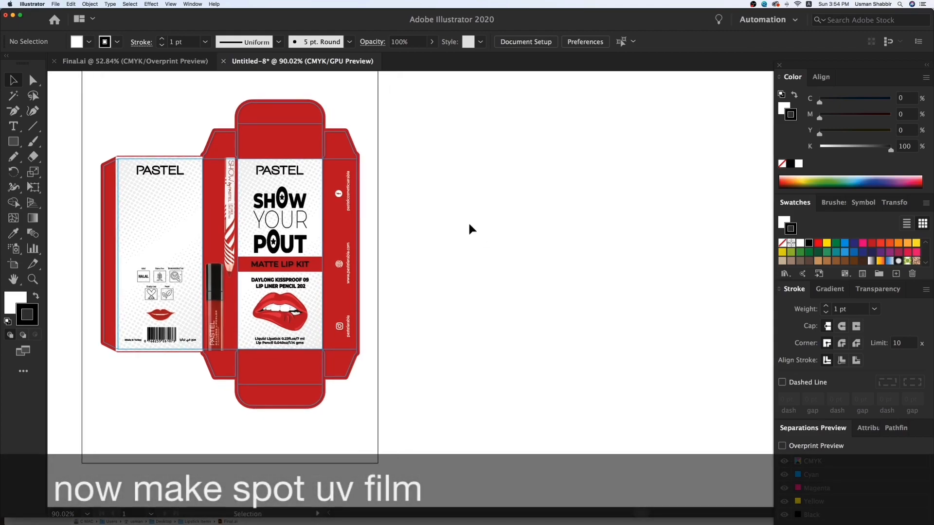
{"action": "key", "text": "super+minus"}
{"action": "left_click_drag", "start_coordinate": [193, 145], "coordinate": [529, 404]}
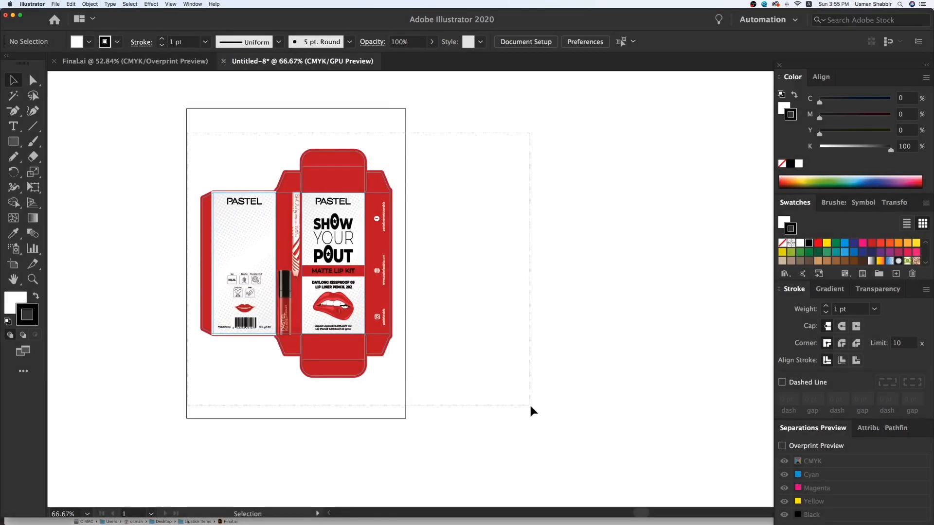
{"action": "left_click_drag", "start_coordinate": [372, 282], "coordinate": [590, 289]}
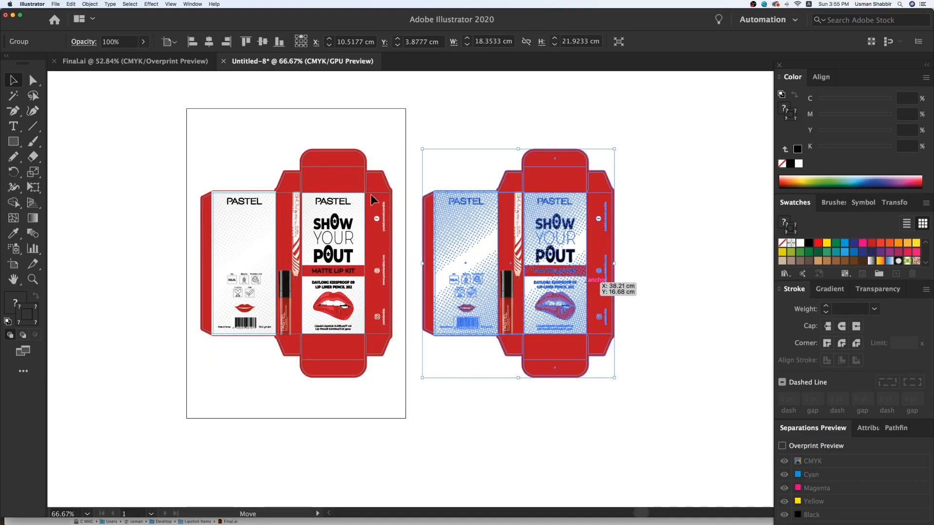
{"action": "left_click", "coordinate": [401, 389]}
Step: Ungroup the copied box artwork and delete its red background shape
{"action": "key", "text": "z"}
{"action": "left_click_drag", "start_coordinate": [413, 130], "coordinate": [667, 368]}
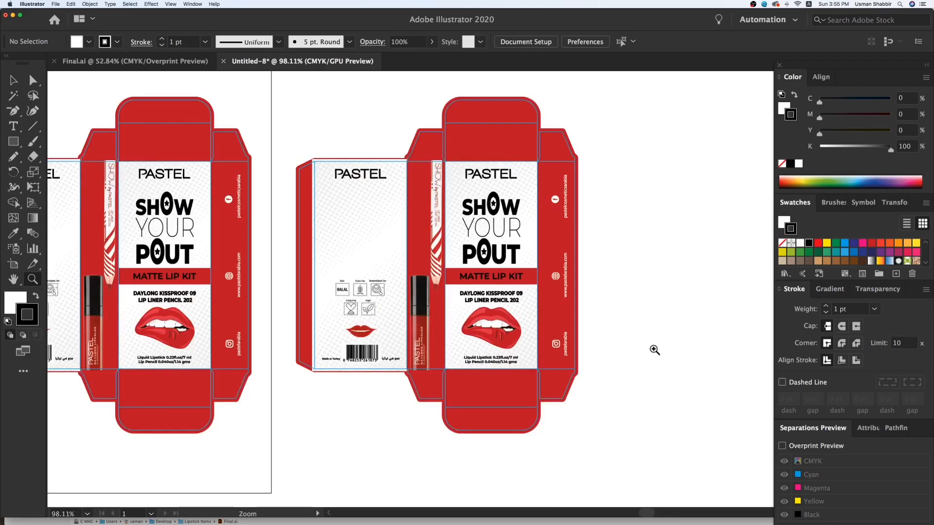
{"action": "key", "text": "v"}
{"action": "scroll", "coordinate": [667, 368], "scroll_direction": "left", "scroll_amount": 5}
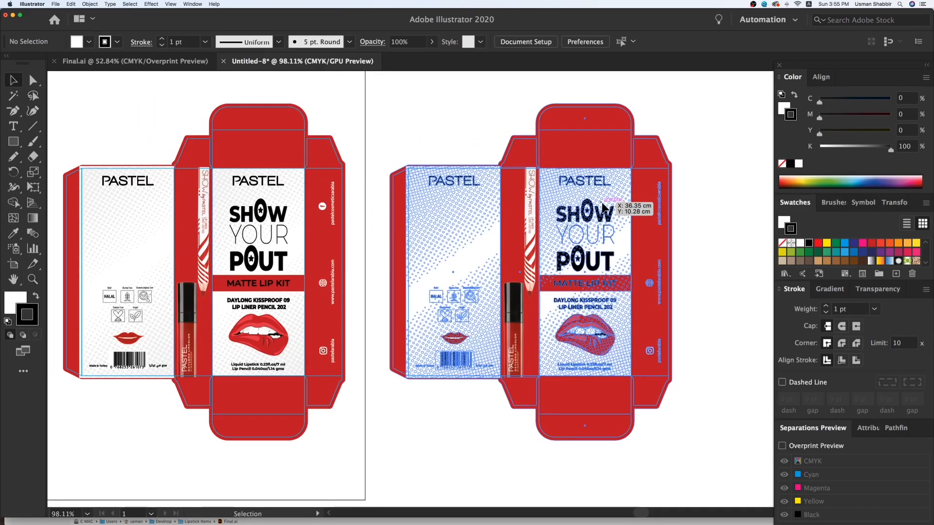
{"action": "right_click", "coordinate": [602, 206]}
{"action": "left_click", "coordinate": [633, 266]}
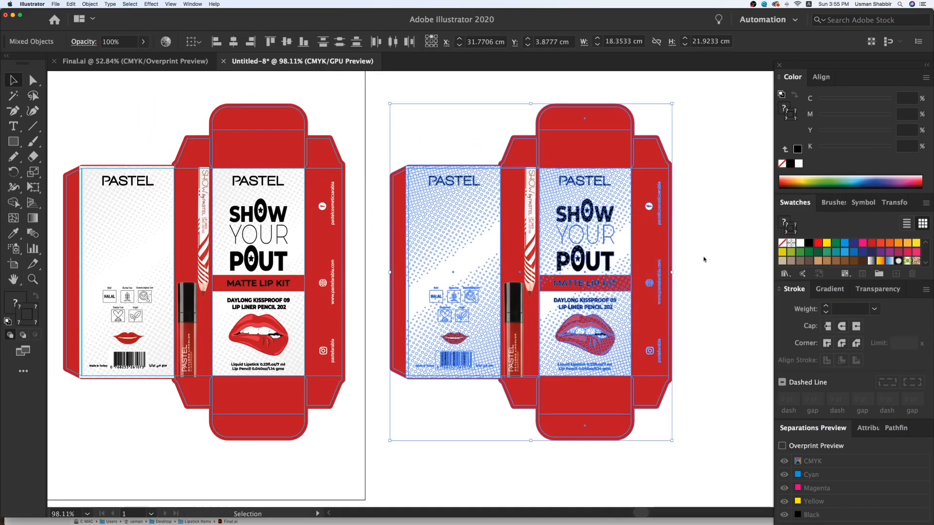
{"action": "left_click", "coordinate": [704, 253]}
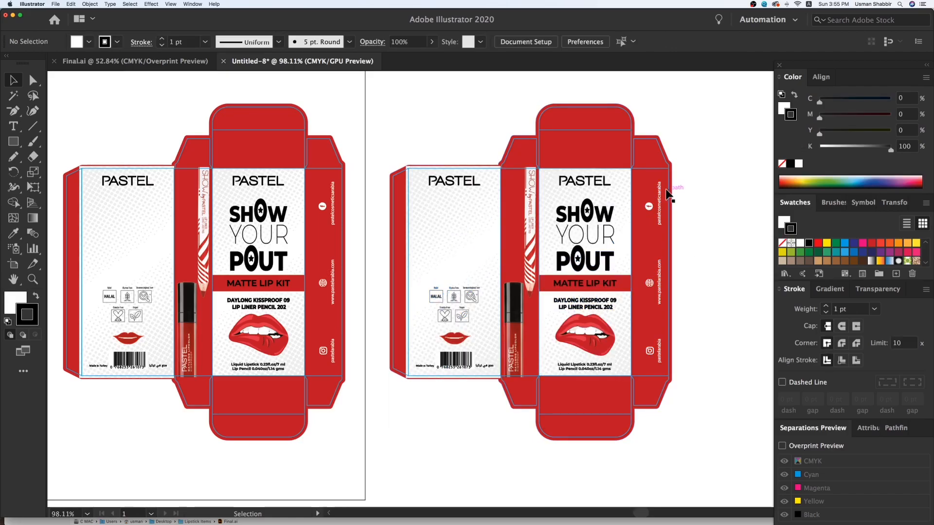
{"action": "left_click", "coordinate": [649, 156]}
{"action": "key", "text": "Delete"}
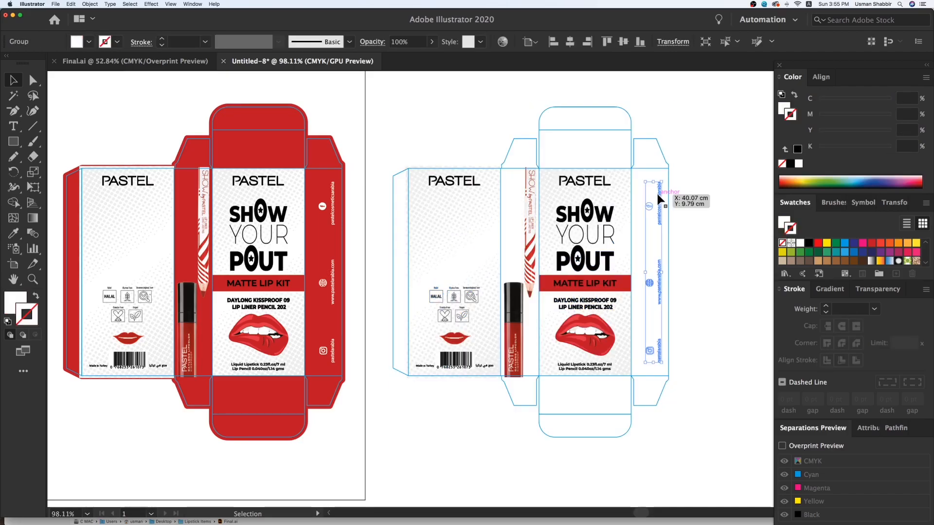
Step: Select all halftone dot patterns on the copied box's front and back panels and fill them with 100% cyan
{"action": "left_click", "coordinate": [487, 320]}
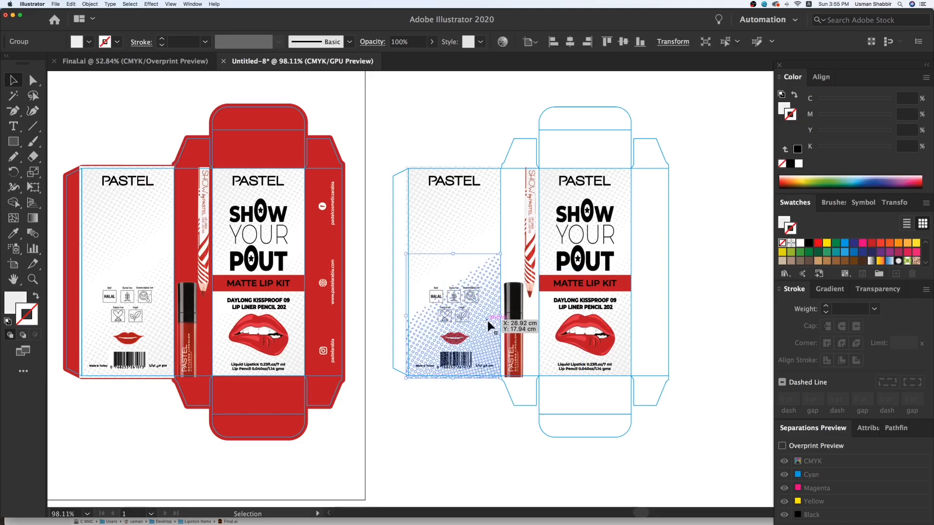
{"action": "left_click", "coordinate": [474, 200], "text": "shift"}
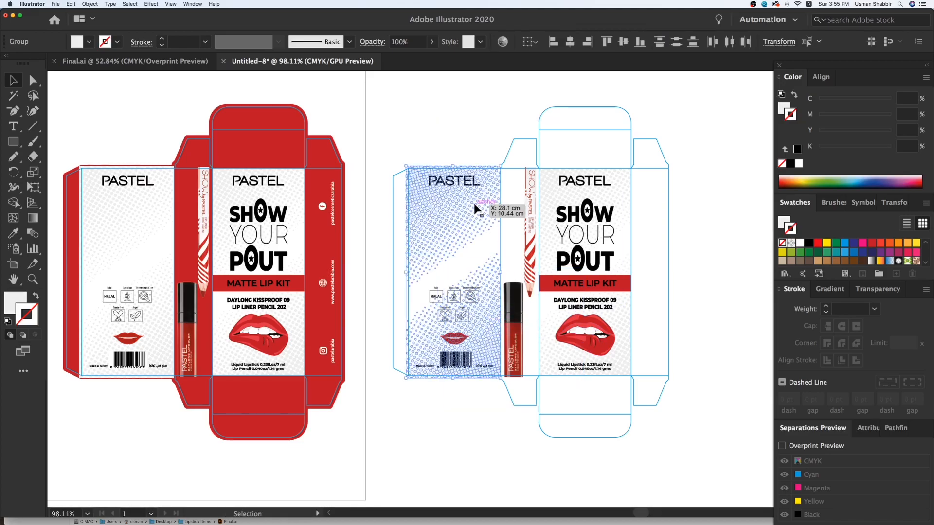
{"action": "left_click", "coordinate": [553, 204], "text": "shift"}
{"action": "left_click", "coordinate": [626, 360], "text": "shift"}
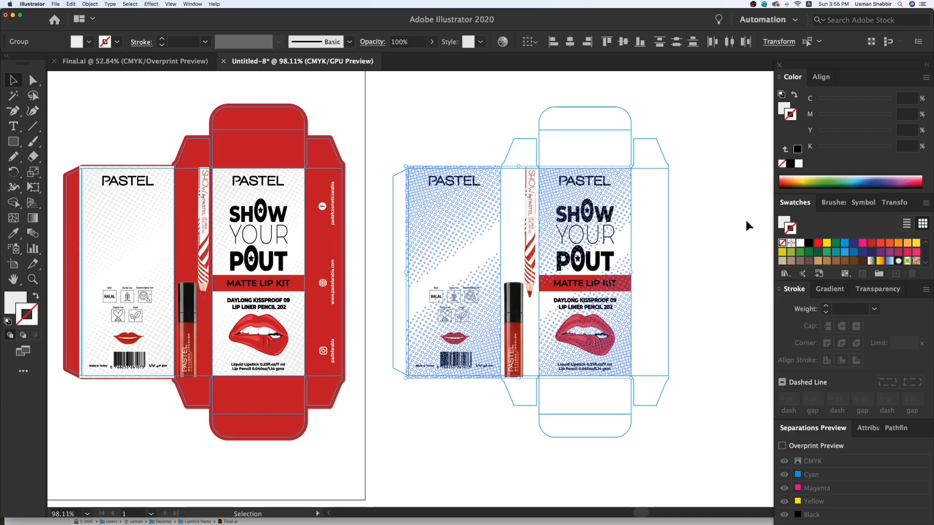
{"action": "left_click", "coordinate": [780, 110]}
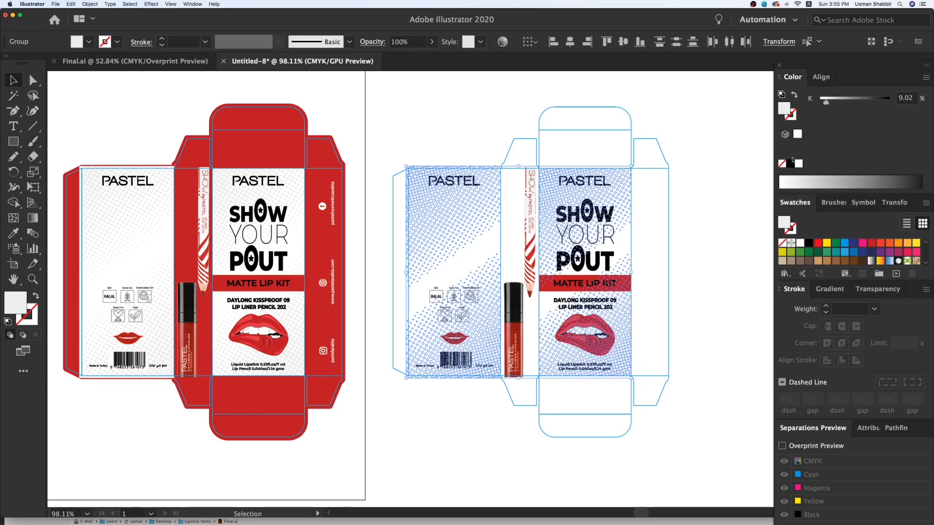
{"action": "left_click", "coordinate": [844, 248]}
{"action": "left_click", "coordinate": [653, 217]}
Step: Give the copy's icons, barcode, small print and product name text a white fill and a 5 pt white stroke with round caps and joins
{"action": "left_click", "coordinate": [473, 306]}
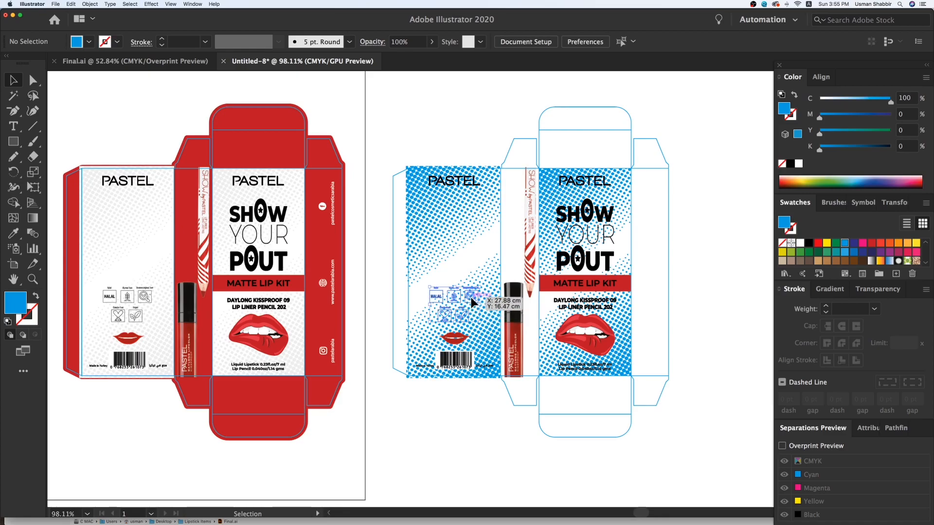
{"action": "left_click", "coordinate": [485, 366], "text": "shift"}
{"action": "left_click", "coordinate": [423, 370], "text": "shift"}
{"action": "left_click", "coordinate": [569, 369], "text": "shift"}
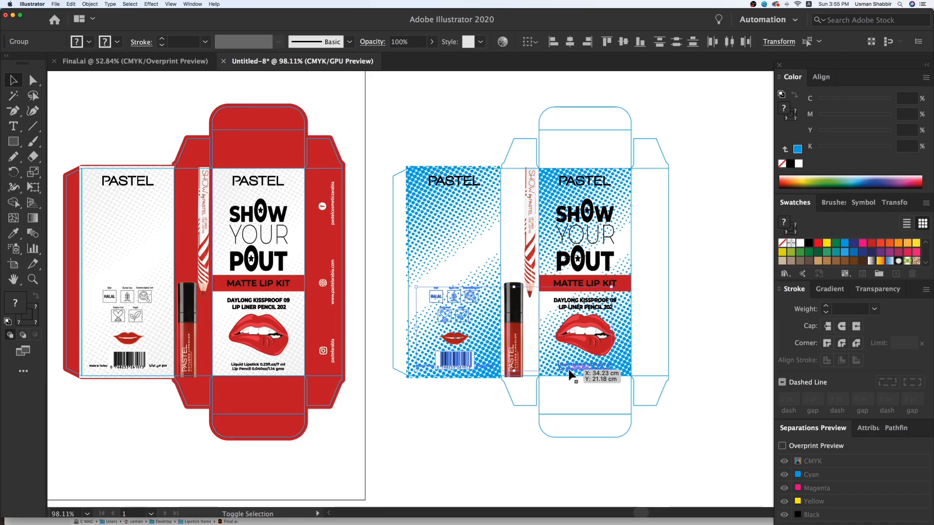
{"action": "left_click", "coordinate": [606, 303], "text": "shift"}
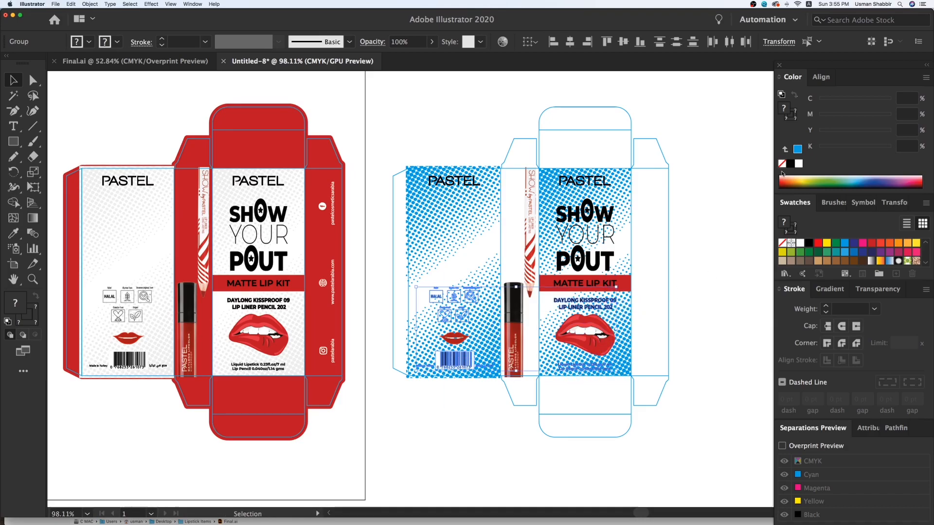
{"action": "left_click", "coordinate": [799, 164]}
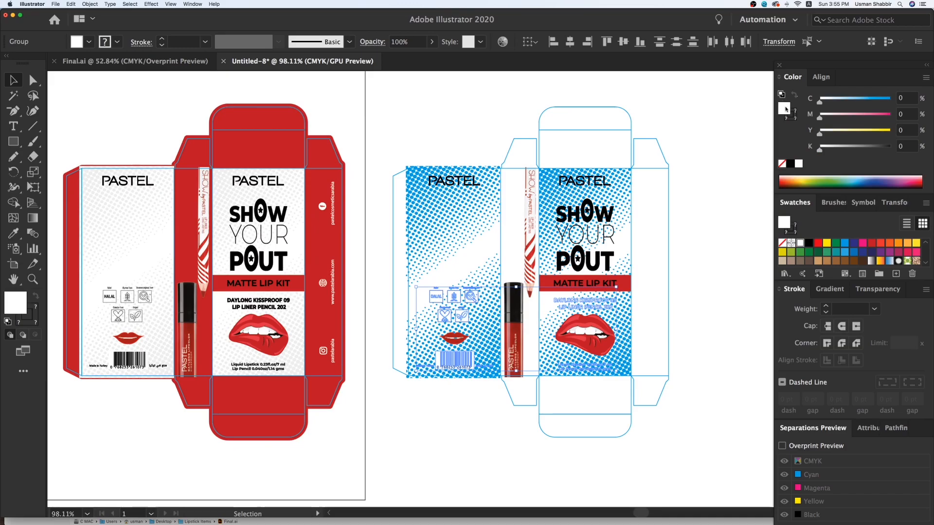
{"action": "left_click", "coordinate": [874, 309]}
{"action": "left_click", "coordinate": [888, 110]}
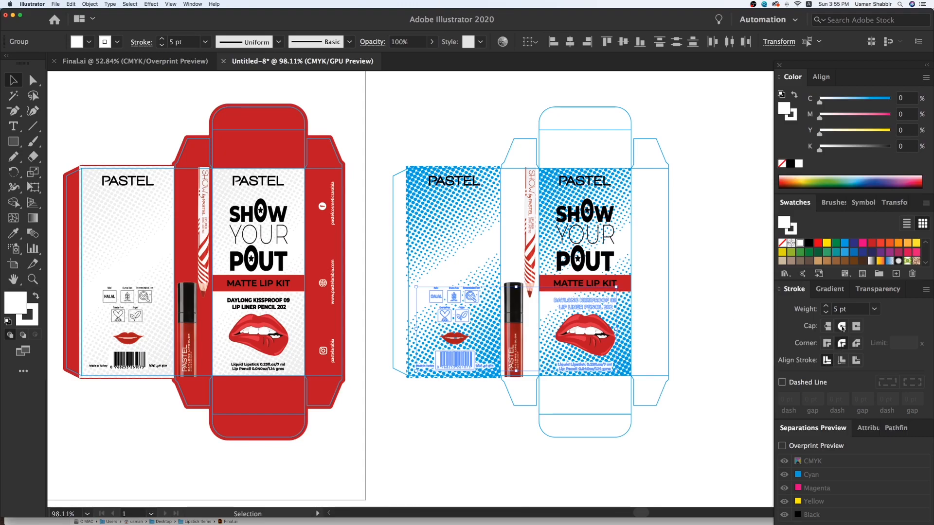
{"action": "left_click", "coordinate": [735, 307]}
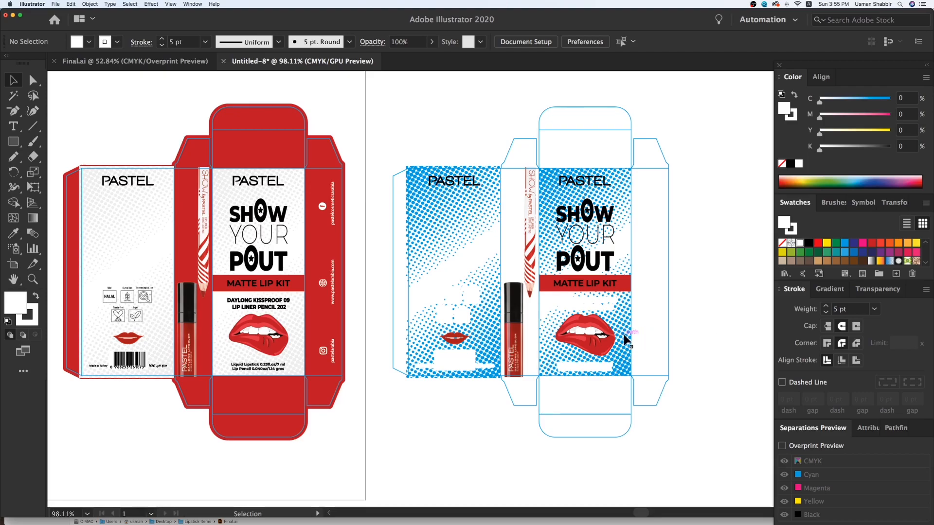
{"action": "left_click", "coordinate": [587, 371]}
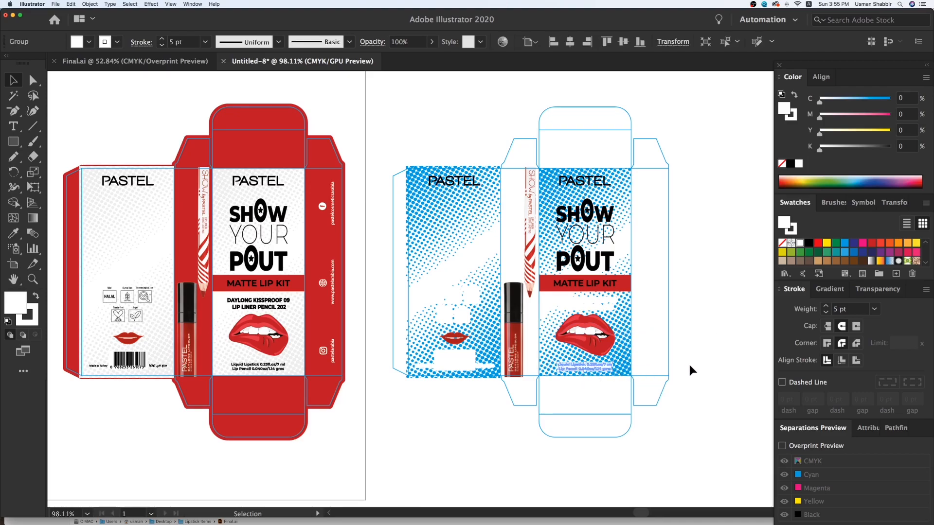
Step: Delete the "Show Your Pout" title and the Pastel logo from the copied box's front panel
{"action": "left_click", "coordinate": [593, 216]}
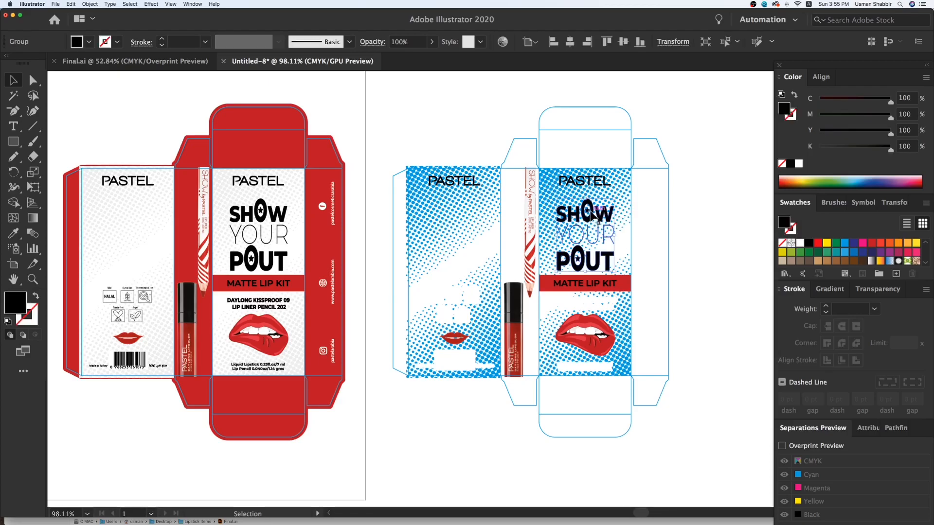
{"action": "key", "text": "Delete"}
{"action": "left_click", "coordinate": [598, 187]}
{"action": "key", "text": "Delete"}
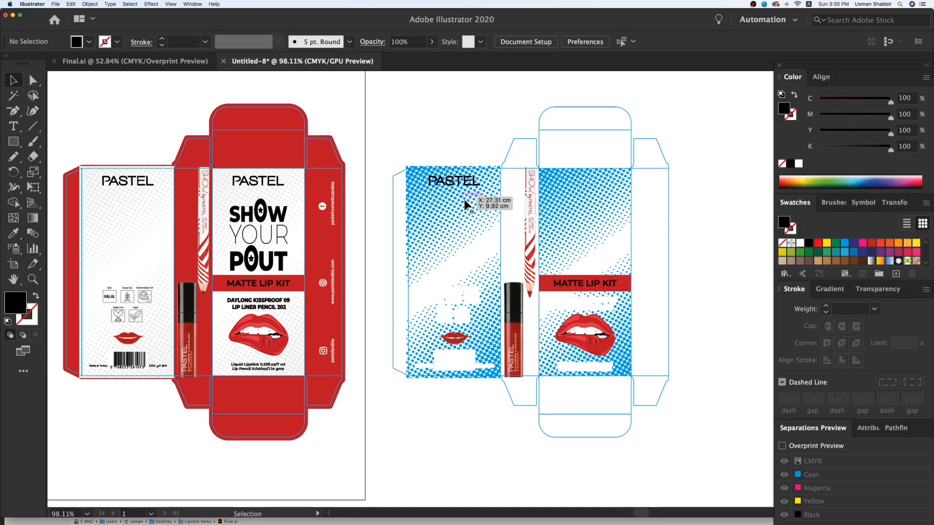
{"action": "left_click", "coordinate": [468, 187]}
{"action": "left_click", "coordinate": [465, 153]}
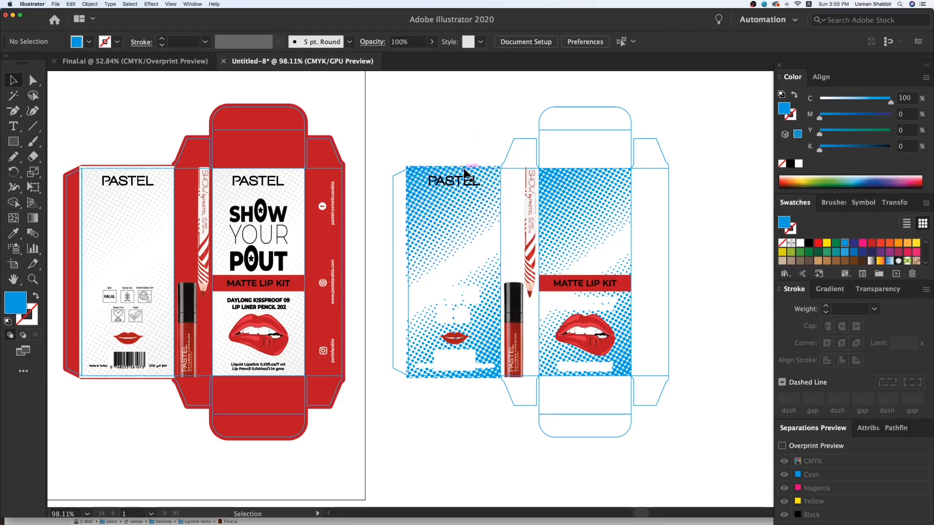
Step: Undo the deletion of the copied box's "Show Your Pout" title and Pastel logos
{"action": "left_click", "coordinate": [468, 183]}
{"action": "key", "text": "Delete"}
{"action": "key", "text": "super+z"}
{"action": "key", "text": "super+z"}
{"action": "key", "text": "super+z"}
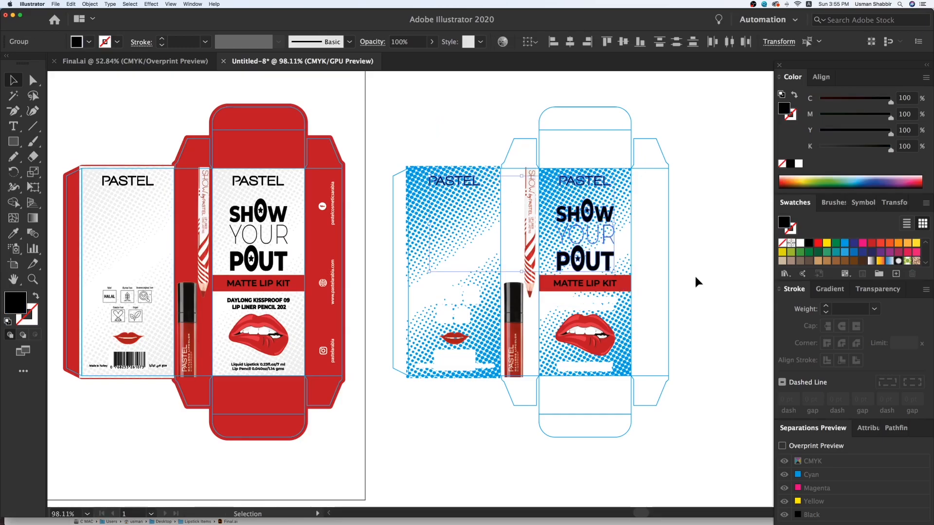
Step: Duplicate the copied box's "Show Your Pout" title and both Pastel logos and align the duplicate exactly over the originals
{"action": "key", "text": "a"}
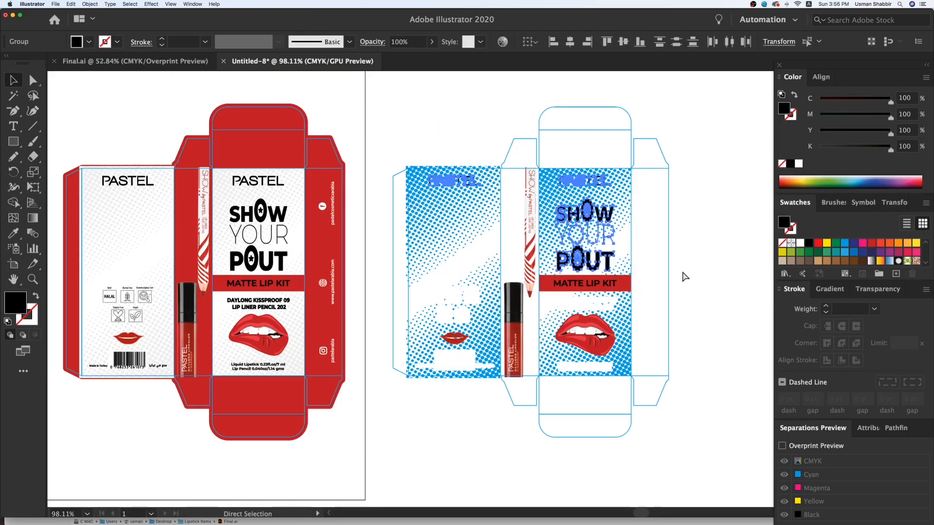
{"action": "right_click", "coordinate": [616, 233]}
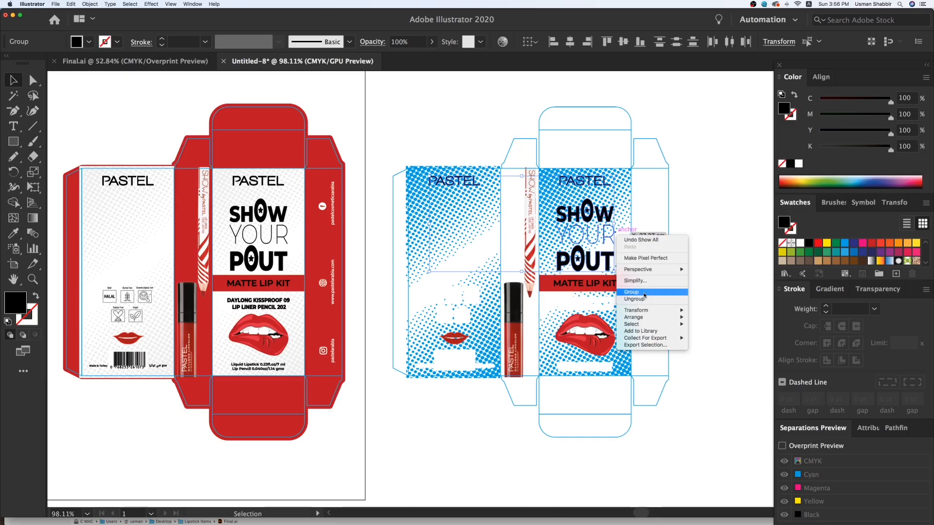
{"action": "left_click", "coordinate": [642, 293]}
{"action": "left_click", "coordinate": [633, 262]}
{"action": "left_click_drag", "start_coordinate": [610, 258], "coordinate": [603, 187]}
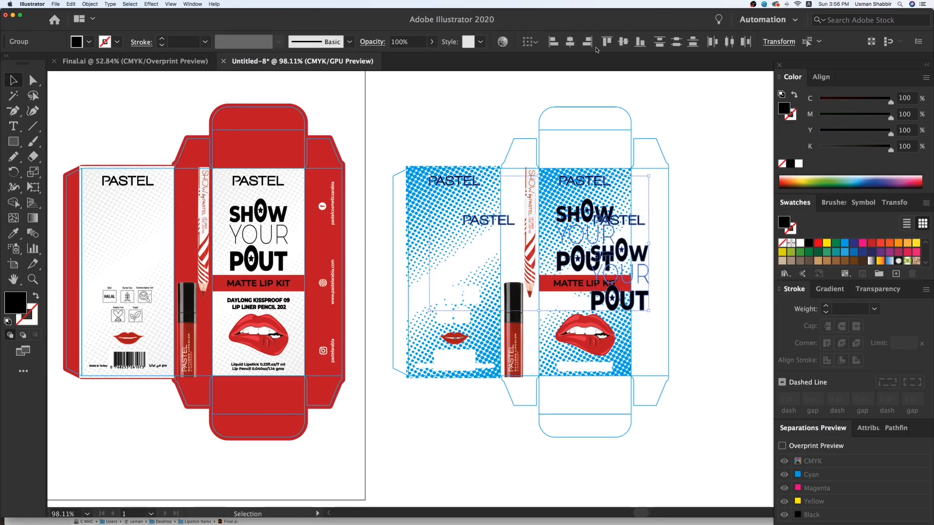
{"action": "left_click", "coordinate": [554, 42]}
{"action": "left_click", "coordinate": [525, 100]}
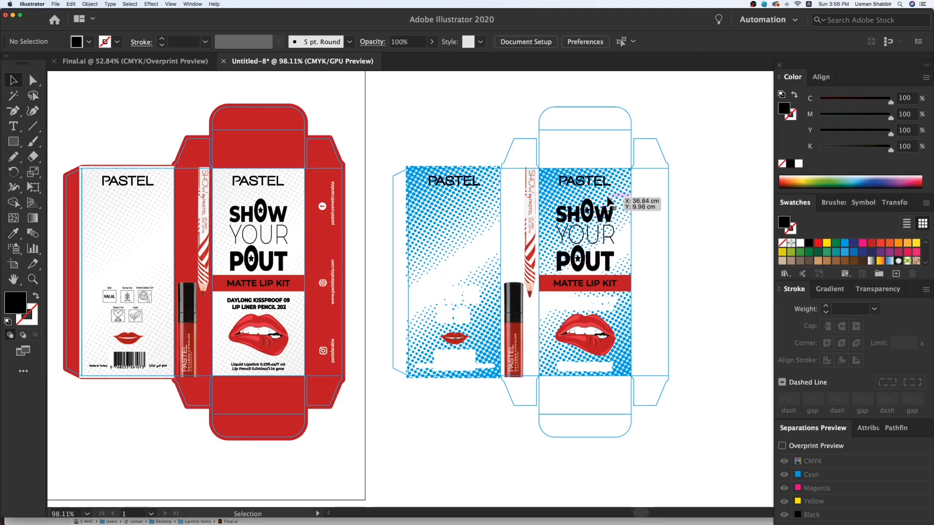
Step: Give one set of the stacked title and logos a white fill and a 4 pt white stroke with round caps and joins
{"action": "key", "text": "z"}
{"action": "left_click_drag", "start_coordinate": [366, 143], "coordinate": [762, 392]}
{"action": "key", "text": "v"}
{"action": "left_click", "coordinate": [546, 186]}
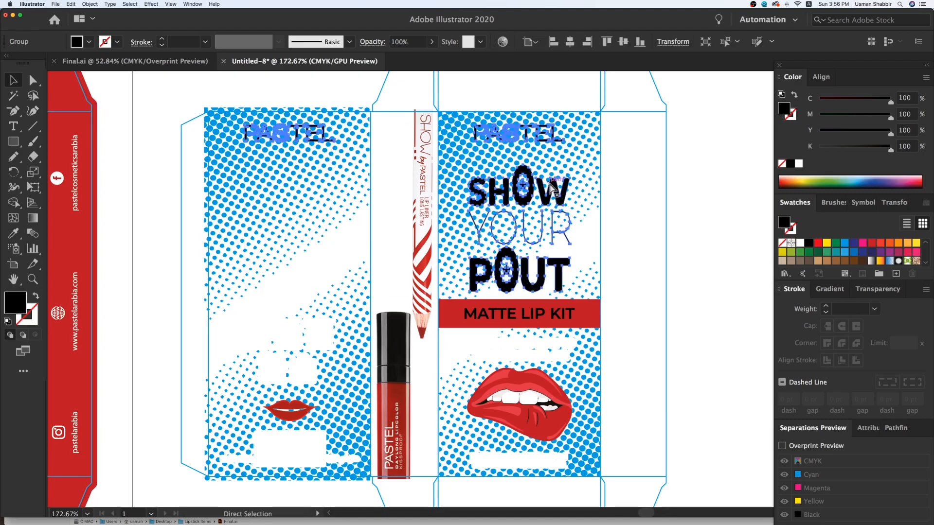
{"action": "left_click", "coordinate": [799, 164]}
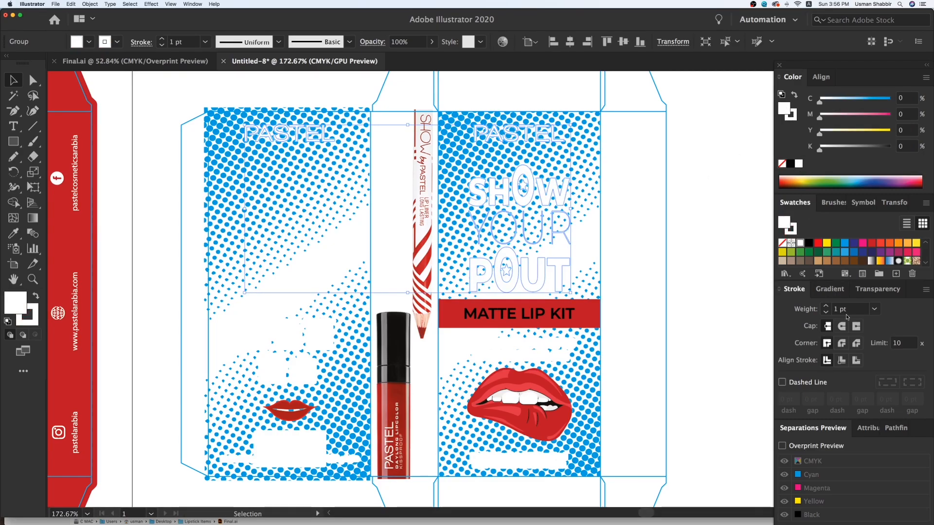
{"action": "left_click", "coordinate": [874, 309]}
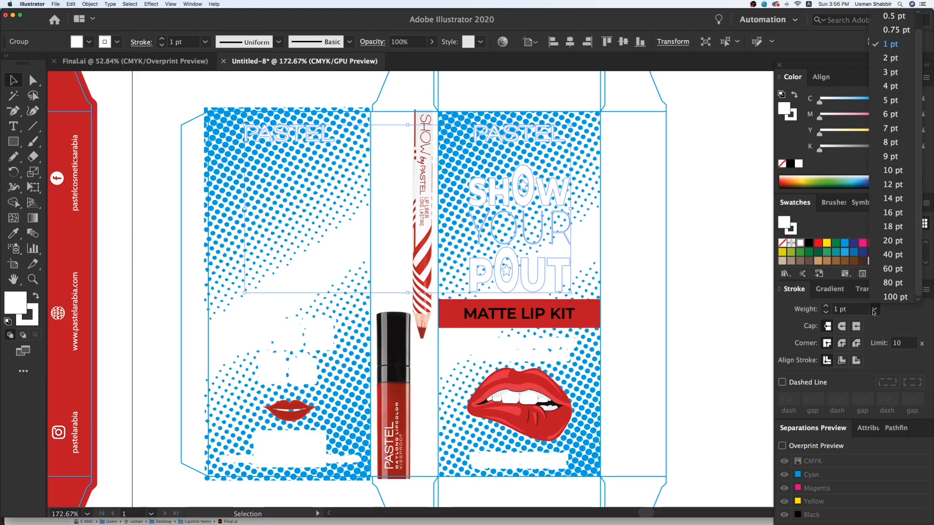
{"action": "left_click", "coordinate": [902, 102]}
{"action": "left_click", "coordinate": [841, 342]}
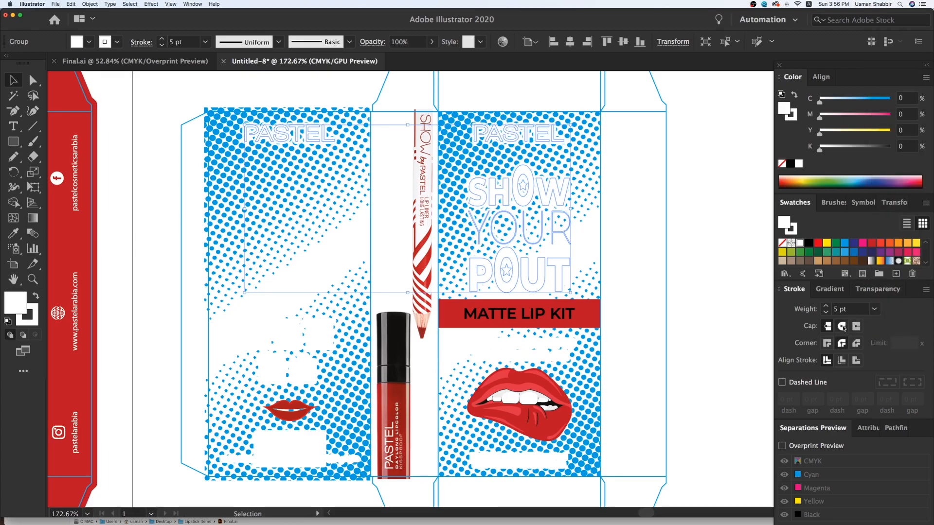
{"action": "left_click", "coordinate": [841, 326]}
{"action": "left_click", "coordinate": [805, 309]}
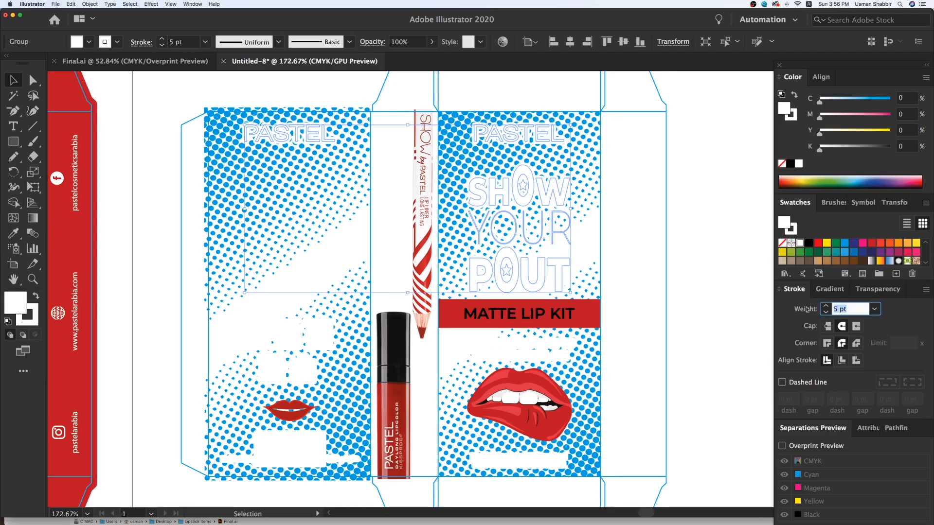
{"action": "key", "text": "Return"}
{"action": "left_click", "coordinate": [712, 226]}
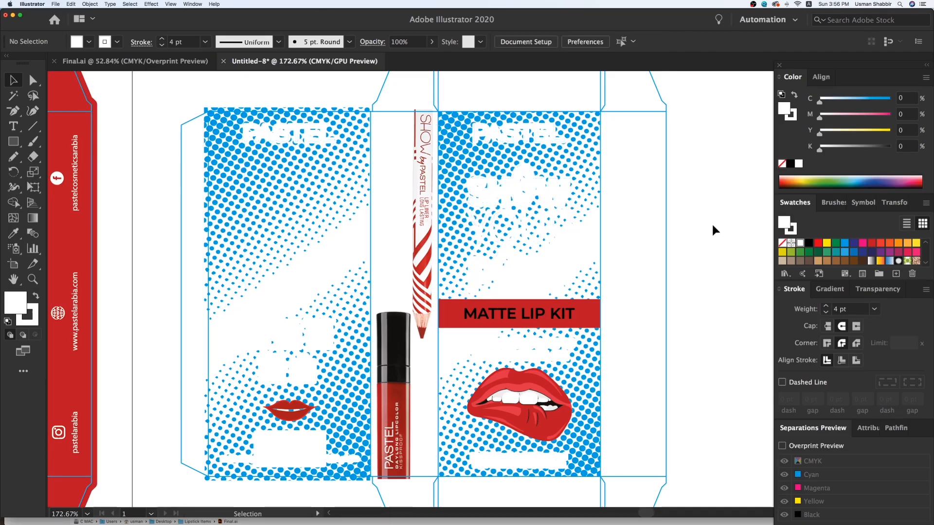
Step: Show the hidden title and Pastel logos and fill them with 100% K black
{"action": "key", "text": "alt+super+3"}
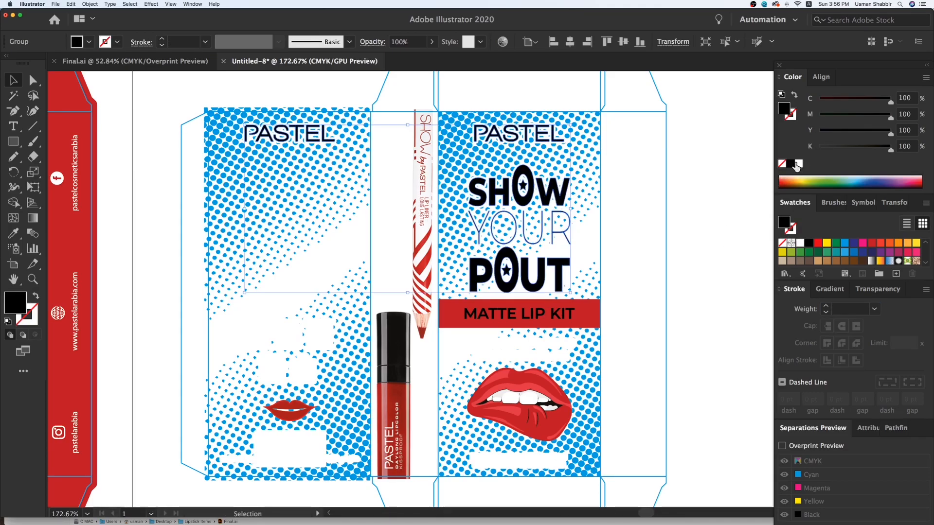
{"action": "left_click", "coordinate": [790, 165]}
{"action": "left_click", "coordinate": [719, 188]}
Step: Duplicate the large lips on the copied box's front panel and align the duplicate exactly over the original
{"action": "key", "text": "super+minus"}
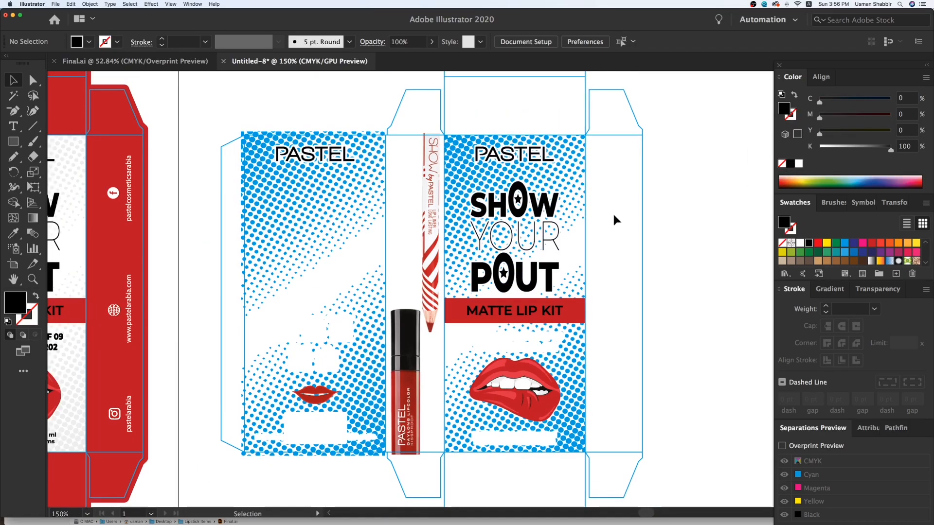
{"action": "left_click_drag", "start_coordinate": [412, 256], "coordinate": [493, 235]}
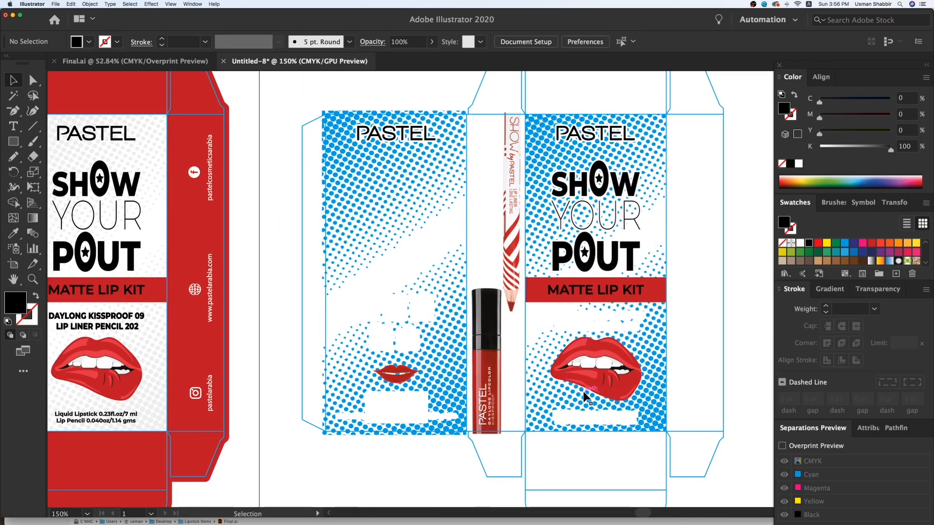
{"action": "left_click", "coordinate": [599, 369]}
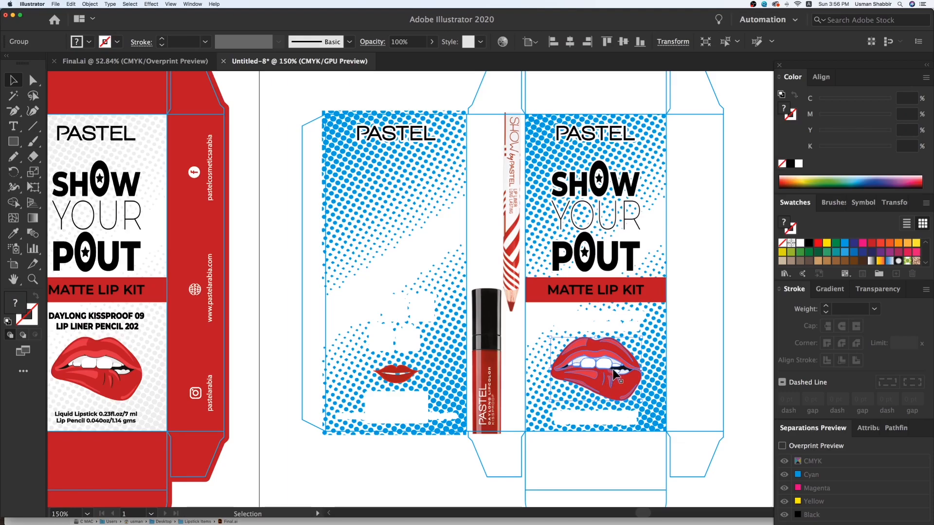
{"action": "scroll", "coordinate": [598, 368], "scroll_direction": "right", "scroll_amount": 2}
{"action": "left_click_drag", "start_coordinate": [585, 369], "coordinate": [586, 395]}
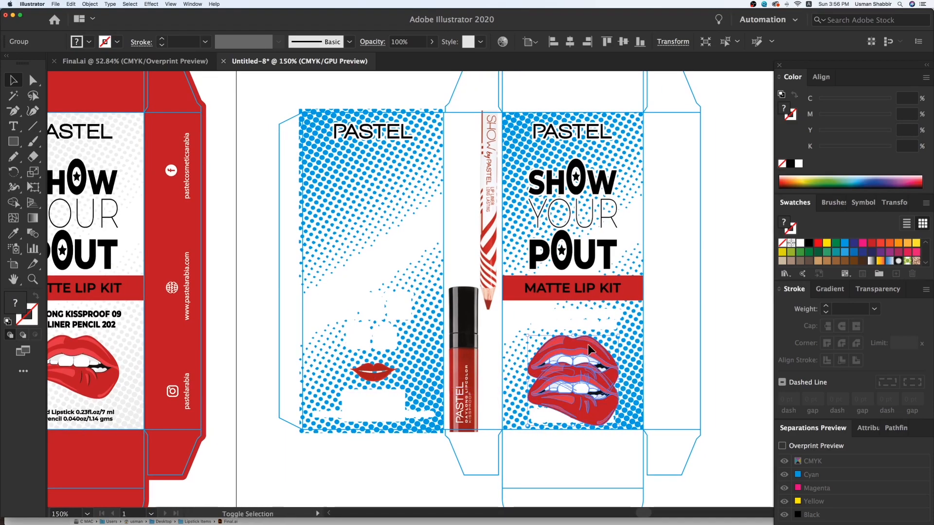
{"action": "left_click", "coordinate": [602, 45]}
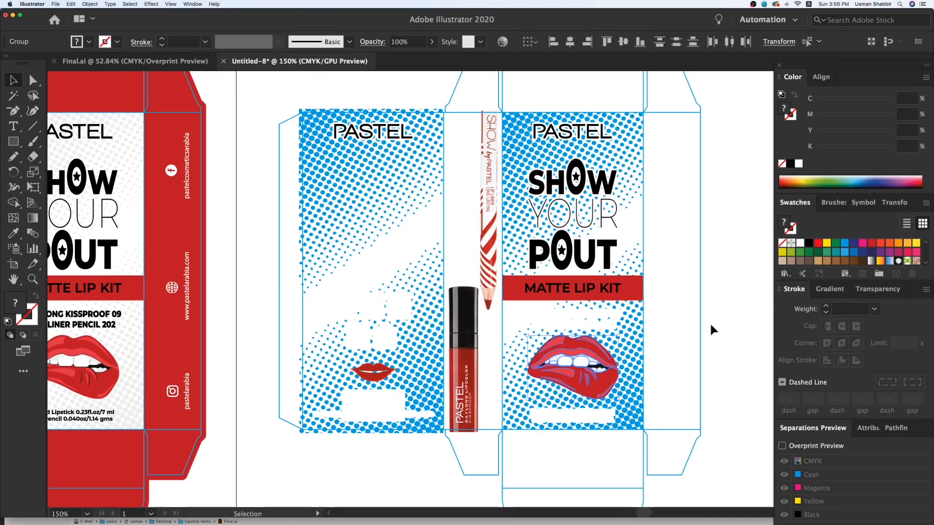
{"action": "left_click", "coordinate": [710, 322]}
Step: Give one set of the stacked front lips a white fill and a 4 pt white stroke with round caps and joins
{"action": "left_click", "coordinate": [586, 346]}
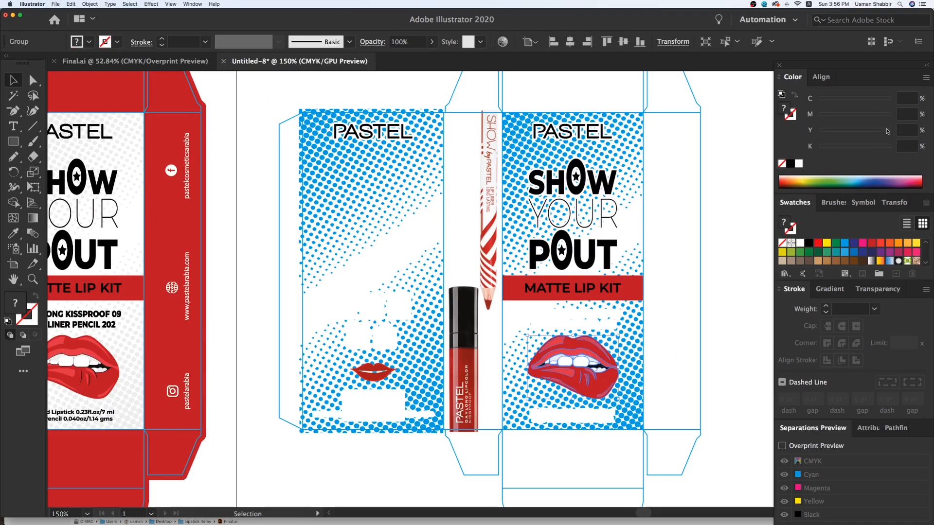
{"action": "left_click", "coordinate": [798, 163]}
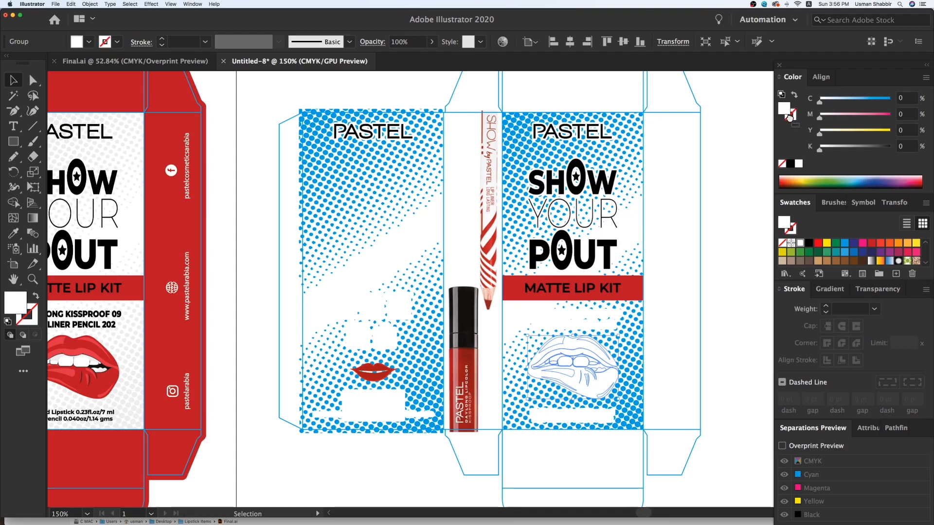
{"action": "left_click_drag", "start_coordinate": [789, 118], "coordinate": [793, 119]}
{"action": "left_click_drag", "start_coordinate": [848, 310], "coordinate": [787, 308]}
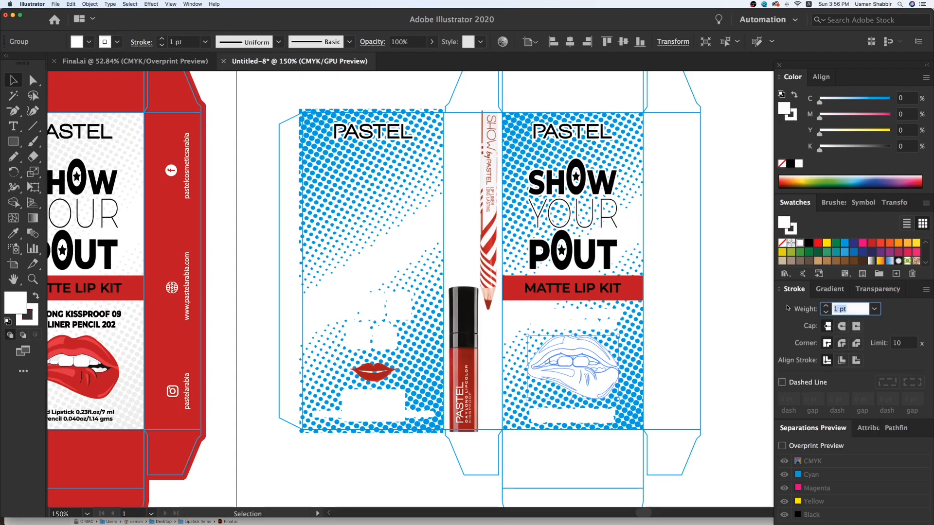
{"action": "type", "text": "4"}
{"action": "key", "text": "Return"}
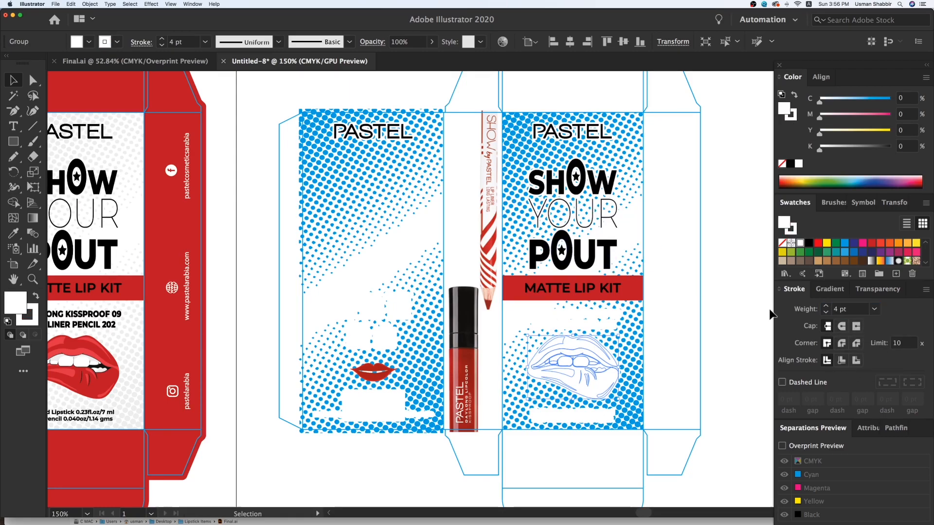
{"action": "left_click", "coordinate": [843, 343]}
{"action": "left_click", "coordinate": [842, 326]}
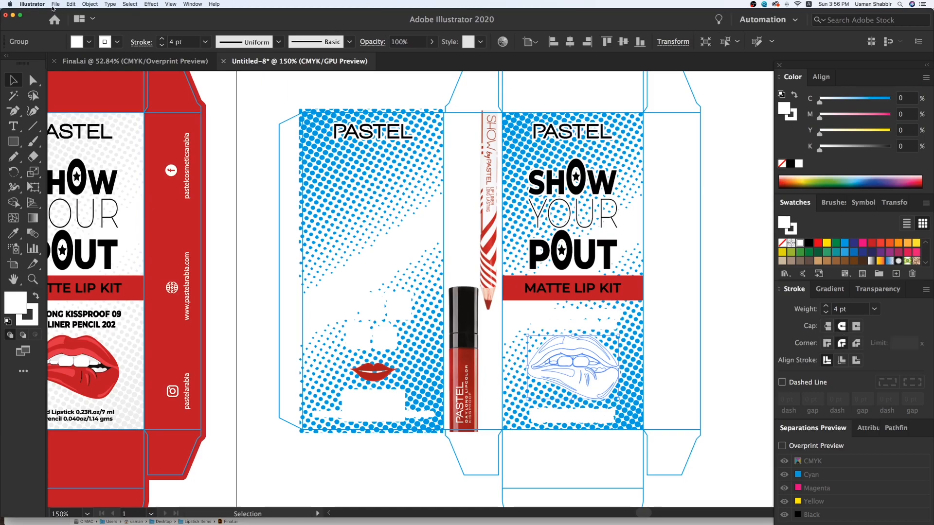
Step: Expand the fill and stroke of the white front lips and unite the pieces into one shape
{"action": "left_click", "coordinate": [89, 3]}
{"action": "left_click", "coordinate": [117, 87]}
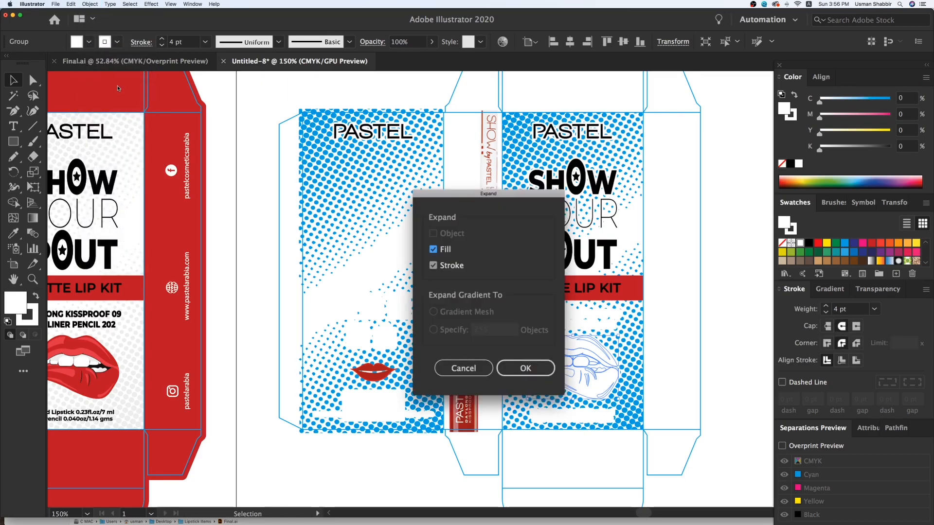
{"action": "key", "text": "Return"}
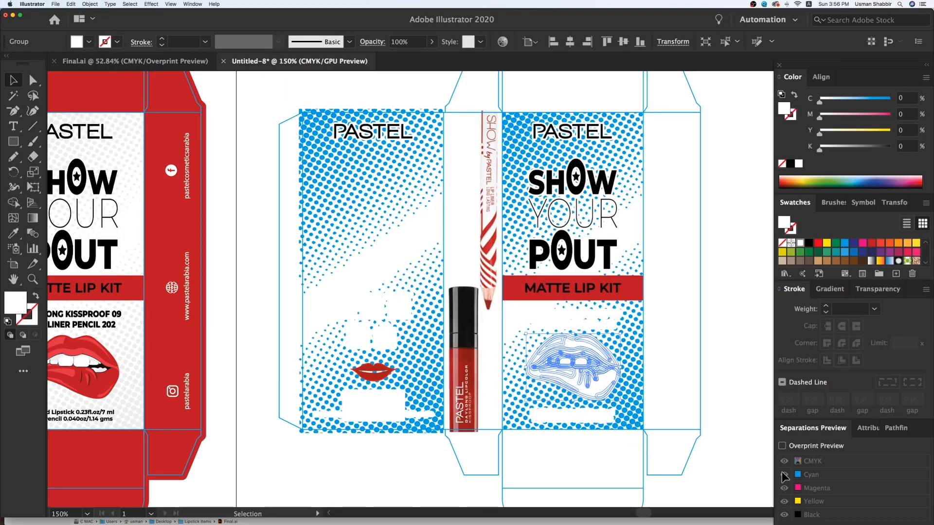
{"action": "left_click", "coordinate": [879, 427]}
{"action": "left_click", "coordinate": [785, 462]}
{"action": "left_click", "coordinate": [733, 378]}
Step: Show the hidden red lips on the front panel and fill them with 100% K black
{"action": "key", "text": "ctrl+f"}
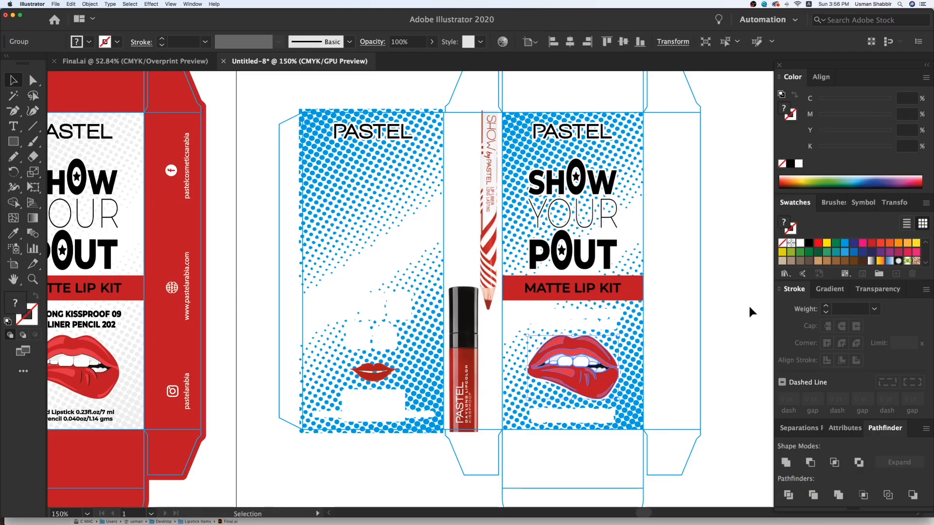
{"action": "left_click", "coordinate": [791, 164]}
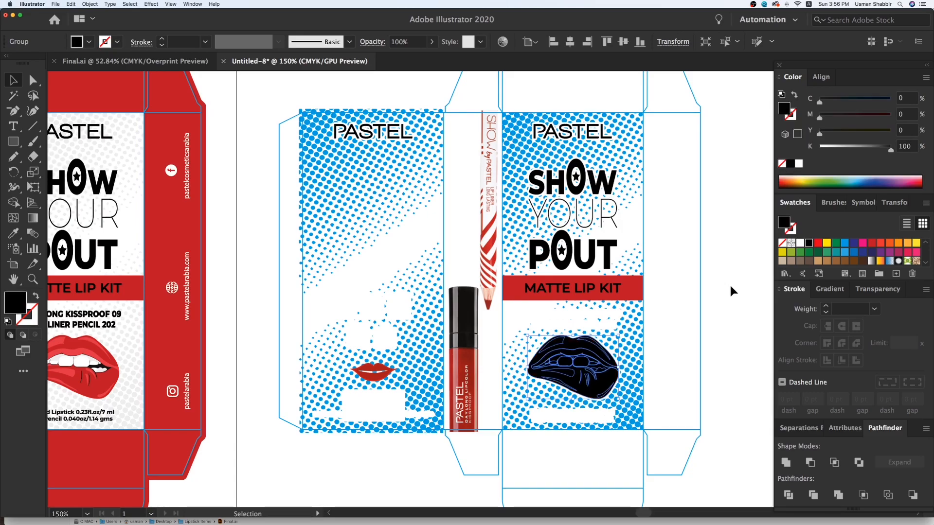
{"action": "left_click", "coordinate": [711, 292]}
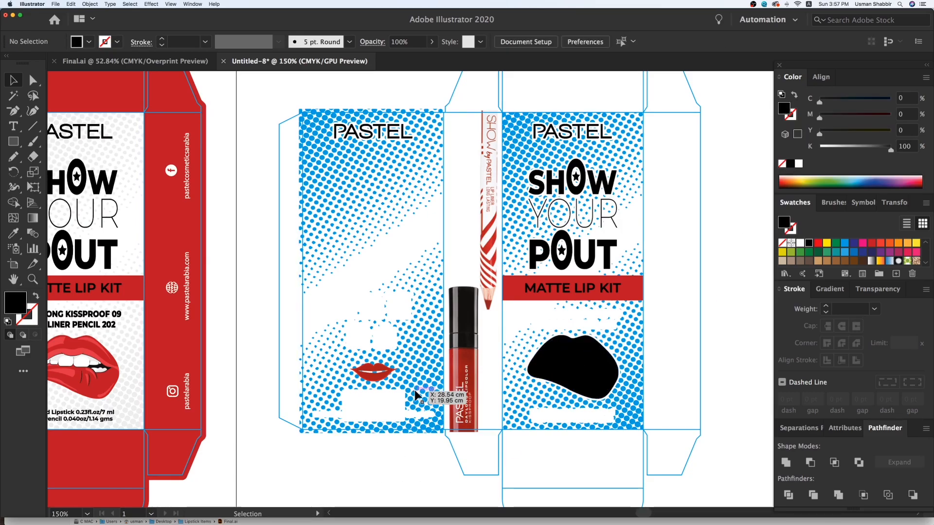
Step: Duplicate the small lips on the copied box's back panel and align the duplicate exactly over the original
{"action": "left_click", "coordinate": [379, 374]}
{"action": "left_click_drag", "start_coordinate": [383, 373], "coordinate": [383, 444]}
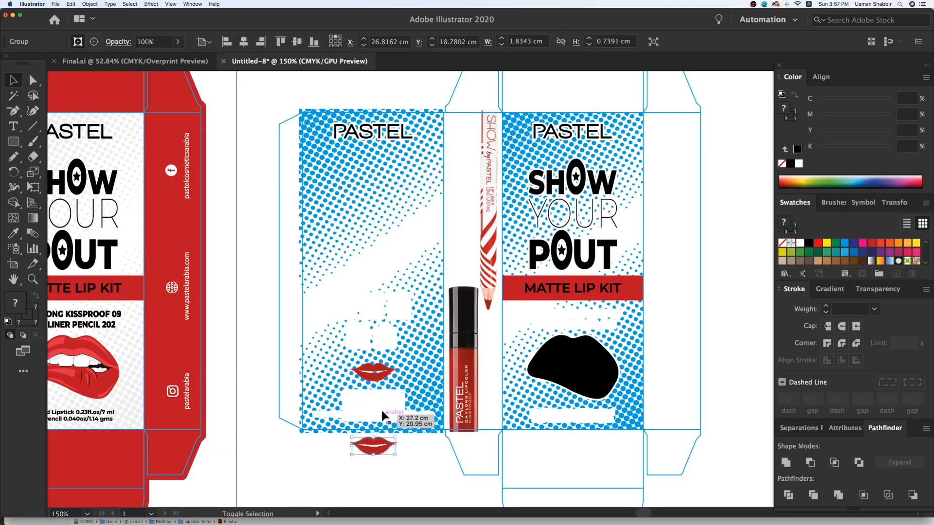
{"action": "left_click", "coordinate": [382, 373], "text": "shift"}
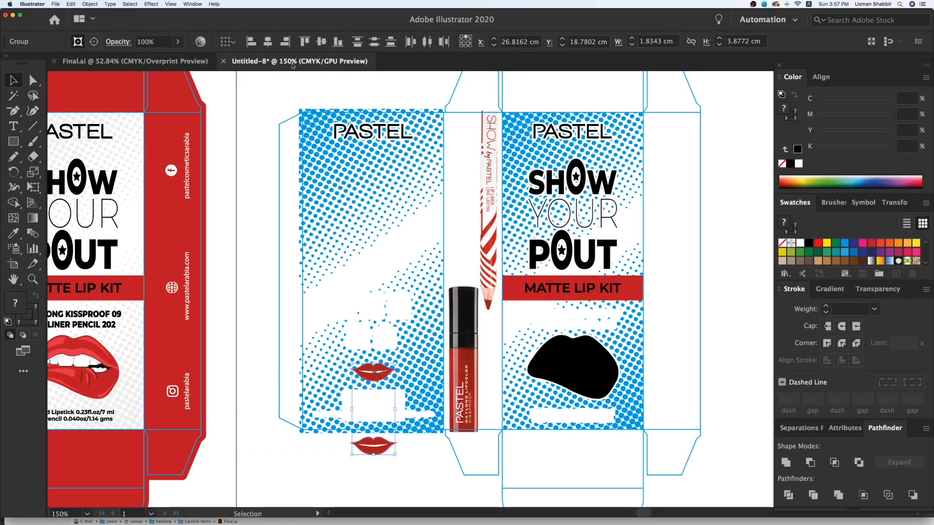
{"action": "left_click", "coordinate": [302, 44]}
{"action": "left_click", "coordinate": [273, 136]}
Step: Select one set of the stacked back-panel lips, apply a 100% K black fill and ungroup it
{"action": "key", "text": "z"}
{"action": "left_click_drag", "start_coordinate": [263, 311], "coordinate": [508, 464]}
{"action": "key", "text": "v"}
{"action": "left_click", "coordinate": [395, 231]}
{"action": "key", "text": "super+2"}
{"action": "left_click", "coordinate": [395, 231]}
{"action": "left_click", "coordinate": [797, 149]}
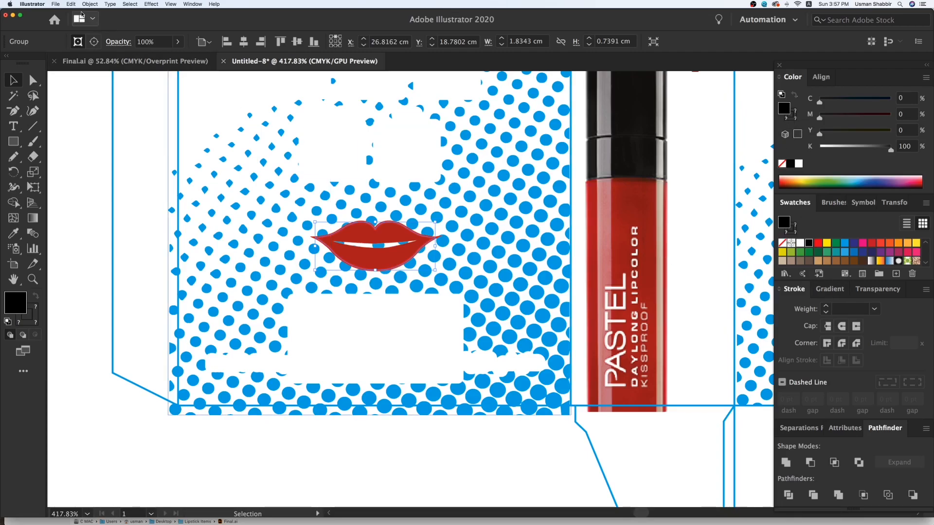
{"action": "key", "text": "ctrl+y"}
{"action": "key", "text": "ctrl+y"}
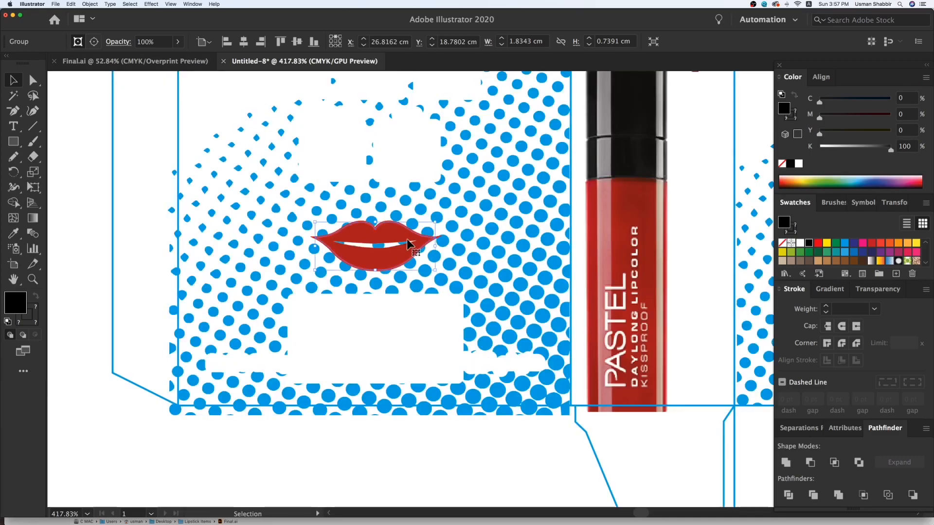
{"action": "right_click", "coordinate": [408, 243]}
{"action": "left_click", "coordinate": [440, 299]}
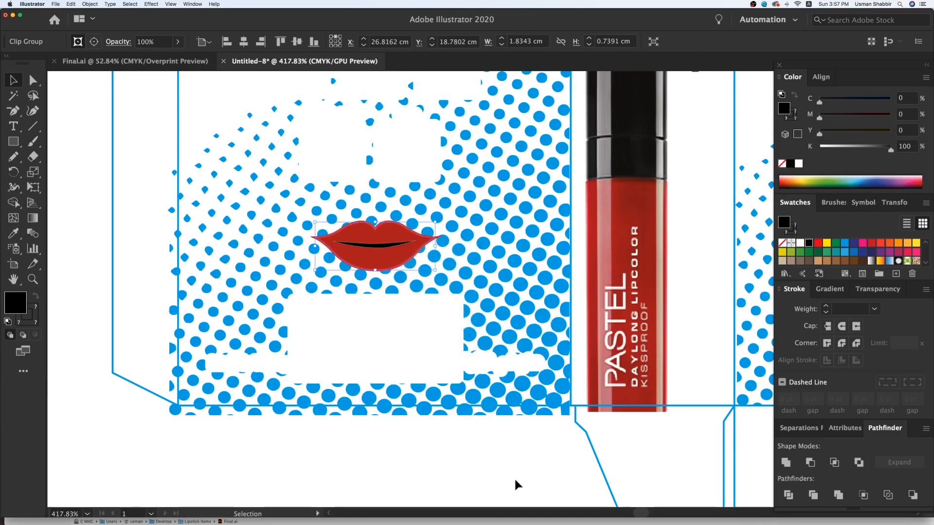
Step: Give the back-panel lips on the copied box a white fill and a 4 pt white stroke
{"action": "left_click", "coordinate": [516, 485]}
{"action": "left_click", "coordinate": [404, 229]}
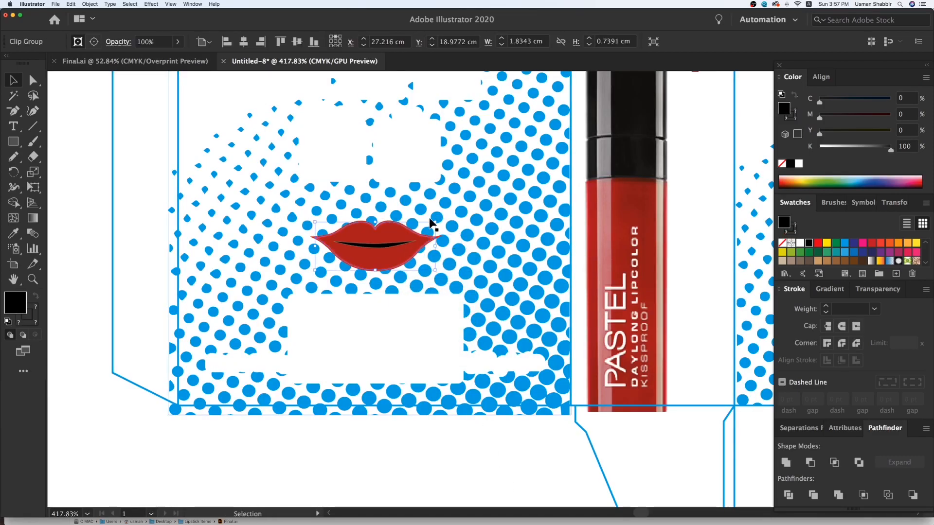
{"action": "left_click", "coordinate": [800, 243]}
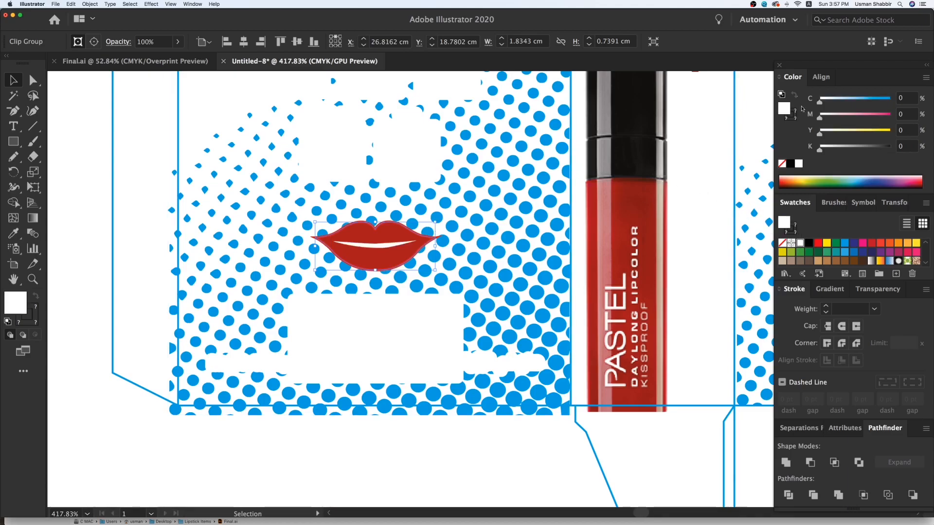
{"action": "key", "text": "d"}
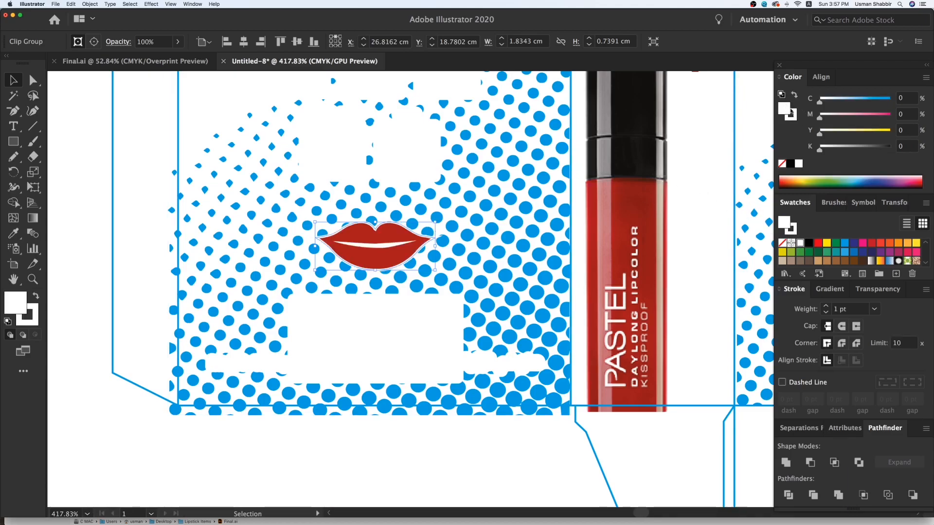
{"action": "left_click", "coordinate": [863, 311]}
{"action": "type", "text": "4"}
{"action": "key", "text": "Return"}
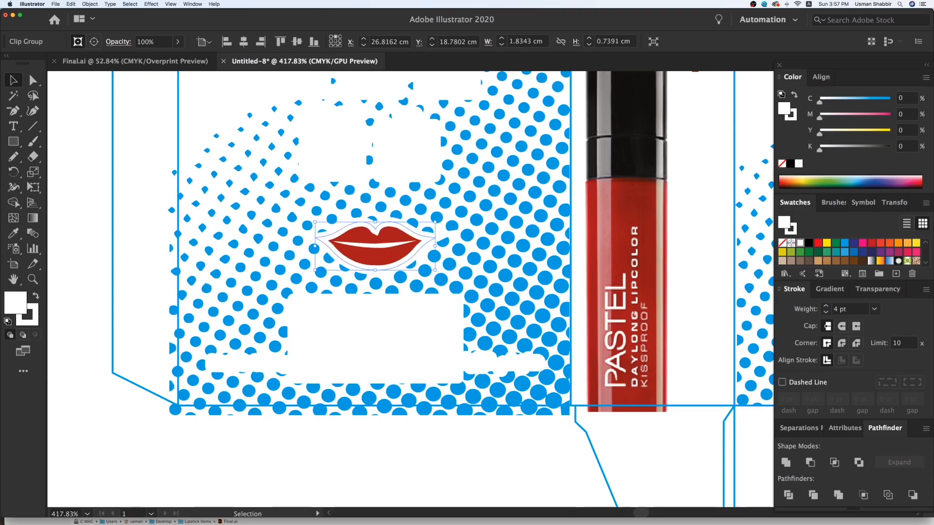
Step: Expand the fill and stroke of the white back-panel lips
{"action": "left_click", "coordinate": [90, 9]}
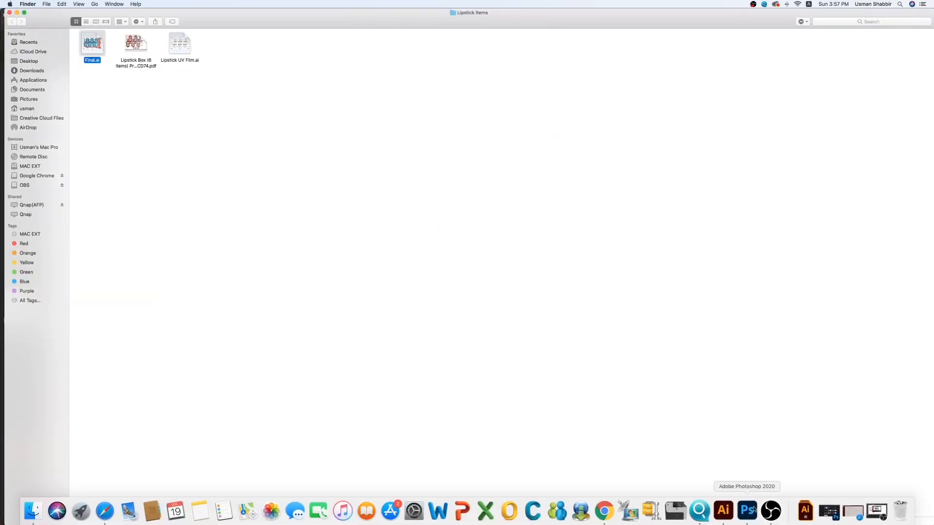
{"action": "left_click", "coordinate": [725, 509]}
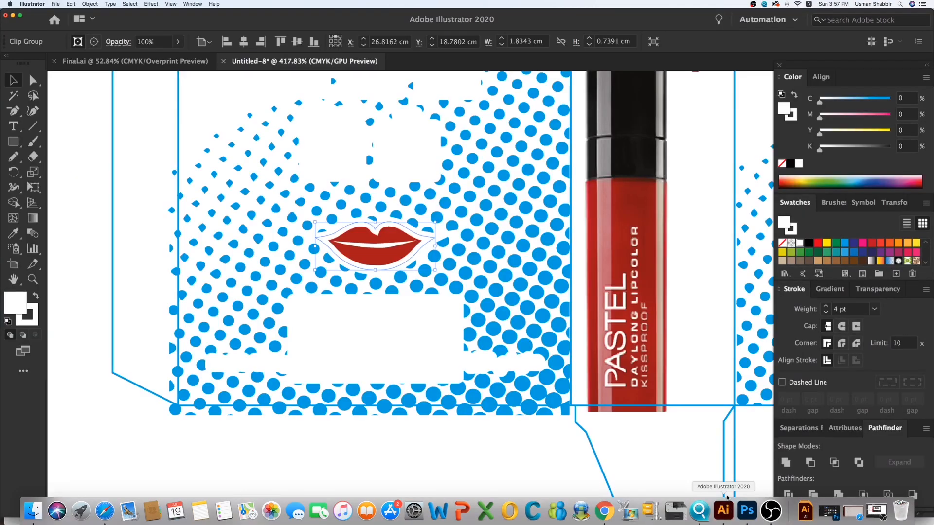
{"action": "left_click", "coordinate": [89, 4]}
{"action": "left_click", "coordinate": [115, 88]}
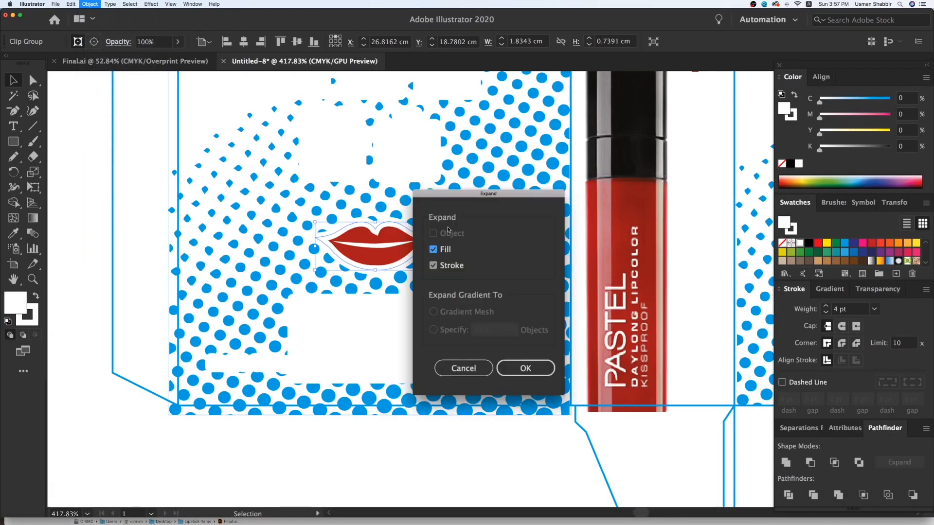
{"action": "left_click", "coordinate": [532, 365]}
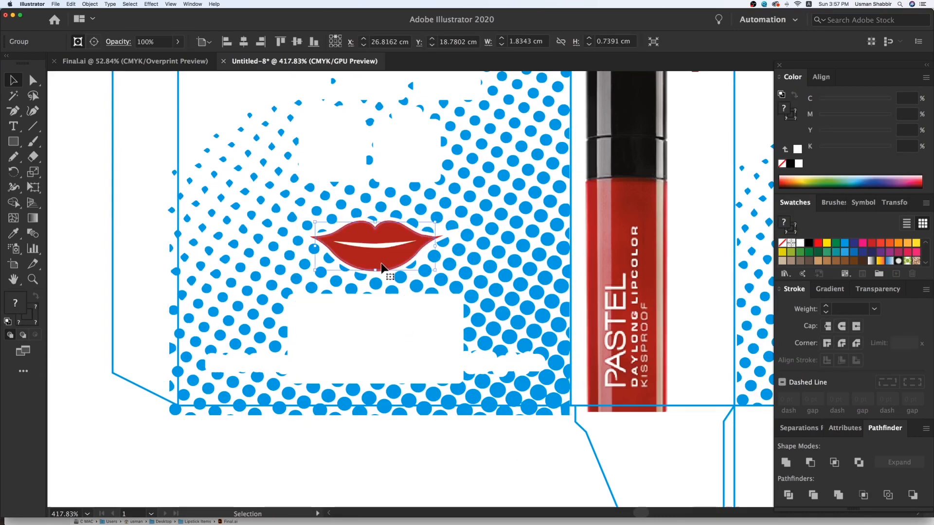
Step: Adjust the color balance of the red back-panel lips to 100% cyan, magenta, yellow and black
{"action": "left_click", "coordinate": [71, 4]}
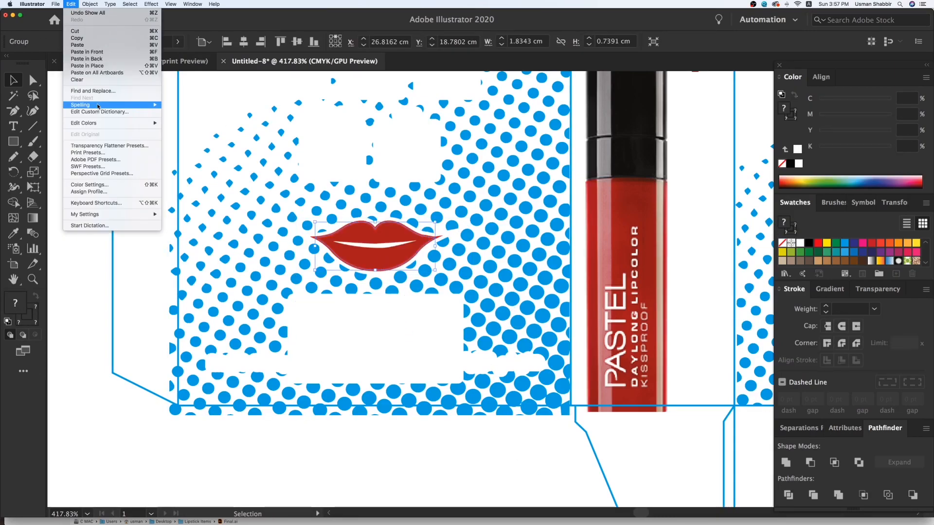
{"action": "mouse_move", "coordinate": [104, 123]}
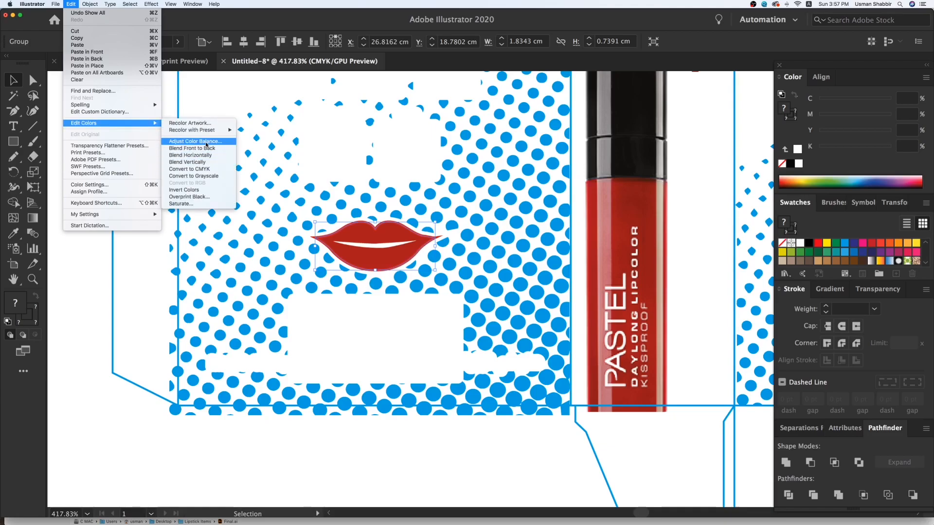
{"action": "left_click", "coordinate": [194, 141]}
{"action": "left_click_drag", "start_coordinate": [626, 248], "coordinate": [657, 248]}
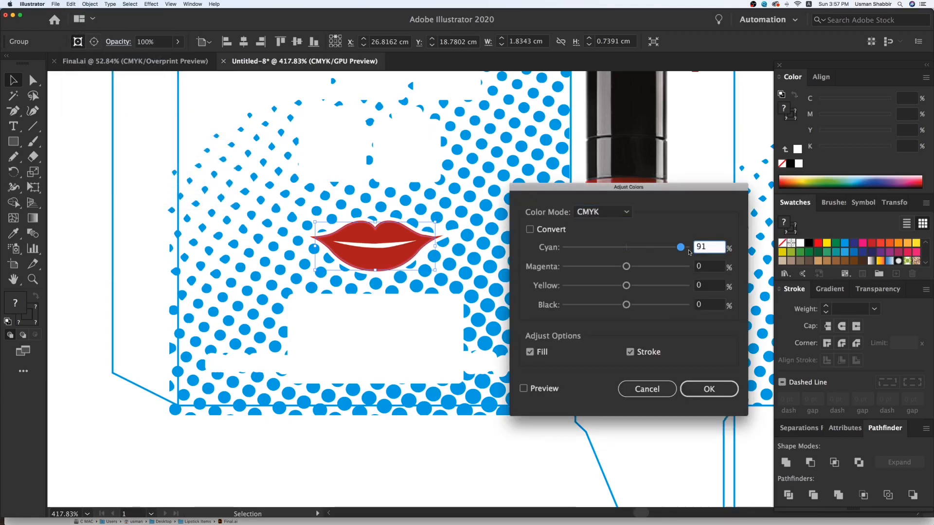
{"action": "key", "text": "Tab"}
{"action": "type", "text": "100"}
{"action": "key", "text": "Tab"}
{"action": "type", "text": "100"}
{"action": "key", "text": "Tab"}
{"action": "type", "text": "100"}
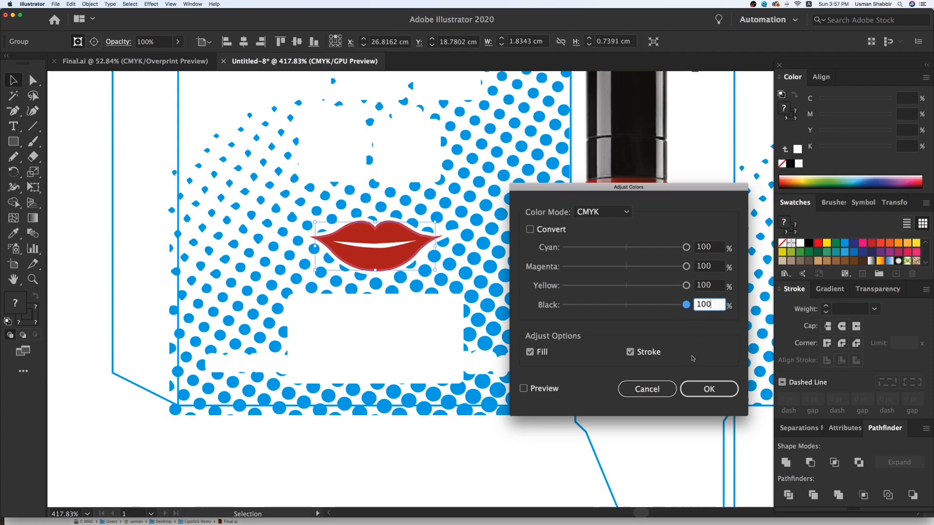
{"action": "left_click", "coordinate": [698, 394]}
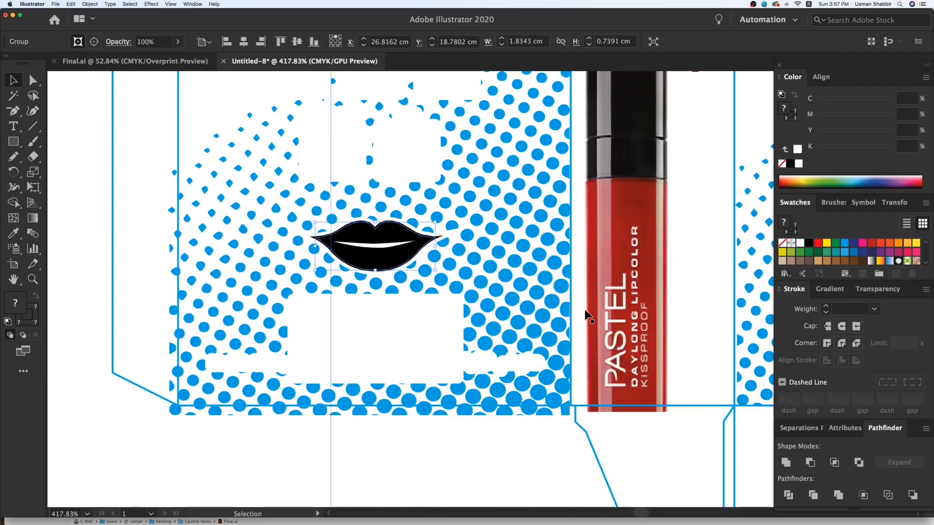
Step: Convert the back-panel lips to grayscale and deselect them
{"action": "left_click", "coordinate": [73, 4]}
{"action": "mouse_move", "coordinate": [114, 124]}
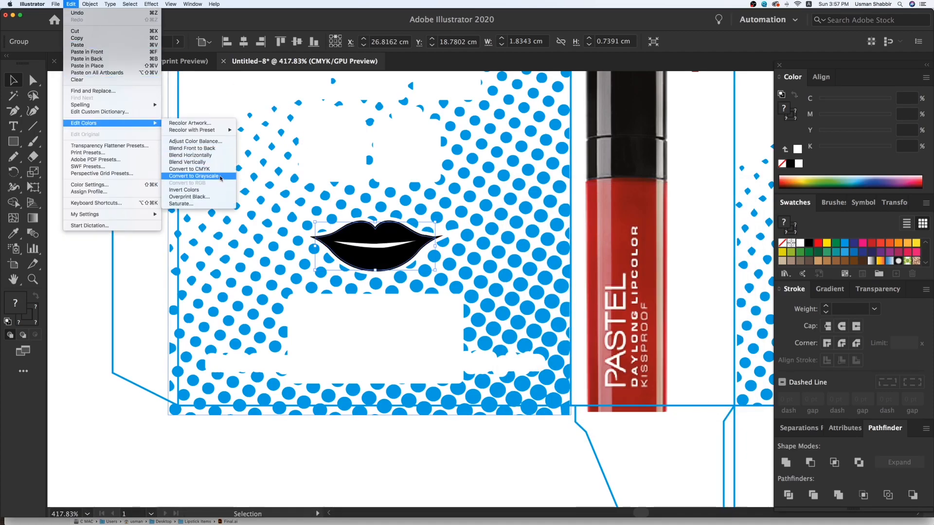
{"action": "left_click", "coordinate": [220, 176]}
{"action": "left_click", "coordinate": [553, 450]}
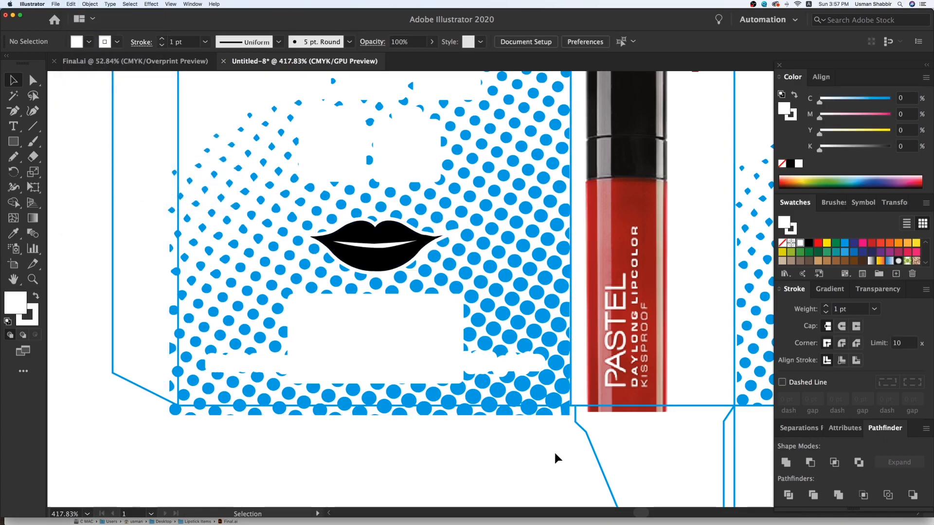
Step: Select the cyan halftone dot patterns on the copied box's back and front panels and fill them with 100% K black
{"action": "key", "text": "super+minus"}
{"action": "key", "text": "super+minus"}
{"action": "key", "text": "super+minus"}
{"action": "key", "text": "super+minus"}
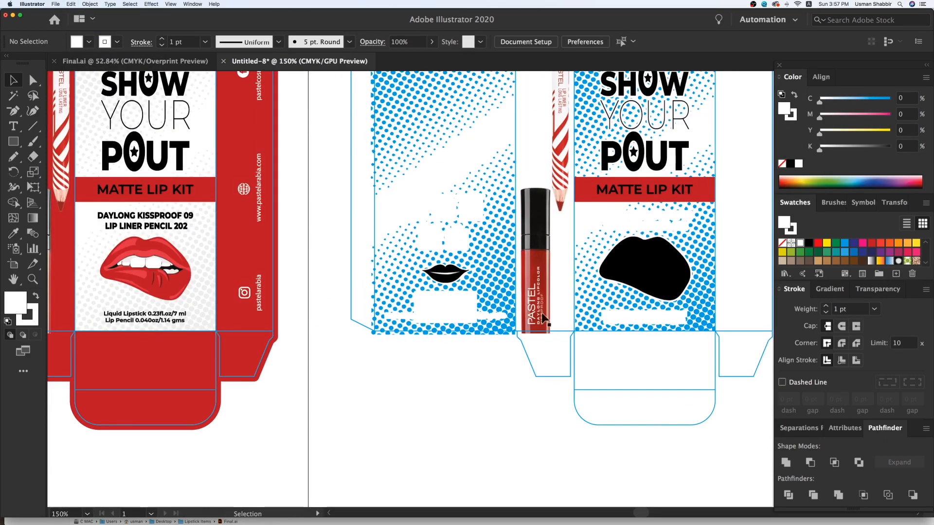
{"action": "left_click_drag", "start_coordinate": [475, 159], "coordinate": [481, 190]}
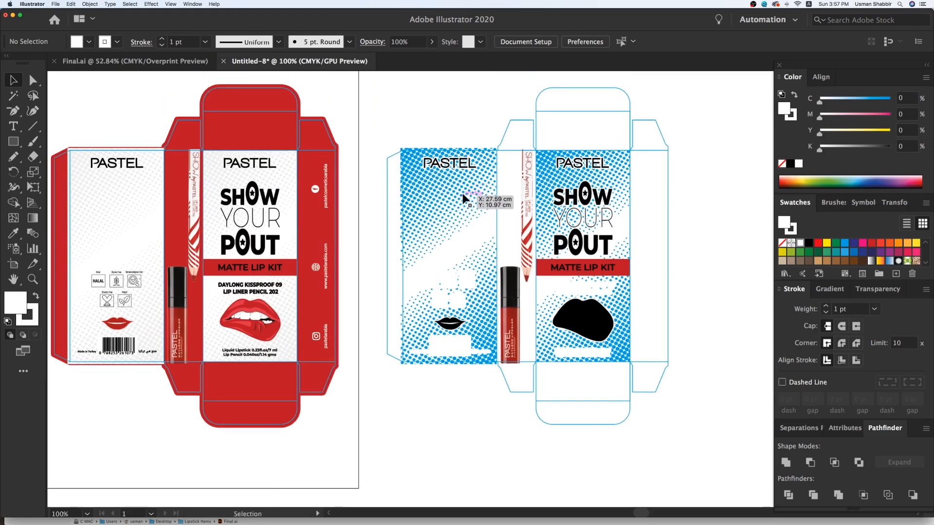
{"action": "left_click", "coordinate": [462, 196]}
{"action": "left_click", "coordinate": [489, 294], "text": "shift"}
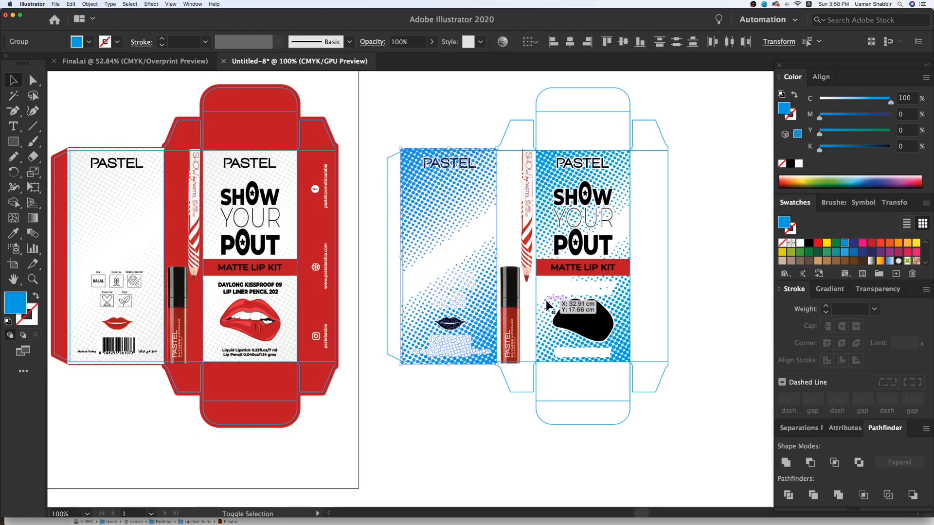
{"action": "left_click", "coordinate": [545, 299], "text": "shift"}
{"action": "left_click", "coordinate": [543, 207], "text": "shift"}
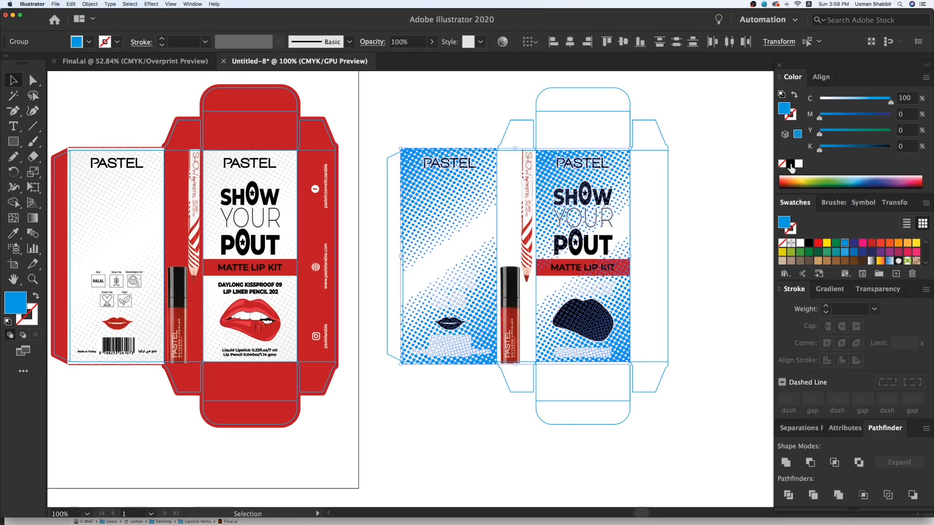
{"action": "left_click", "coordinate": [790, 164]}
{"action": "left_click", "coordinate": [683, 275]}
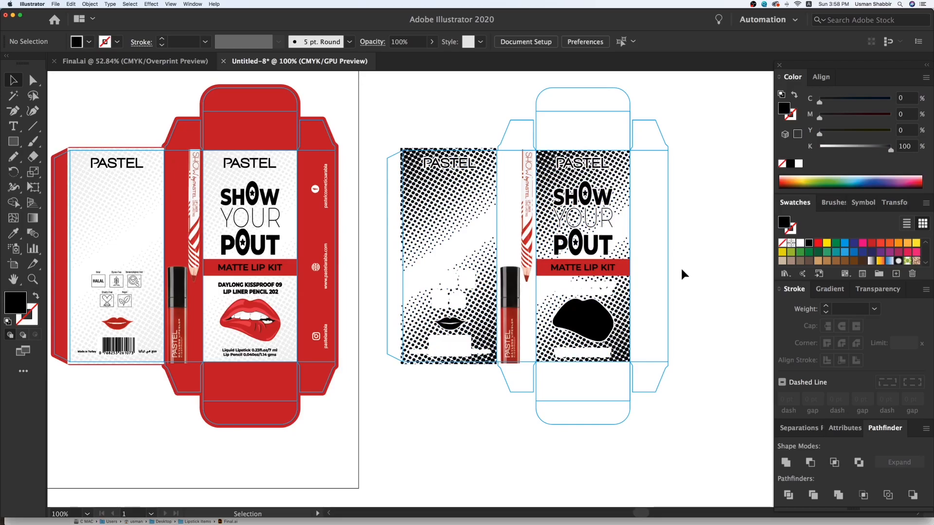
Step: Fill the copied box's red MATTE LIP KIT band with white and its lettering with 100% K black
{"action": "left_click", "coordinate": [618, 272]}
{"action": "left_click", "coordinate": [798, 163]}
{"action": "left_click", "coordinate": [693, 206]}
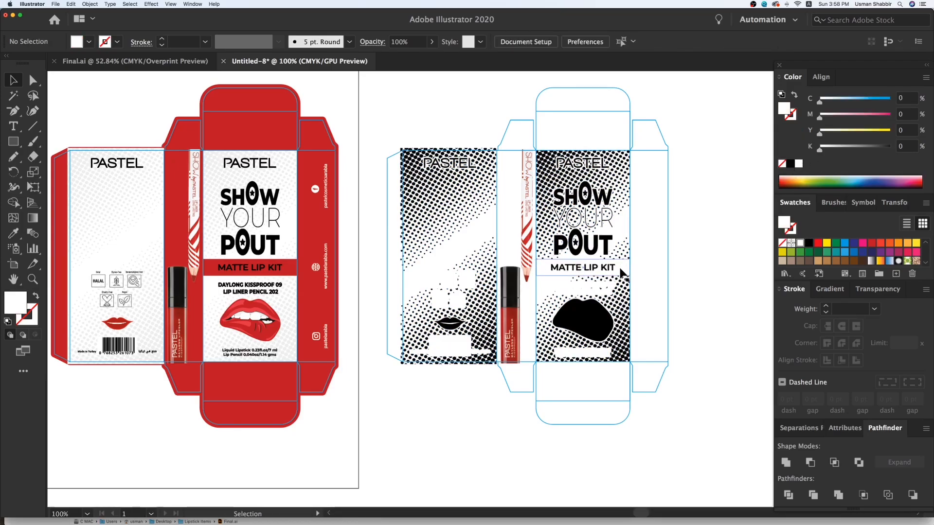
{"action": "left_click", "coordinate": [614, 268]}
{"action": "left_click", "coordinate": [808, 244]}
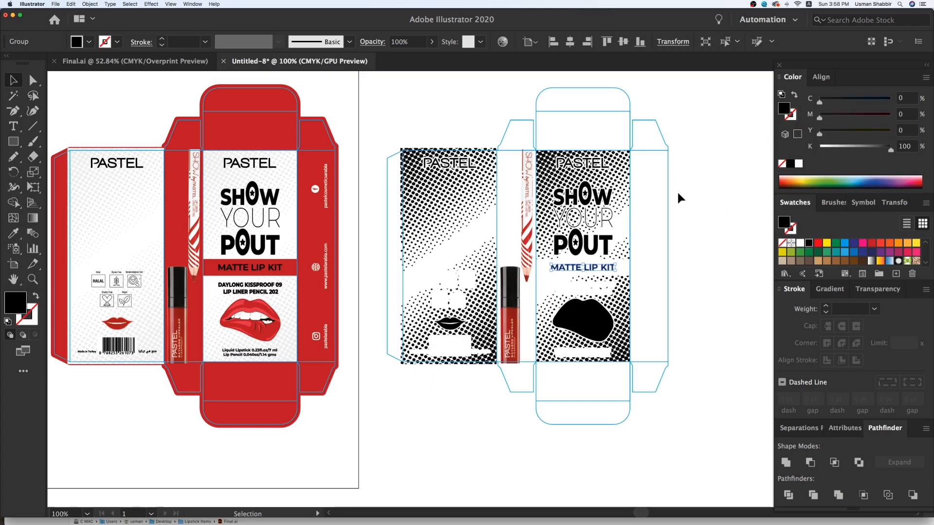
{"action": "left_click", "coordinate": [666, 188]}
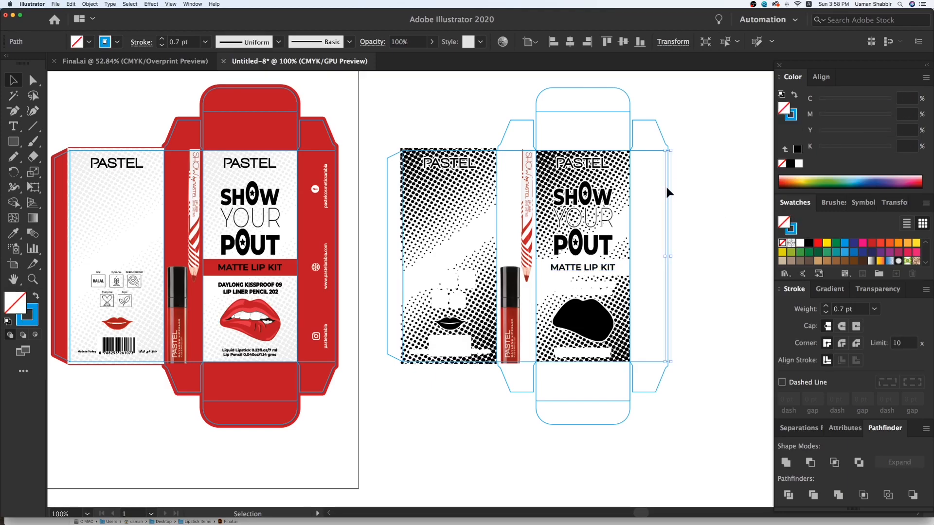
Step: Select the pencil and lip color tube group on the copied box and adjust its color balance to 100% cyan, magenta, yellow and black
{"action": "left_click", "coordinate": [528, 214]}
{"action": "key", "text": "super+y"}
{"action": "key", "text": "super+y"}
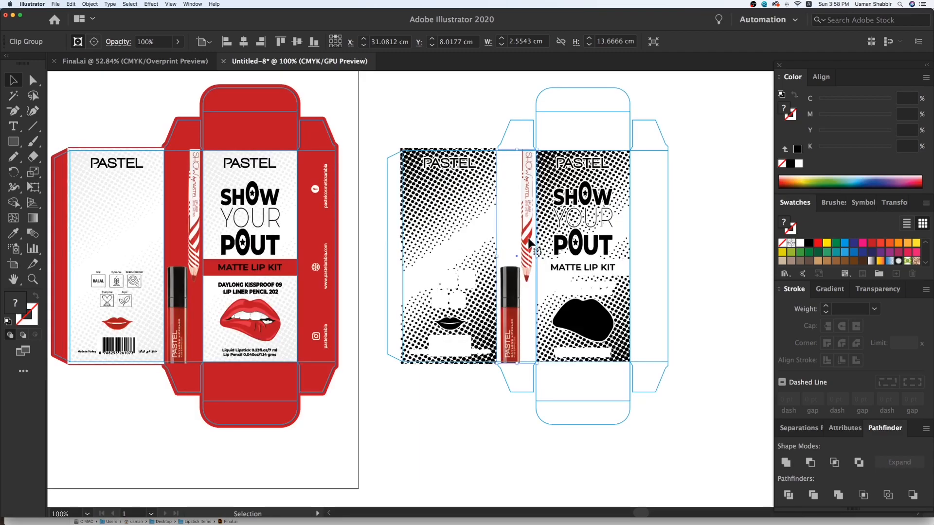
{"action": "left_click", "coordinate": [71, 3]}
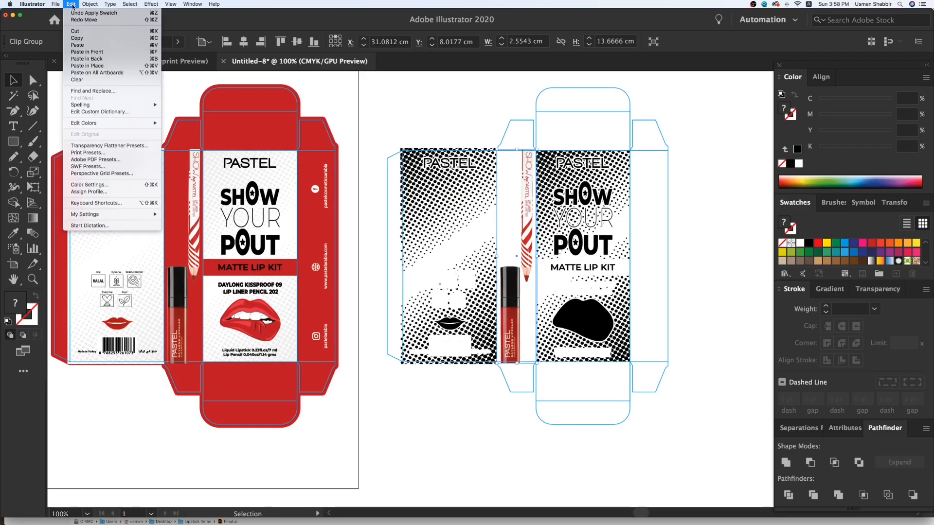
{"action": "mouse_move", "coordinate": [121, 123]}
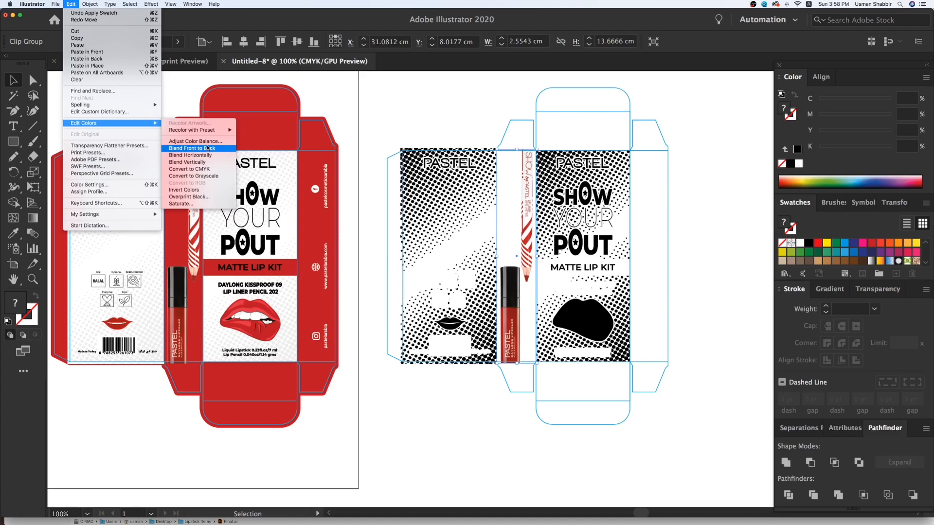
{"action": "left_click", "coordinate": [209, 142]}
{"action": "left_click_drag", "start_coordinate": [601, 187], "coordinate": [638, 179]}
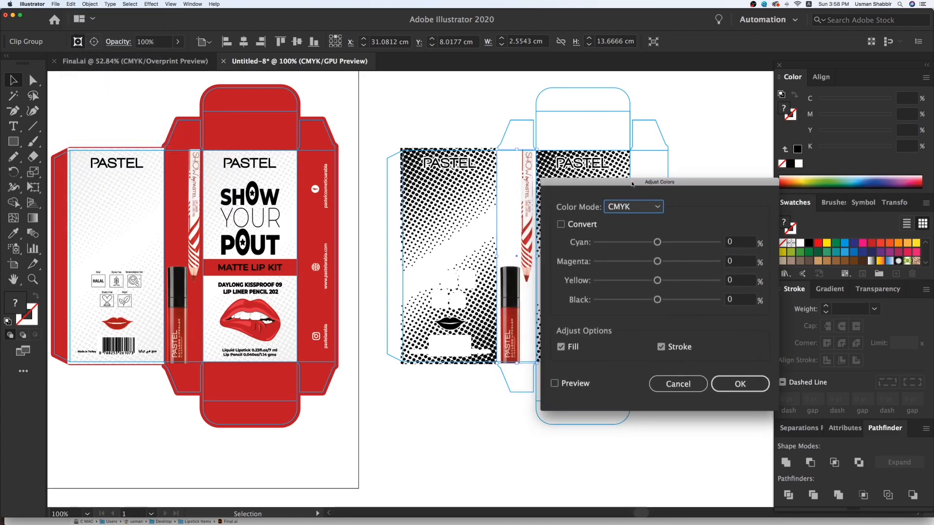
{"action": "key", "text": "Tab"}
{"action": "type", "text": "100"}
{"action": "key", "text": "Tab"}
{"action": "type", "text": "100"}
{"action": "key", "text": "Tab"}
{"action": "type", "text": "100"}
{"action": "key", "text": "Tab"}
{"action": "type", "text": "100"}
{"action": "left_click", "coordinate": [746, 381]}
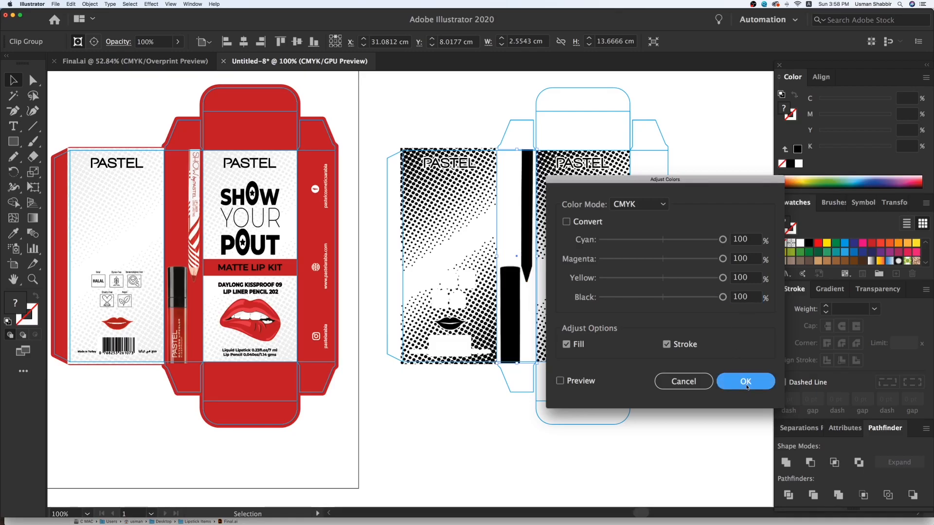
Step: Convert the pencil and lip color tube group to grayscale and deselect it
{"action": "left_click", "coordinate": [74, 4]}
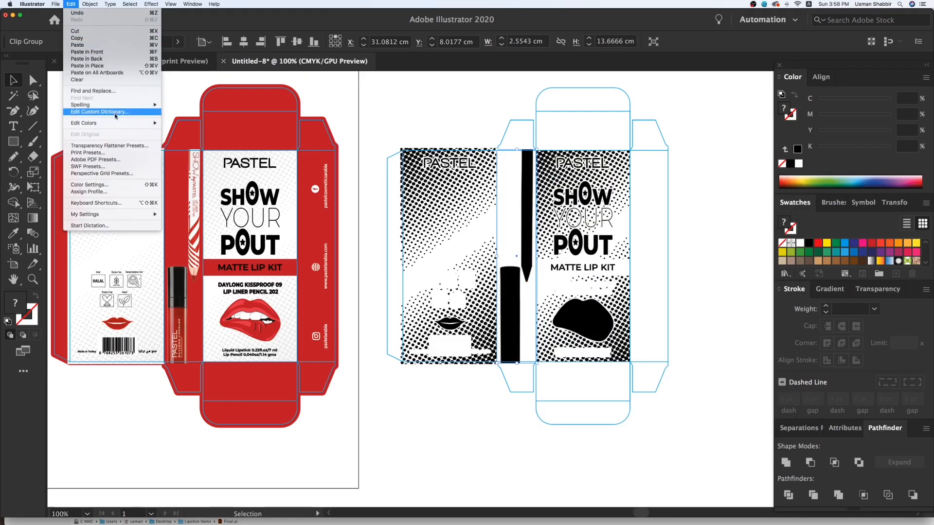
{"action": "mouse_move", "coordinate": [119, 124]}
{"action": "left_click", "coordinate": [217, 178]}
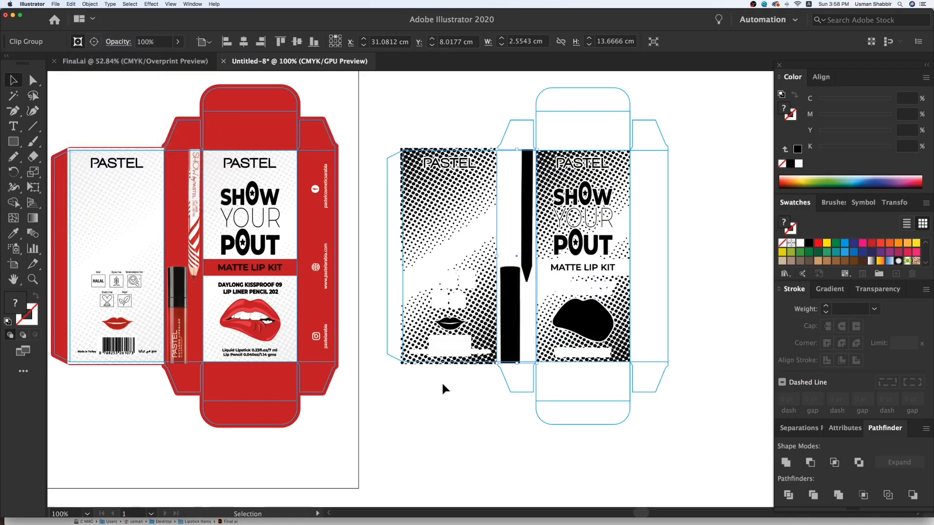
{"action": "left_click", "coordinate": [454, 400]}
Step: Turn on Overprint Preview and toggle the Black separation off and on to check the UV artwork's inks
{"action": "left_click_drag", "start_coordinate": [454, 402], "coordinate": [493, 412]}
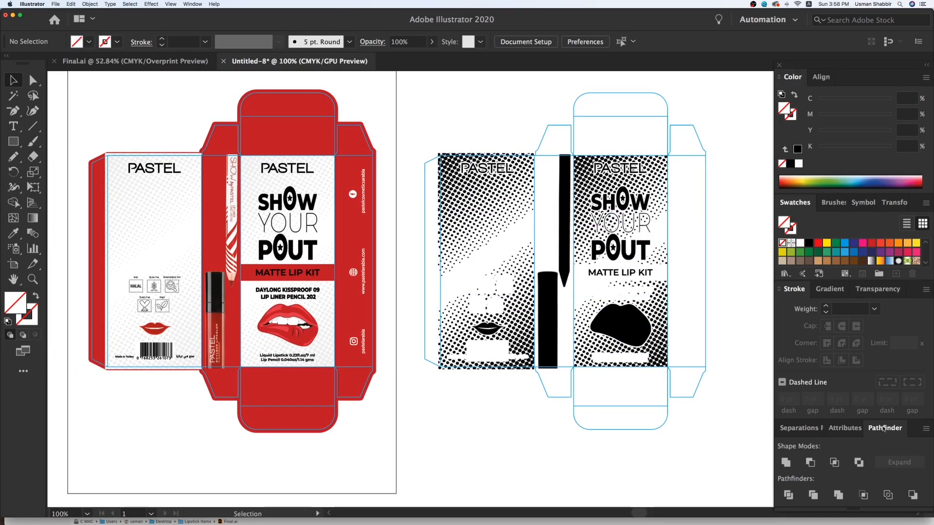
{"action": "key", "text": "super+minus"}
{"action": "left_click", "coordinate": [803, 429]}
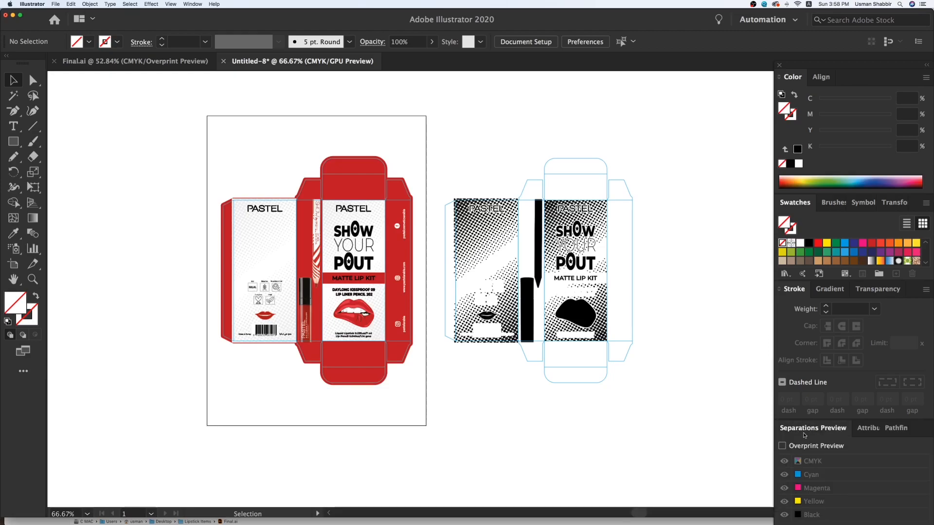
{"action": "left_click", "coordinate": [782, 446]}
{"action": "left_click", "coordinate": [784, 514]}
{"action": "left_click", "coordinate": [784, 514]}
{"action": "key", "text": "z"}
{"action": "left_click_drag", "start_coordinate": [218, 154], "coordinate": [710, 426]}
{"action": "left_click_drag", "start_coordinate": [677, 383], "coordinate": [645, 392]}
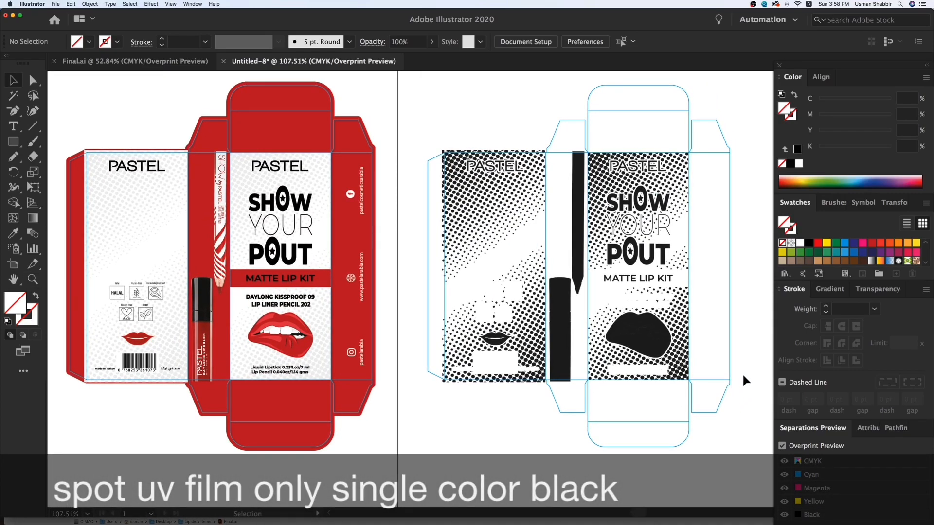